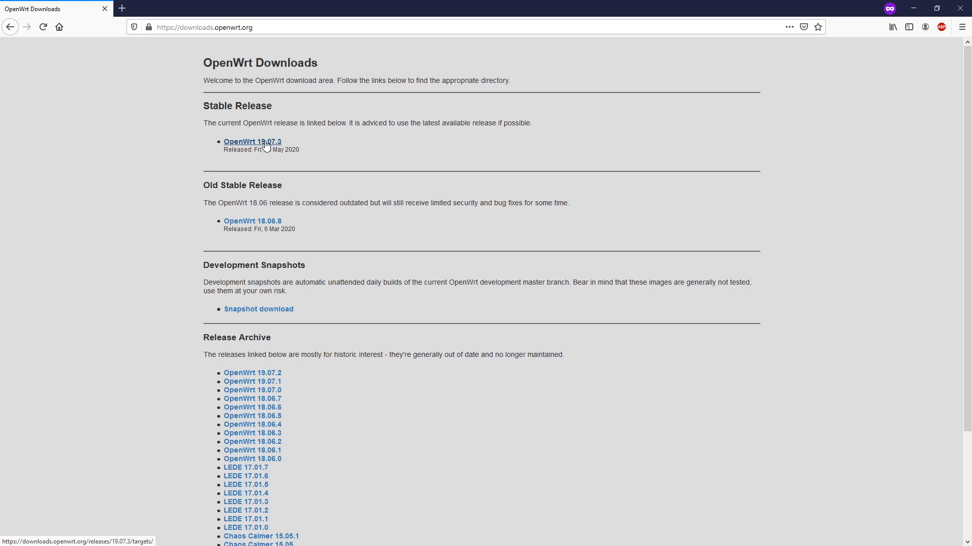
# Browse OpenWrt Downloads into 19.07.3 > x86 > 64 and highlight the first image's build date
pyautogui.click(266, 144)
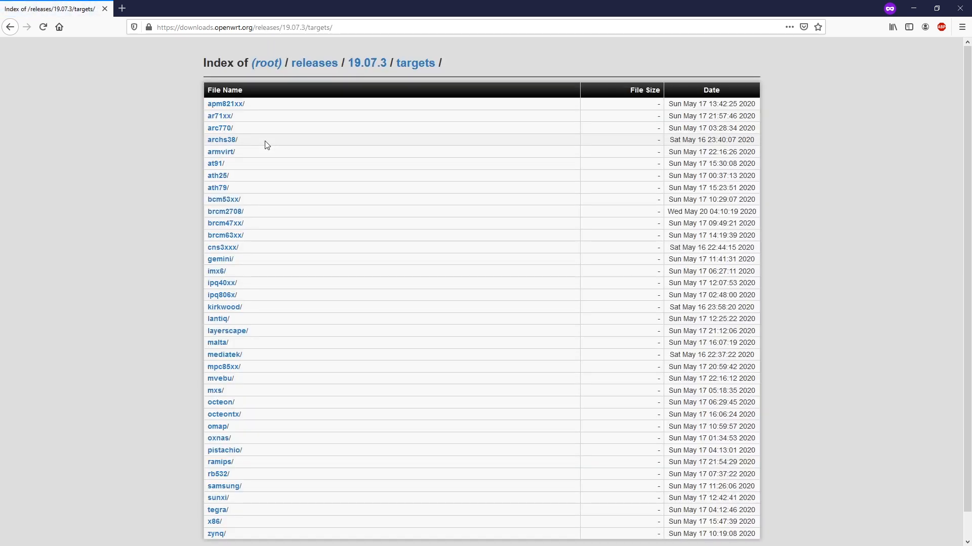
pyautogui.scroll(-1, 288, 221)
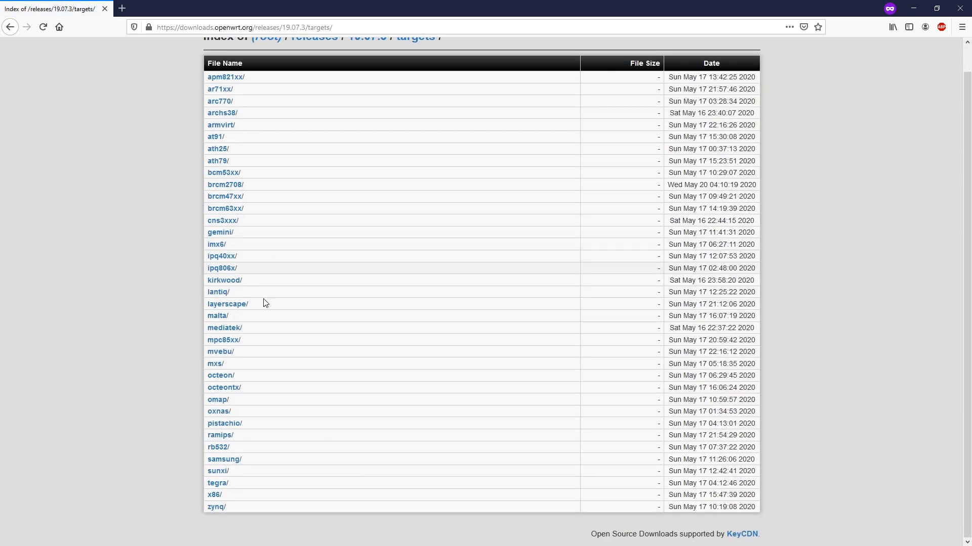
pyautogui.click(213, 495)
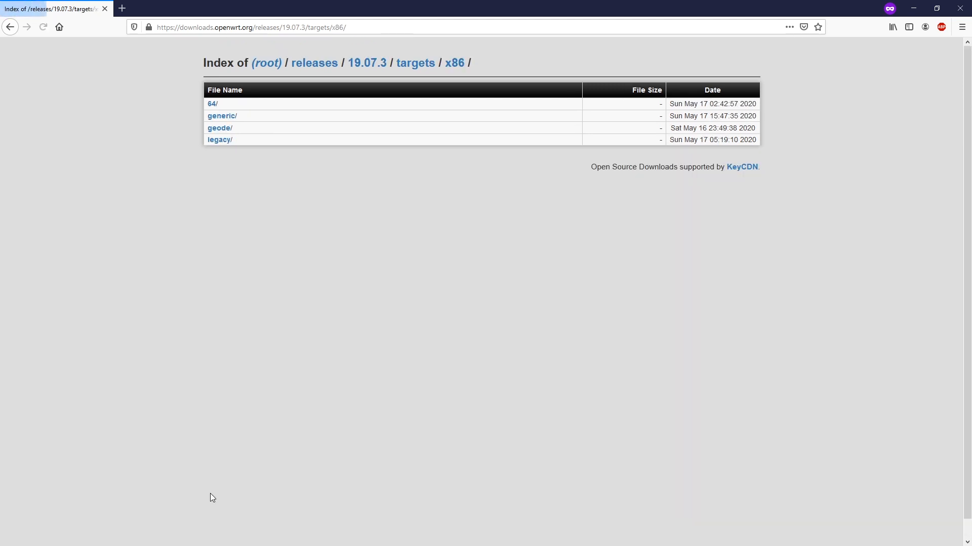
pyautogui.click(212, 104)
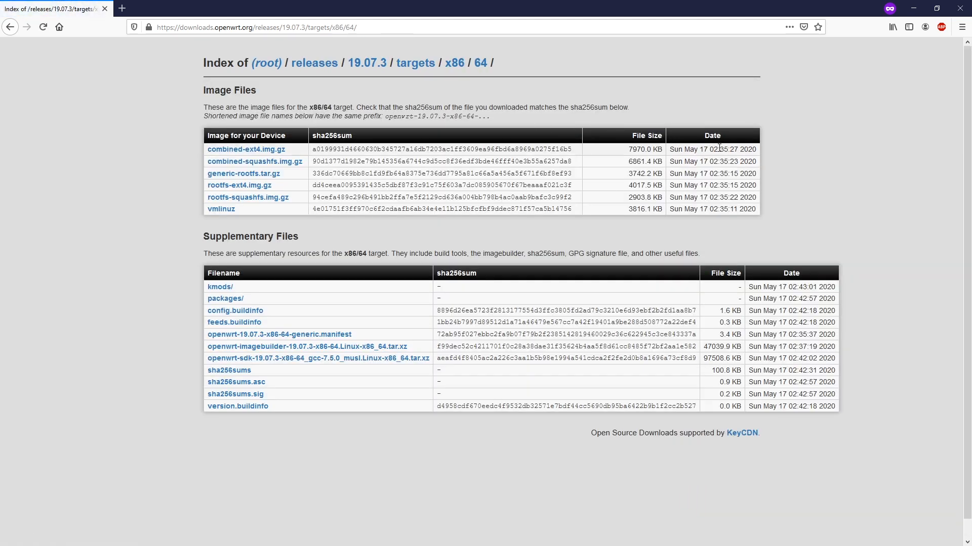
pyautogui.moveTo(757, 151); pyautogui.dragTo(671, 151)
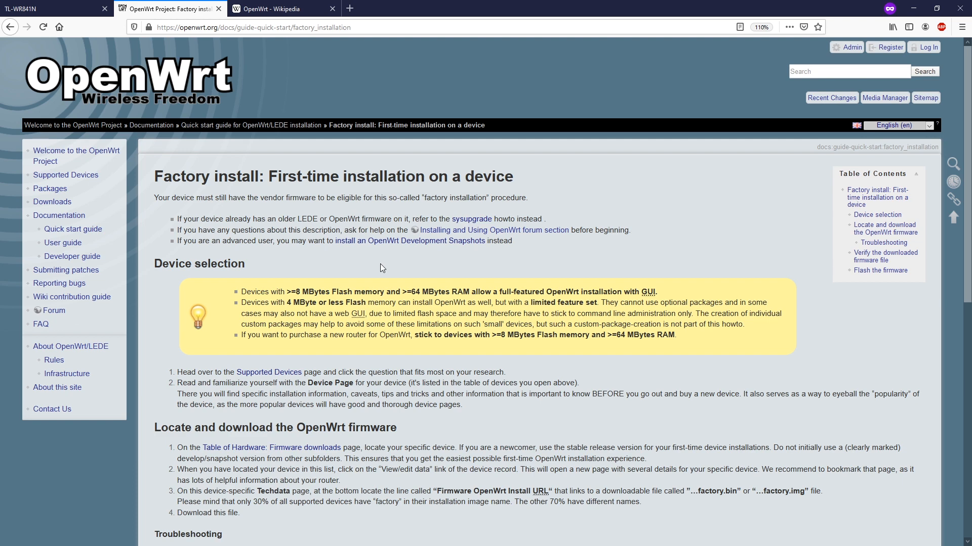
# Open the 'Table of Hardware: Firmware downloads' link in a new tab and switch to it
pyautogui.scroll(-3, 373, 266)
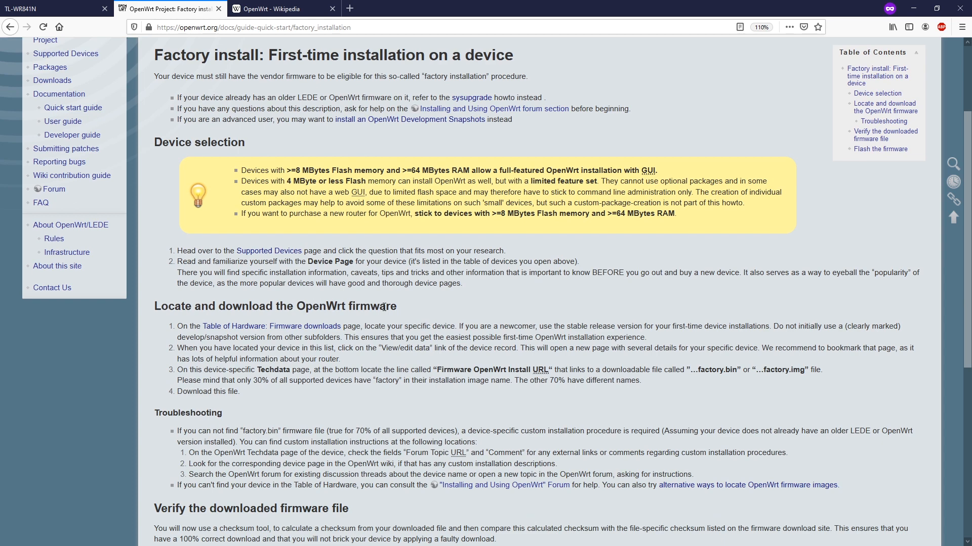
pyautogui.rightClick(228, 333)
pyautogui.click(242, 336)
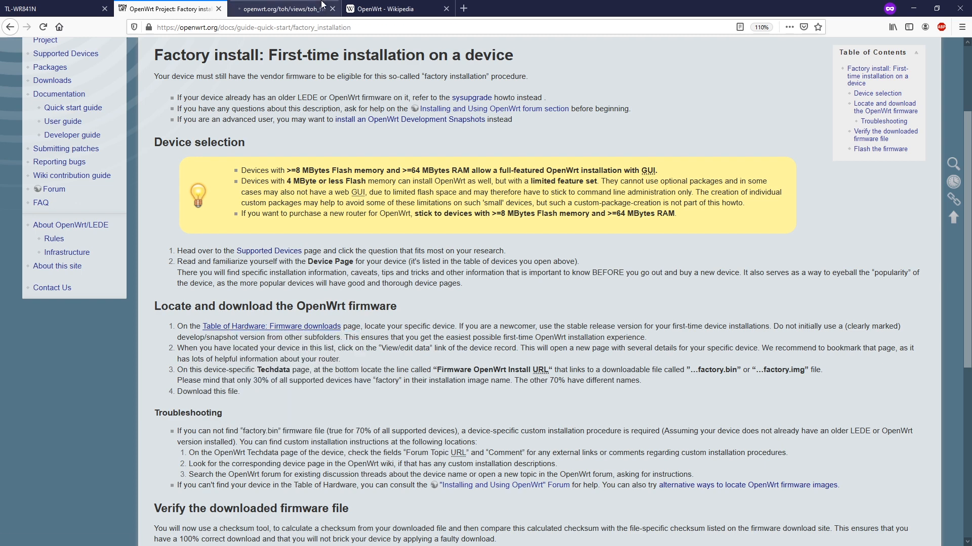
pyautogui.click(283, 9)
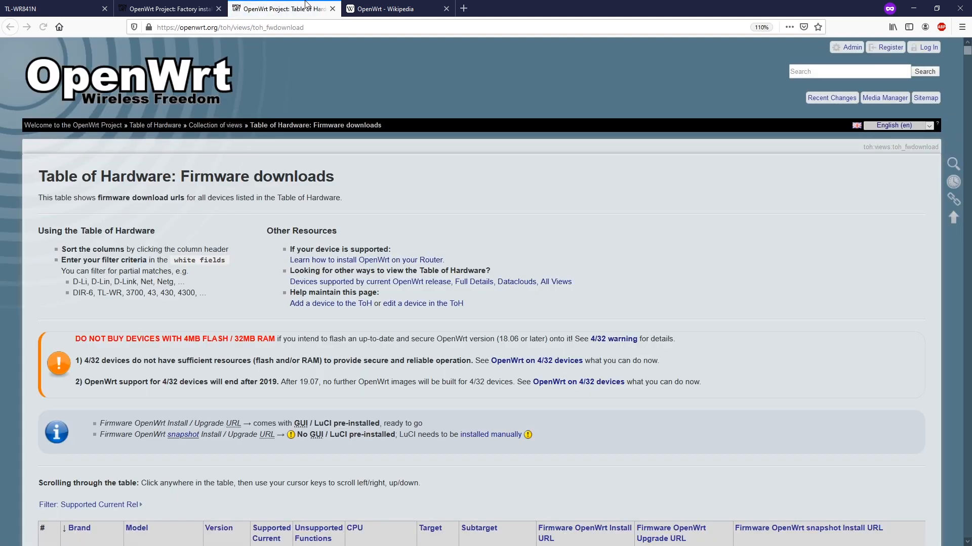
# Scroll through the firmware downloads table to its last columns, then return to the router's Status tab
pyautogui.scroll(-2, 327, 379)
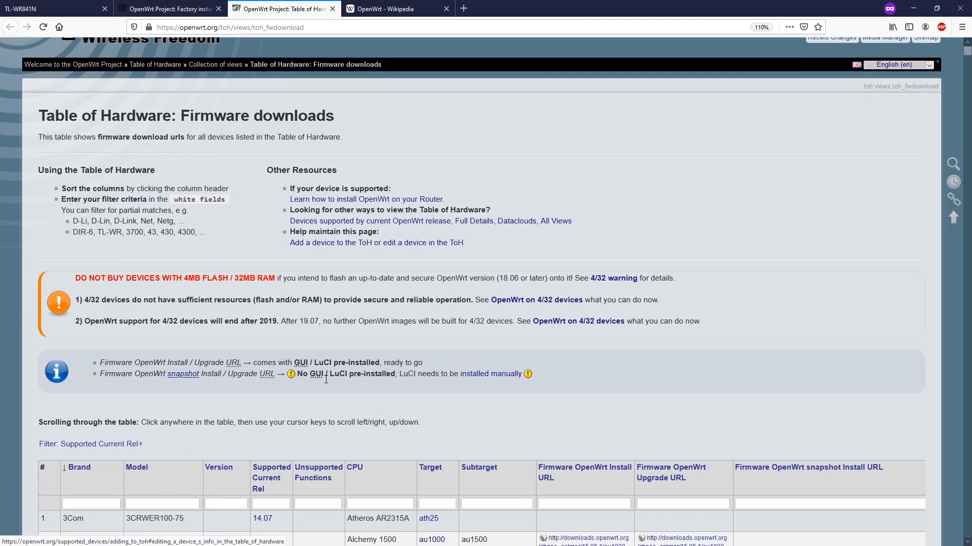
pyautogui.scroll(-4, 398, 345)
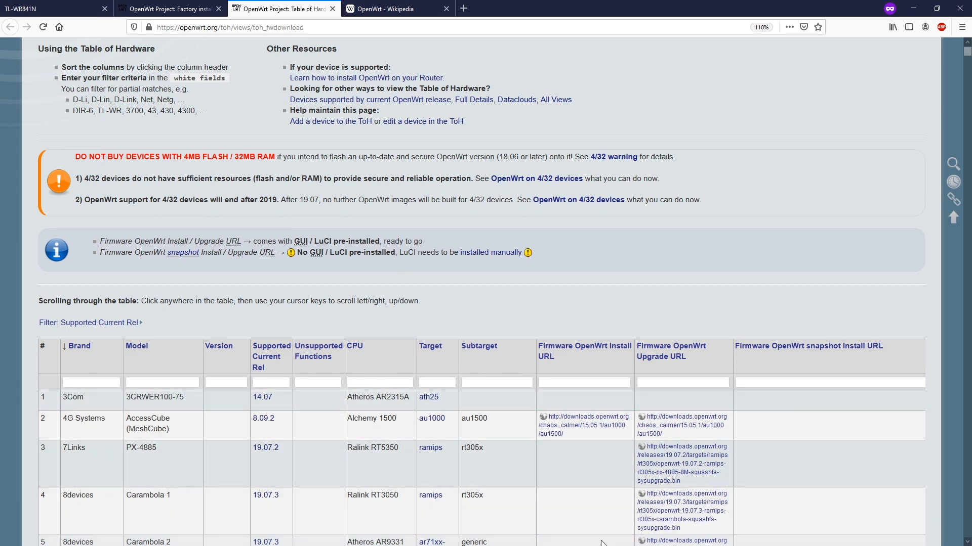
pyautogui.hscroll(5, 584, 491)
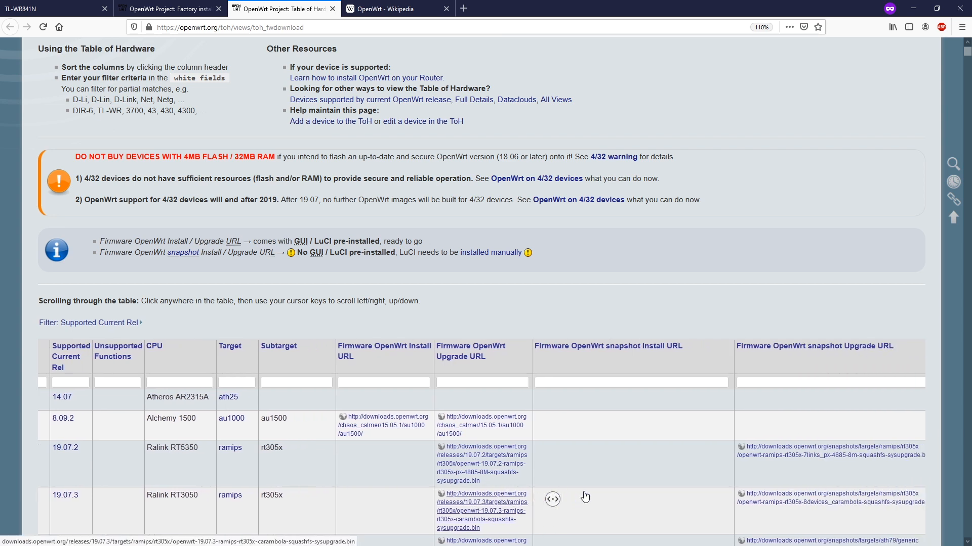
pyautogui.middleClick(584, 491)
pyautogui.middleClick(584, 489)
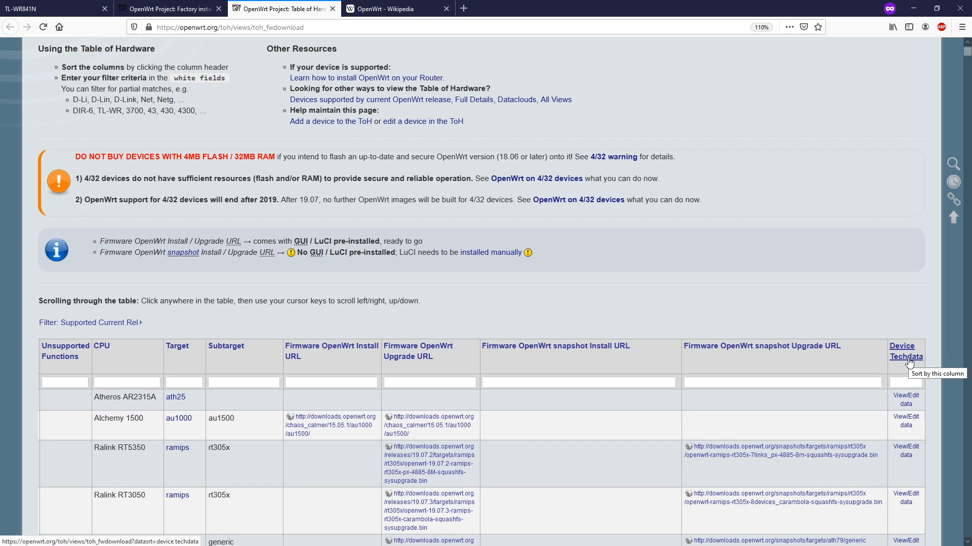
pyautogui.click(26, 5)
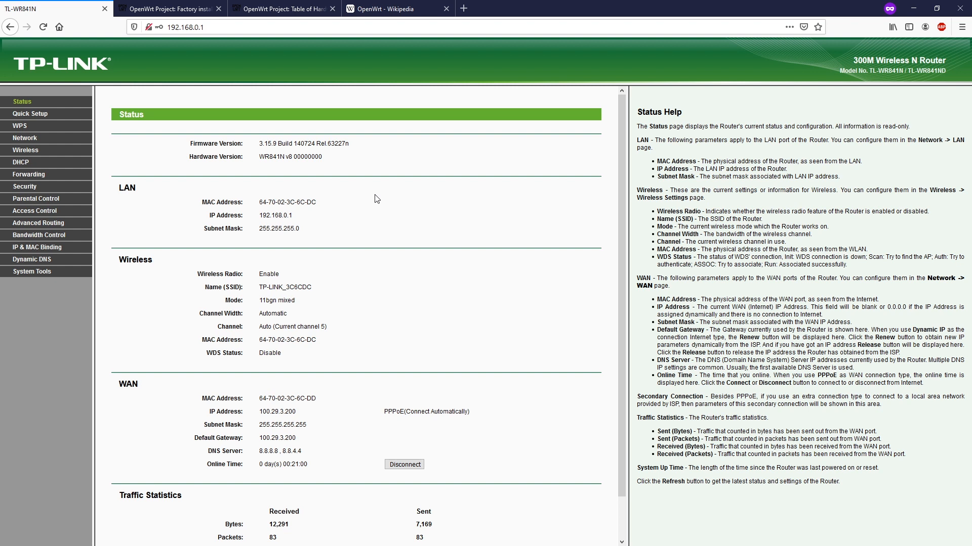
pyautogui.doubleClick(272, 157)
pyautogui.moveTo(294, 158); pyautogui.dragTo(287, 161)
pyautogui.scroll(-2, 349, 275)
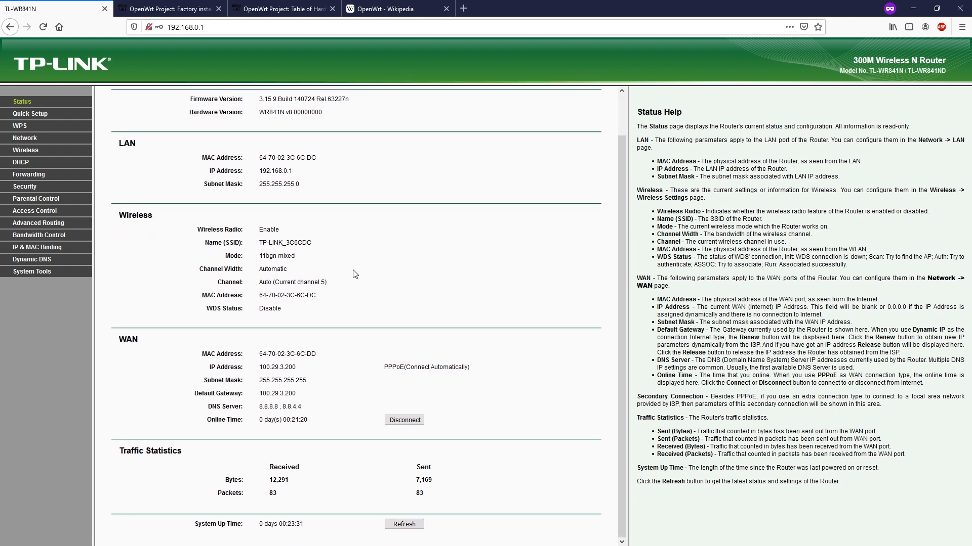
pyautogui.moveTo(260, 231); pyautogui.dragTo(295, 243)
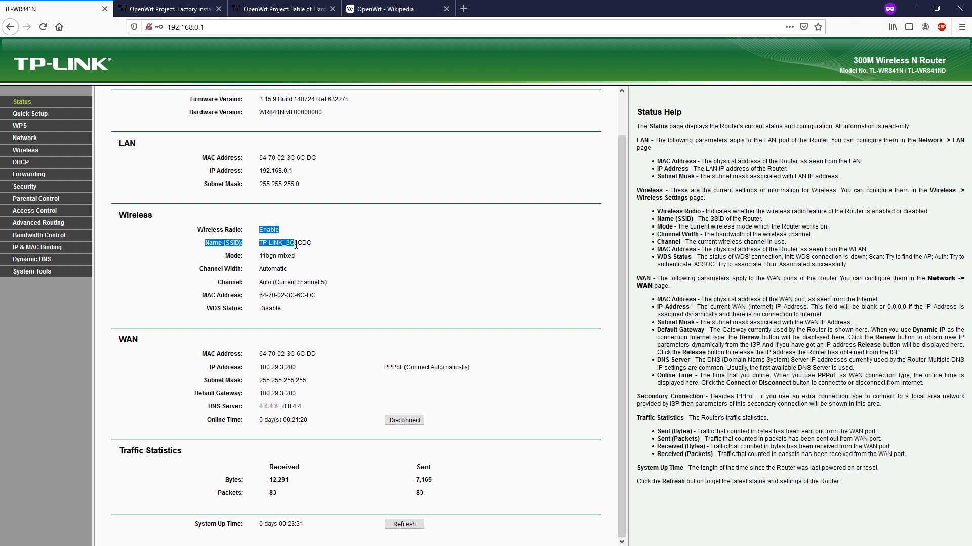
pyautogui.click(294, 316)
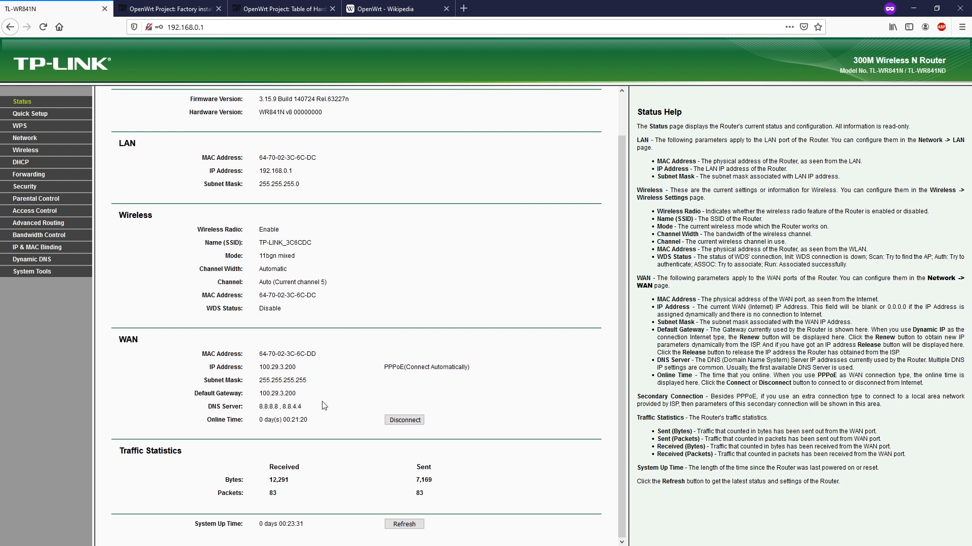
pyautogui.scroll(2, 328, 405)
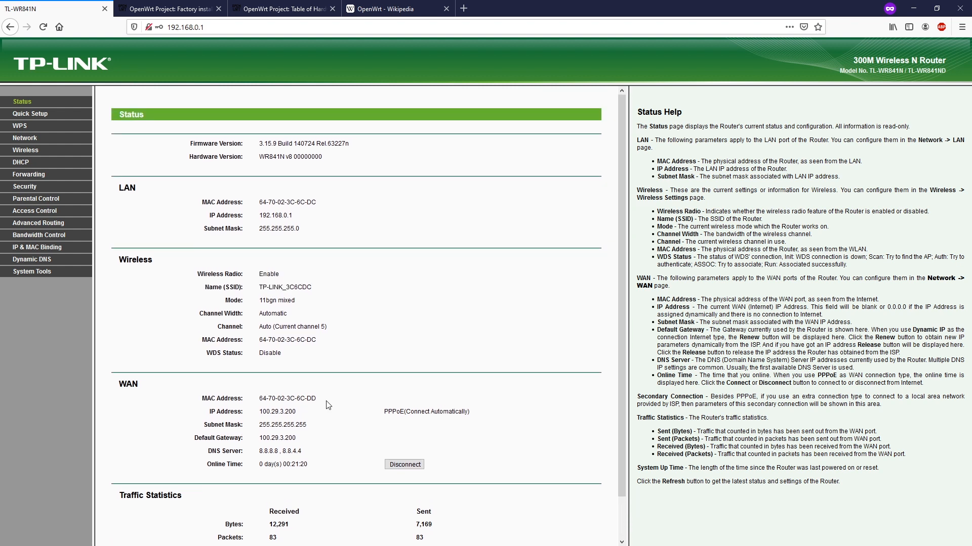
pyautogui.doubleClick(271, 157)
pyautogui.hotkey('ctrl', 'c')
# Return to the firmware downloads table and pan it back to its first columns
pyautogui.click(283, 1)
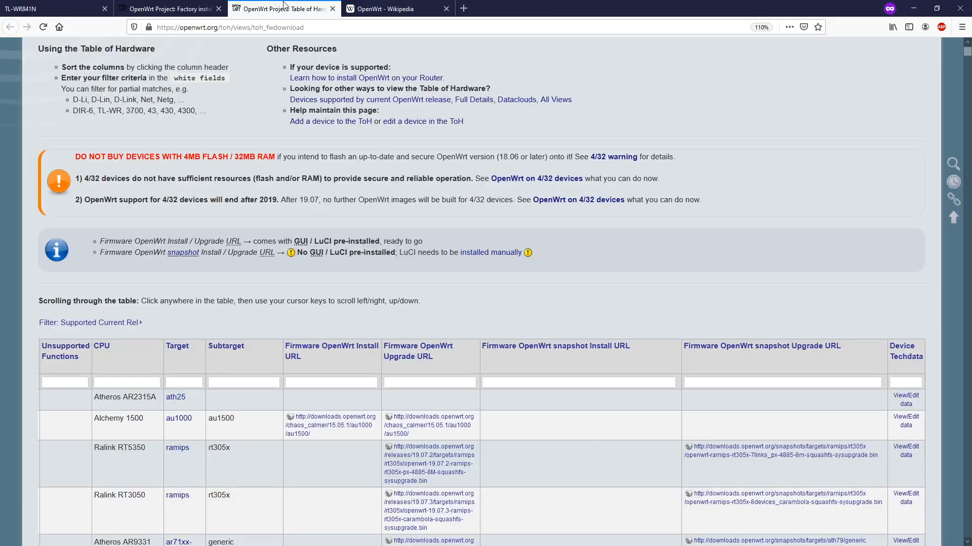
pyautogui.scroll(-10, 588, 281)
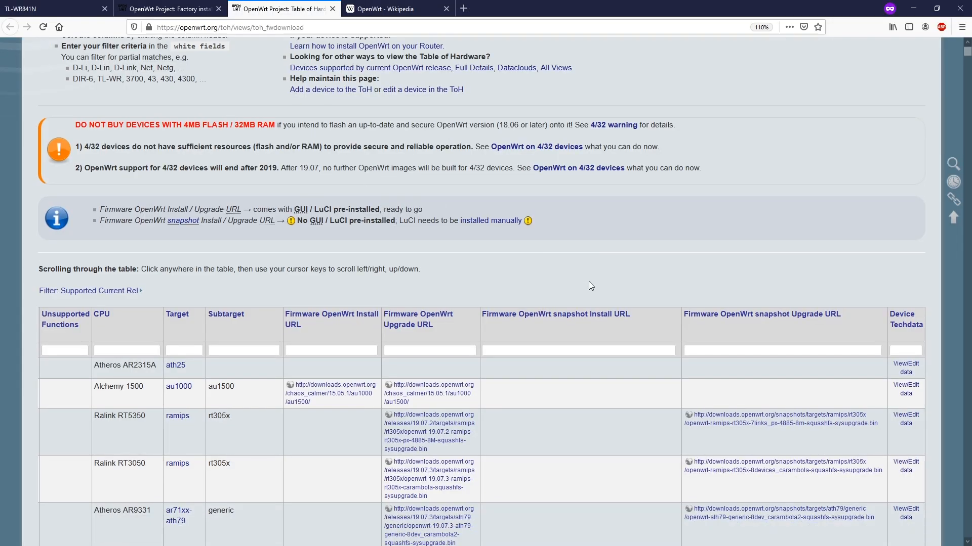
pyautogui.scroll(7, 588, 282)
pyautogui.scroll(1, 99, 231)
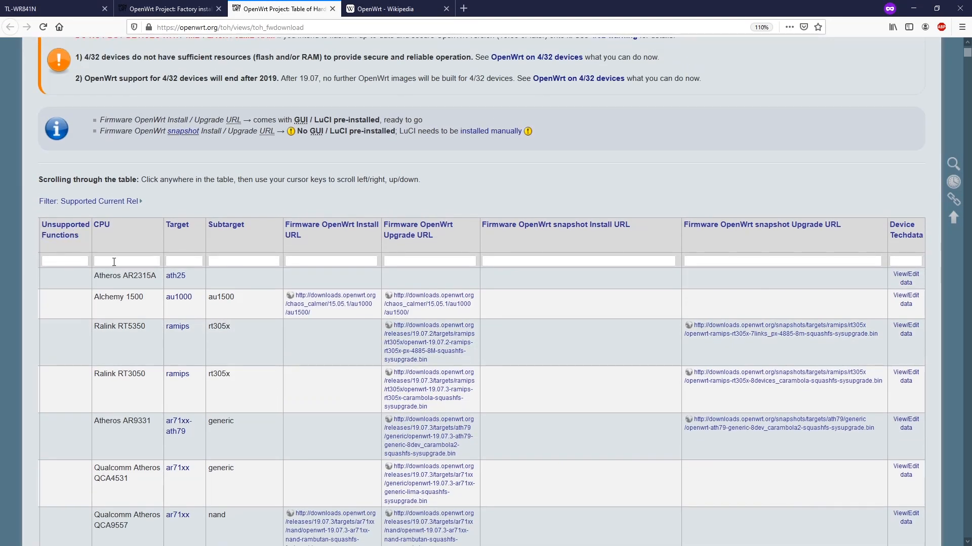
pyautogui.middleClick(199, 267)
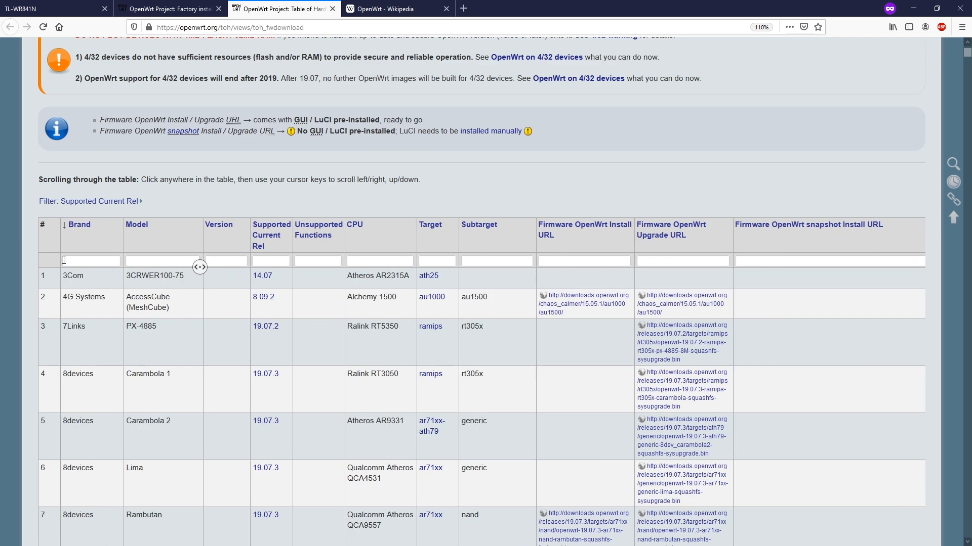
pyautogui.middleClick(152, 264)
# Filter the table by model WR841N and locate the v8 row showing release 17.01.7
pyautogui.click(85, 260)
pyautogui.hotkey('ctrl', 'v')
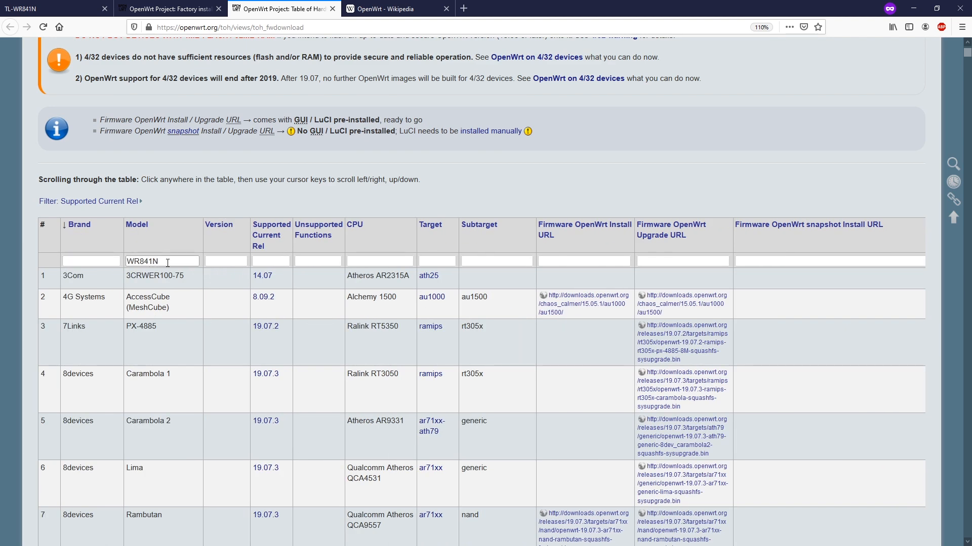
pyautogui.press('Return')
pyautogui.scroll(-7, 300, 352)
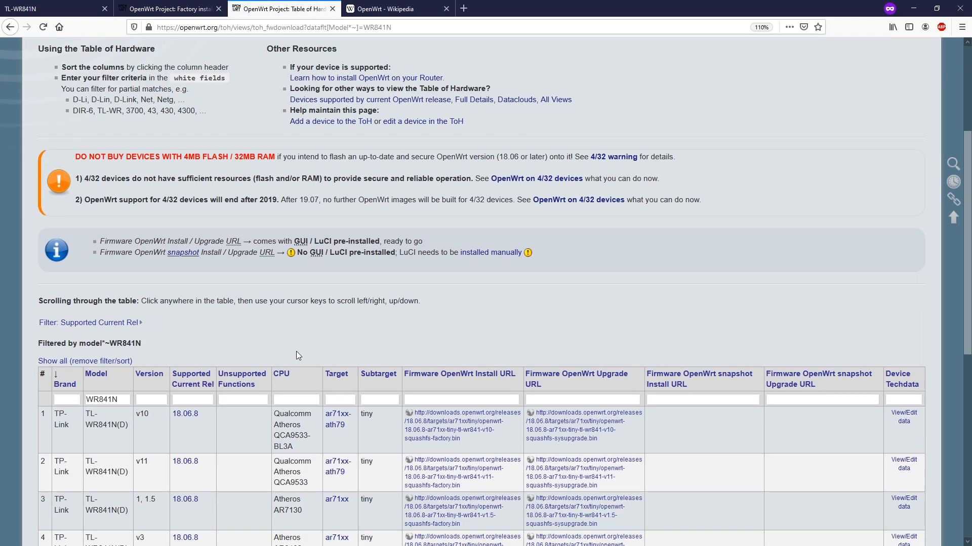
pyautogui.scroll(-4, 205, 321)
pyautogui.scroll(2, 194, 318)
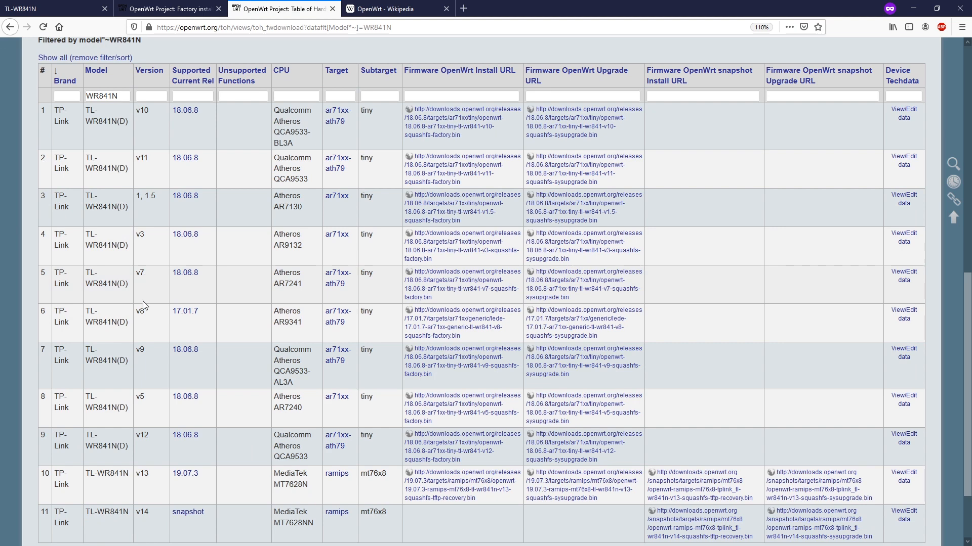
pyautogui.moveTo(148, 314); pyautogui.dragTo(91, 312)
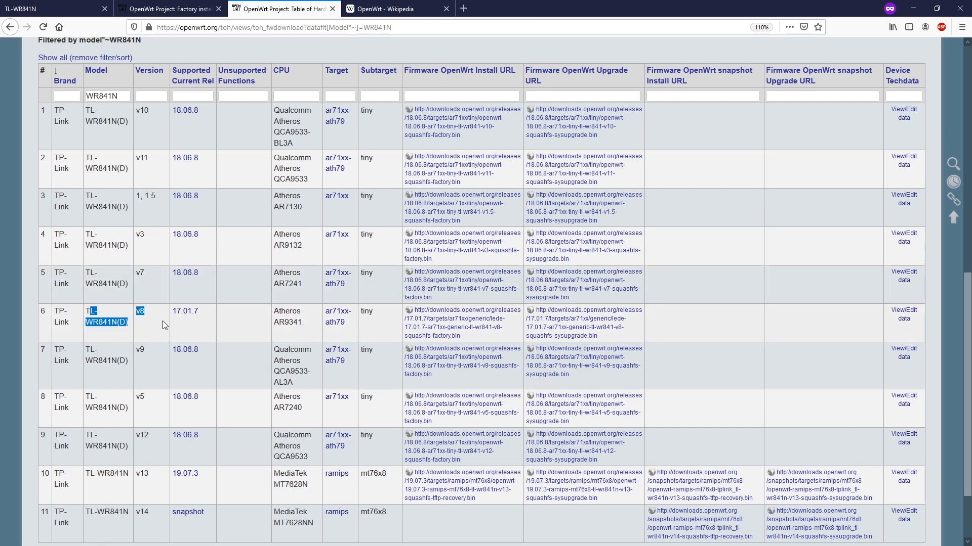
pyautogui.click(197, 315)
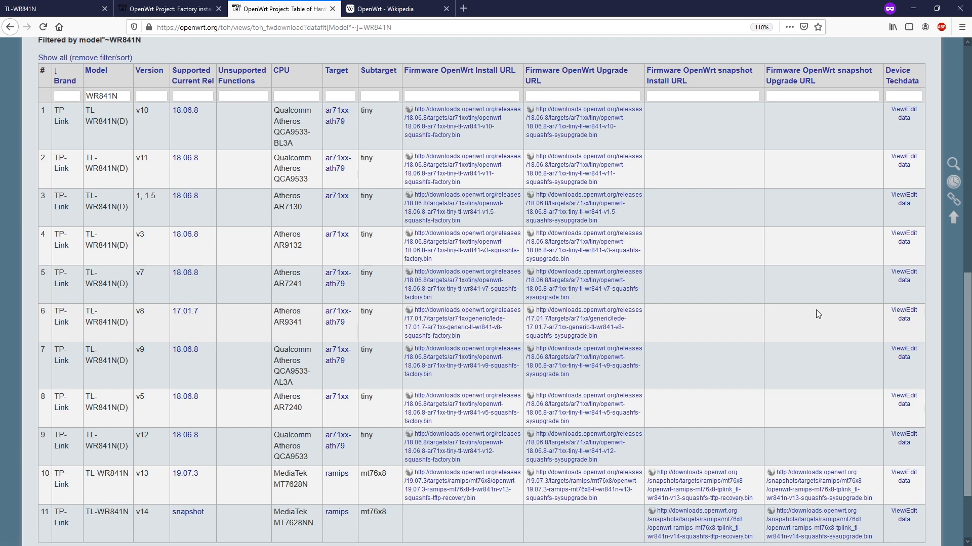
# Open and scroll the TL-WR841N v8 Techdata page, then return to the factory install guide
pyautogui.click(903, 317)
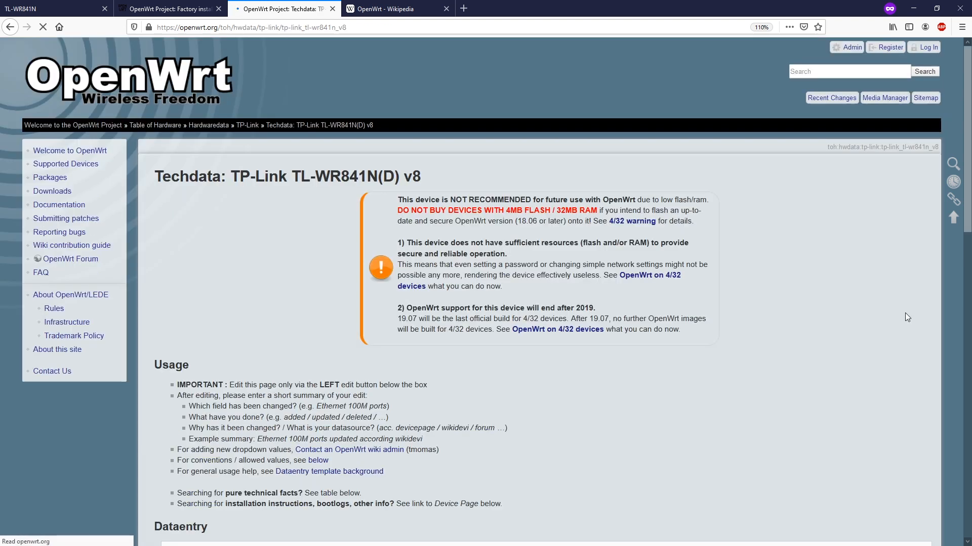
pyautogui.scroll(-3, 614, 244)
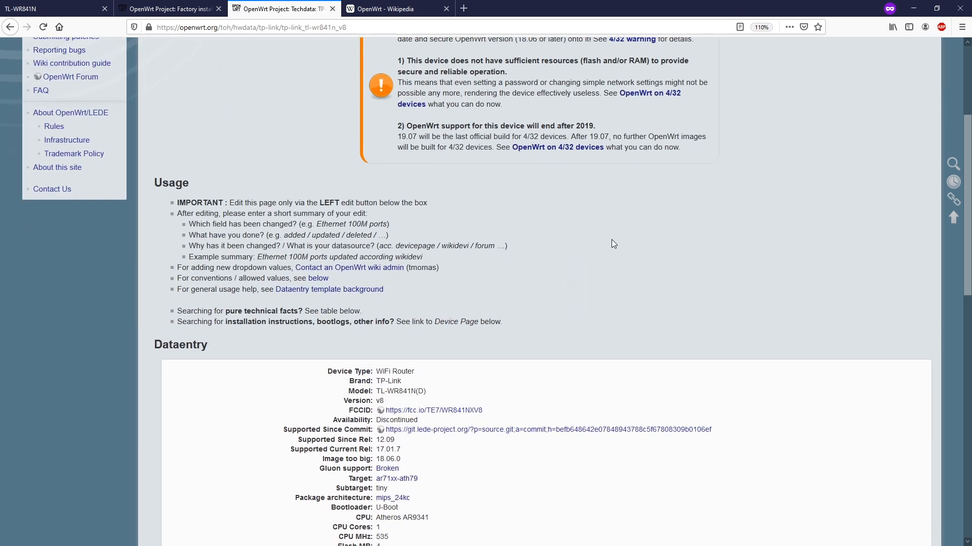
pyautogui.scroll(2, 614, 244)
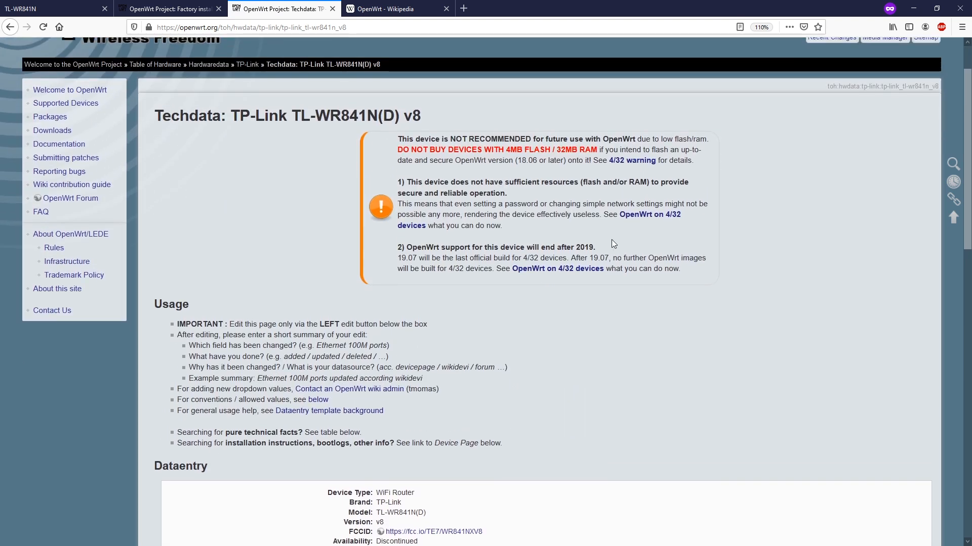
pyautogui.scroll(-5, 615, 246)
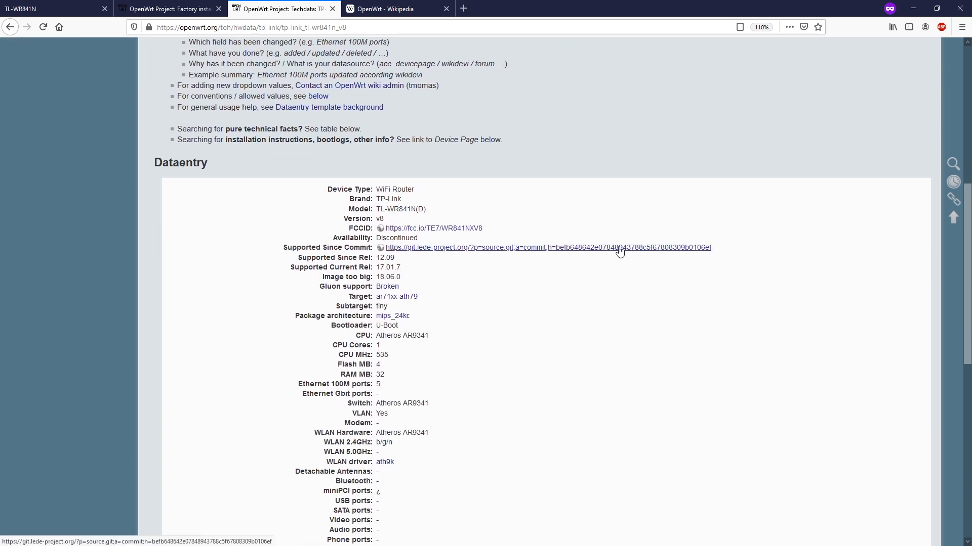
pyautogui.scroll(-5, 620, 251)
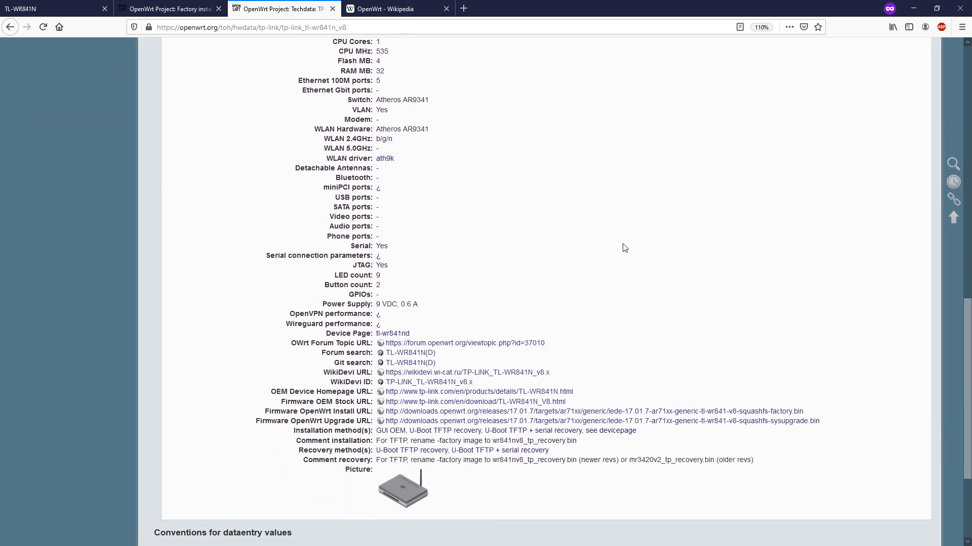
pyautogui.click(209, 7)
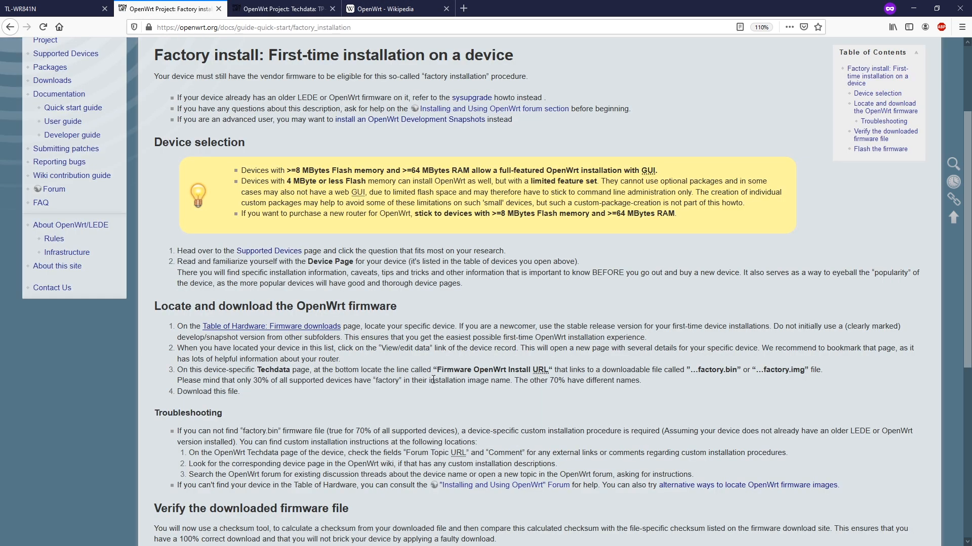
# Find the 'Firmware OpenWrt Install URL' instruction in the guide, then go back to the v8 Techdata tab
pyautogui.scroll(-2, 324, 409)
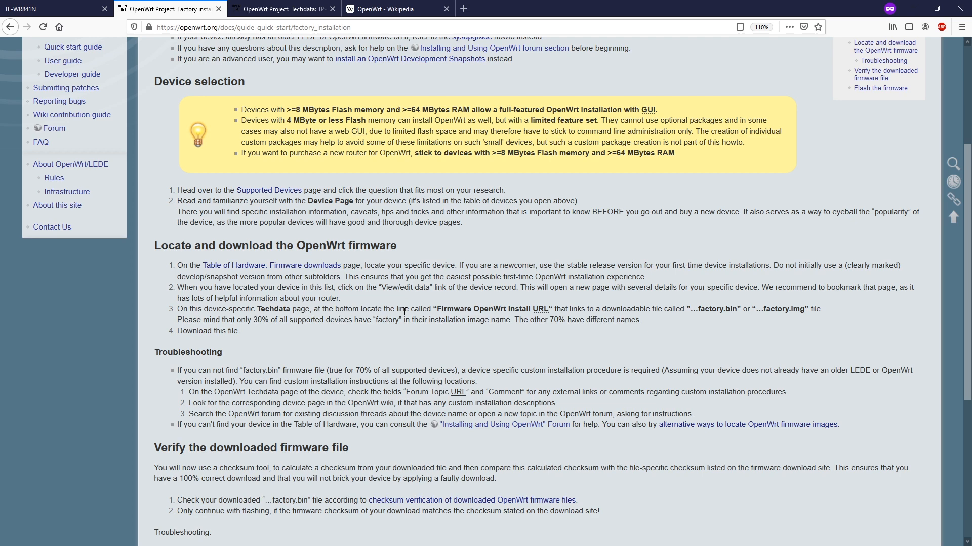
pyautogui.moveTo(438, 310); pyautogui.dragTo(551, 307)
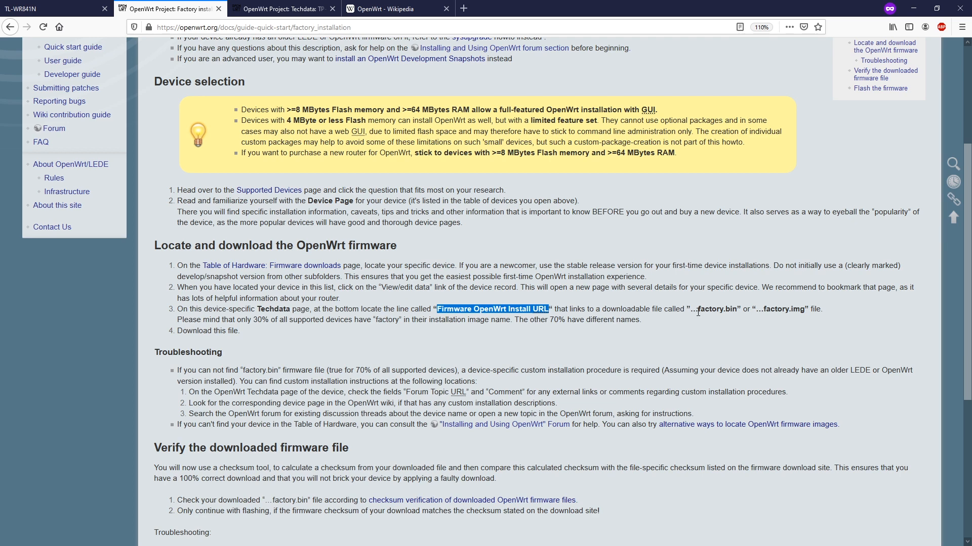
pyautogui.click(281, 8)
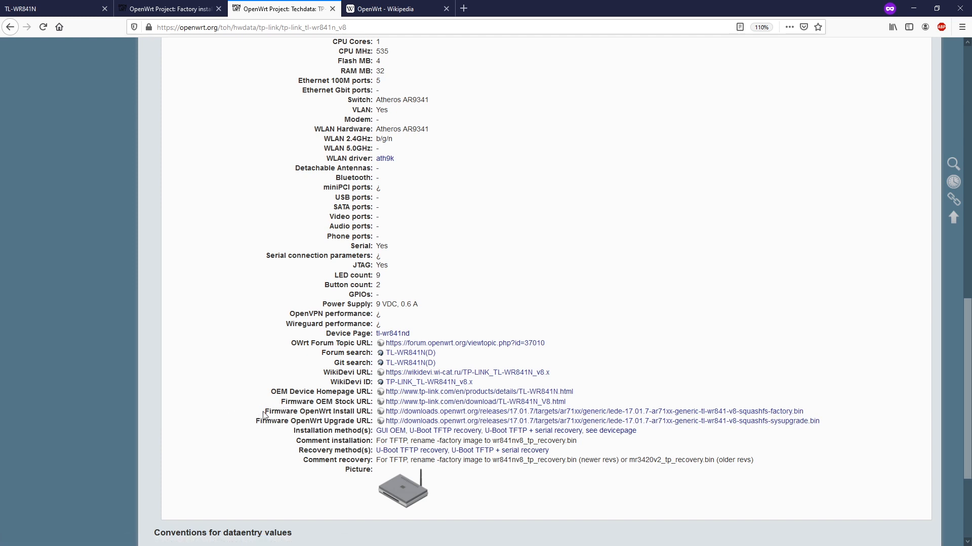
# Save lede-17.01.7-ar71xx-generic-tl-wr841-v8-squashfs-factory.bin from the Install URL link, then return to the guide
pyautogui.moveTo(264, 411); pyautogui.dragTo(811, 412)
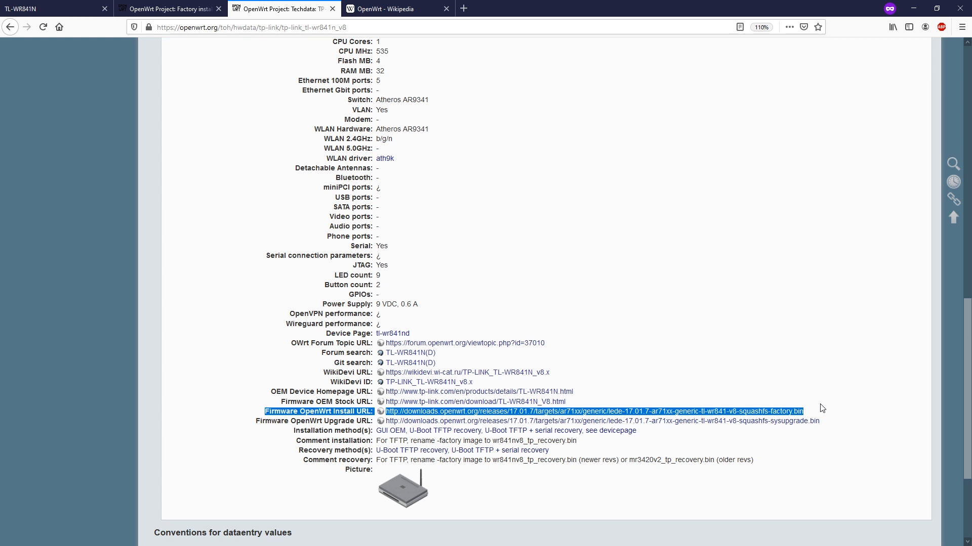
pyautogui.moveTo(255, 421); pyautogui.dragTo(371, 421)
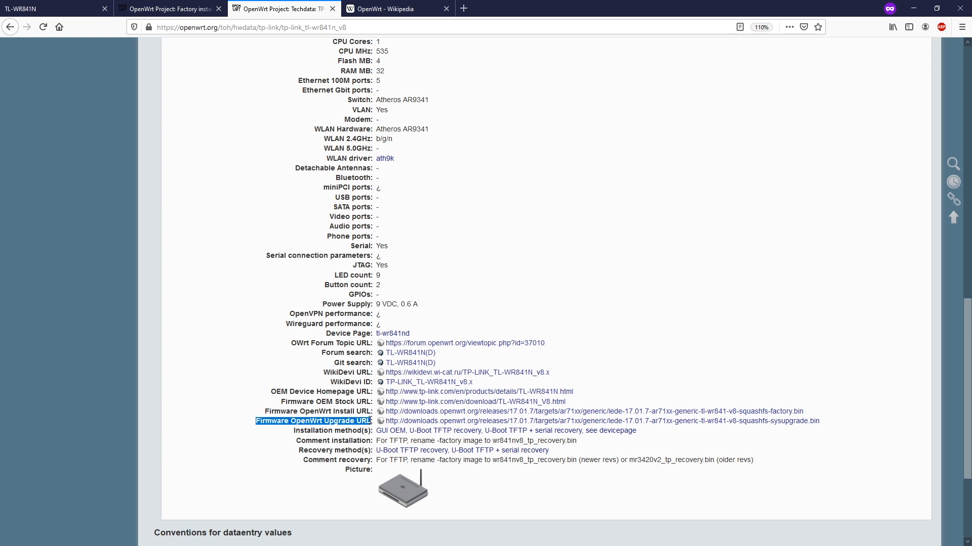
pyautogui.click(449, 415)
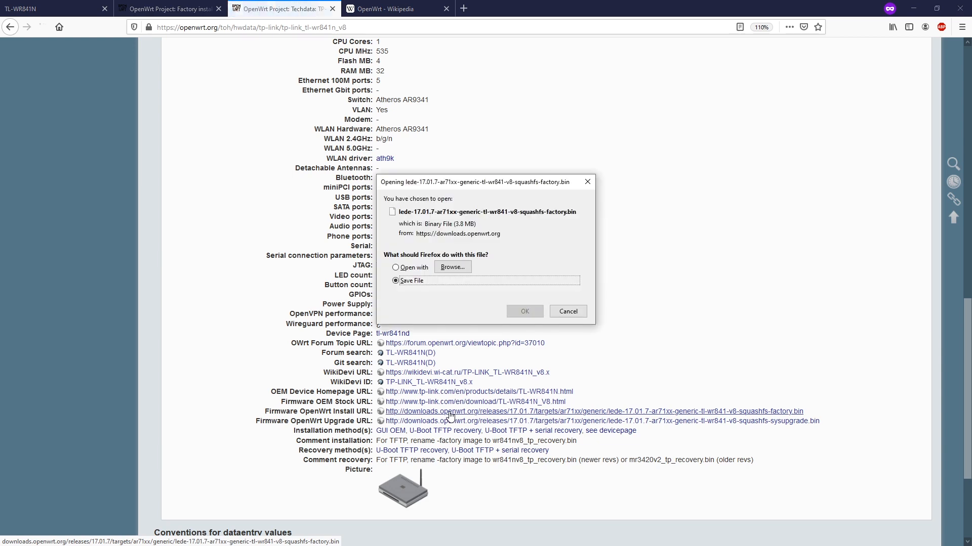
pyautogui.click(525, 311)
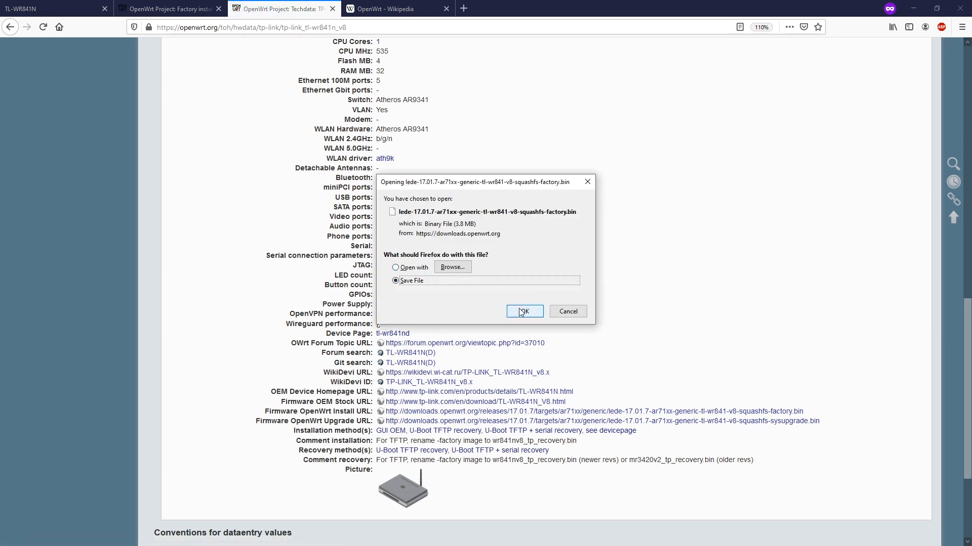
pyautogui.click(192, 4)
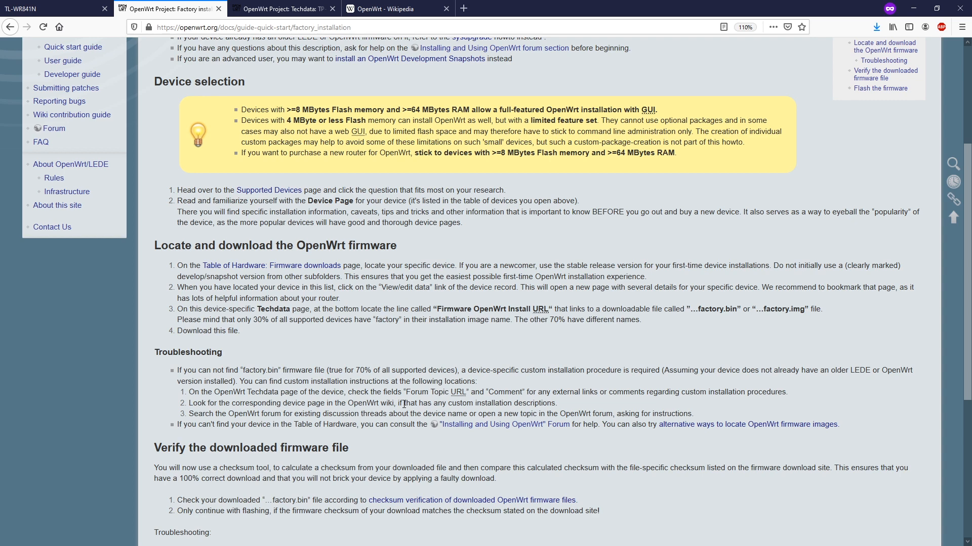
# Read the guide's Verify and Flash the firmware sections, then switch to the router's Status tab
pyautogui.scroll(-2, 412, 405)
pyautogui.moveTo(349, 327); pyautogui.dragTo(155, 327)
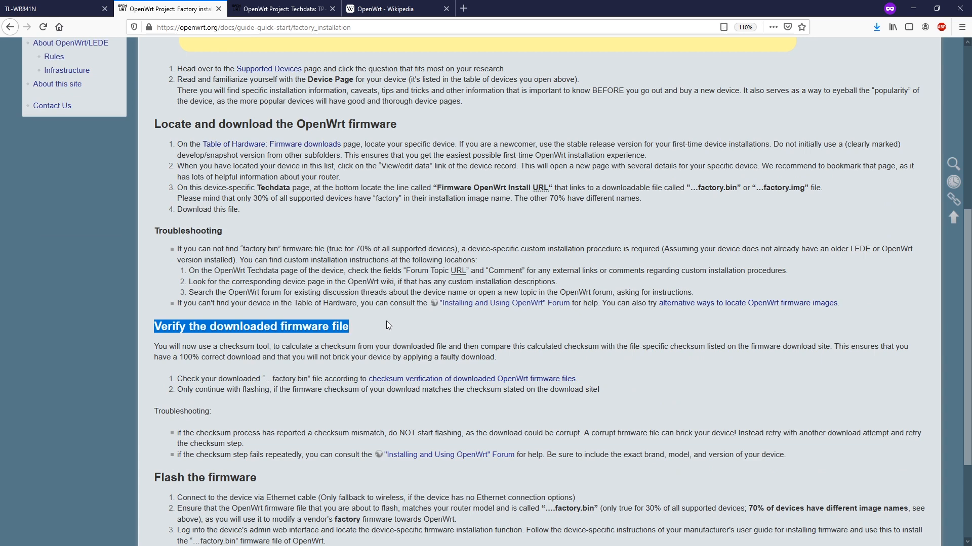
pyautogui.scroll(-2, 385, 324)
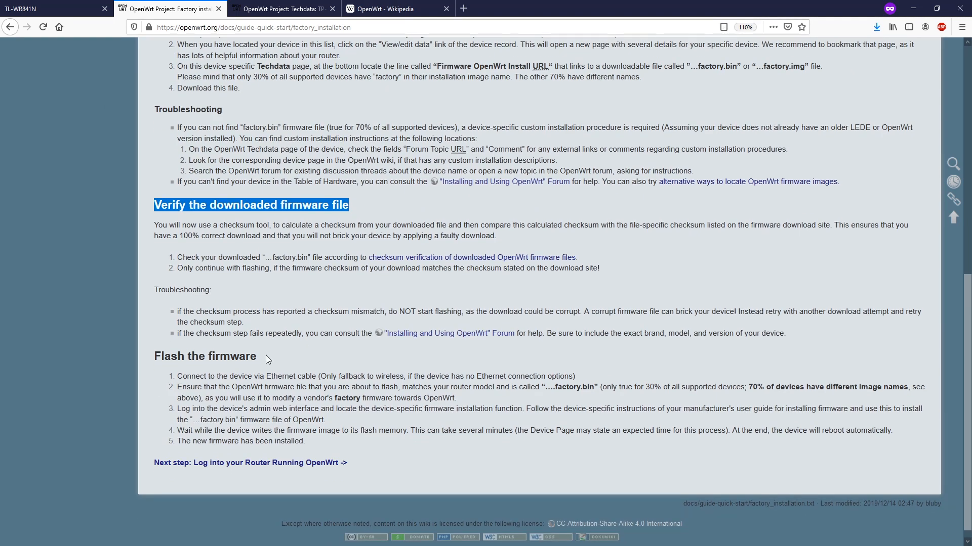
pyautogui.click(235, 377)
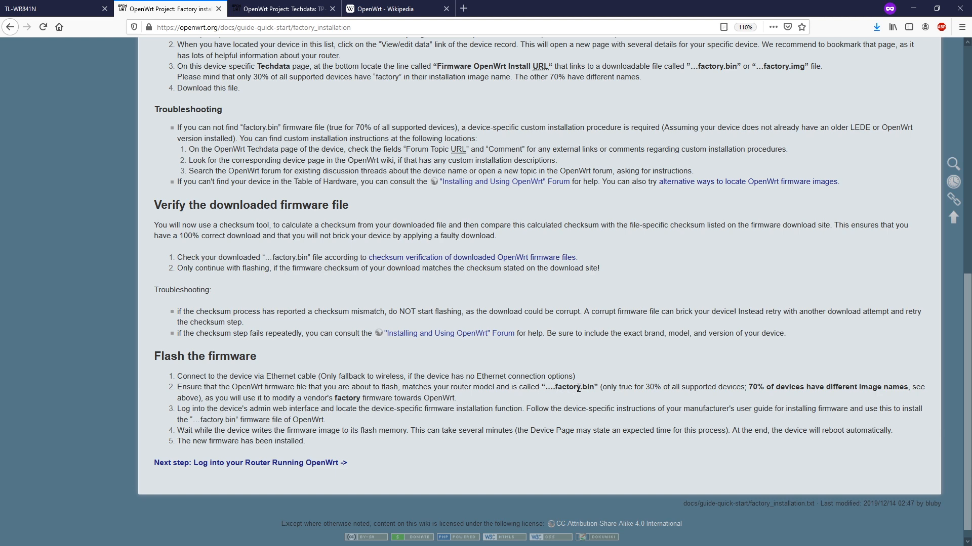
pyautogui.hotkey('ctrl', 'shift', 'Tab')
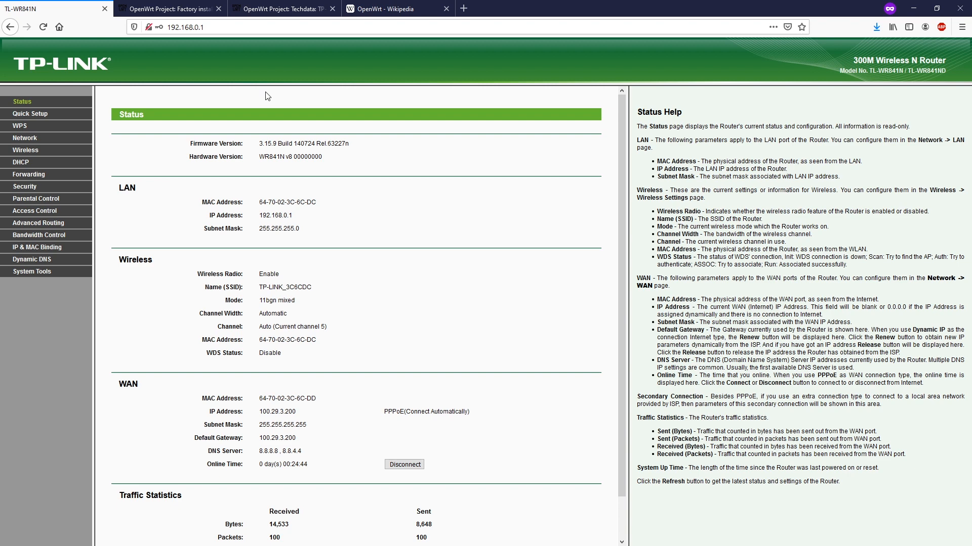
# Choose the lede-17.01.7 v8 factory .bin from Downloads\OpenWRT on System Tools > Firmware Upgrade
pyautogui.click(43, 275)
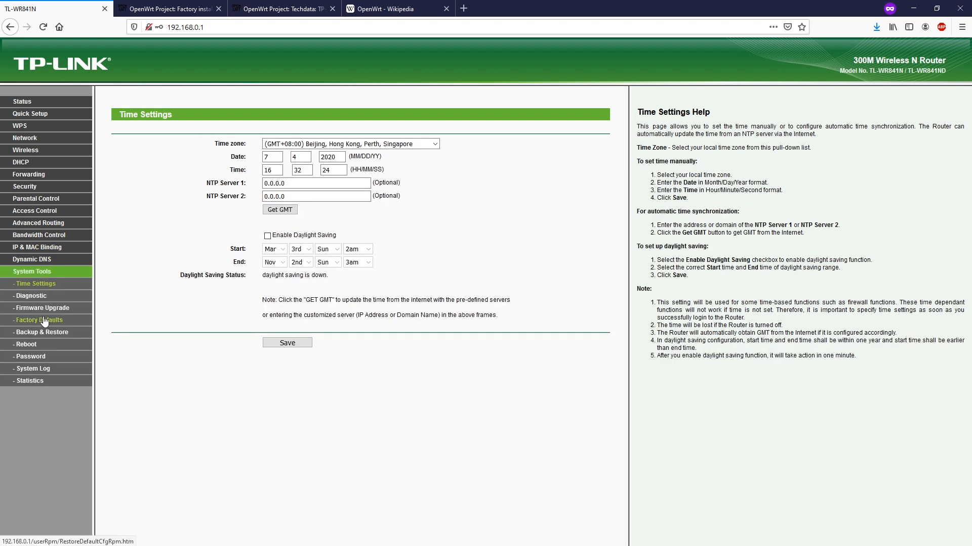
pyautogui.click(44, 310)
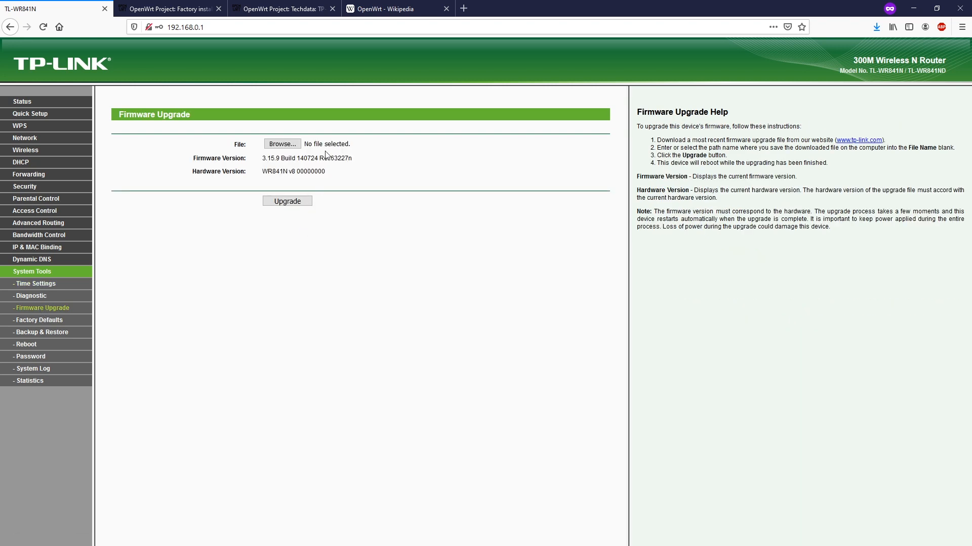
pyautogui.click(282, 144)
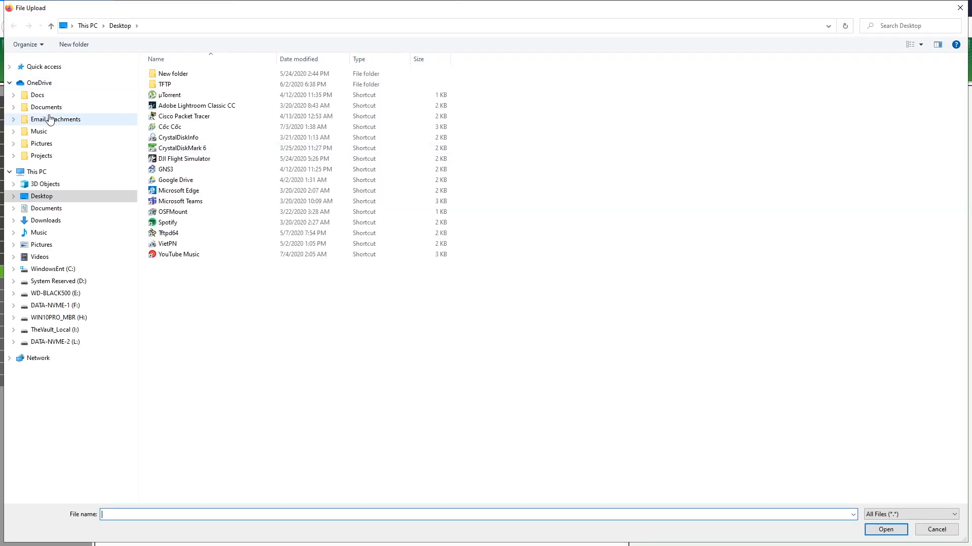
pyautogui.click(234, 76)
pyautogui.moveTo(276, 59); pyautogui.dragTo(433, 60)
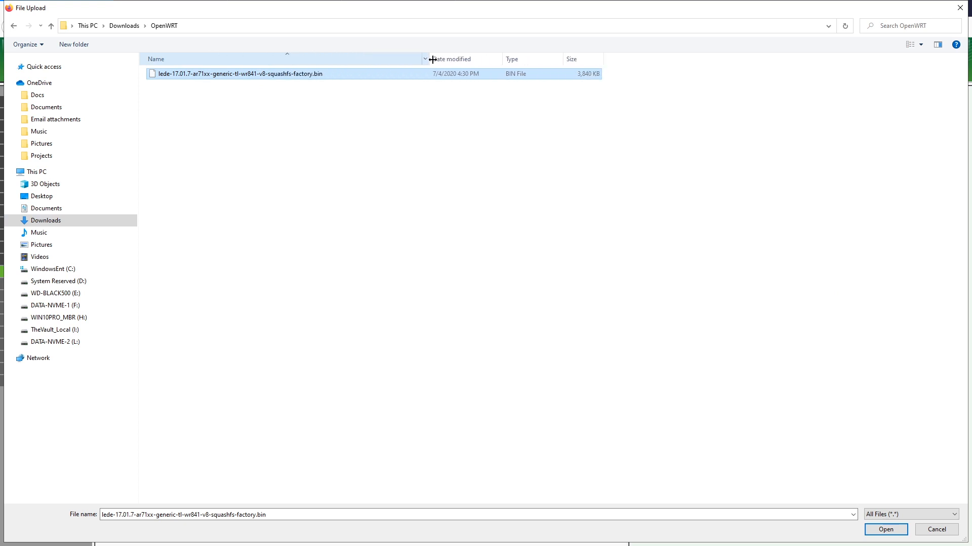
pyautogui.doubleClick(303, 76)
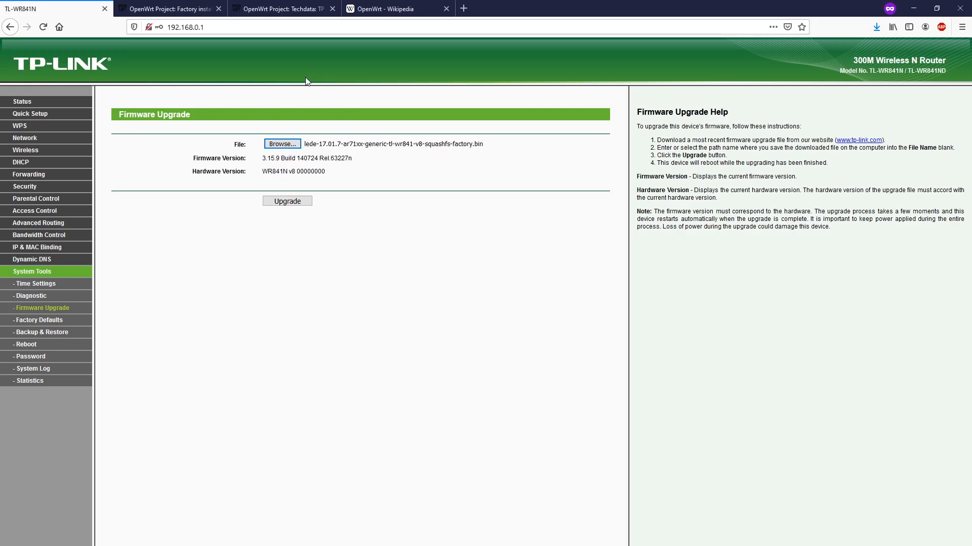
pyautogui.click(186, 5)
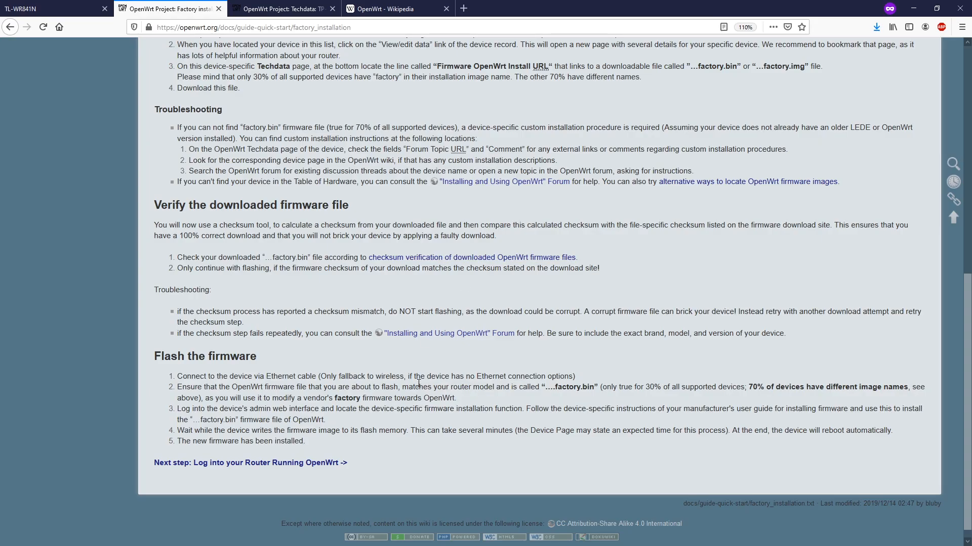
# Reread the guide's firmware naming and wait-for-reboot steps, then return to the Firmware Upgrade page
pyautogui.moveTo(400, 386); pyautogui.dragTo(597, 388)
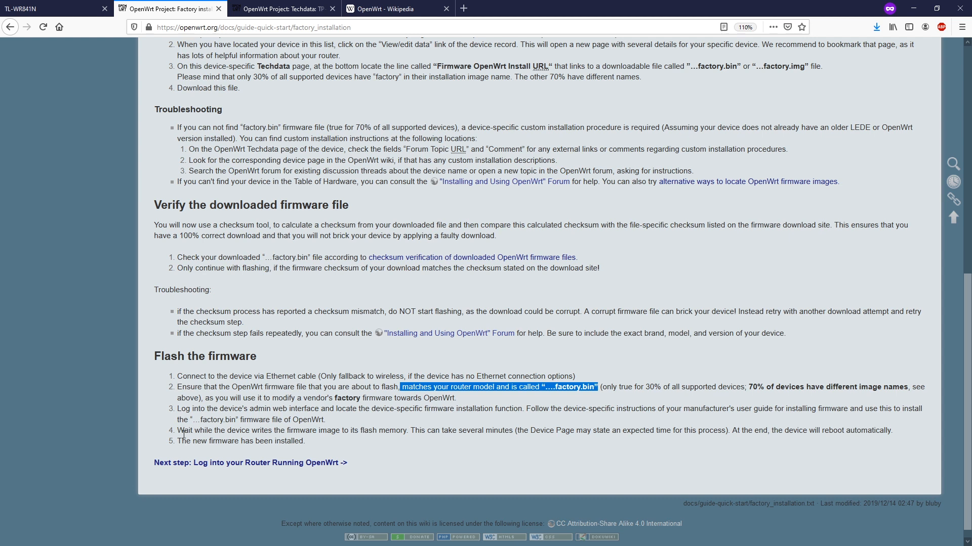
pyautogui.moveTo(177, 431); pyautogui.dragTo(711, 455)
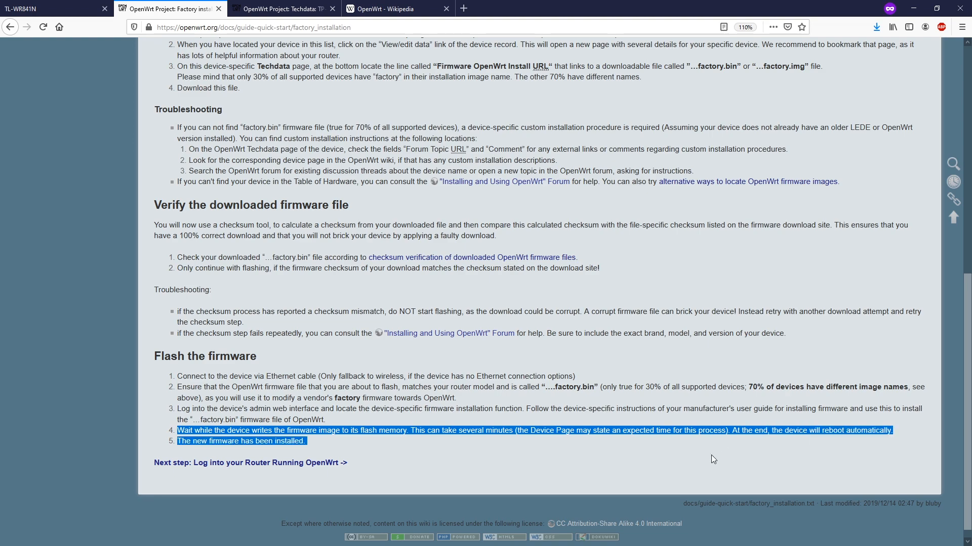
pyautogui.click(711, 455)
pyautogui.click(48, 3)
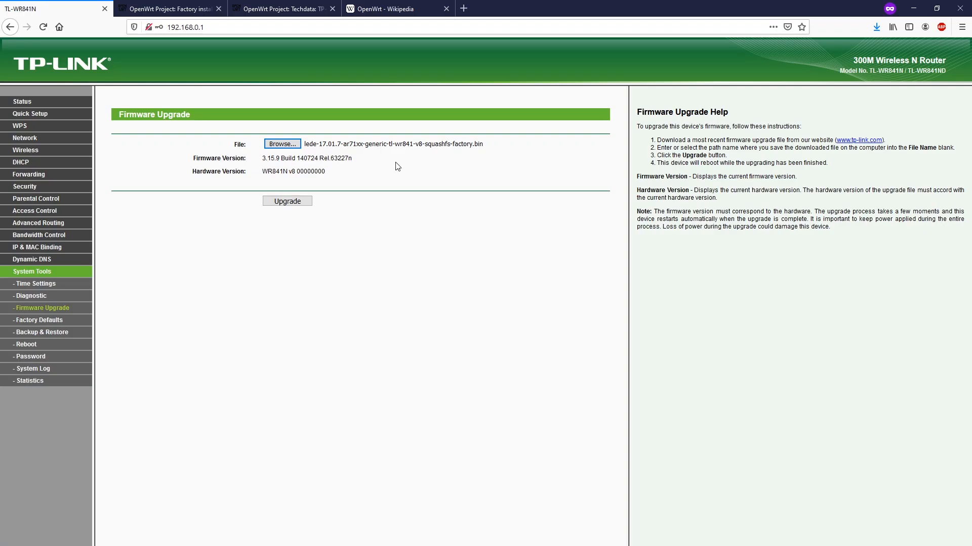
# Start the LEDE factory-image firmware upgrade and confirm flashing it
pyautogui.click(281, 202)
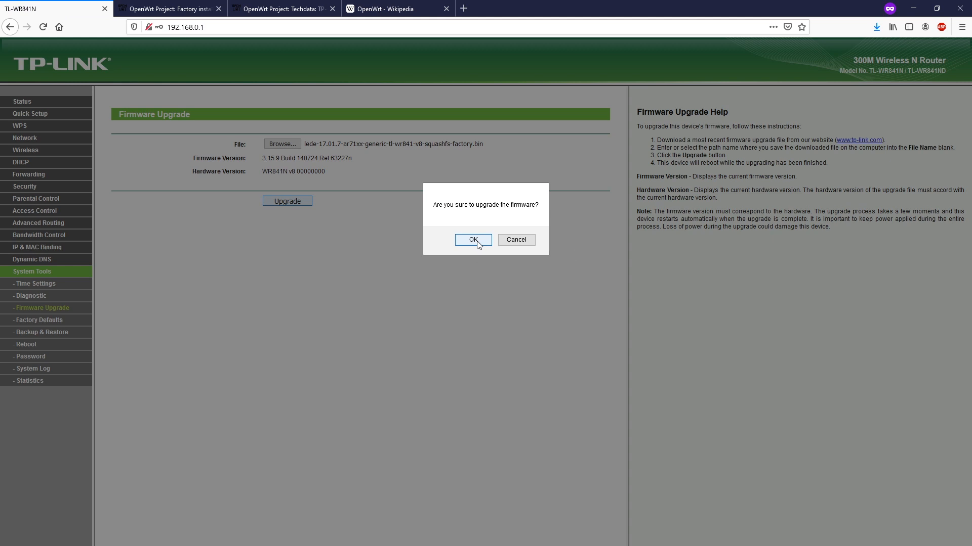
pyautogui.click(474, 241)
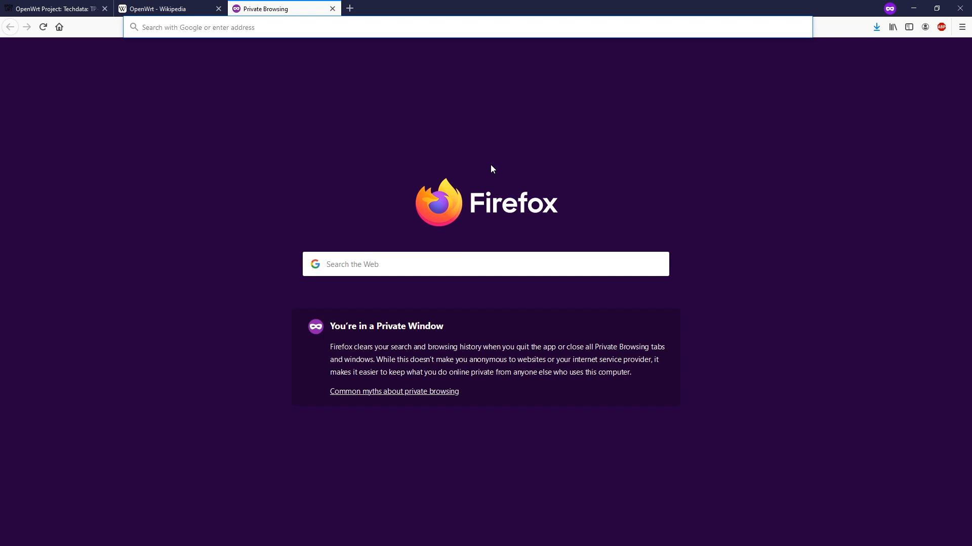
# Load 192.168.1.1 and log in to LuCI with the blank root password
pyautogui.write('19')
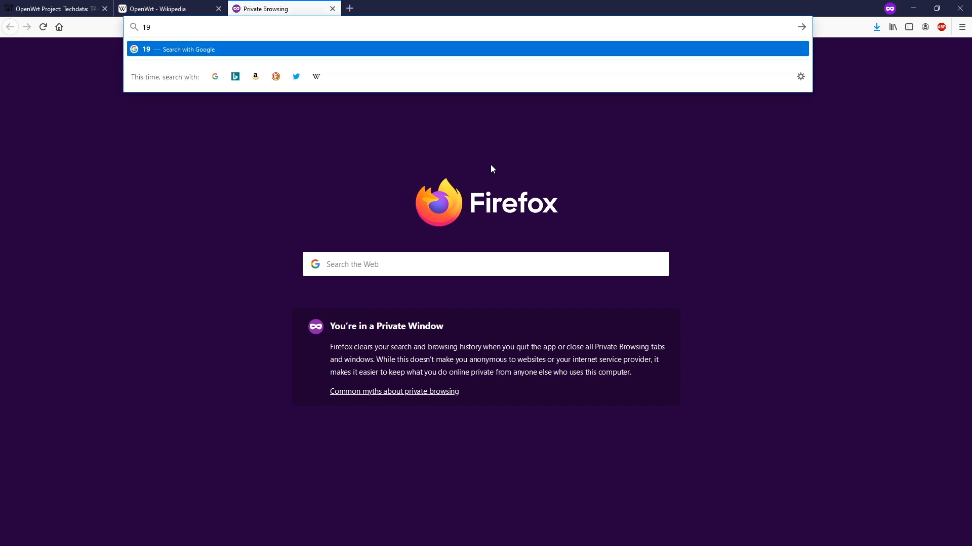
pyautogui.write('2.168.1.1')
pyautogui.press('Return')
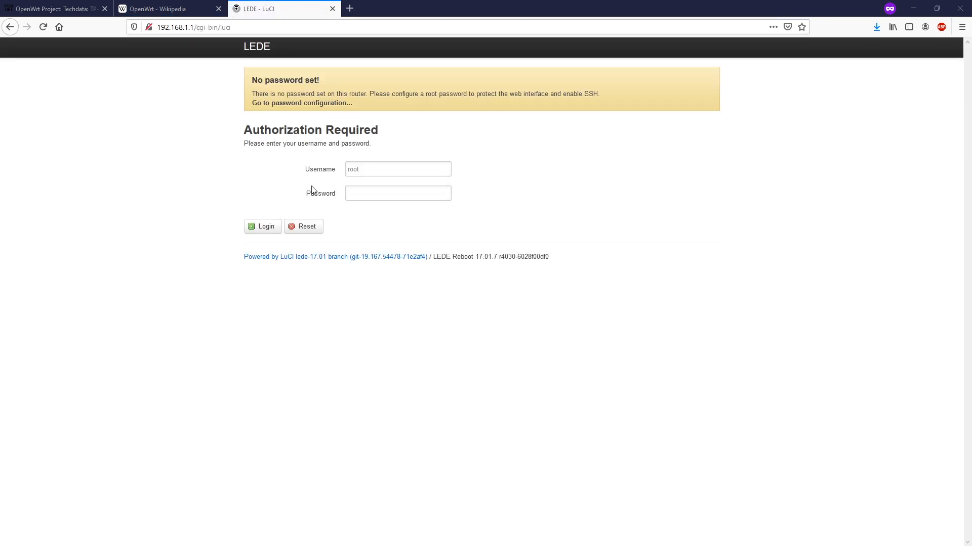
pyautogui.click(261, 228)
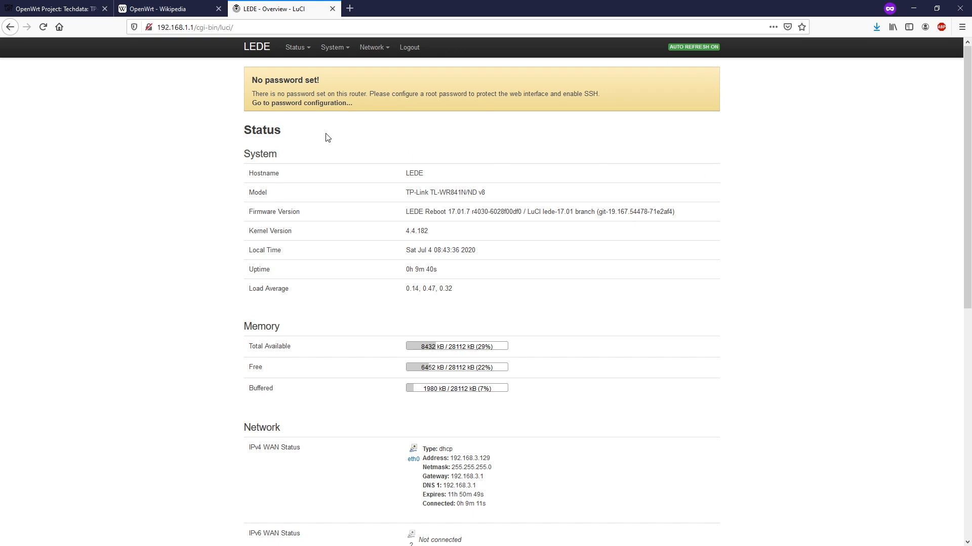
pyautogui.doubleClick(483, 194)
pyautogui.click(540, 211)
pyautogui.scroll(-2, 410, 250)
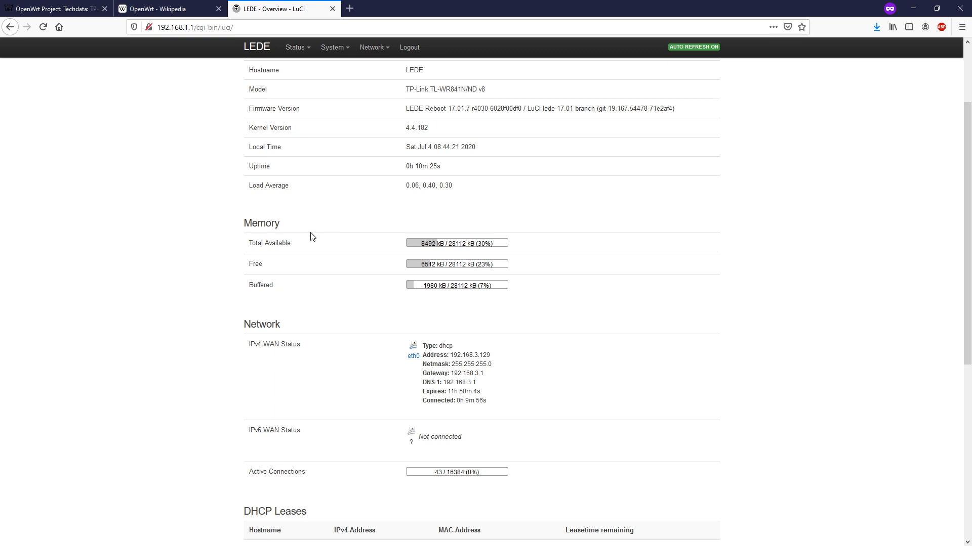
pyautogui.scroll(-2, 310, 234)
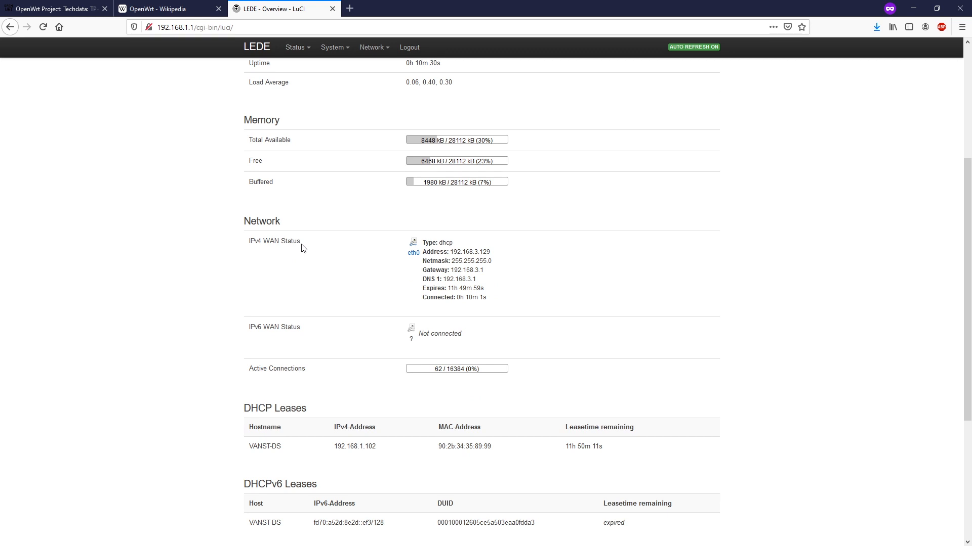
pyautogui.moveTo(311, 245); pyautogui.dragTo(246, 245)
pyautogui.moveTo(495, 254); pyautogui.dragTo(449, 250)
pyautogui.moveTo(495, 299); pyautogui.dragTo(453, 300)
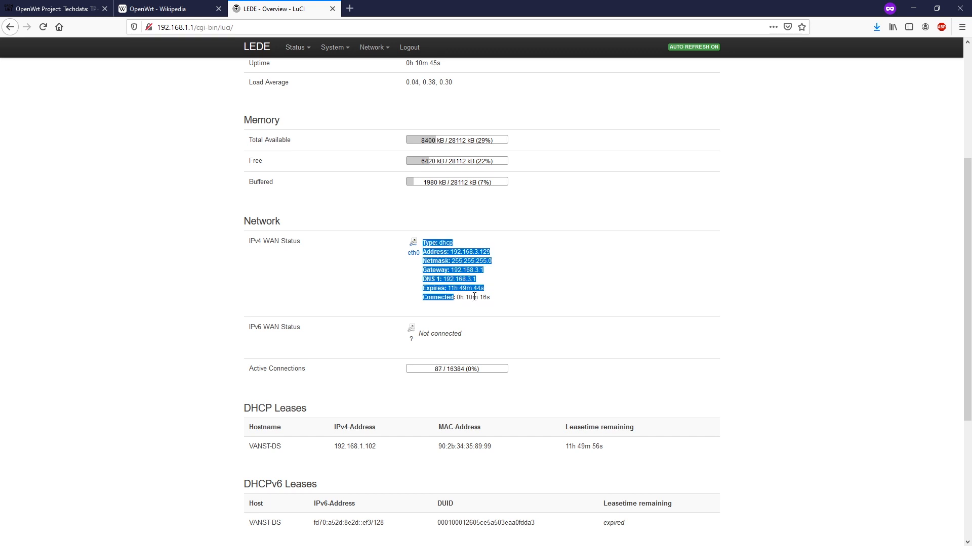
pyautogui.click(464, 291)
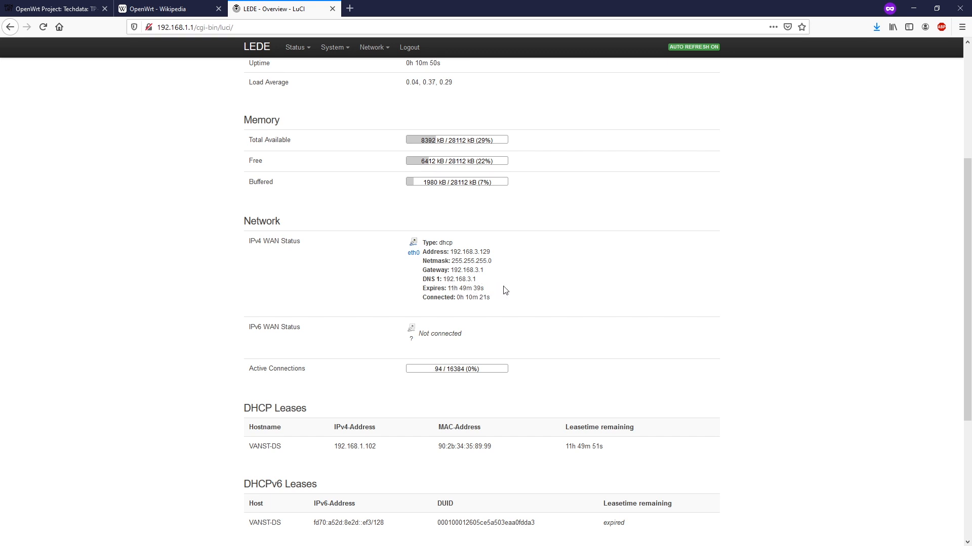
pyautogui.scroll(-1, 505, 290)
pyautogui.scroll(-2, 310, 347)
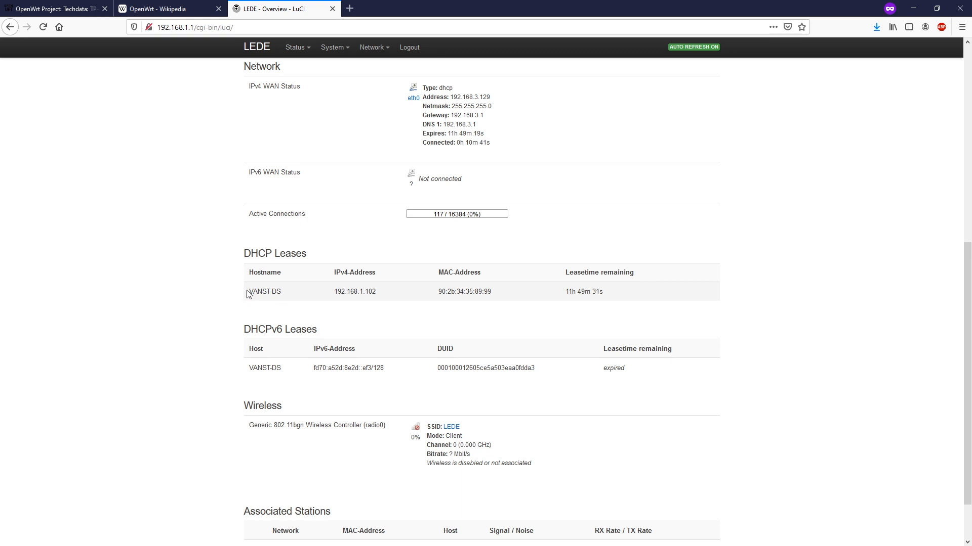
pyautogui.moveTo(248, 291); pyautogui.dragTo(284, 295)
pyautogui.moveTo(381, 296); pyautogui.dragTo(322, 291)
pyautogui.click(522, 279)
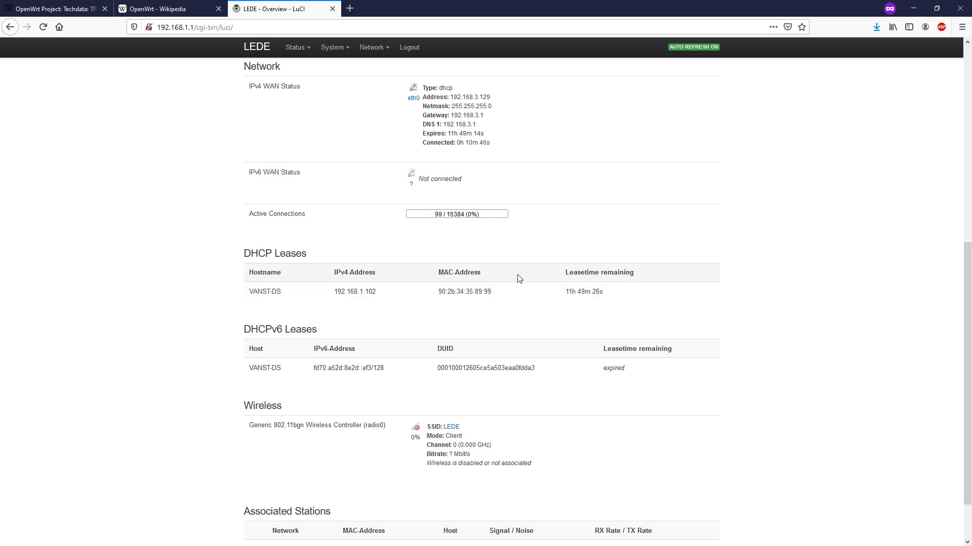
pyautogui.scroll(-2, 228, 343)
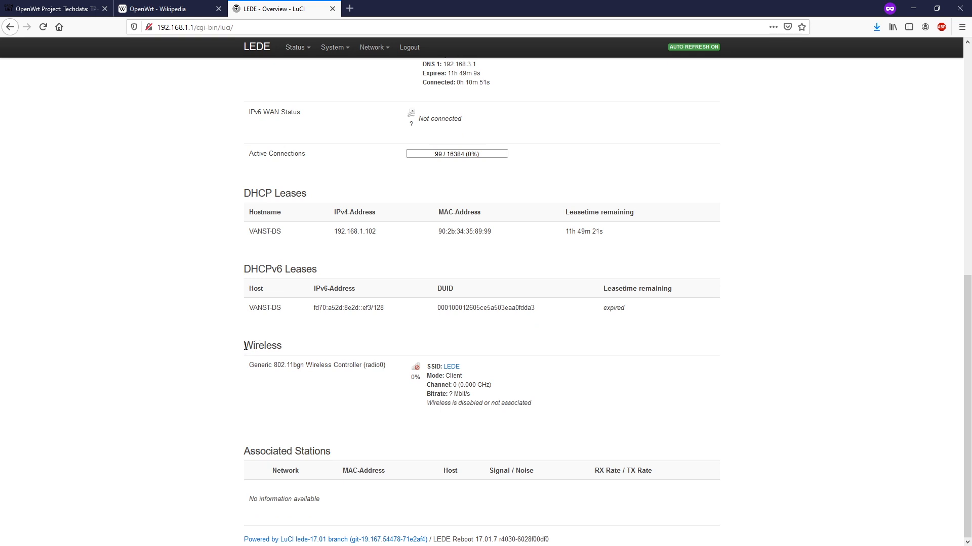
pyautogui.moveTo(243, 349); pyautogui.dragTo(298, 349)
pyautogui.click(297, 349)
pyautogui.scroll(10, 848, 228)
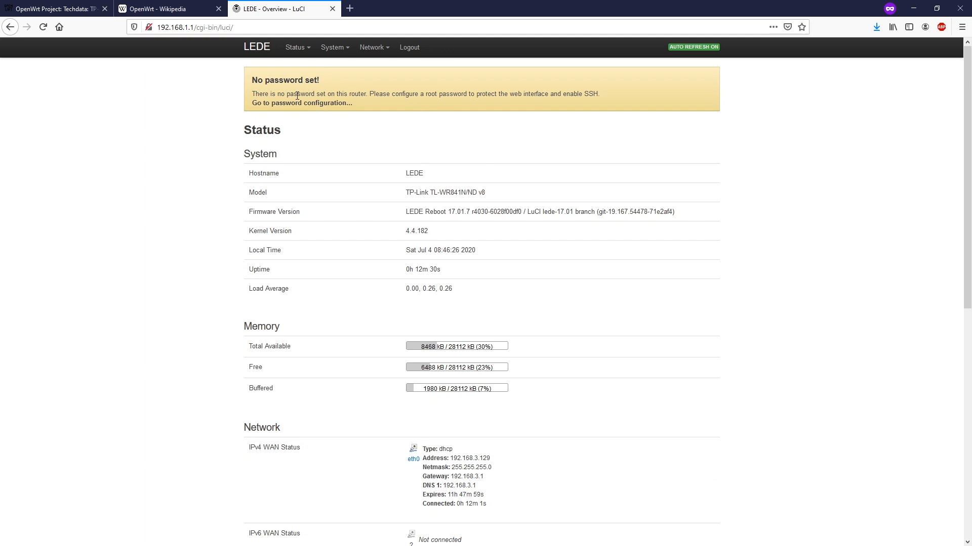
# Enter and confirm a new router root password, then Save & Apply it
pyautogui.click(277, 103)
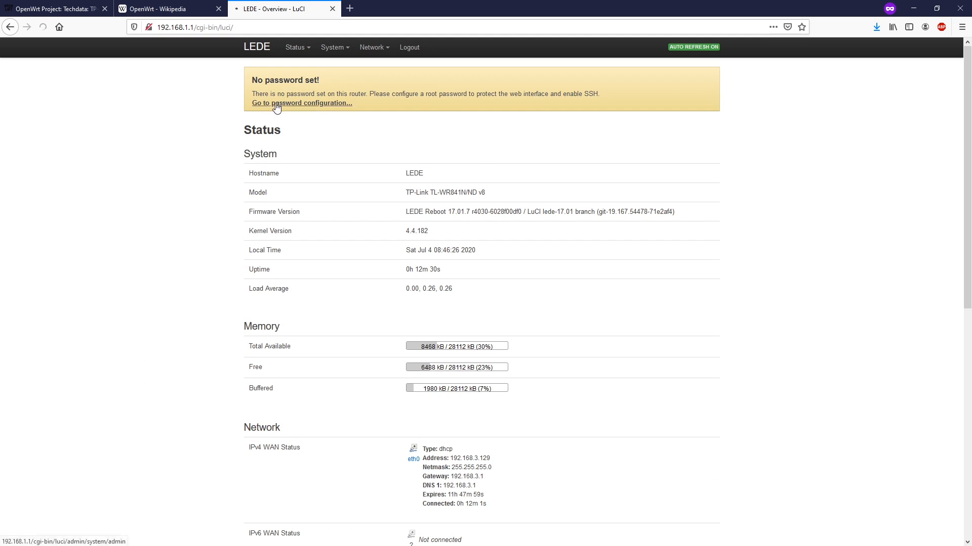
pyautogui.click(373, 169)
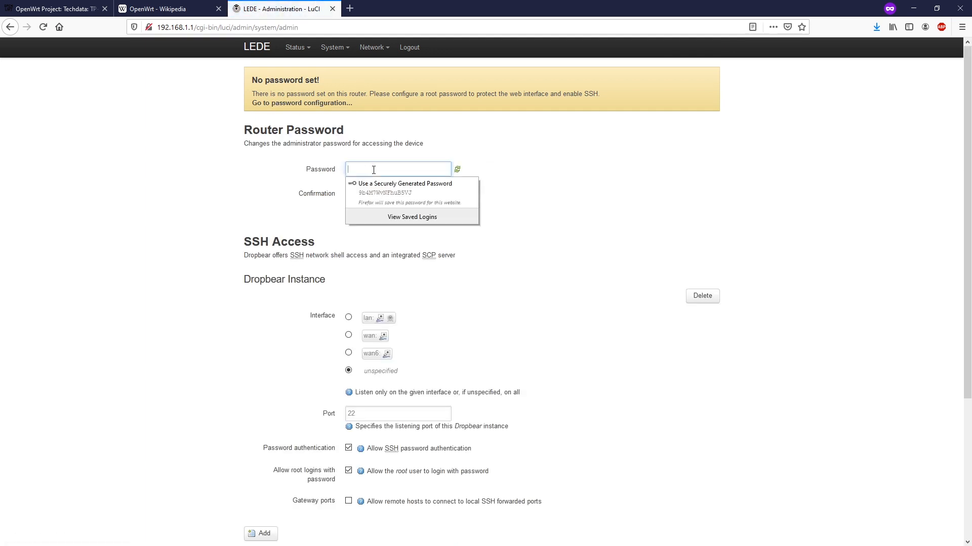
pyautogui.write('password')
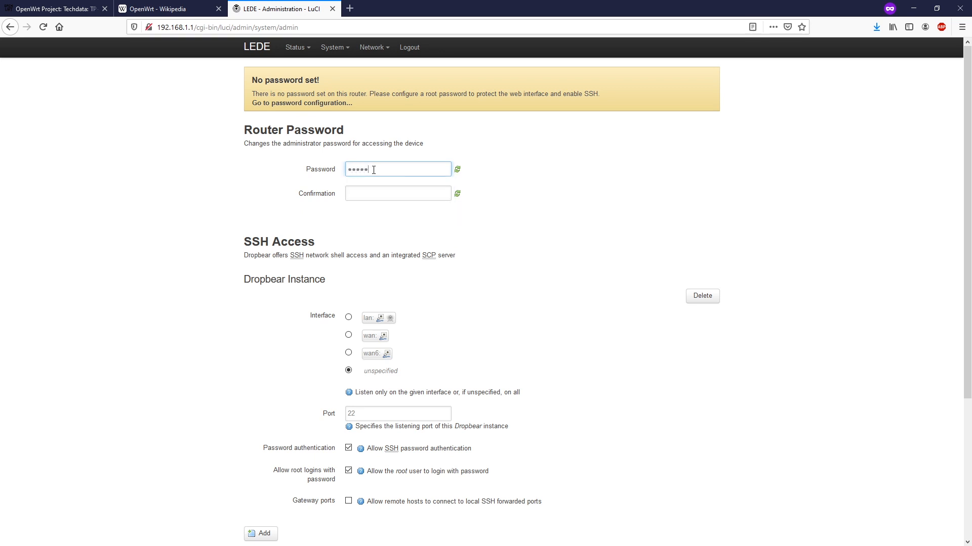
pyautogui.press('Tab')
pyautogui.write('passwo')
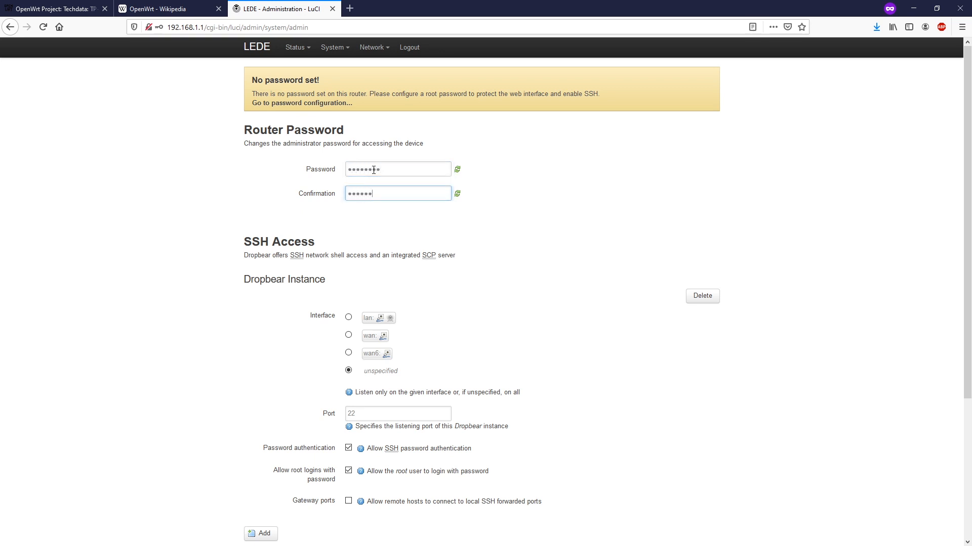
pyautogui.scroll(-4, 516, 284)
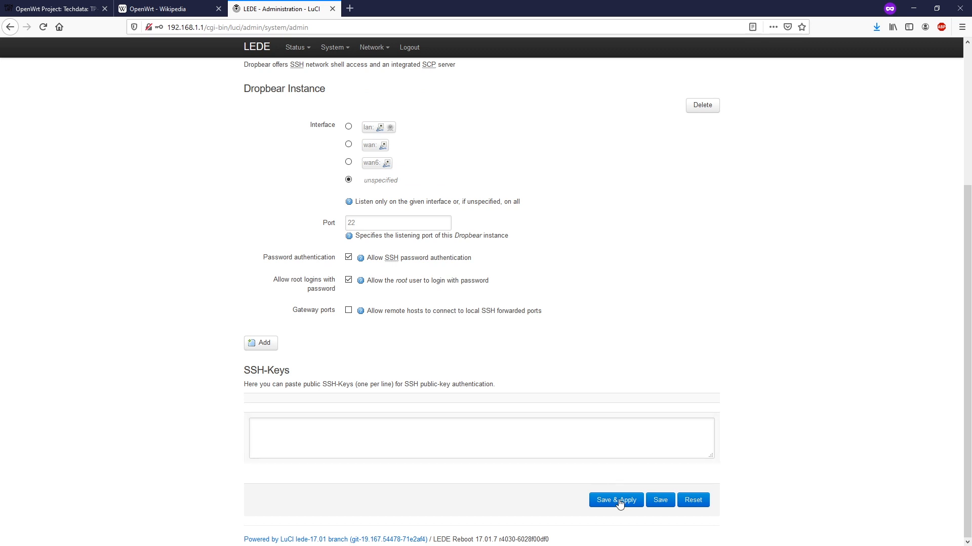
pyautogui.click(616, 501)
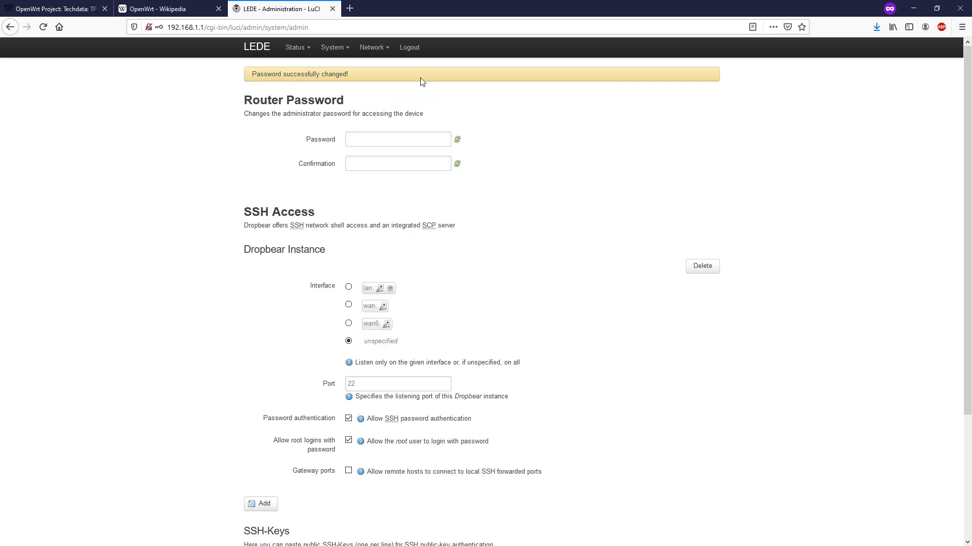
# Log out and log back in to LuCI using the new root password
pyautogui.click(413, 49)
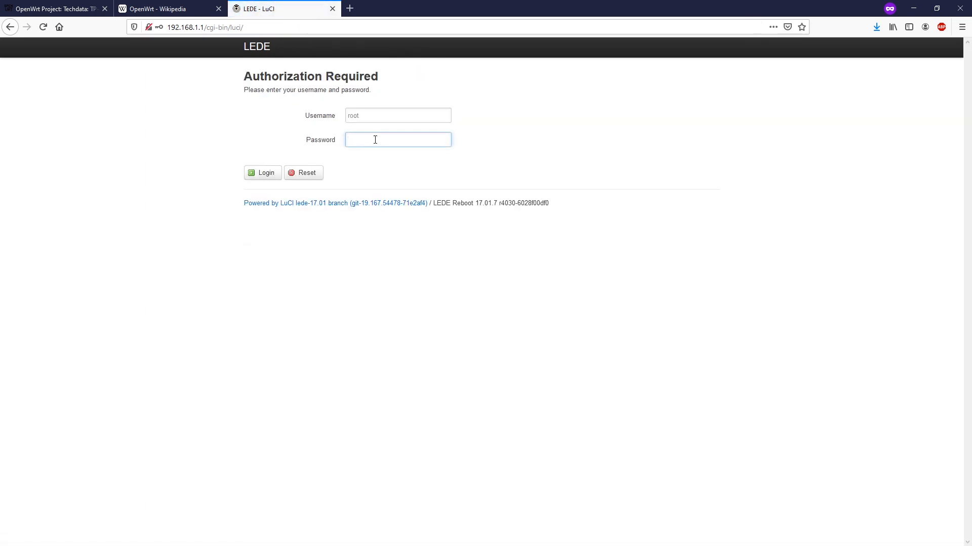
pyautogui.write('********')
pyautogui.press('Return')
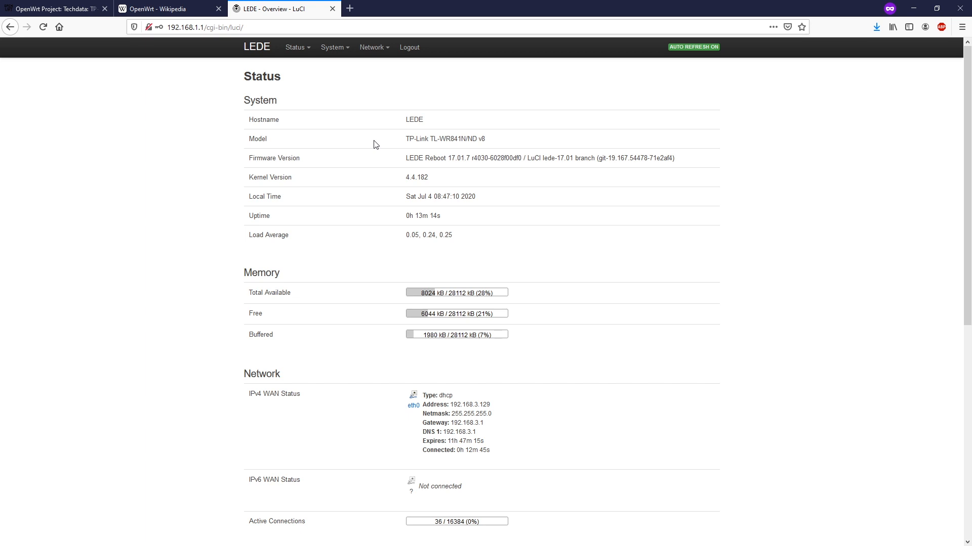
# Go to Network > Wireless and edit the radio0 'LEDE' network
pyautogui.moveTo(371, 49)
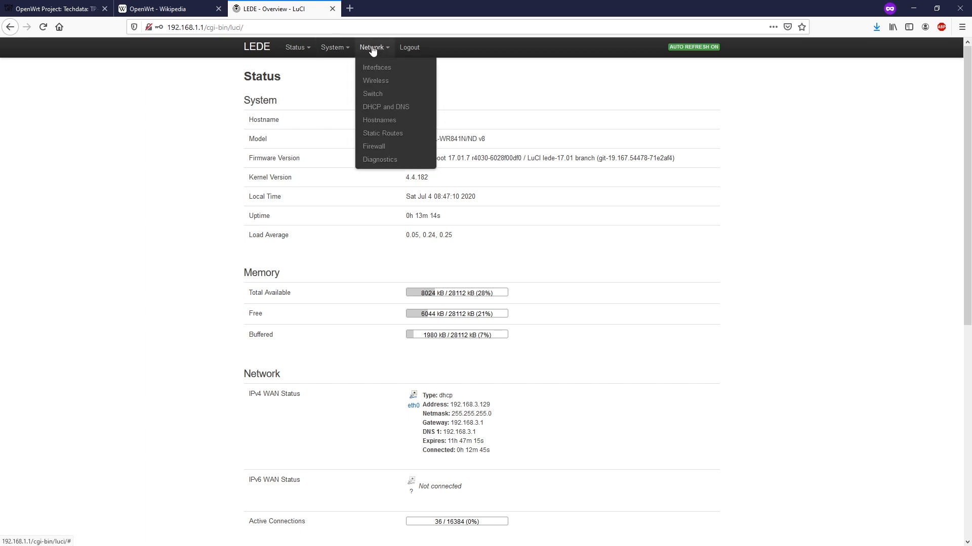
pyautogui.click(385, 82)
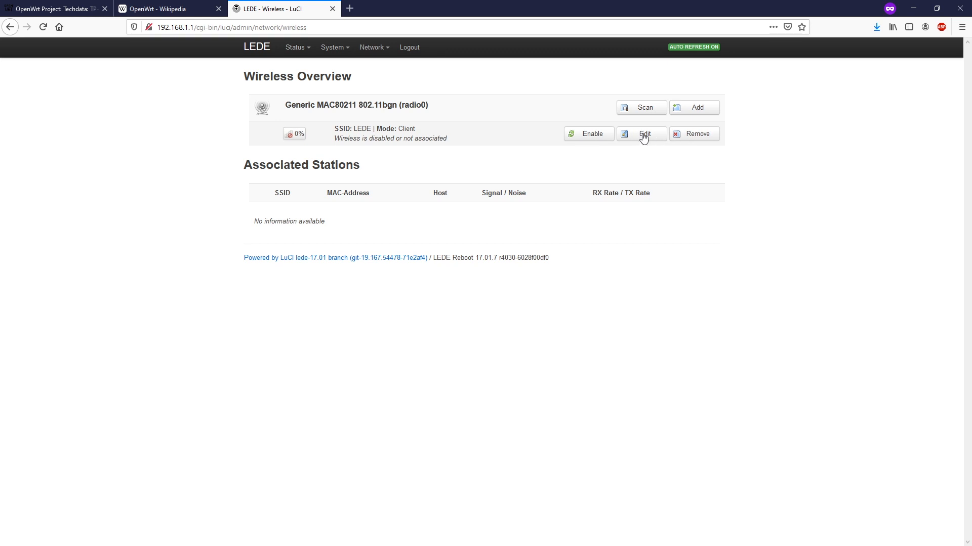
pyautogui.click(643, 135)
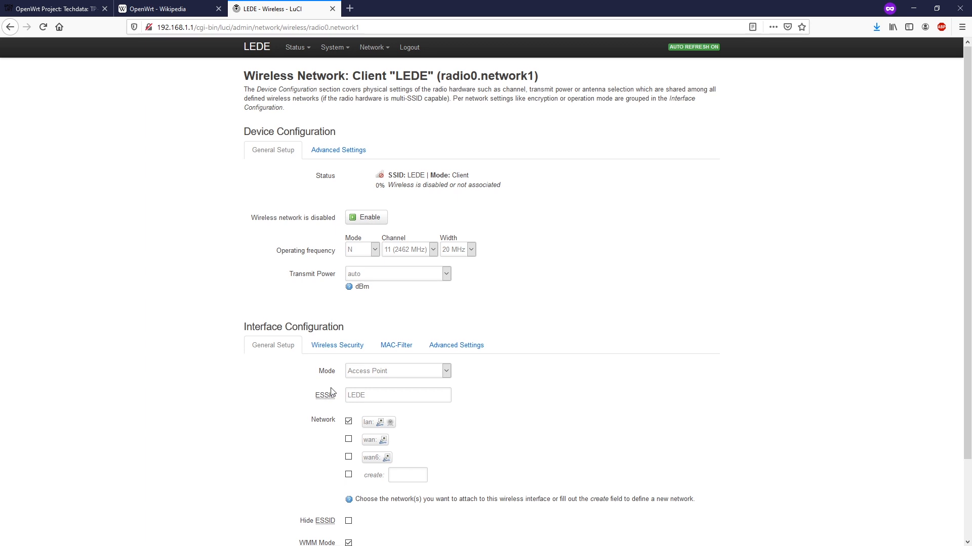
pyautogui.scroll(-1, 332, 392)
pyautogui.click(388, 344)
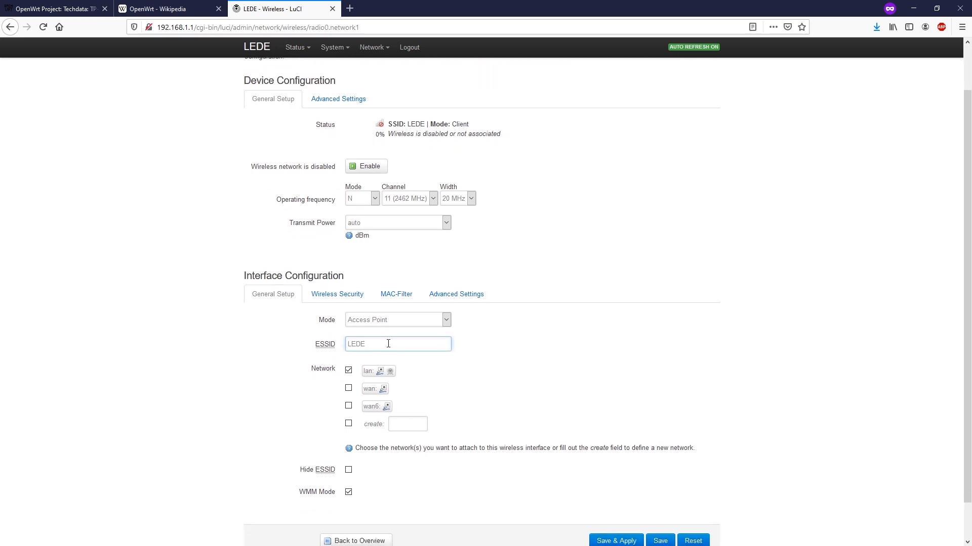
pyautogui.moveTo(387, 344); pyautogui.dragTo(347, 345)
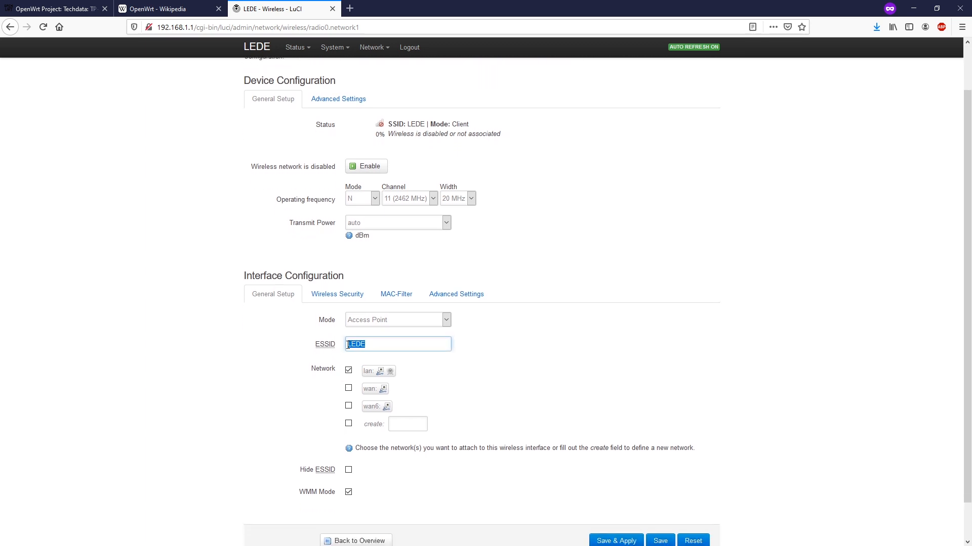
pyautogui.click(424, 344)
pyautogui.click(340, 300)
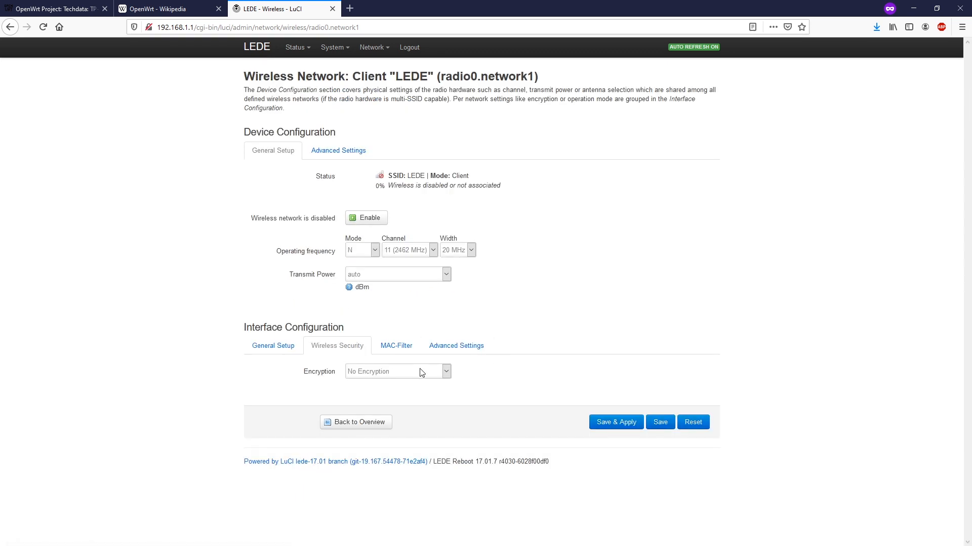
# Set the LEDE Wi-Fi encryption to WPA2-PSK with a Wi-Fi key and Save & Apply
pyautogui.click(400, 375)
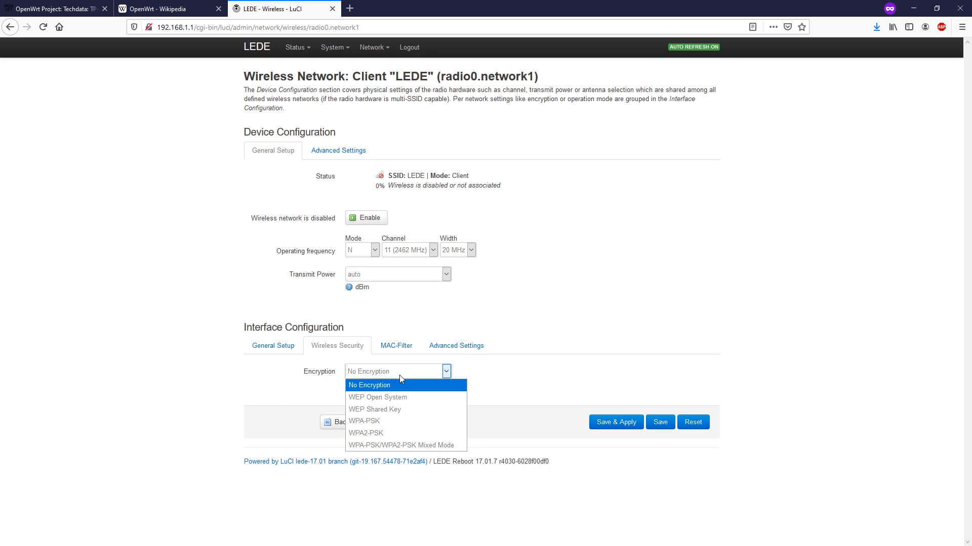
pyautogui.click(397, 434)
pyautogui.click(374, 418)
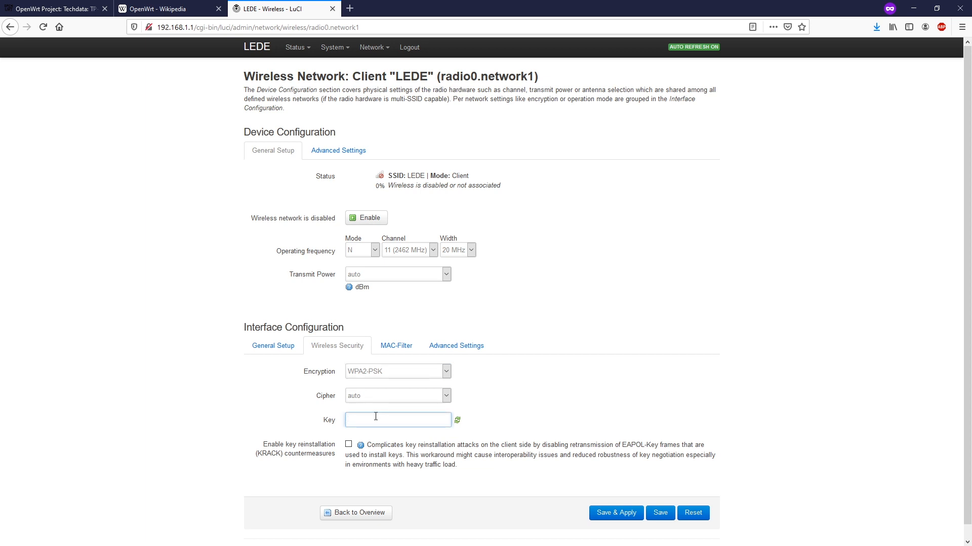
pyautogui.write('password123')
pyautogui.click(615, 514)
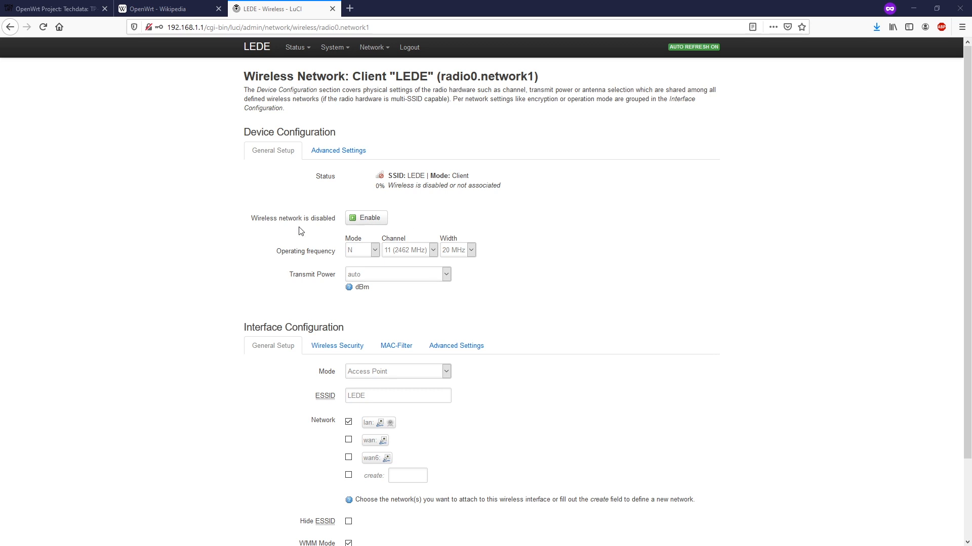
# Enable the LEDE wireless network and return to the Status overview
pyautogui.click(362, 222)
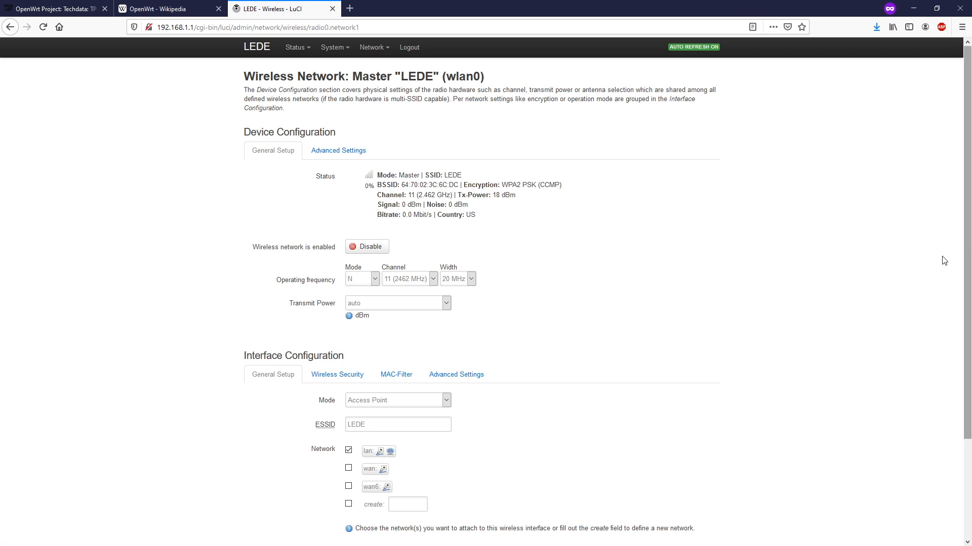
pyautogui.scroll(-2, 728, 249)
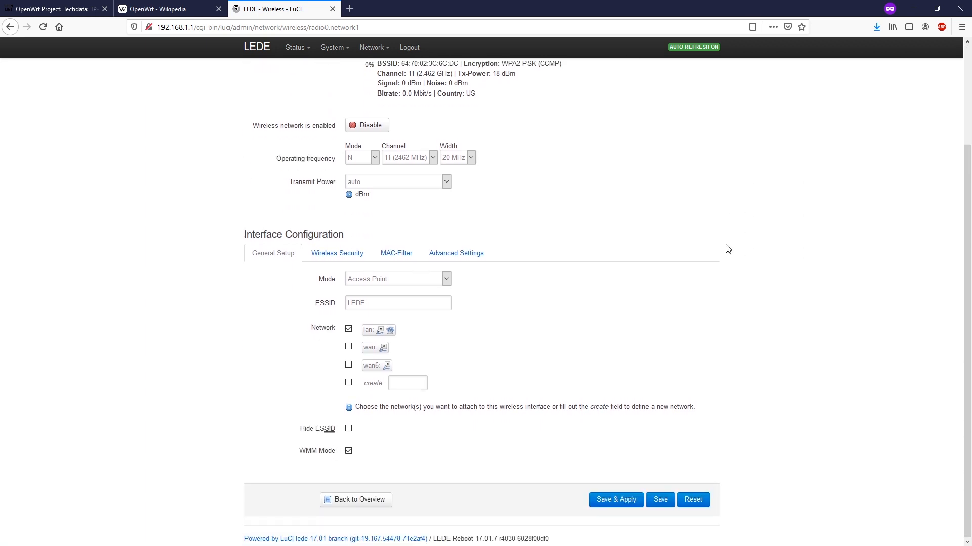
pyautogui.scroll(3, 726, 249)
pyautogui.moveTo(296, 48)
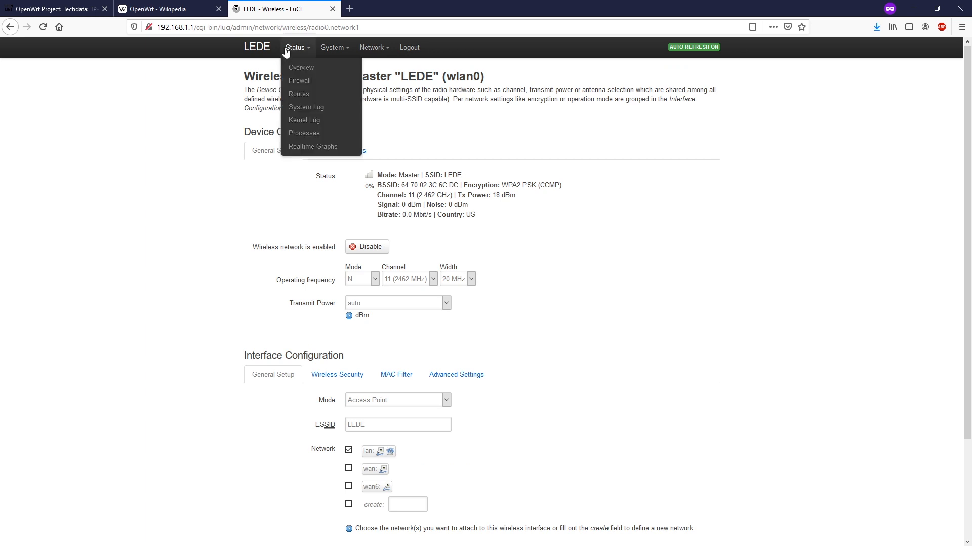
pyautogui.click(297, 71)
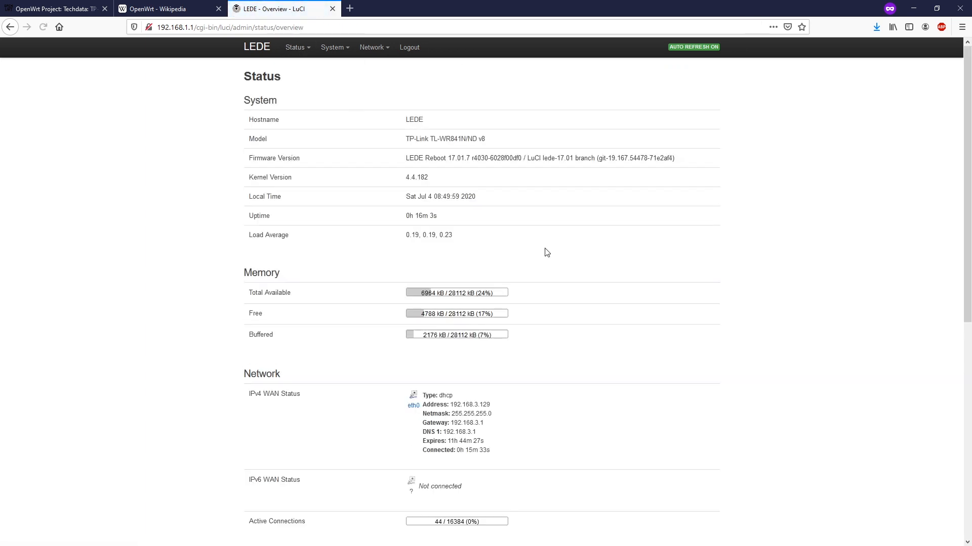
pyautogui.scroll(-7, 709, 317)
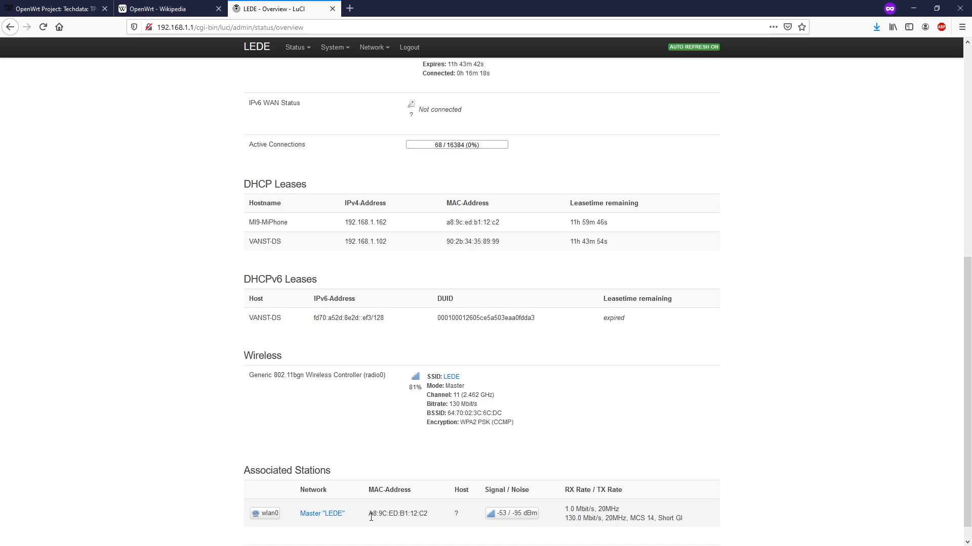
pyautogui.moveTo(369, 514); pyautogui.dragTo(417, 515)
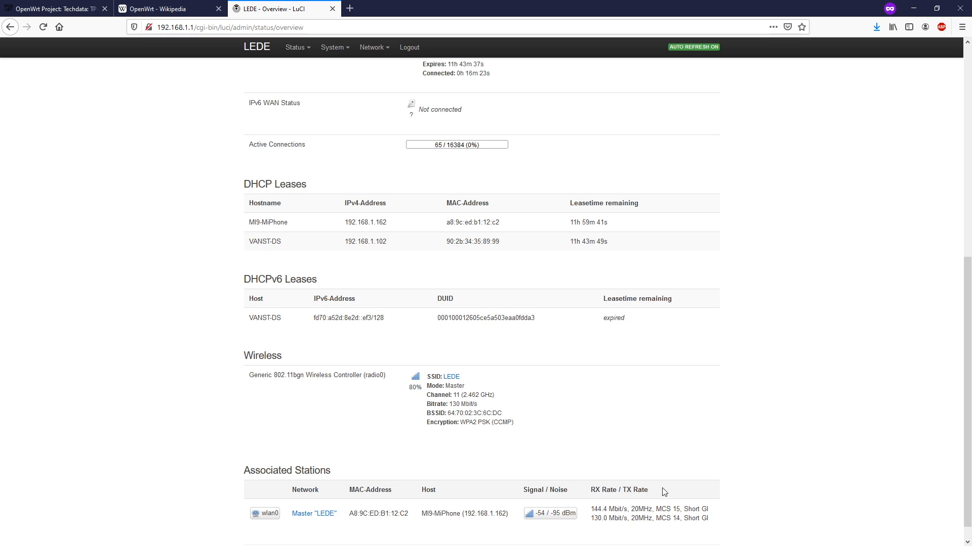
pyautogui.scroll(8, 661, 493)
pyautogui.moveTo(345, 60)
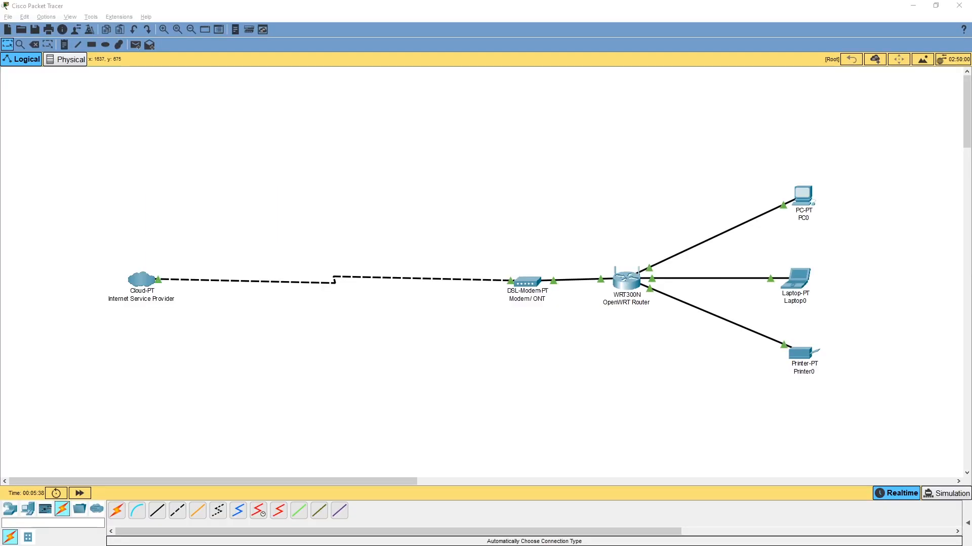
pyautogui.moveTo(80, 124); pyautogui.dragTo(859, 447)
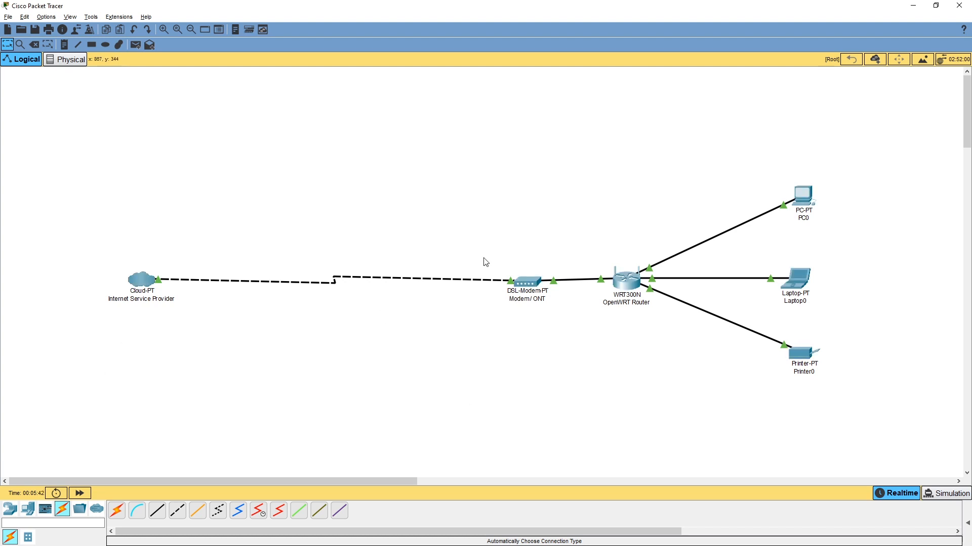
pyautogui.moveTo(487, 253); pyautogui.dragTo(559, 317)
pyautogui.moveTo(599, 233); pyautogui.dragTo(658, 329)
pyautogui.click(671, 352)
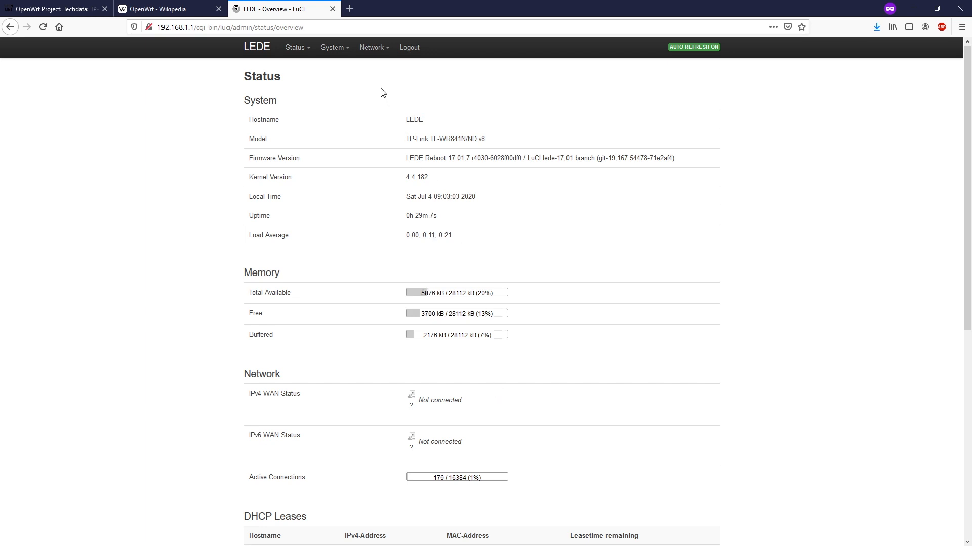
# Switch the WAN interface protocol to PPPoE under Network > Interfaces
pyautogui.moveTo(374, 48)
pyautogui.click(383, 73)
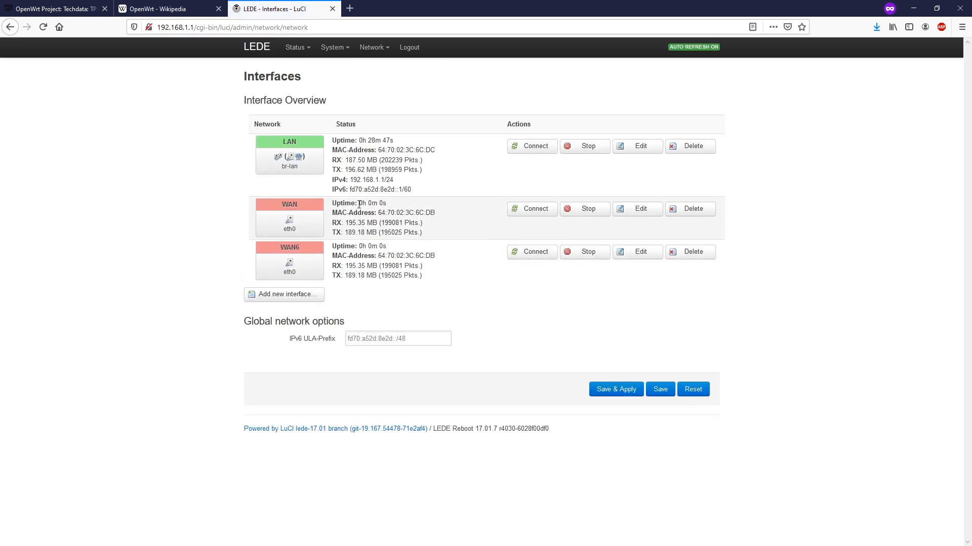
pyautogui.click(638, 210)
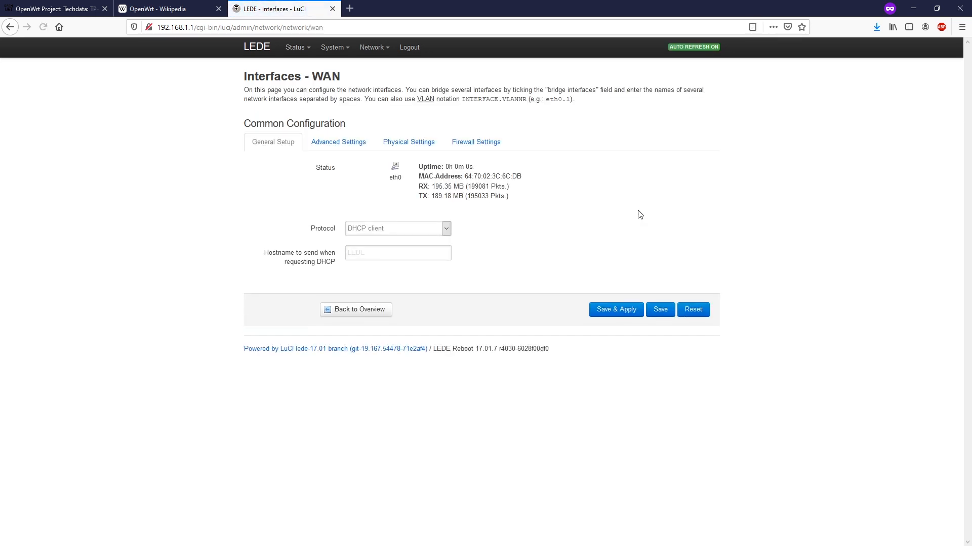
pyautogui.click(447, 229)
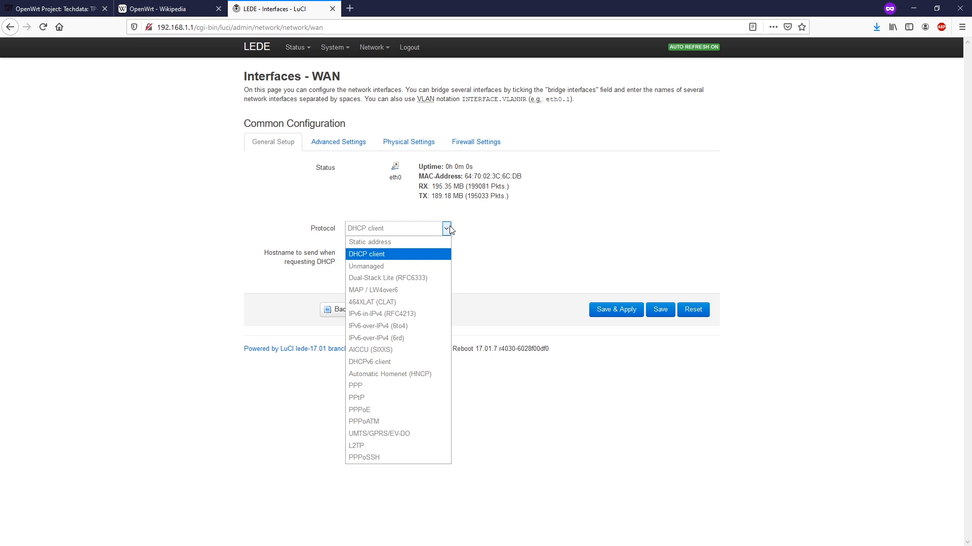
pyautogui.click(392, 416)
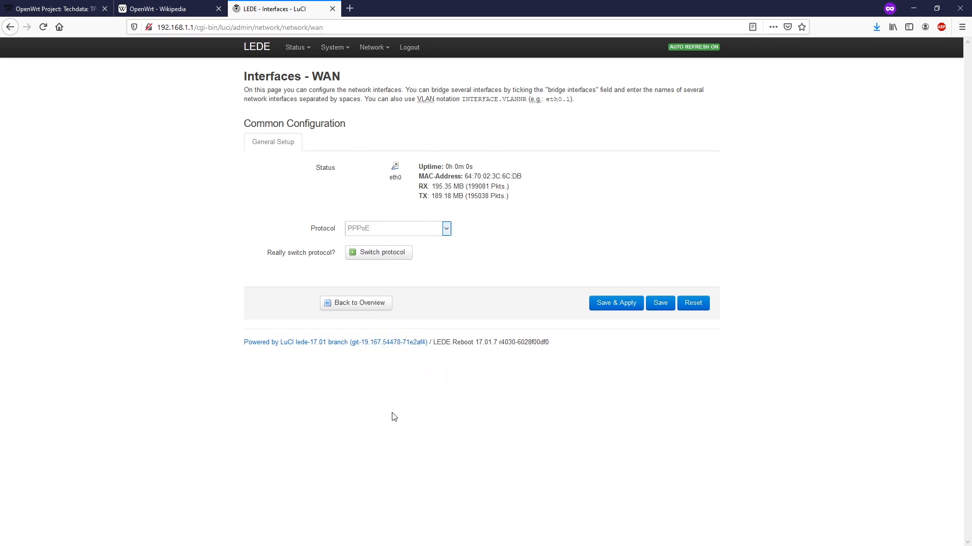
pyautogui.click(383, 257)
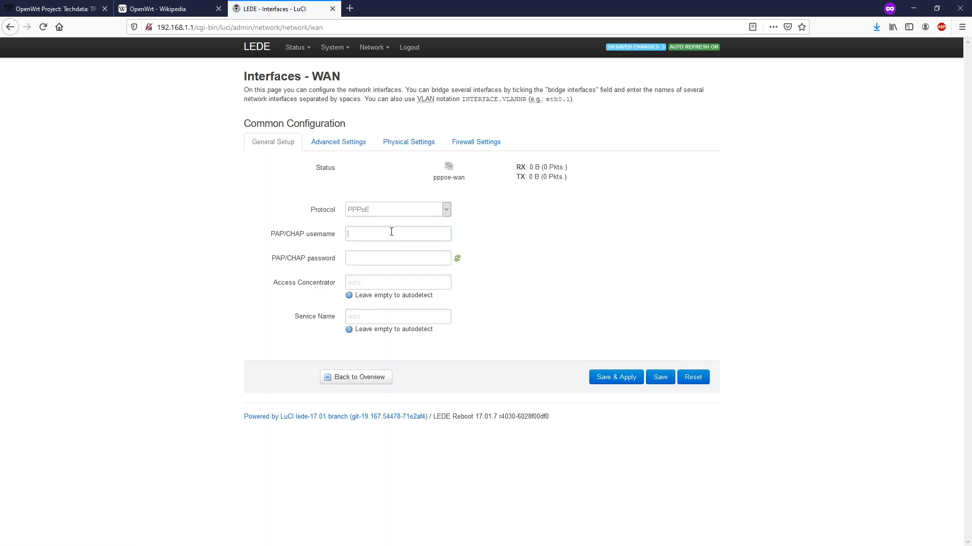
# Enter the ISP PPPoE login, Save & Apply, and check WAN gets 100.29.3.199/32
pyautogui.click(391, 232)
pyautogui.write('•••••••')
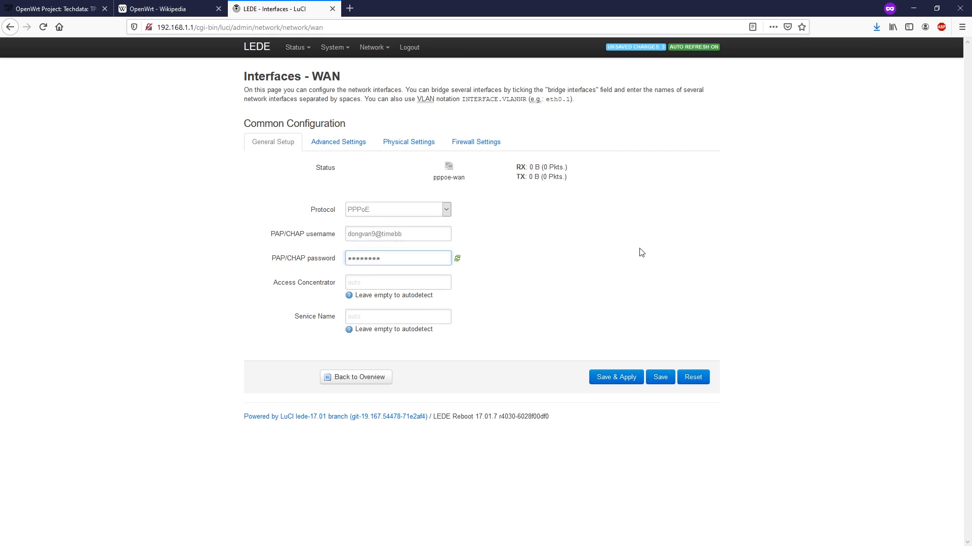
pyautogui.press('Tab')
pyautogui.press('Tab')
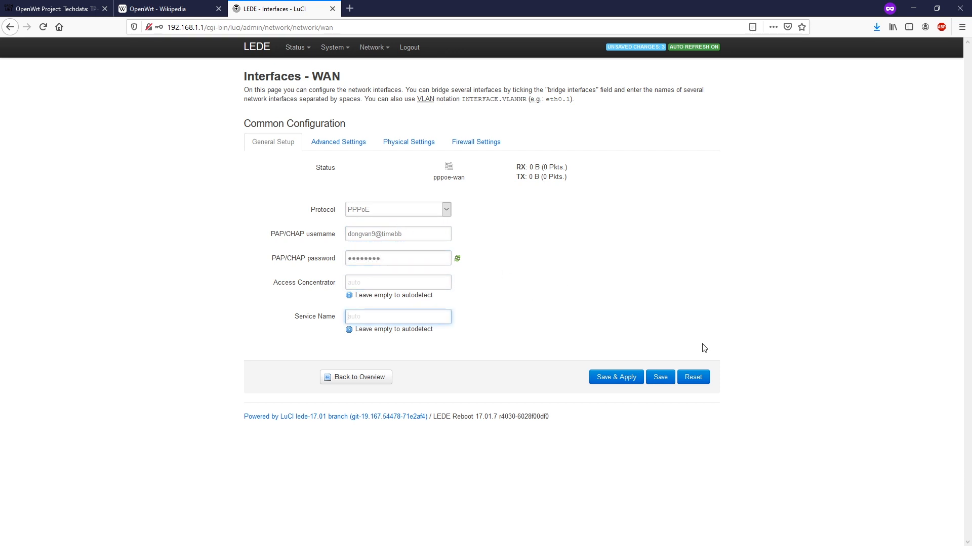
pyautogui.click(344, 148)
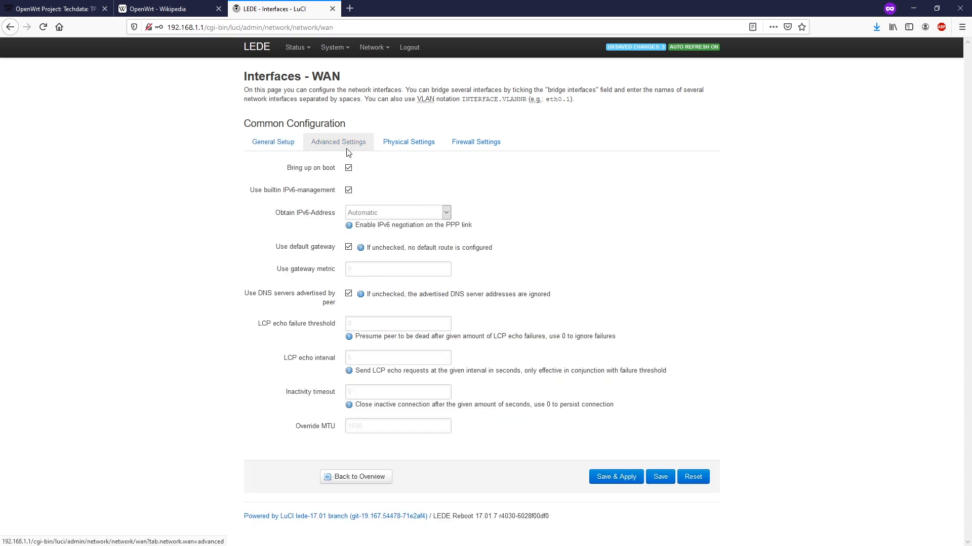
pyautogui.click(415, 151)
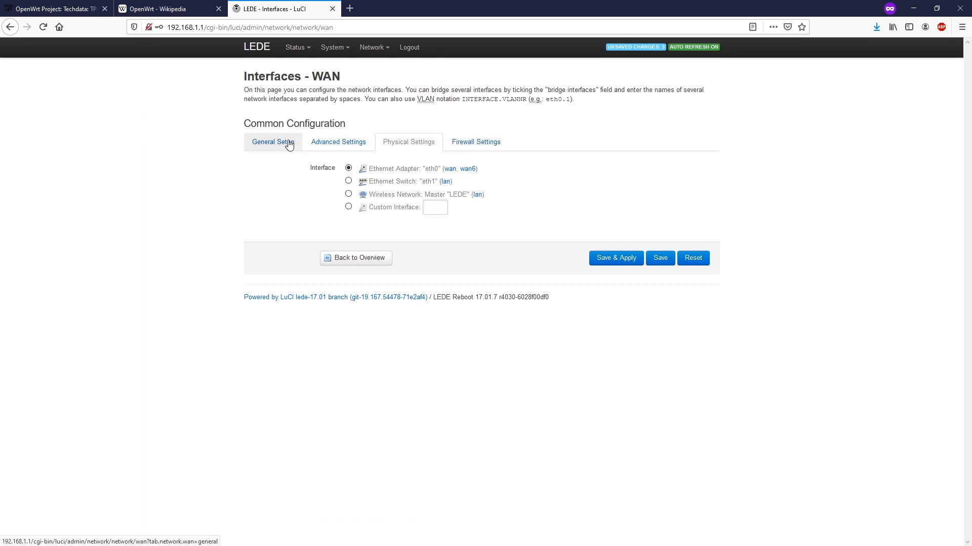
pyautogui.click(493, 142)
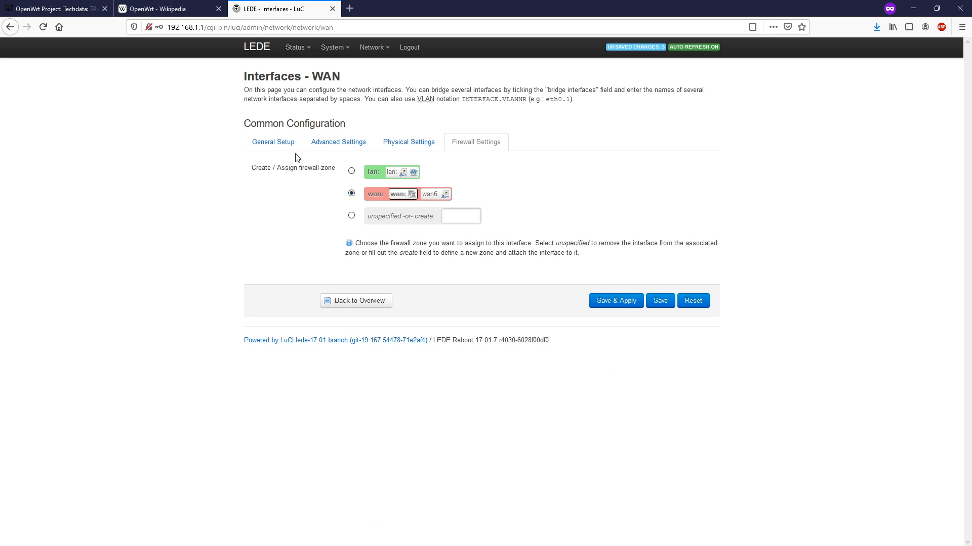
pyautogui.click(269, 144)
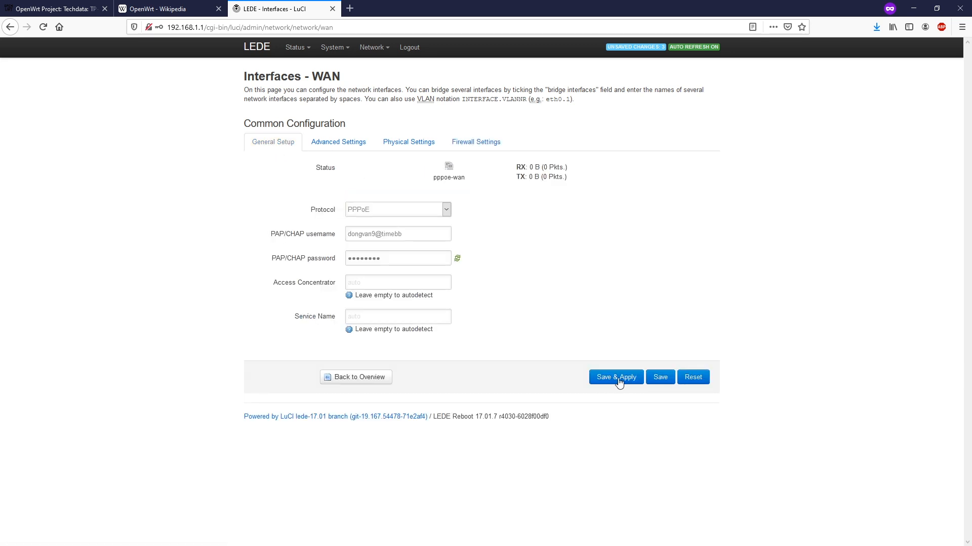
pyautogui.click(617, 378)
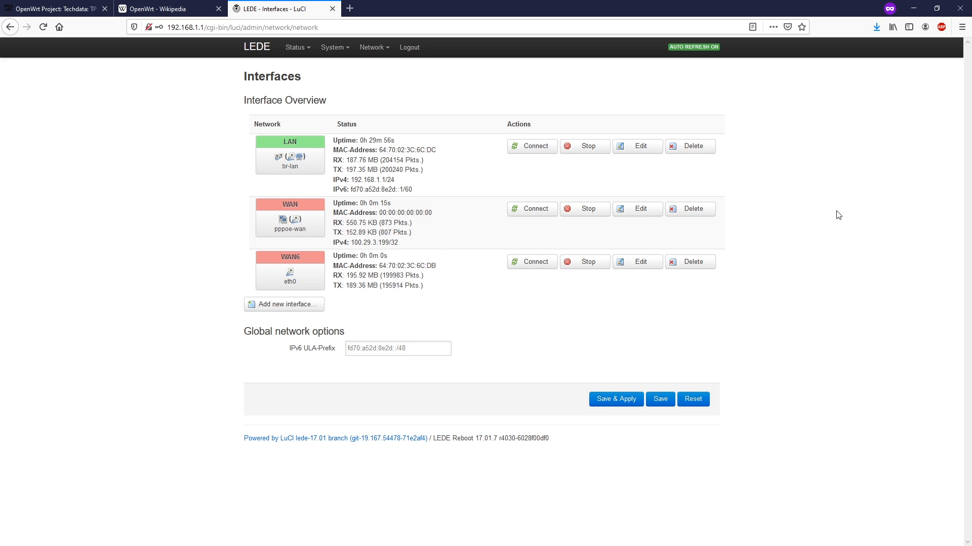
pyautogui.moveTo(405, 245); pyautogui.dragTo(351, 245)
pyautogui.moveTo(399, 204); pyautogui.dragTo(361, 204)
# Run a speedtest.net test in a private tab (about 88 Mbps), then return to LuCI
pyautogui.click(349, 9)
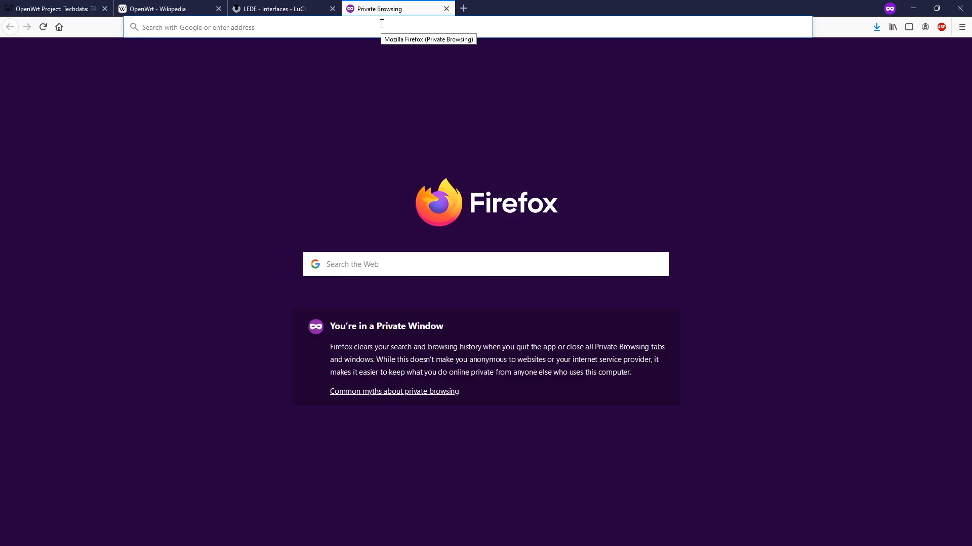
pyautogui.write('speedtest.')
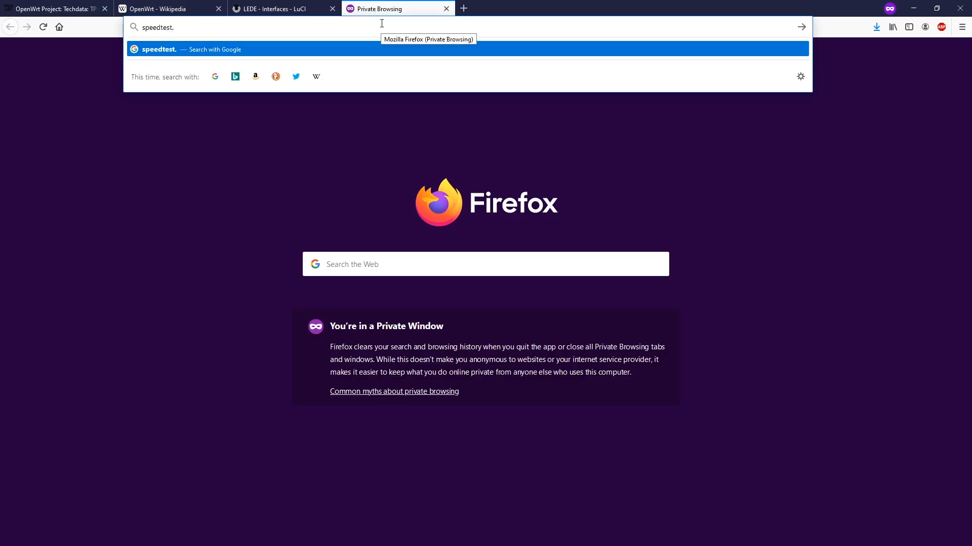
pyautogui.write('net')
pyautogui.press('Return')
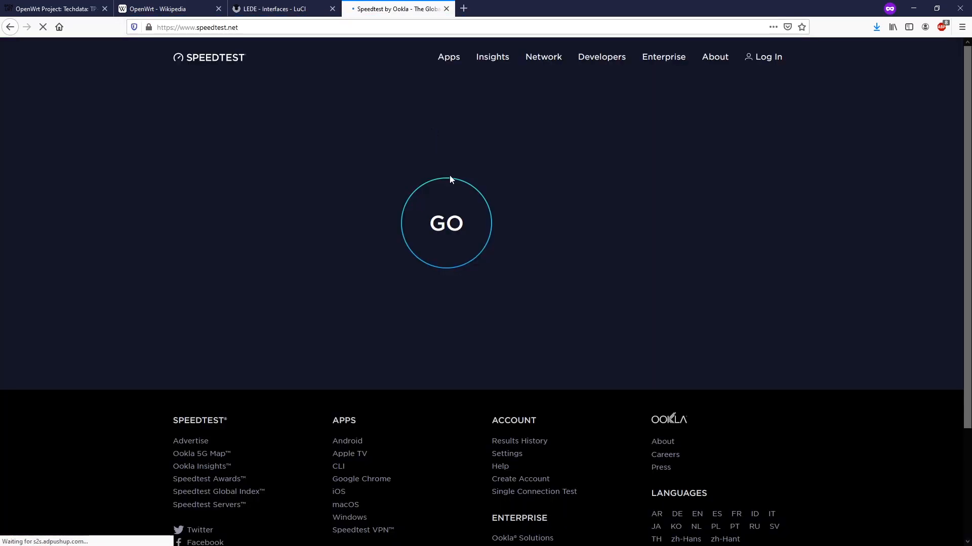
pyautogui.click(466, 225)
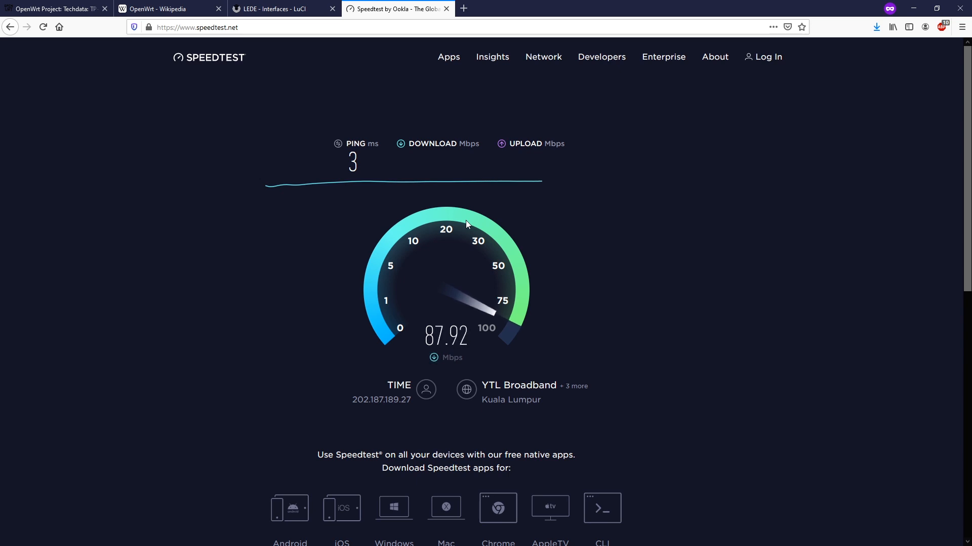
pyautogui.click(276, 9)
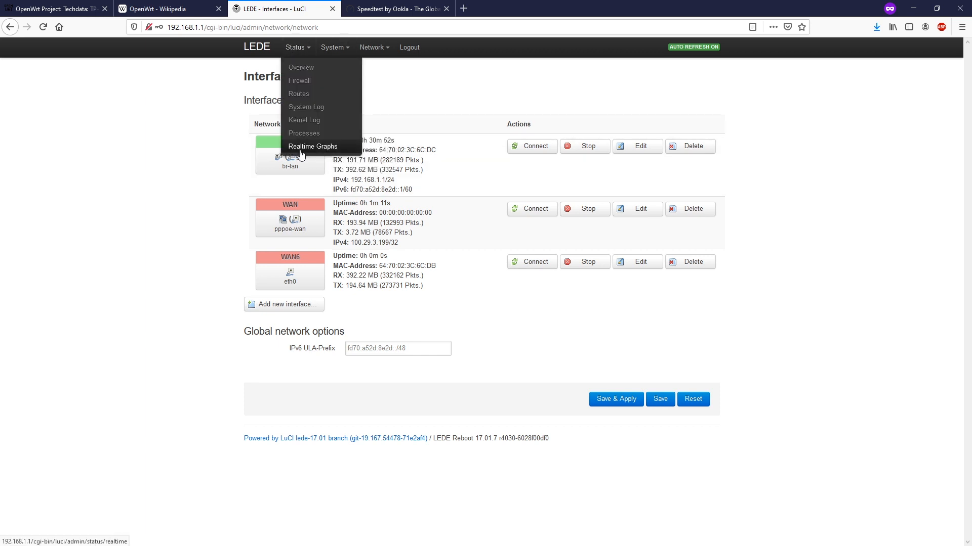
pyautogui.click(299, 146)
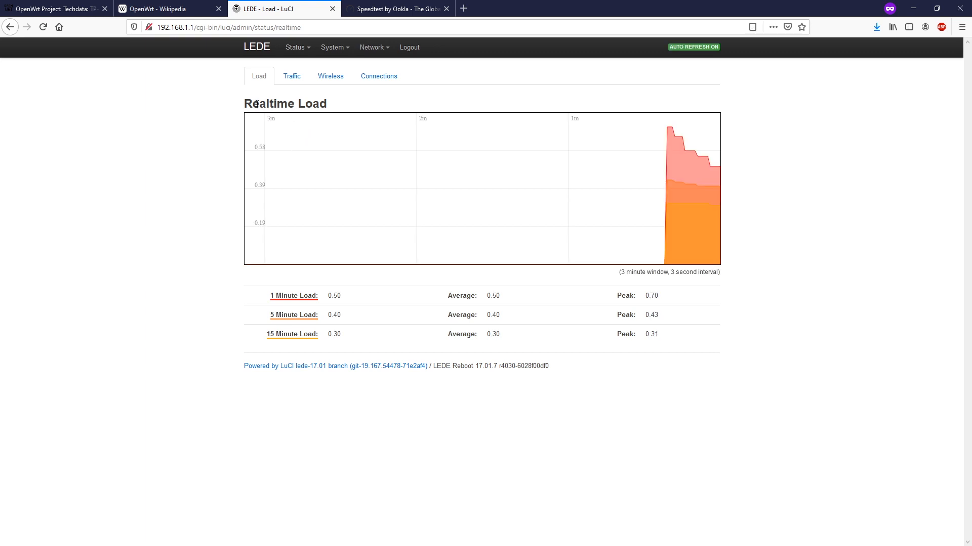
pyautogui.click(297, 80)
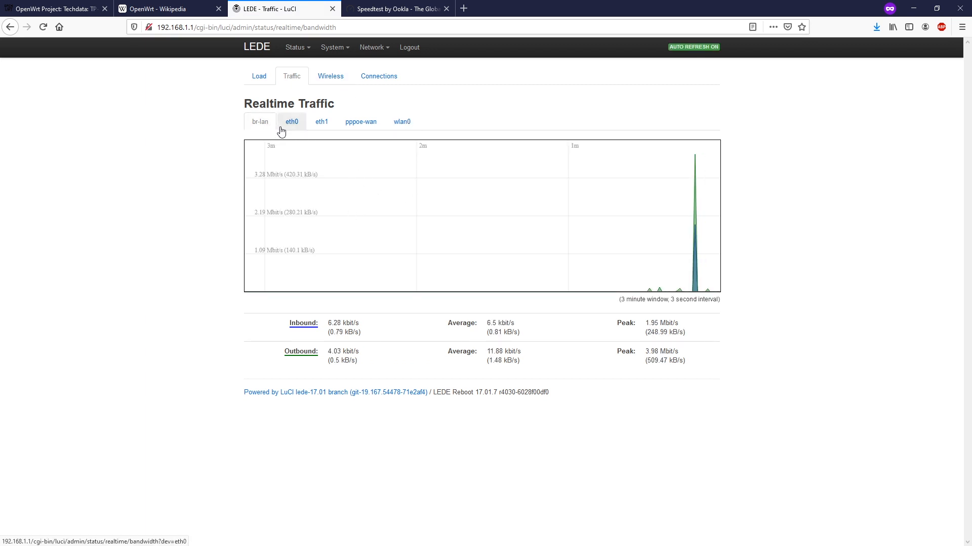
pyautogui.click(358, 128)
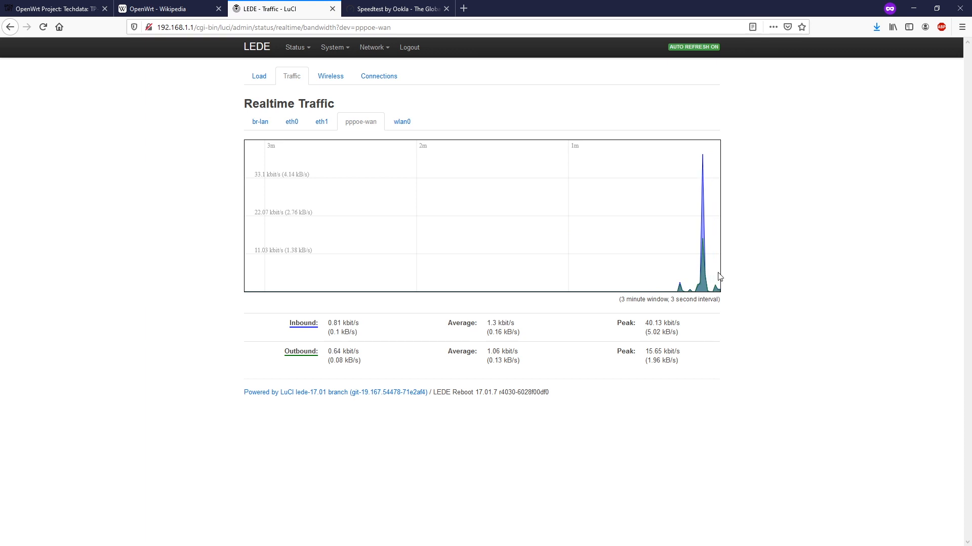
pyautogui.click(330, 79)
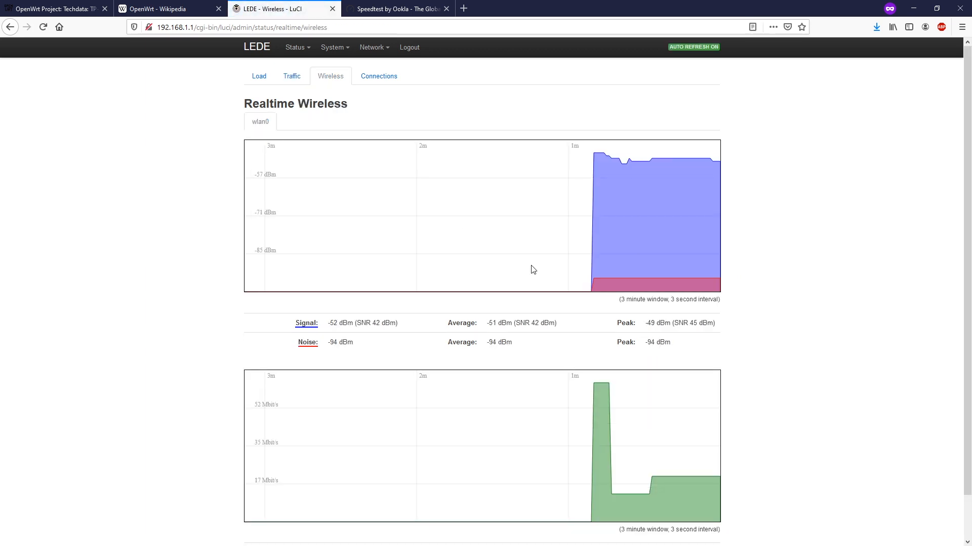
pyautogui.scroll(-2, 533, 270)
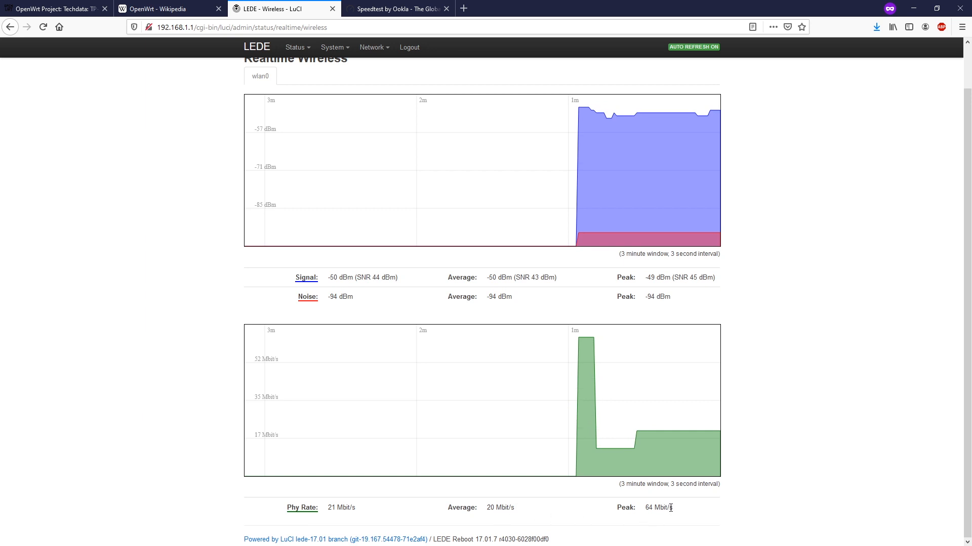
pyautogui.scroll(2, 671, 508)
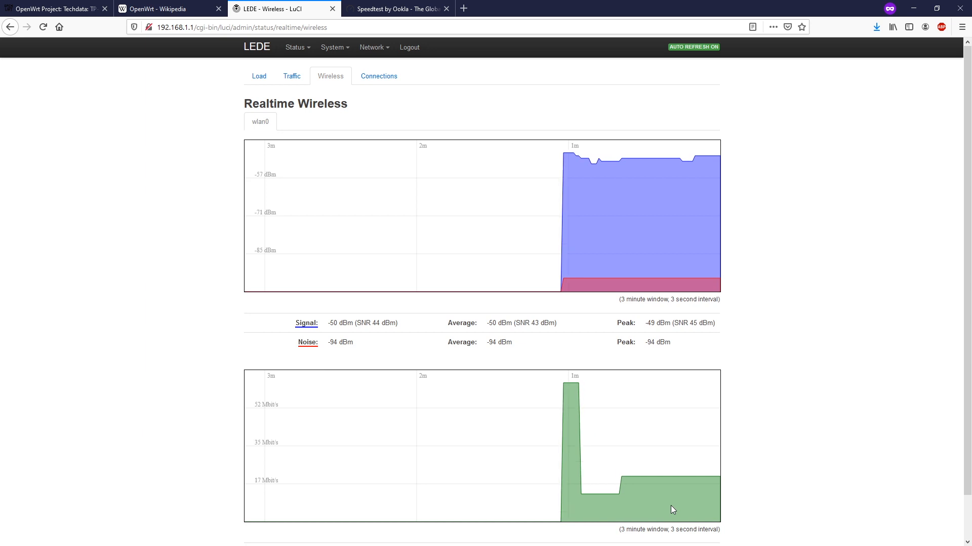
pyautogui.moveTo(373, 47)
pyautogui.click(379, 73)
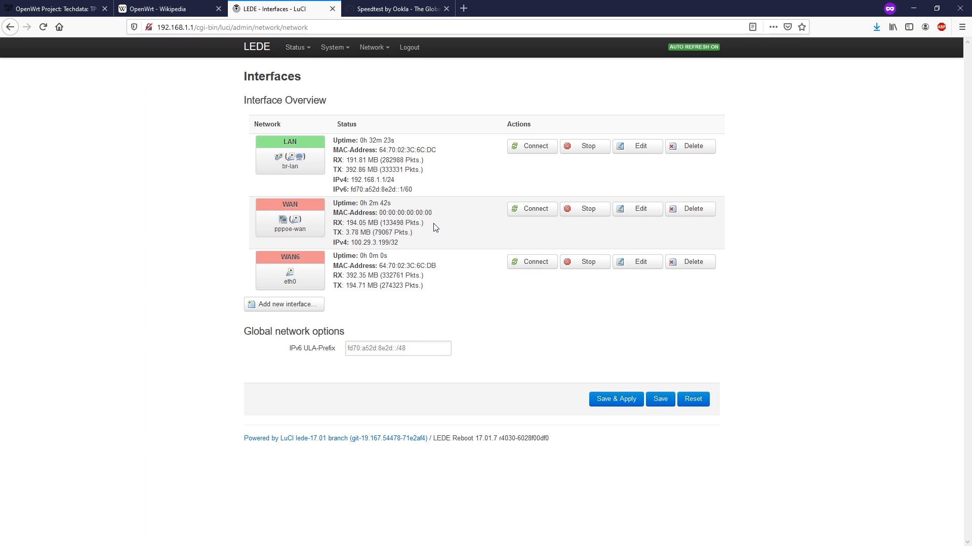
# Set the router timezone to Asia/Kuala Lumpur in System settings and Save & Apply
pyautogui.moveTo(332, 45)
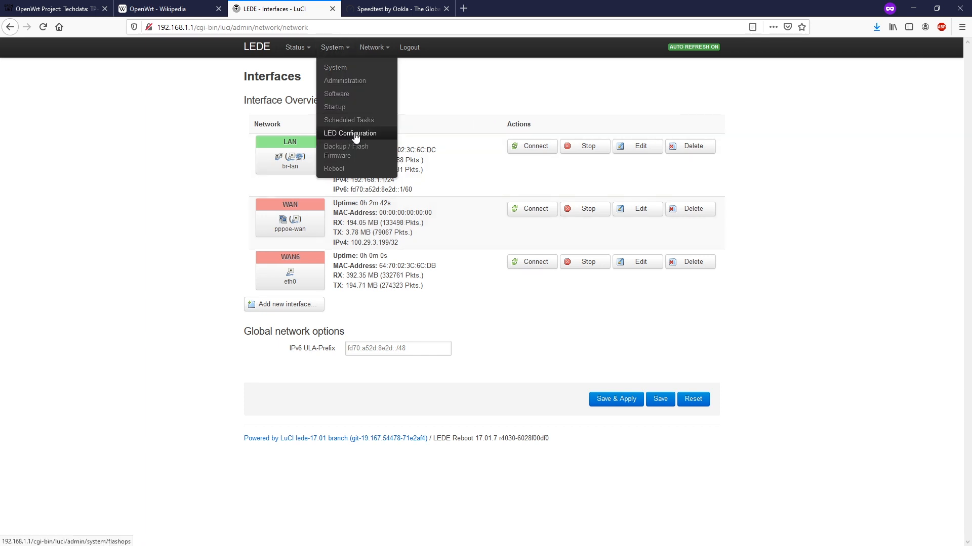
pyautogui.click(343, 69)
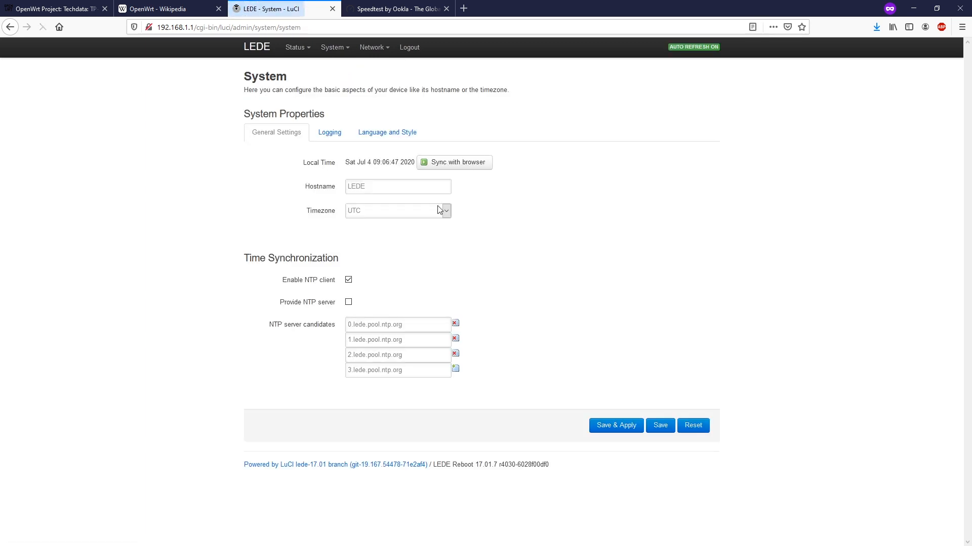
pyautogui.click(424, 213)
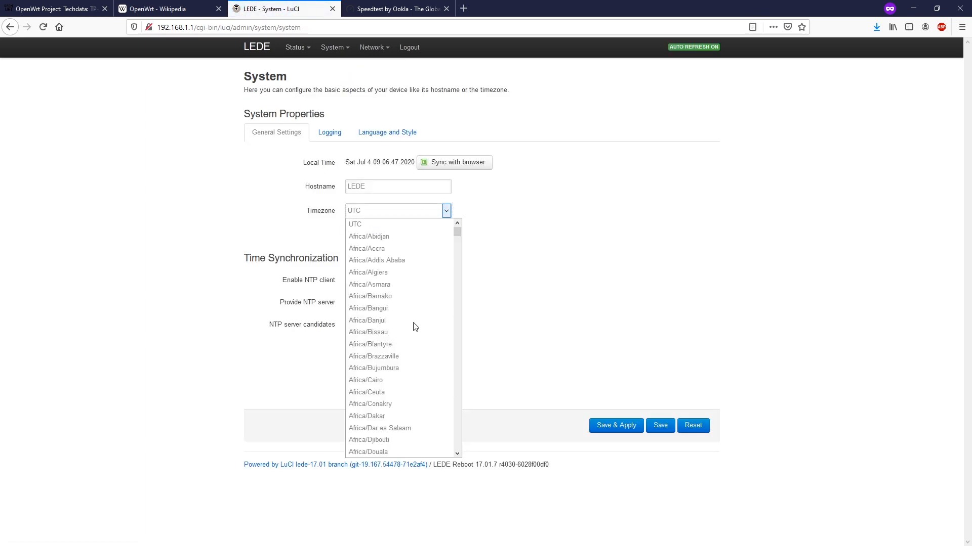
pyautogui.moveTo(457, 231); pyautogui.dragTo(455, 350)
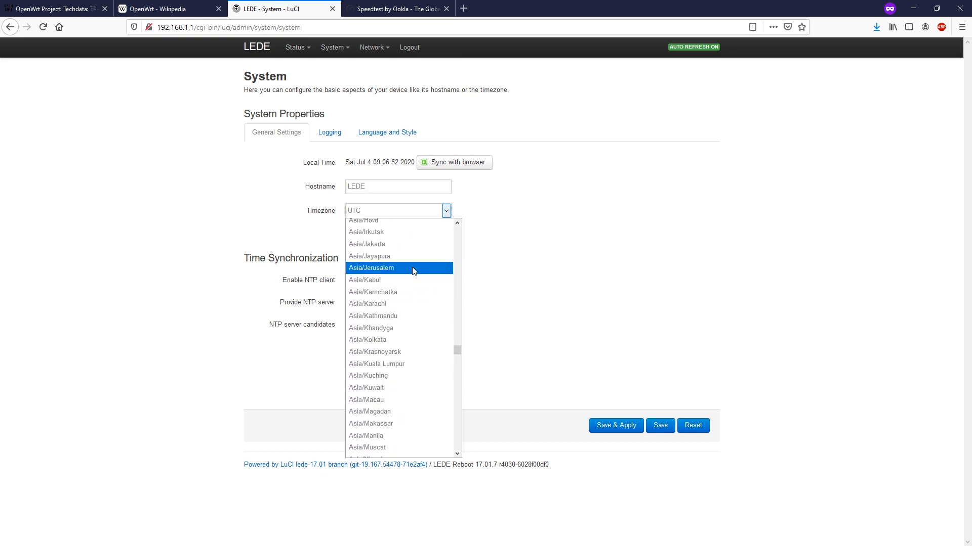
pyautogui.click(397, 364)
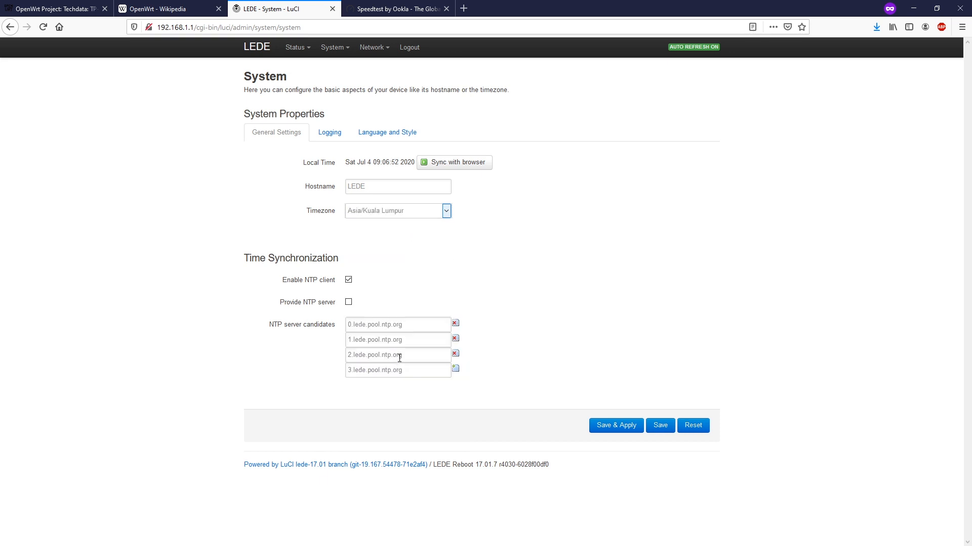
pyautogui.click(593, 428)
# Open Status > System Log and select the recent DHCPREQUEST log lines
pyautogui.moveTo(296, 50)
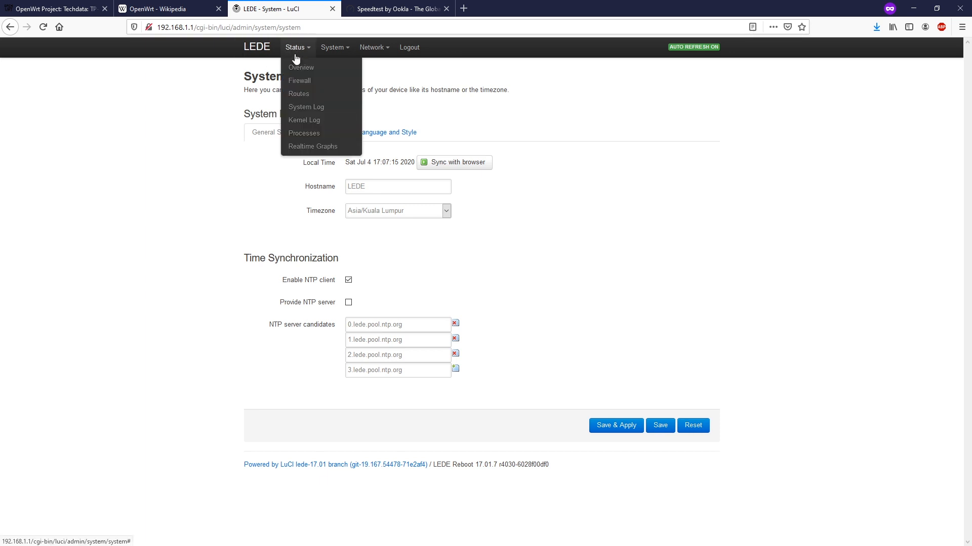
pyautogui.click(317, 115)
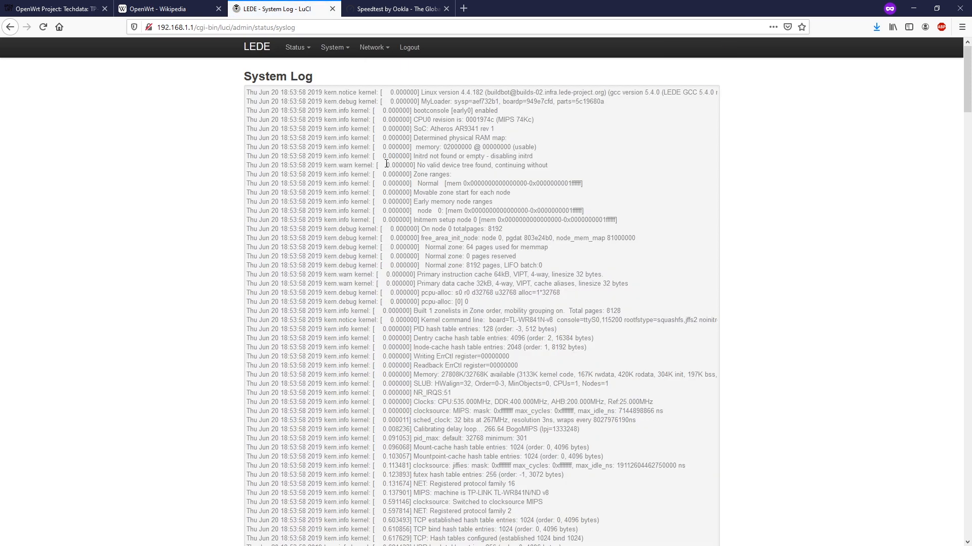
pyautogui.moveTo(967, 98); pyautogui.dragTo(929, 528)
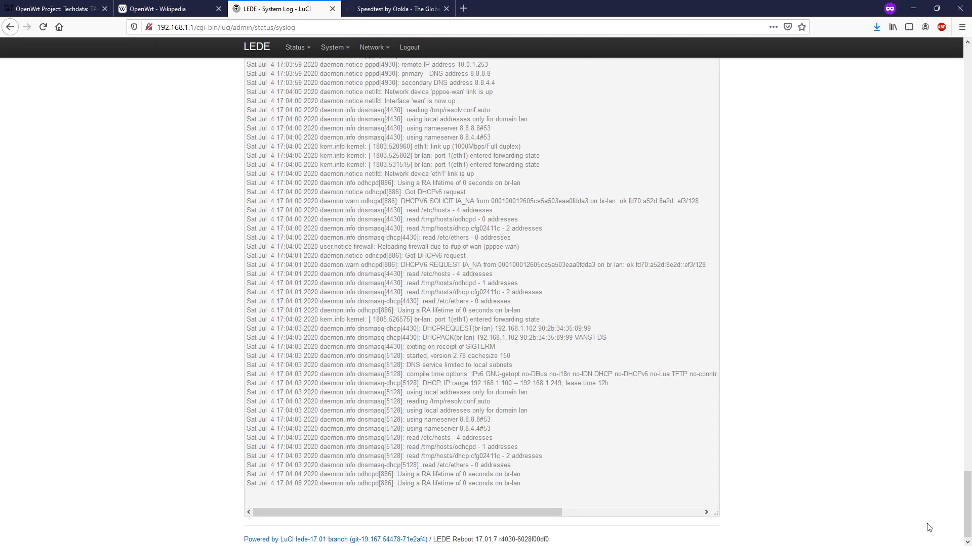
pyautogui.moveTo(390, 283); pyautogui.dragTo(551, 330)
pyautogui.doubleClick(450, 329)
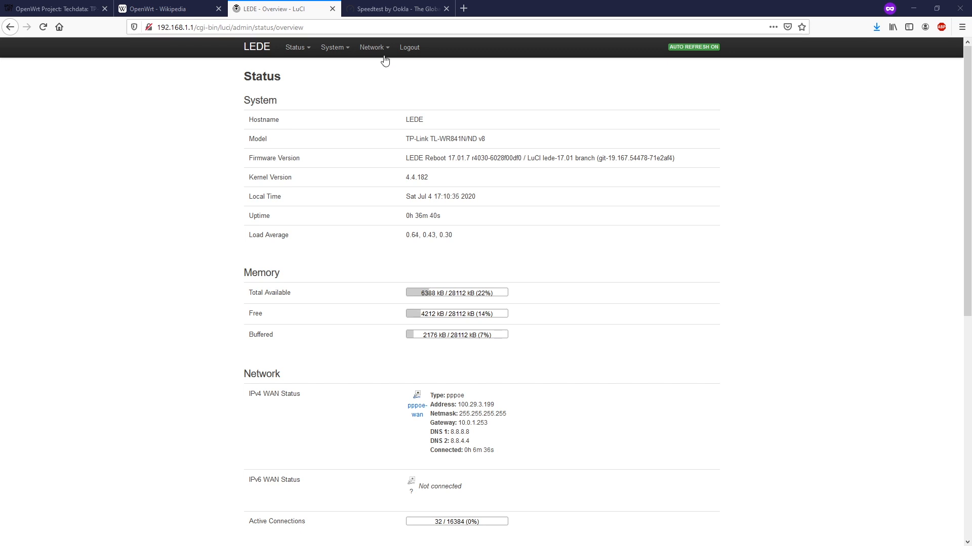
# In DHCP and DNS, find the VANST-DS hostname and MAC among the active leases
pyautogui.moveTo(385, 56)
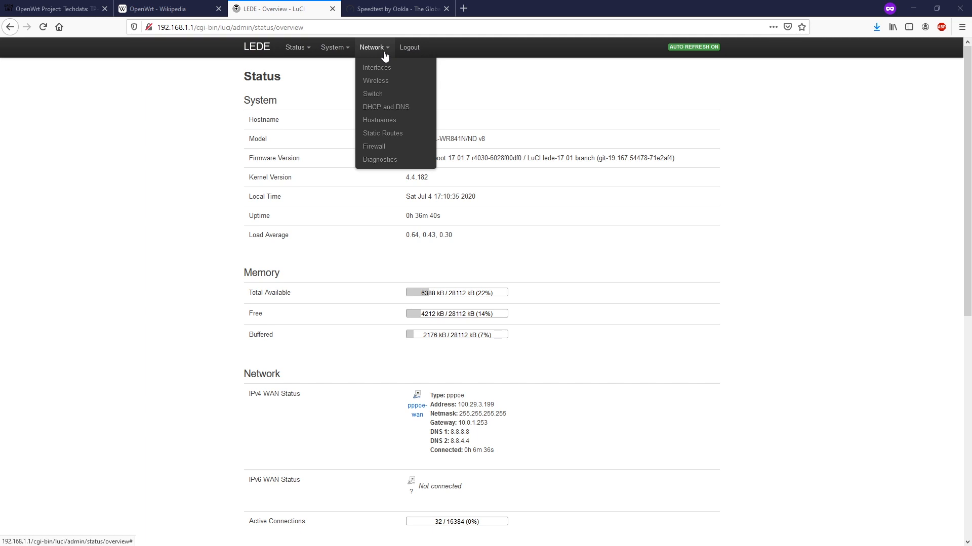
pyautogui.click(386, 111)
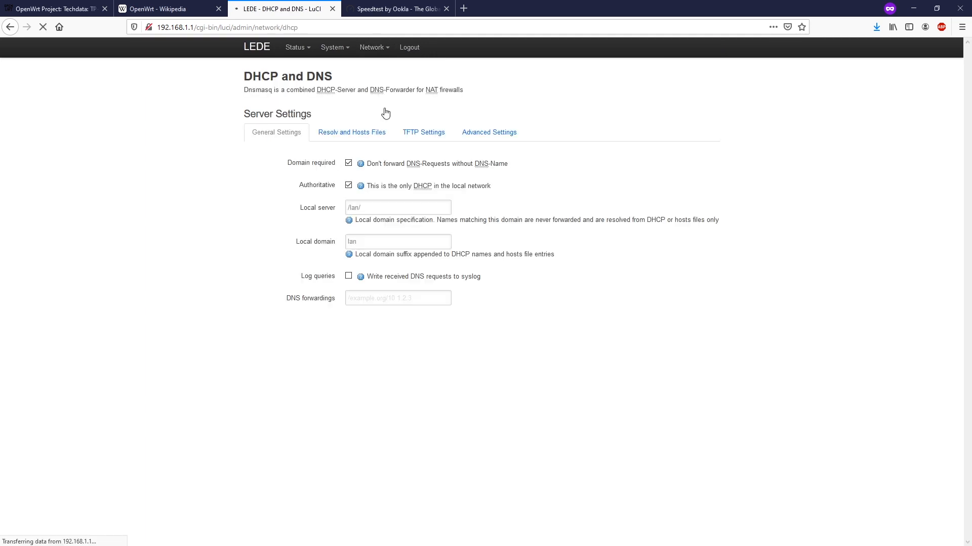
pyautogui.scroll(-3, 544, 167)
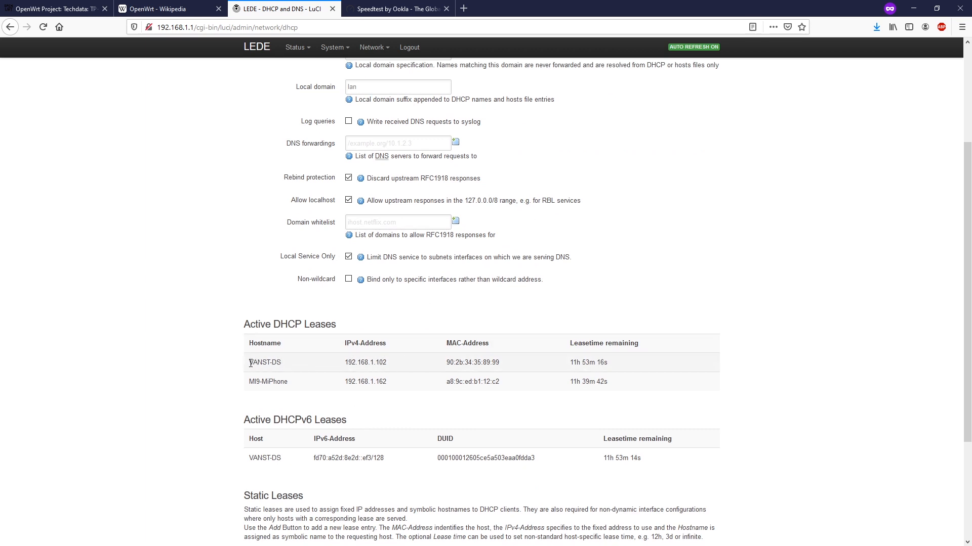
pyautogui.moveTo(251, 364); pyautogui.dragTo(283, 367)
pyautogui.click(322, 363)
pyautogui.moveTo(501, 362); pyautogui.dragTo(445, 364)
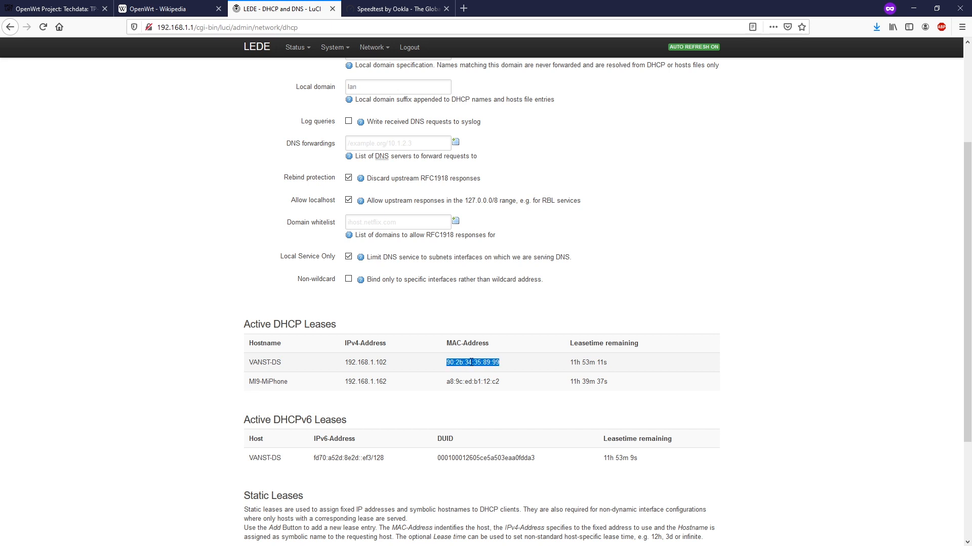
pyautogui.scroll(-3, 288, 305)
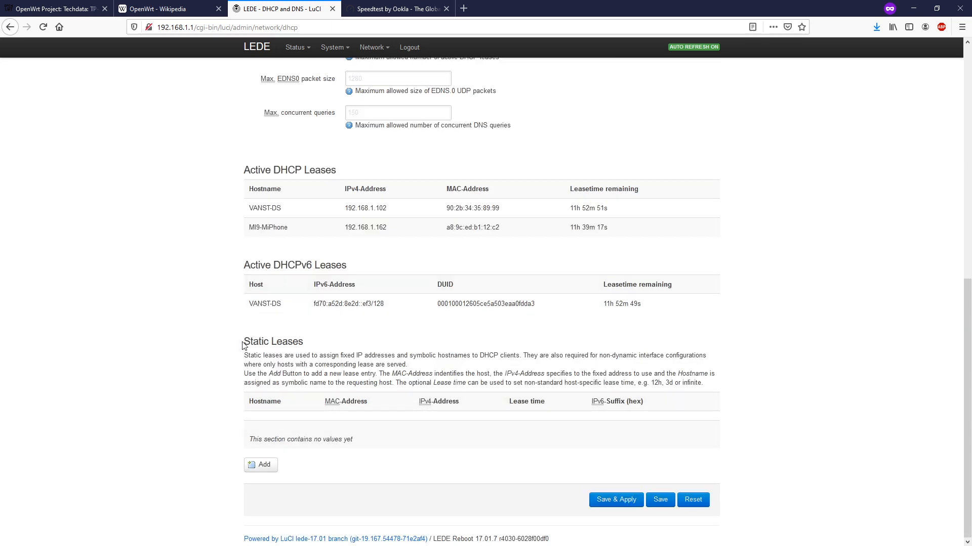
pyautogui.moveTo(243, 341); pyautogui.dragTo(329, 349)
# Add a static lease with MAC 90:2b:34:35:89:99 and hostname VANST-DS
pyautogui.click(259, 466)
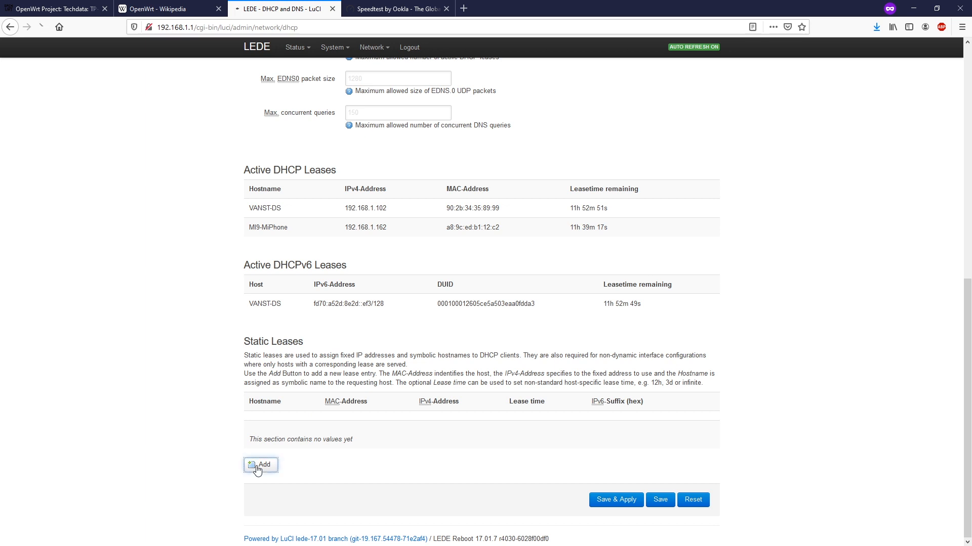
pyautogui.scroll(-9, 360, 386)
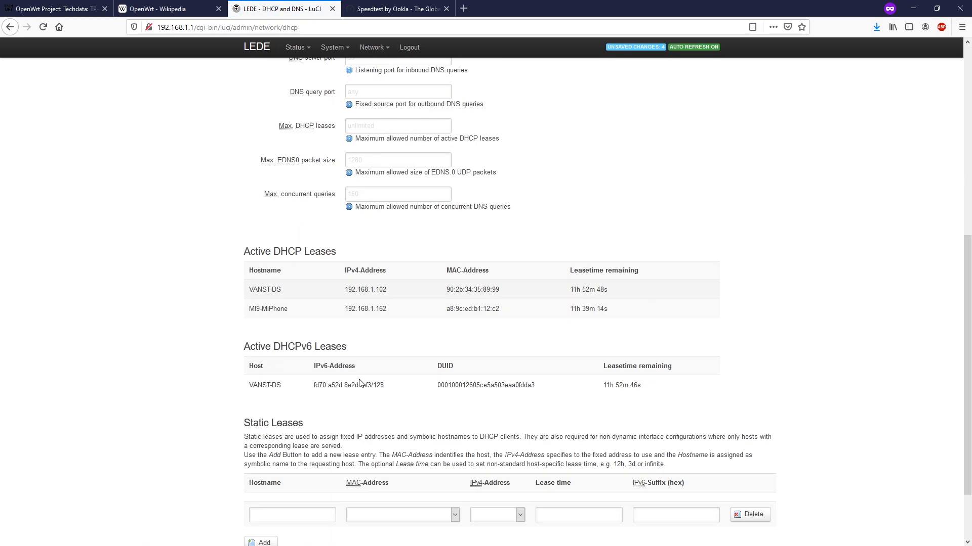
pyautogui.click(324, 437)
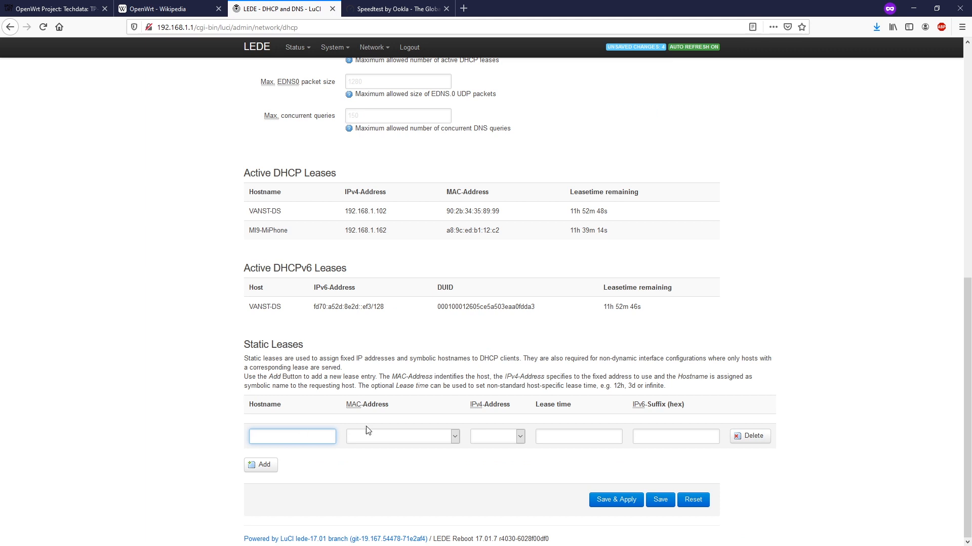
pyautogui.click(400, 436)
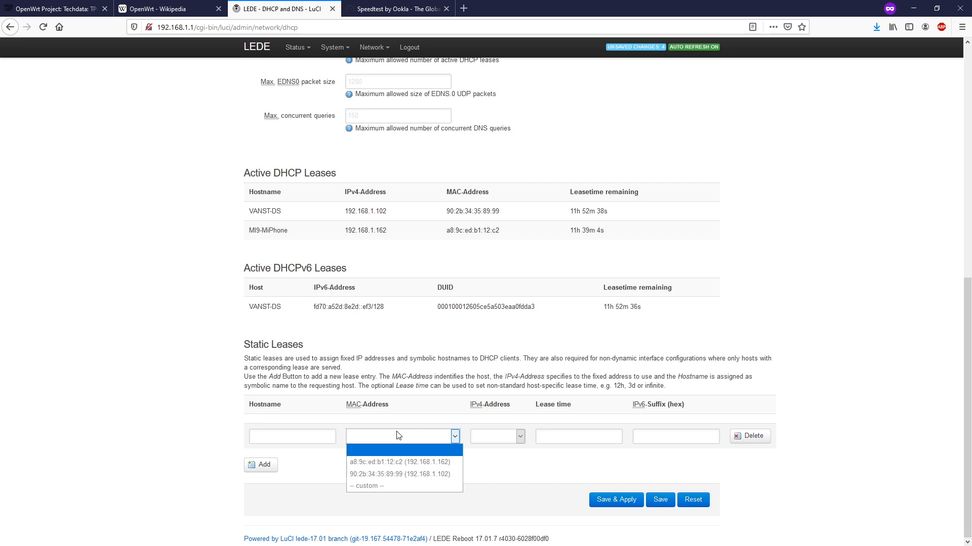
pyautogui.click(405, 476)
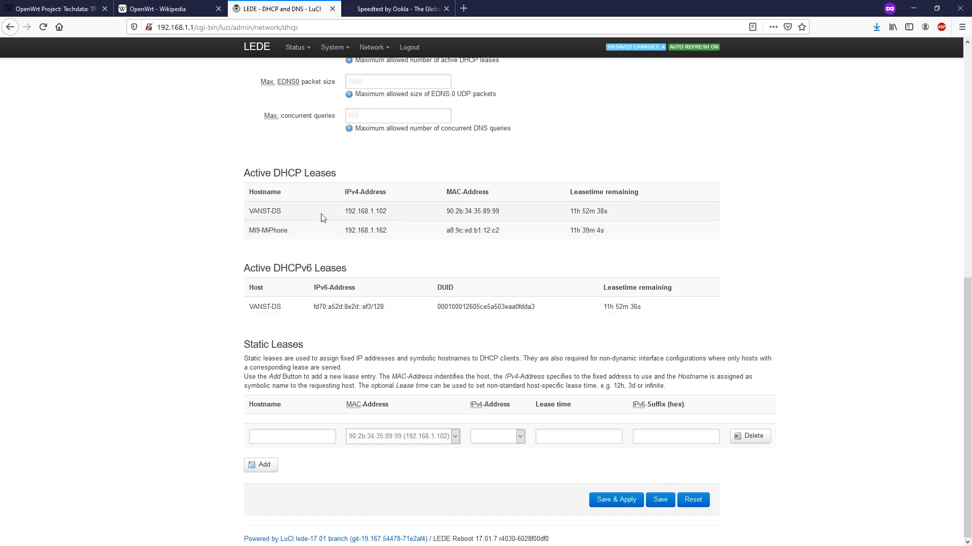
pyautogui.tripleClick(269, 211)
pyautogui.hotkey('ctrl', 'c')
pyautogui.click(289, 436)
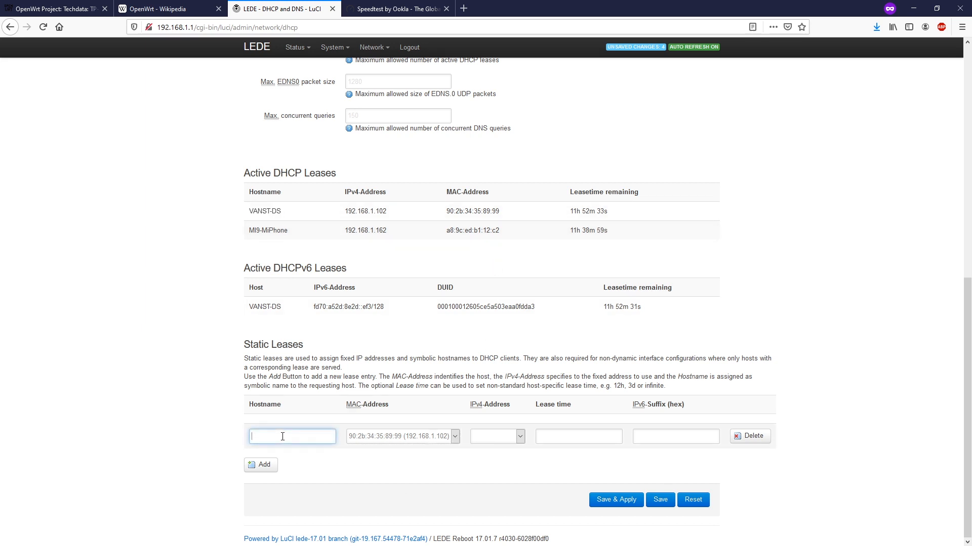
pyautogui.hotkey('ctrl', 'v')
# Reserve IPv4 192.168.1.102 with lease time 0 for the lease, then save and apply
pyautogui.click(492, 438)
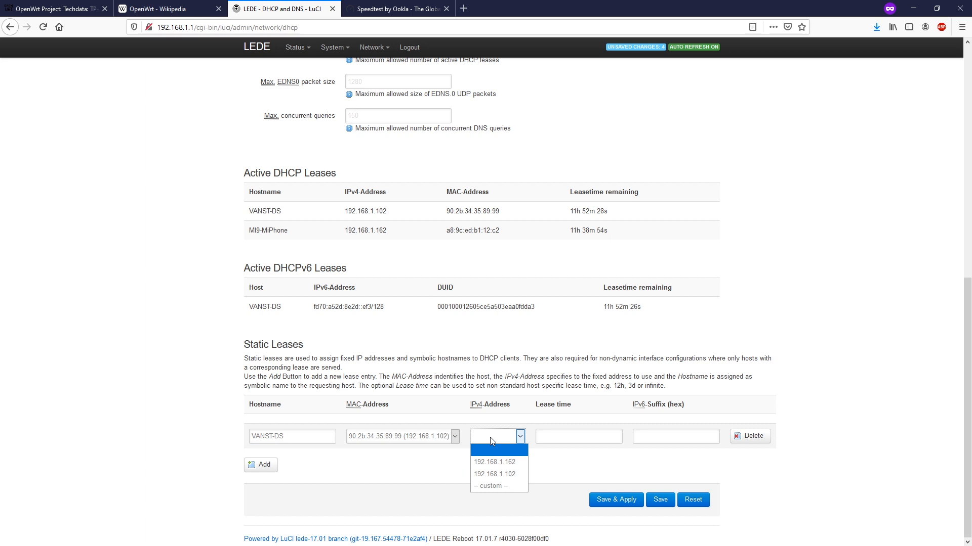
pyautogui.click(494, 474)
pyautogui.click(556, 438)
pyautogui.write('0')
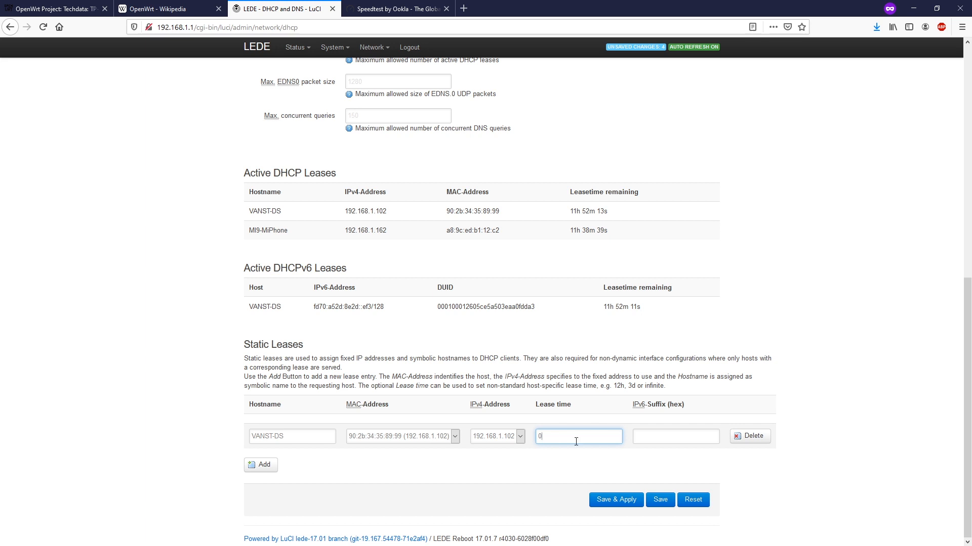
pyautogui.click(617, 500)
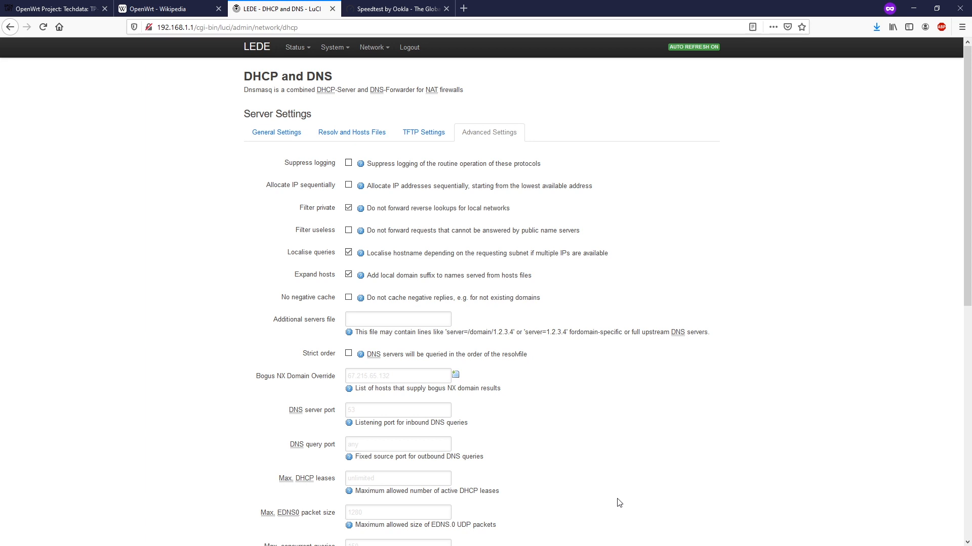
# Go to Firewall Port Forwards and name a new rule 'HTTP Server'
pyautogui.scroll(-5, 640, 495)
pyautogui.scroll(5, 474, 250)
pyautogui.moveTo(379, 50)
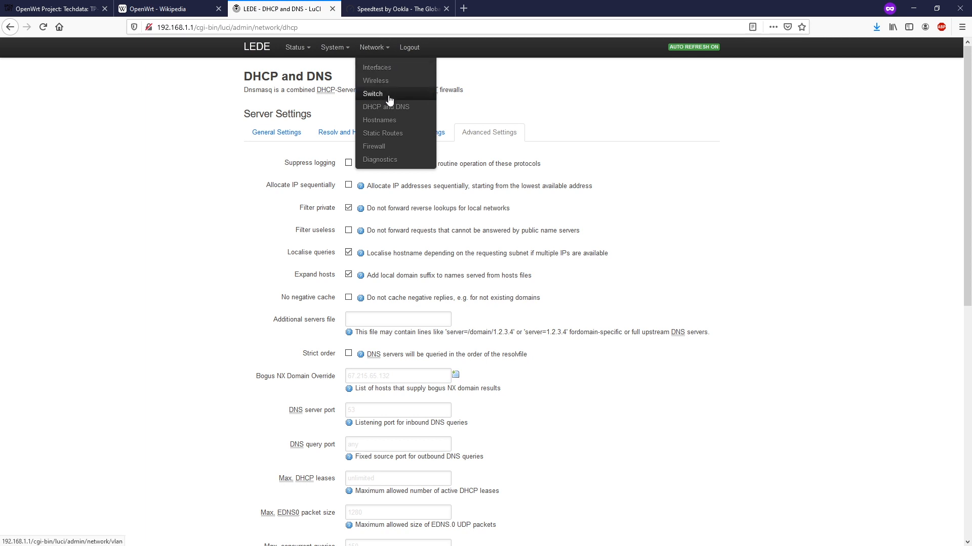
pyautogui.click(387, 147)
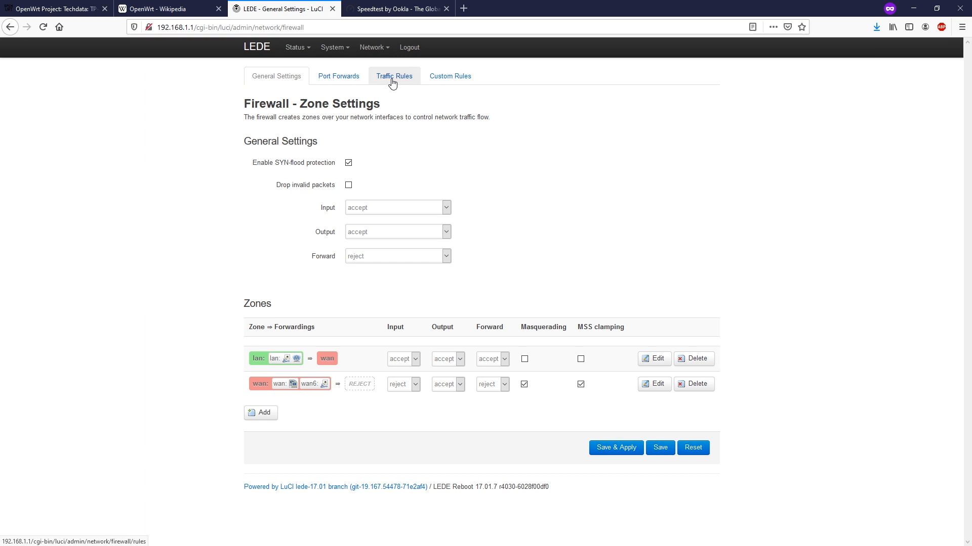
pyautogui.click(341, 81)
pyautogui.click(295, 284)
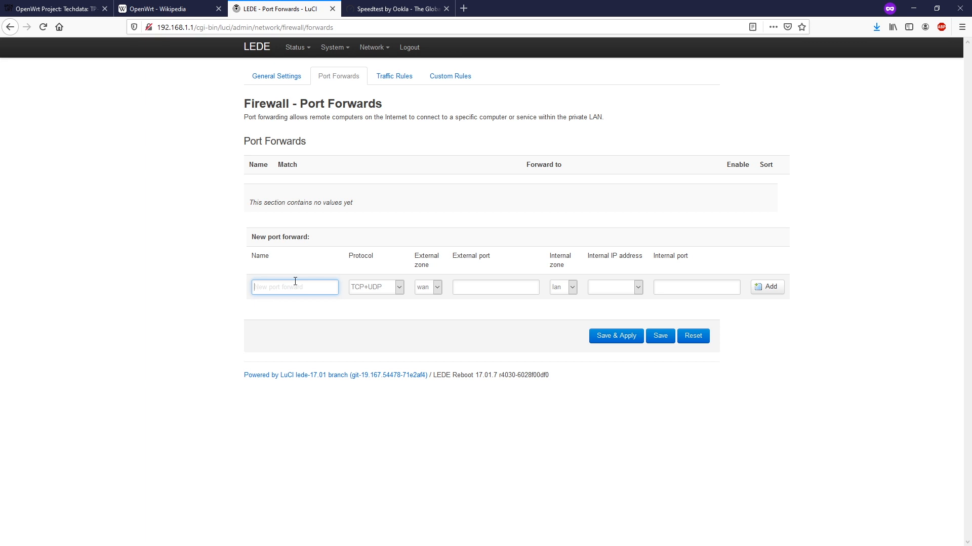
pyautogui.write('HTTP Server')
pyautogui.press('Tab')
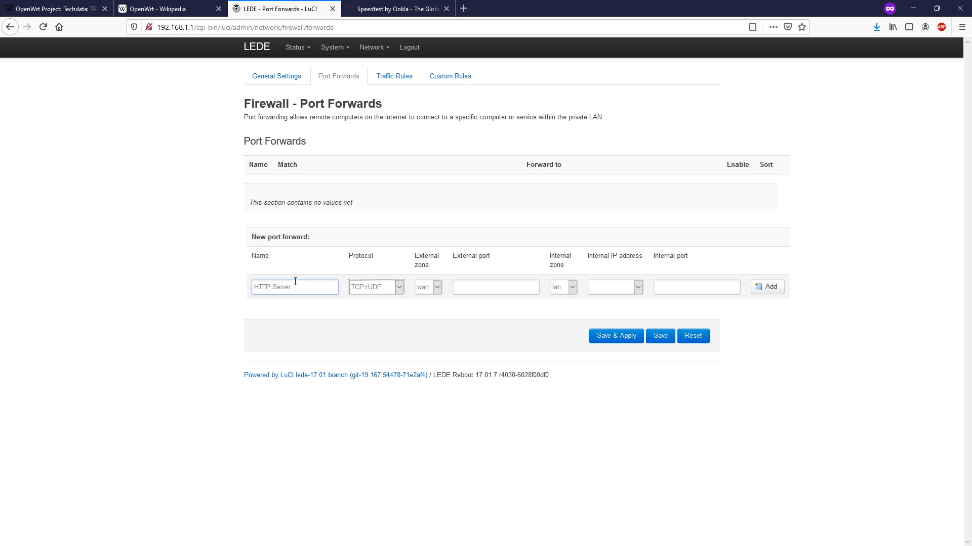
# Set the rule to TCP only from the wan zone on external port 80
pyautogui.click(375, 288)
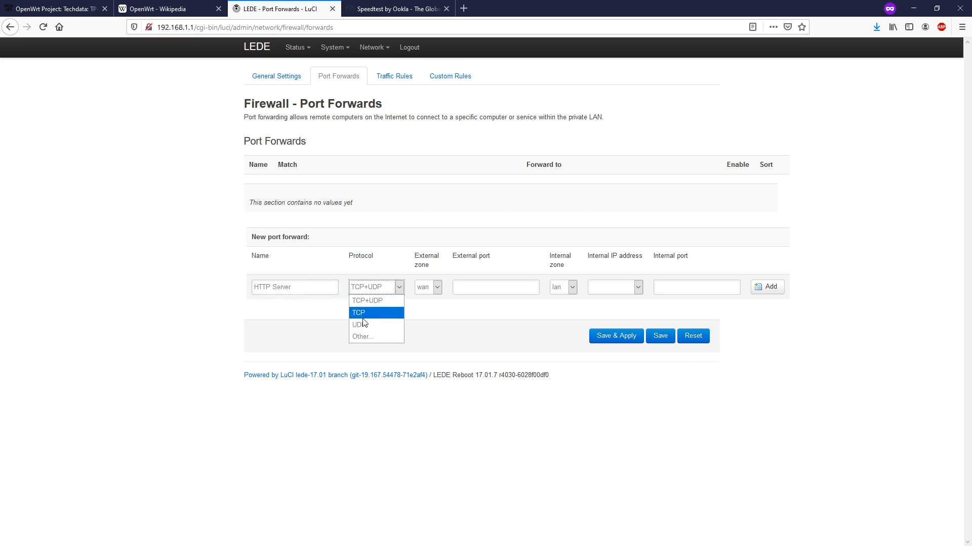
pyautogui.click(366, 312)
pyautogui.click(477, 286)
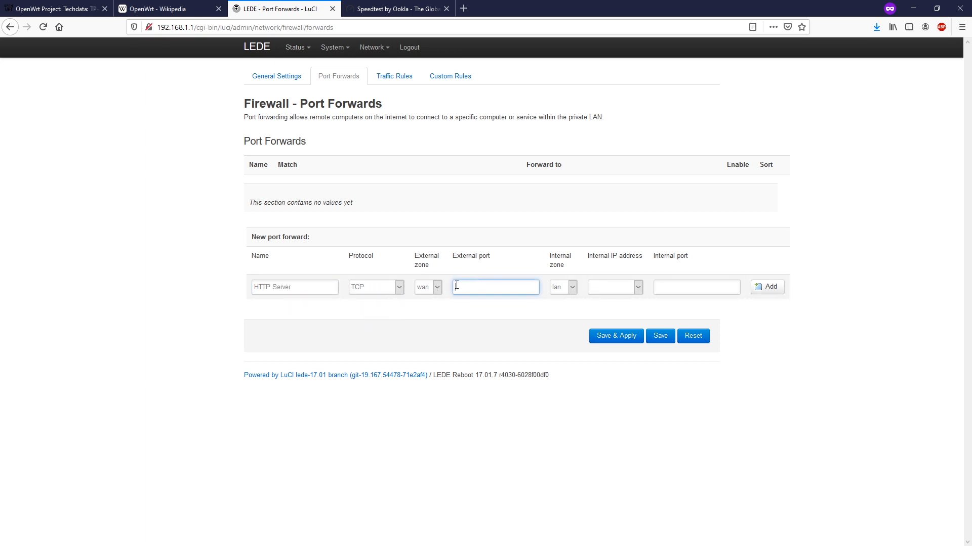
pyautogui.click(427, 287)
pyautogui.click(424, 288)
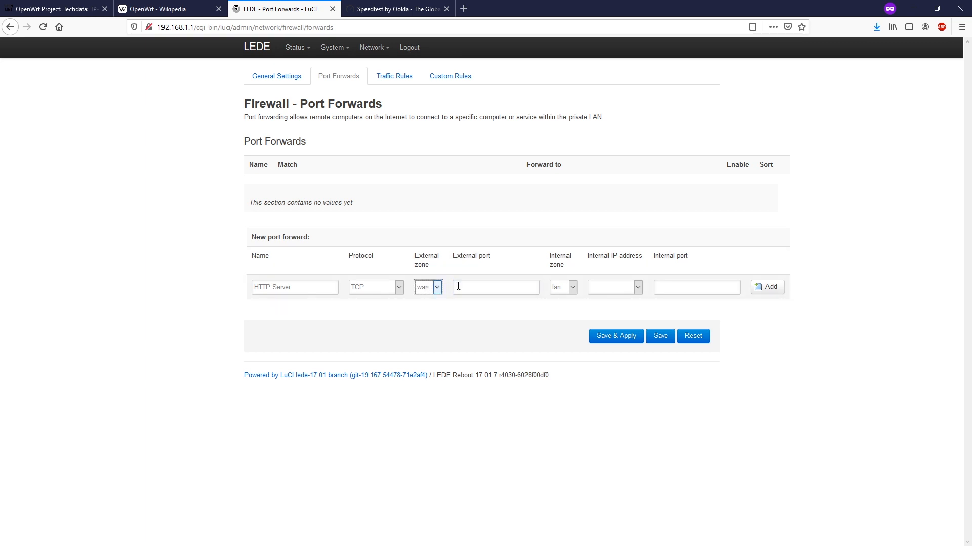
pyautogui.click(477, 287)
pyautogui.write('80')
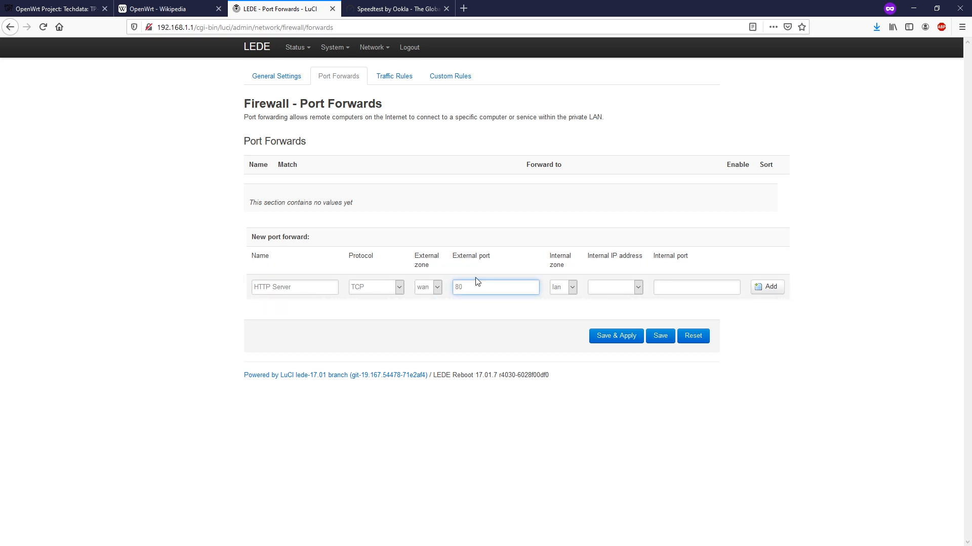
pyautogui.press('Tab')
# Forward to 192.168.1.102 on internal port 80 and add the HTTP Server rule
pyautogui.click(596, 290)
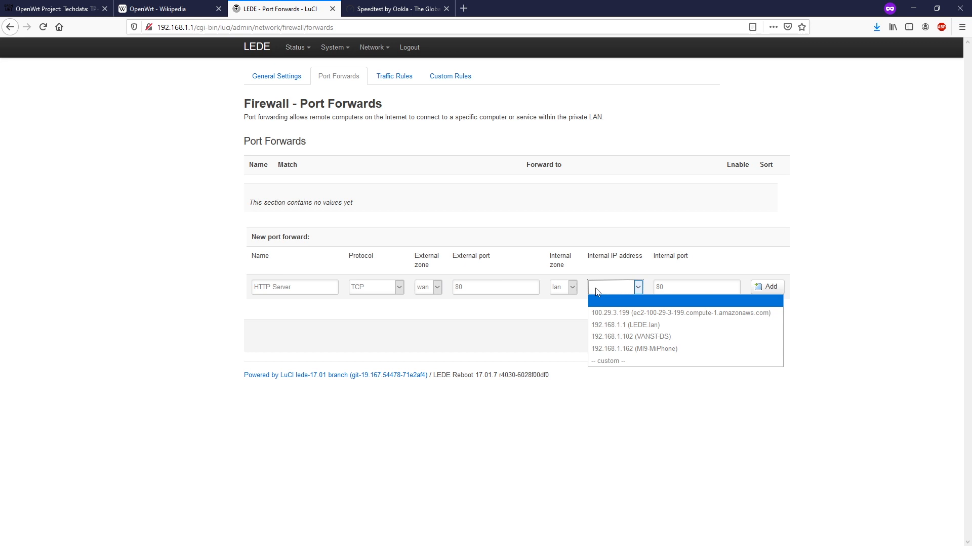
pyautogui.click(647, 338)
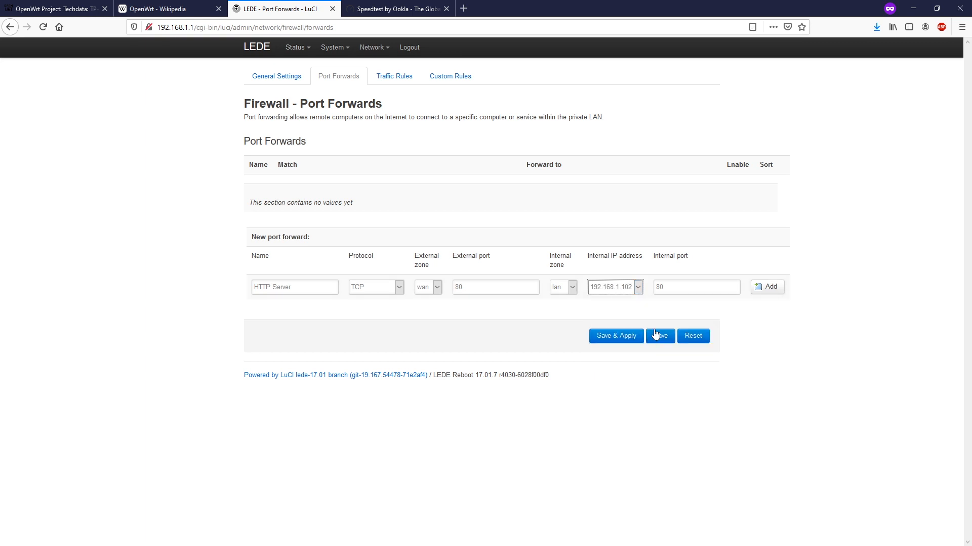
pyautogui.click(690, 287)
pyautogui.doubleClick(667, 285)
pyautogui.click(675, 288)
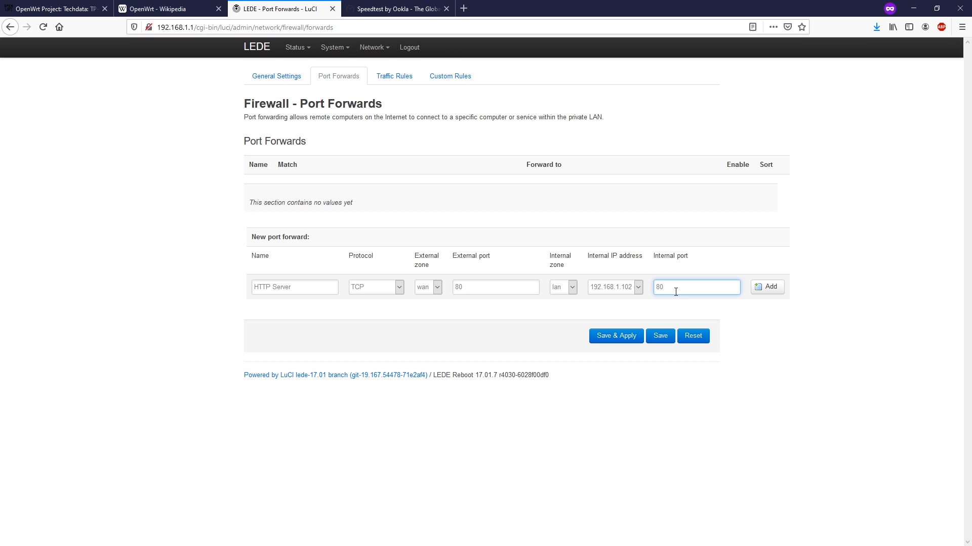
pyautogui.click(759, 292)
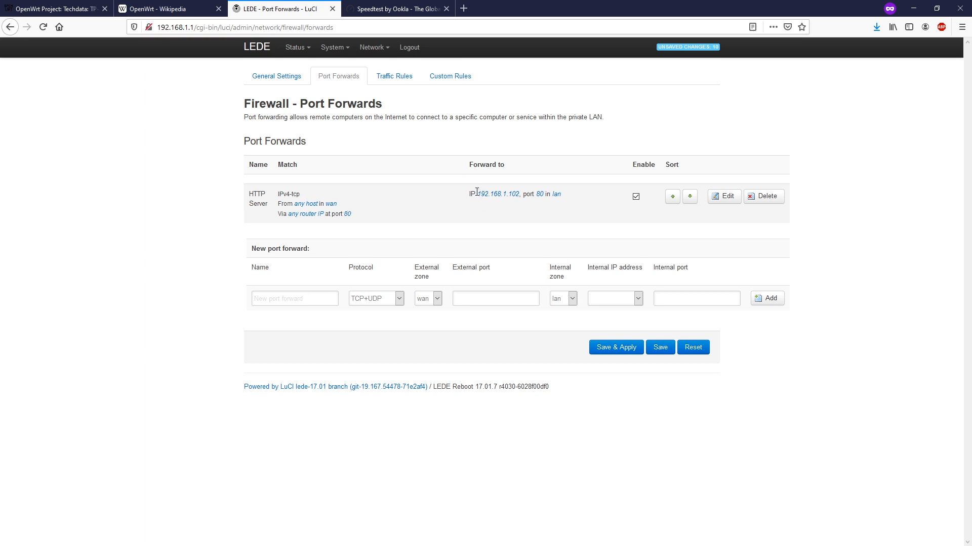
pyautogui.moveTo(478, 193); pyautogui.dragTo(513, 210)
pyautogui.click(526, 210)
# Save & Apply the port forward, then sign back in with the root password
pyautogui.click(611, 350)
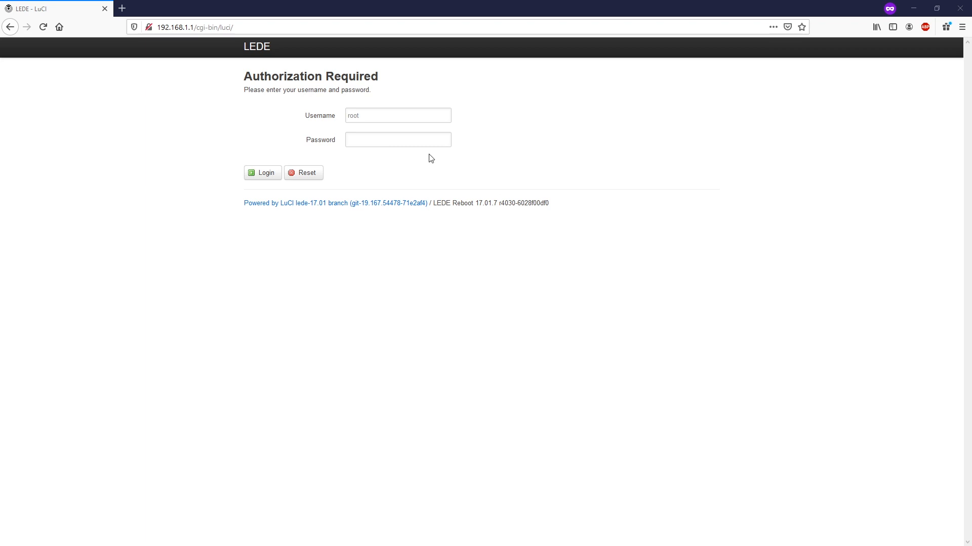
pyautogui.click(386, 139)
pyautogui.write('********')
pyautogui.press('Return')
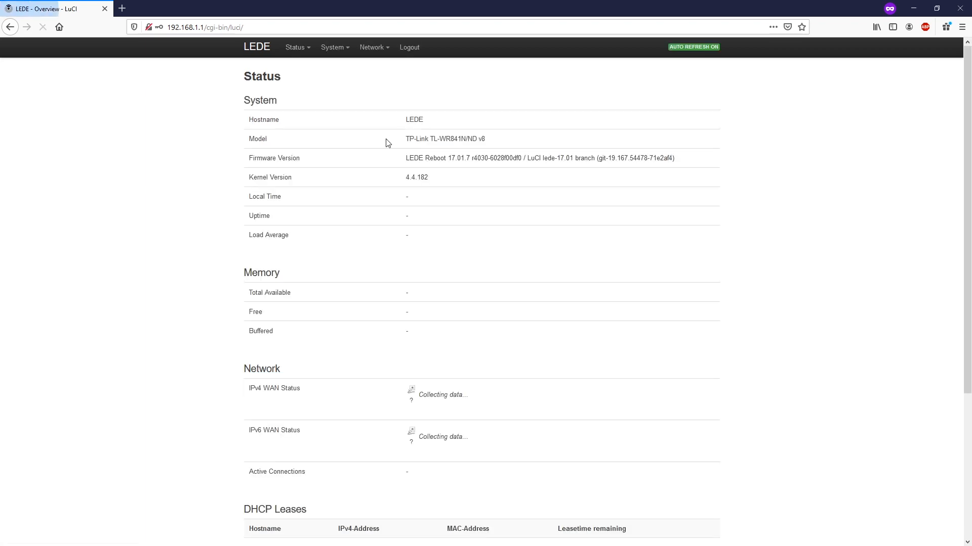
# Edit the LAN interface's IPv4 address from 192.168.1.1 to 192.168.9.1, then save and apply
pyautogui.moveTo(374, 50)
pyautogui.click(377, 72)
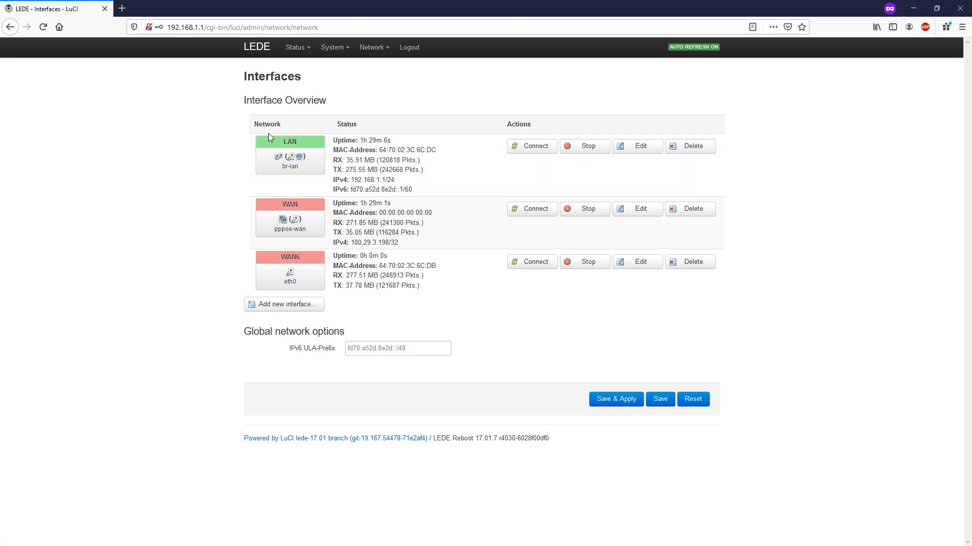
pyautogui.click(637, 147)
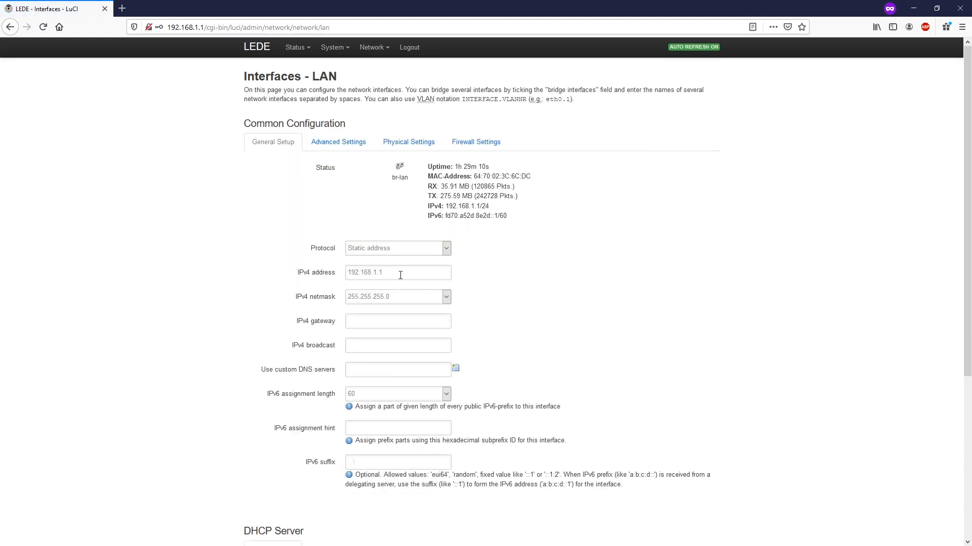
pyautogui.moveTo(402, 273); pyautogui.dragTo(339, 274)
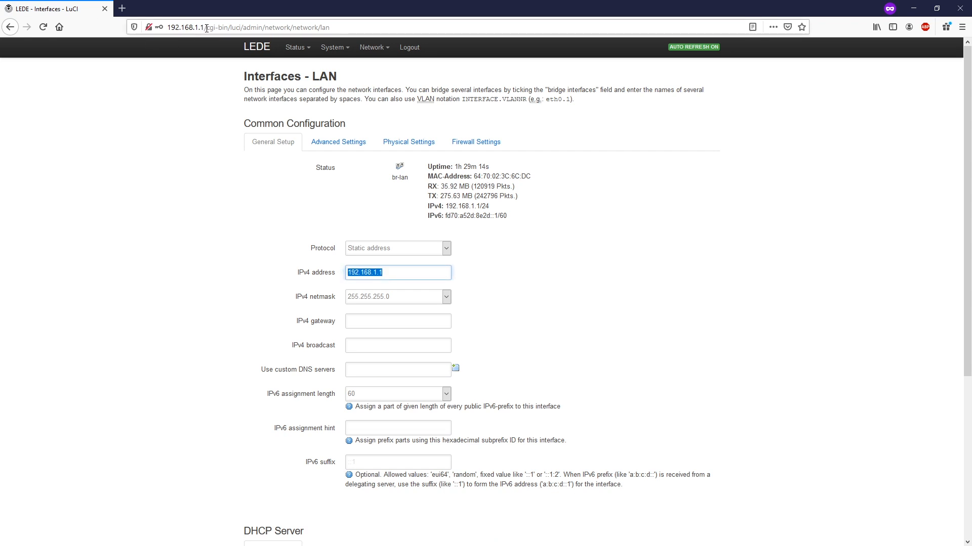
pyautogui.click(384, 272)
pyautogui.press('Left')
pyautogui.press('Left')
pyautogui.press('BackSpace')
pyautogui.write('9')
pyautogui.click(601, 288)
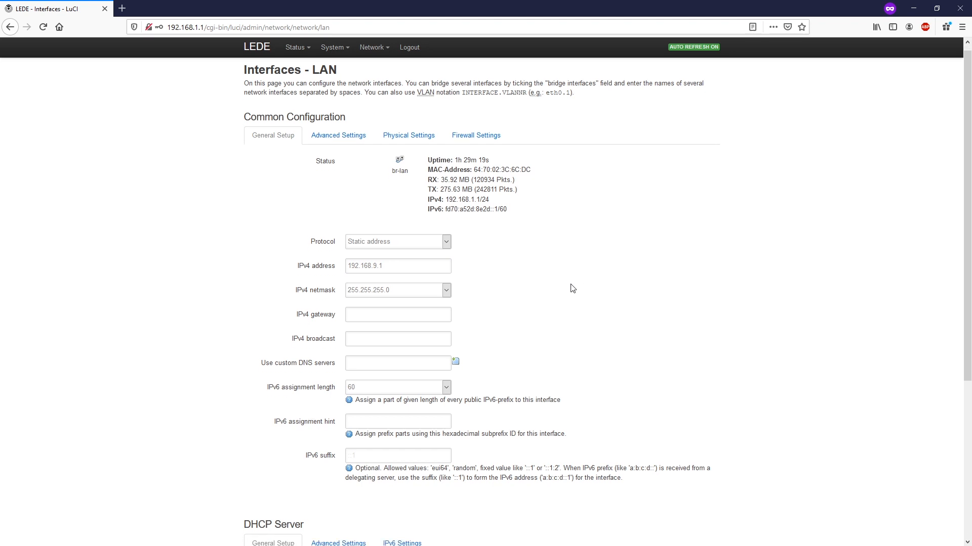
pyautogui.scroll(-5, 579, 288)
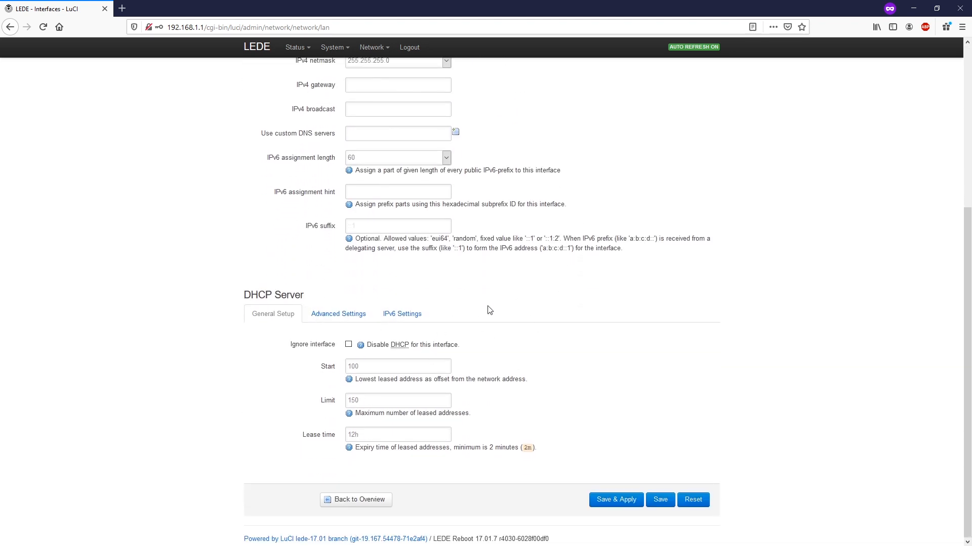
pyautogui.click(616, 500)
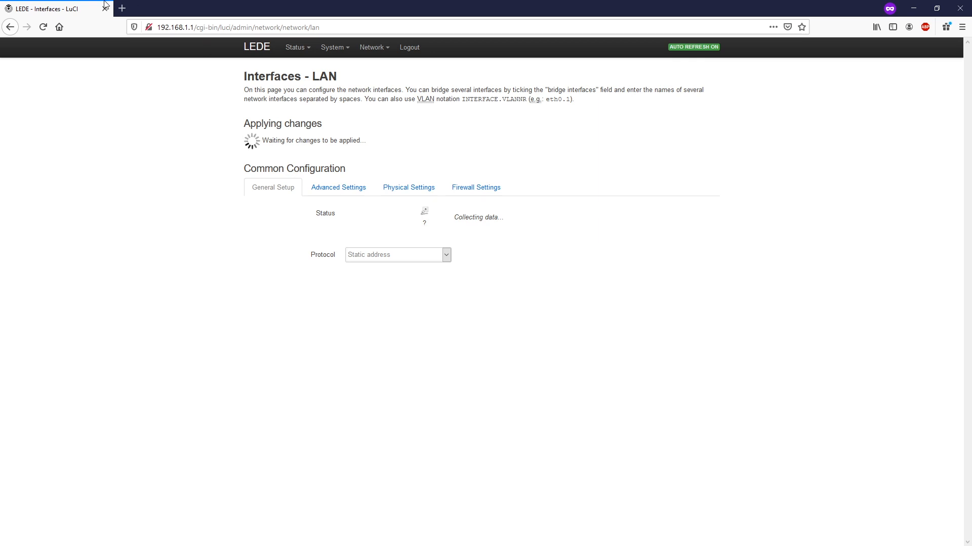
# In a new private tab, browse to 192.168.9.1 and log in with the router password
pyautogui.click(122, 8)
pyautogui.write('192')
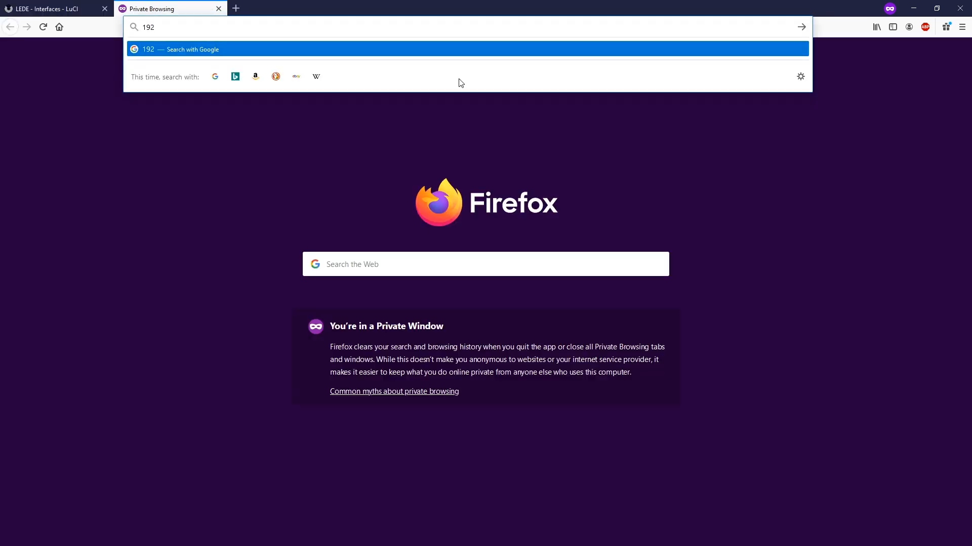
pyautogui.write('.168.9')
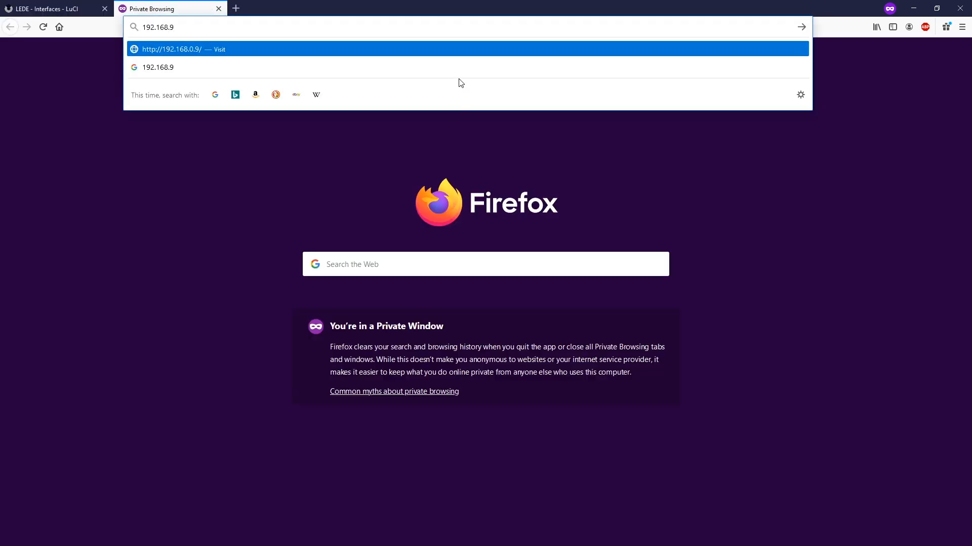
pyautogui.write('.1')
pyautogui.press('Return')
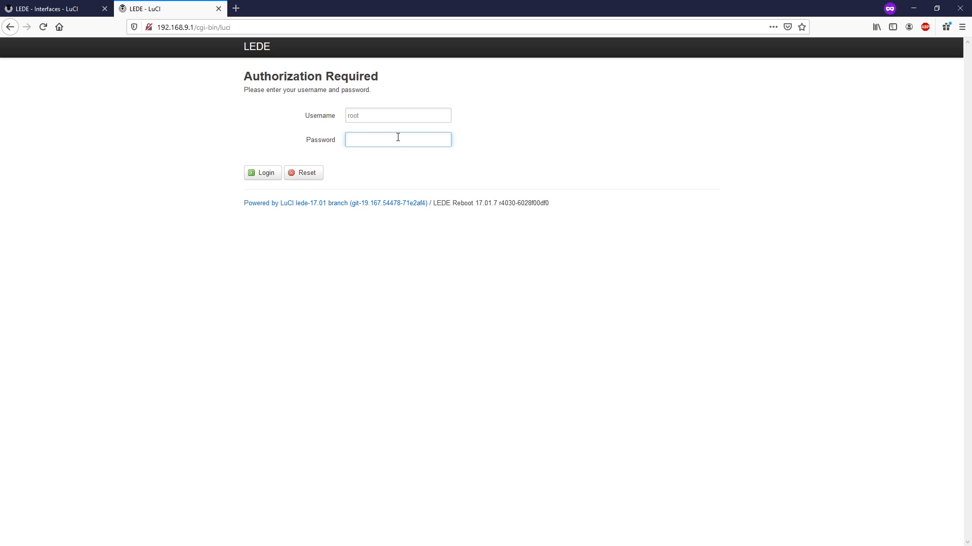
pyautogui.write('•••••••••')
pyautogui.press('Return')
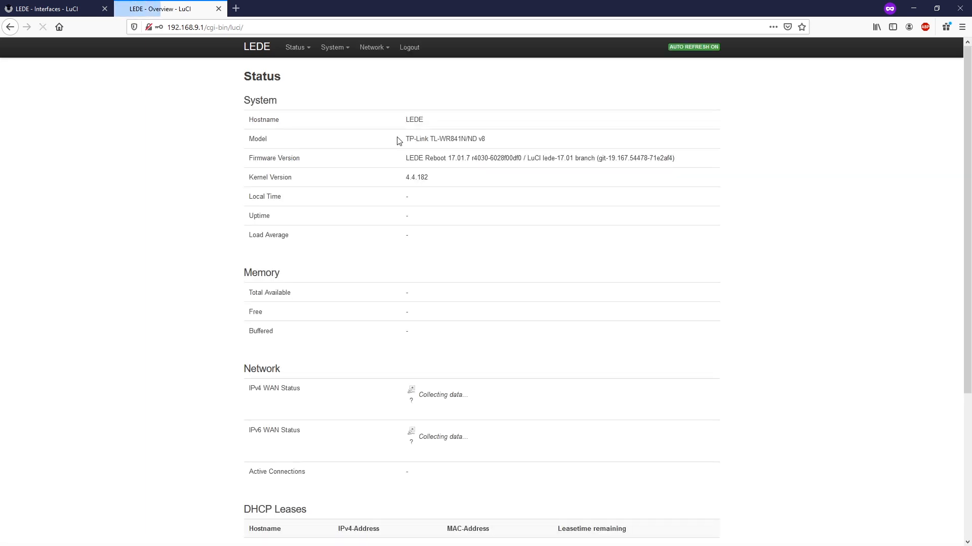
pyautogui.moveTo(382, 50)
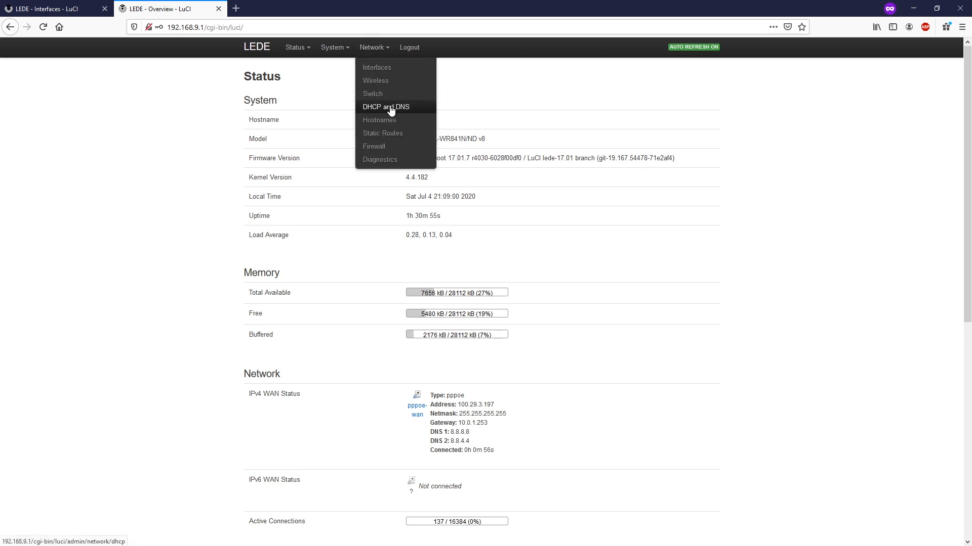
# Change the VANST-DS static lease address to 192.168.9.102, then save and apply
pyautogui.click(391, 110)
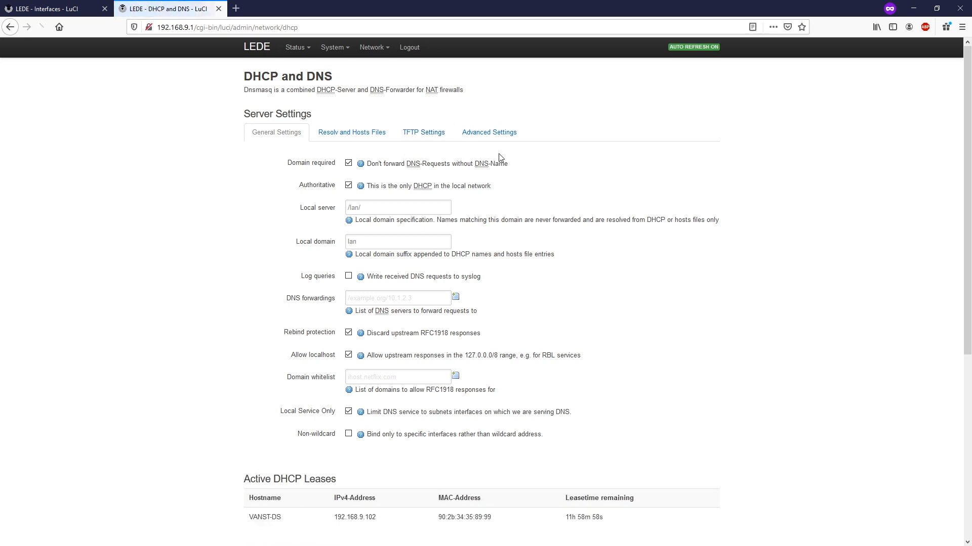
pyautogui.scroll(-6, 532, 225)
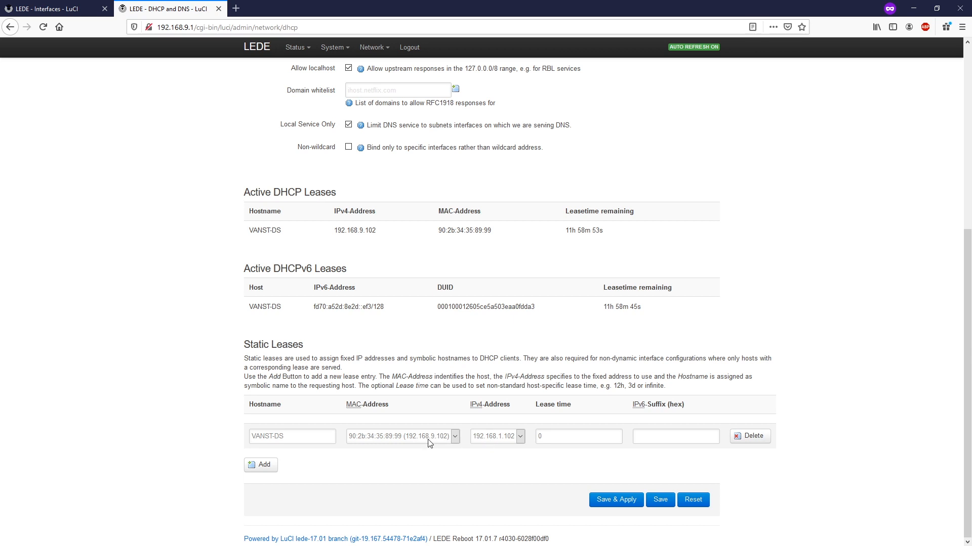
pyautogui.click(506, 441)
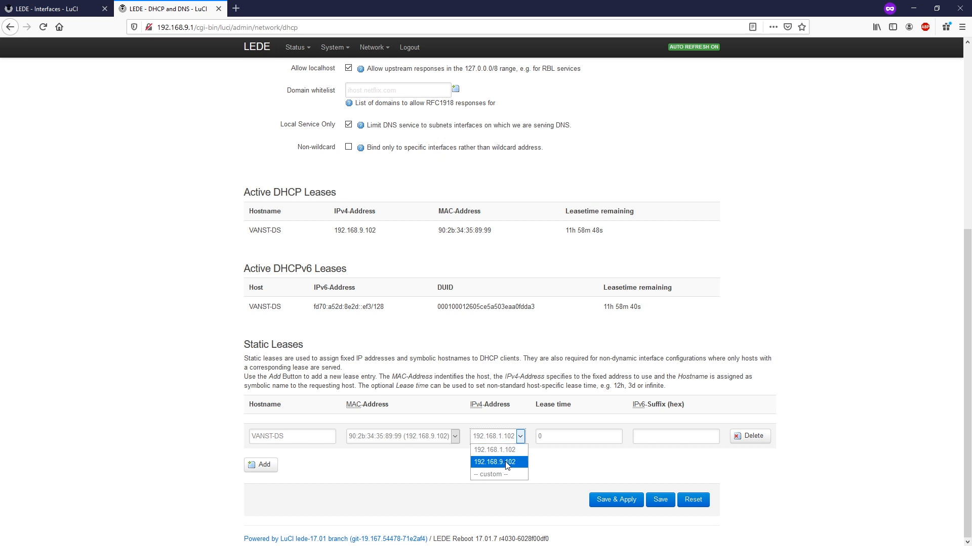
pyautogui.click(506, 464)
pyautogui.click(489, 439)
pyautogui.click(487, 475)
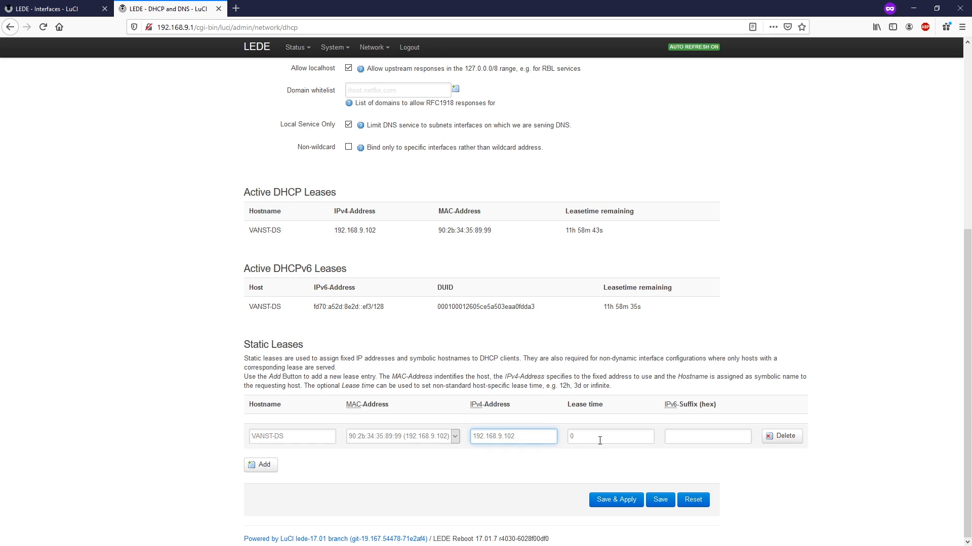
pyautogui.click(660, 500)
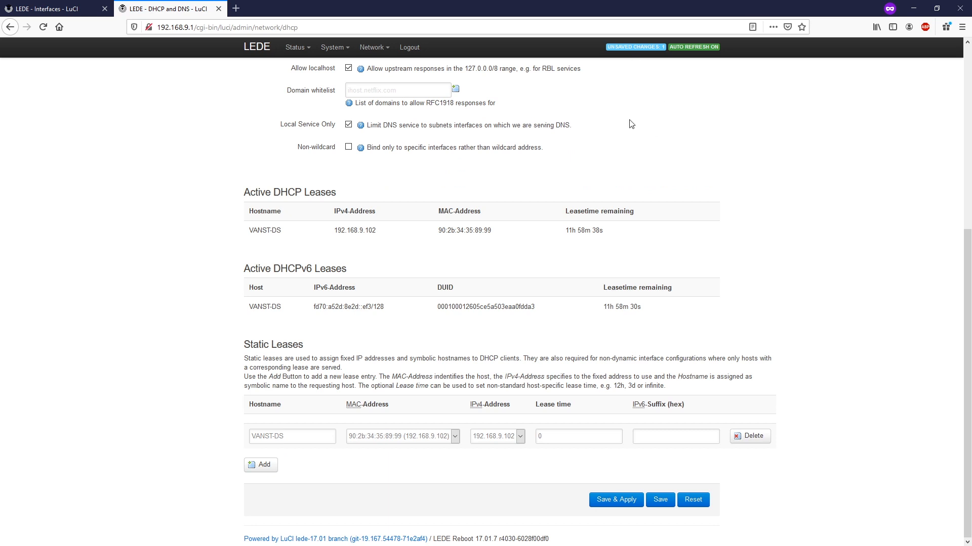
pyautogui.click(616, 503)
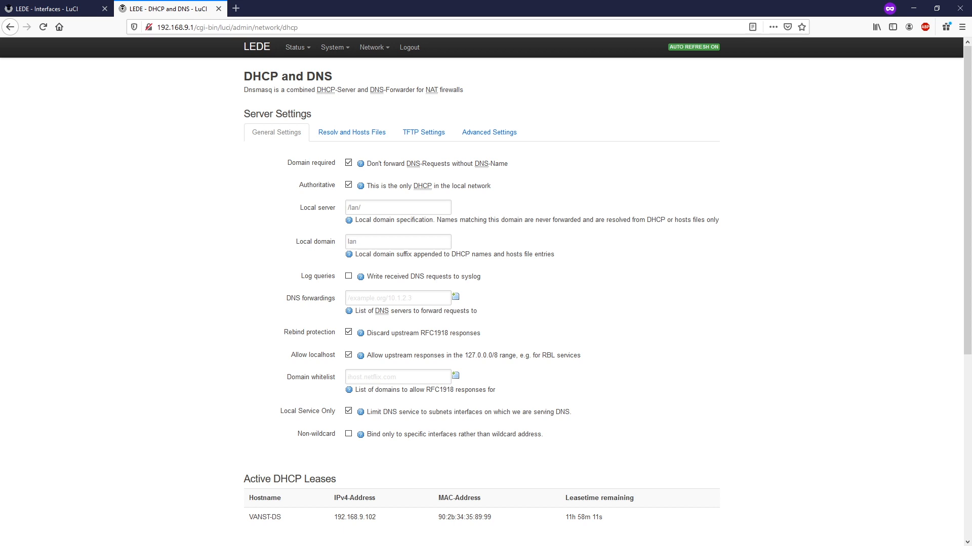
# Check the 192.168.9.102 client lease on Status > Overview and move the PuTTY window left
pyautogui.moveTo(296, 48)
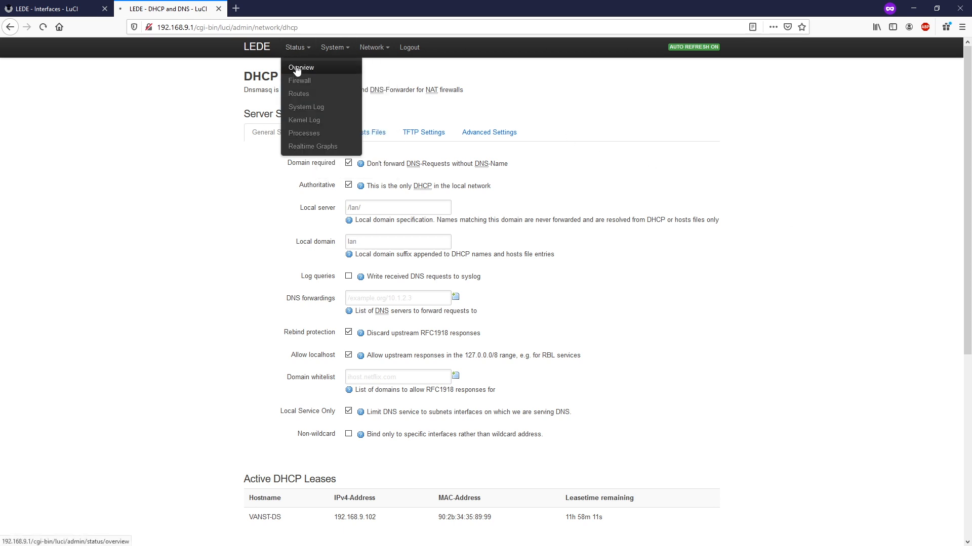
pyautogui.click(297, 69)
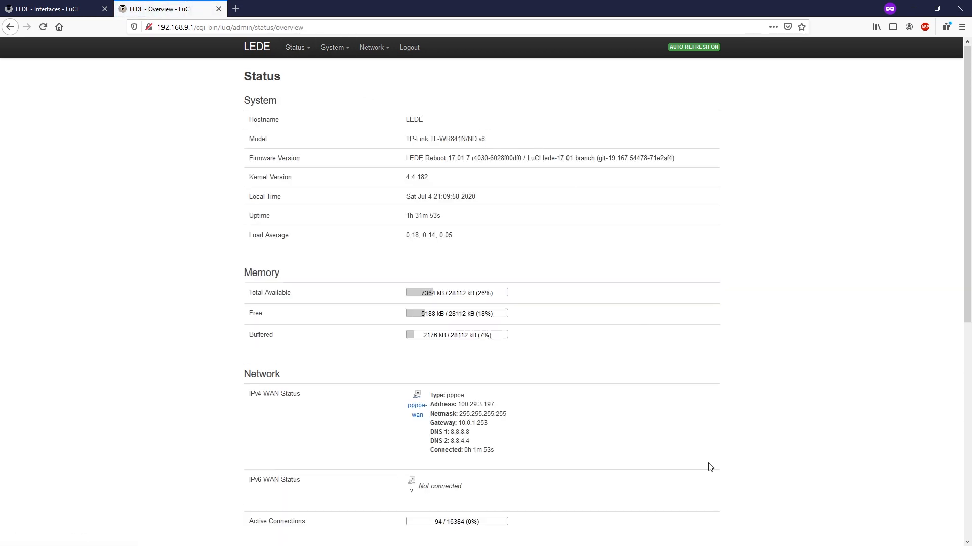
pyautogui.scroll(-4, 734, 429)
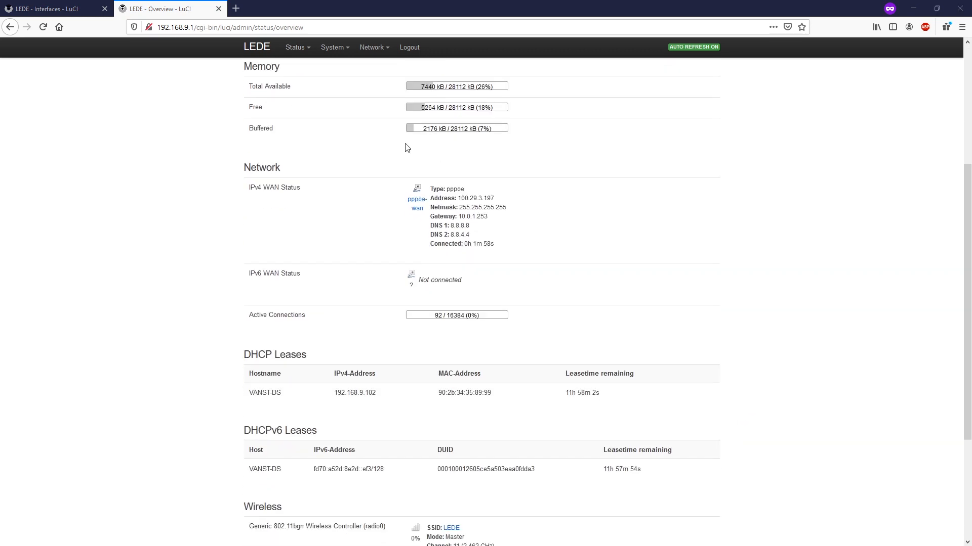
pyautogui.scroll(4, 565, 234)
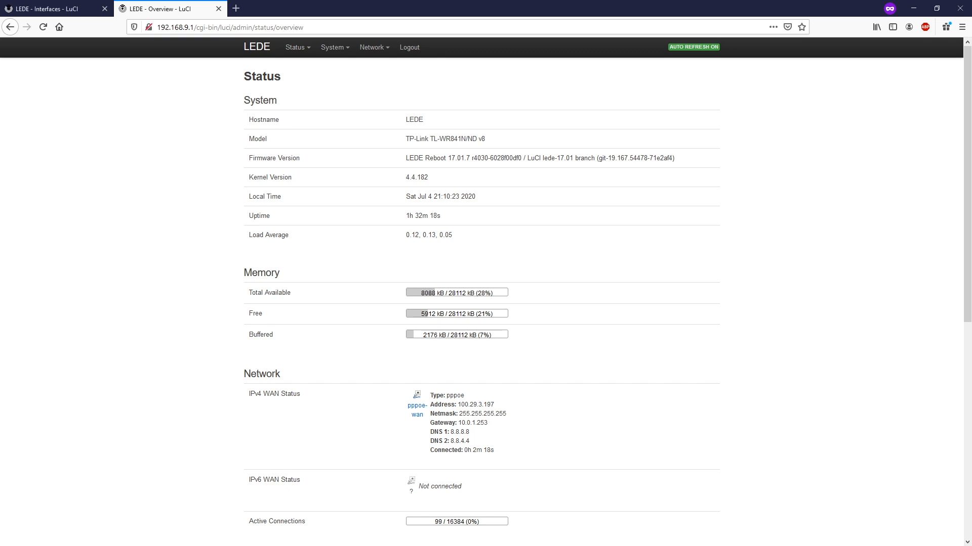
pyautogui.moveTo(513, 191); pyautogui.dragTo(401, 192)
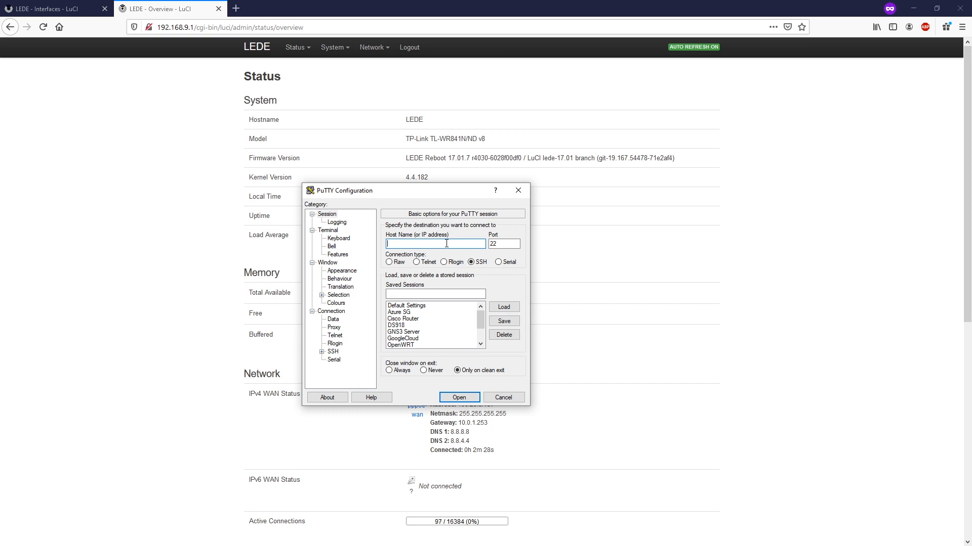
# Open an SSH session in PuTTY to 192.168.9.1 and log in as root
pyautogui.write('192.168')
pyautogui.write('.9.1')
pyautogui.click(458, 397)
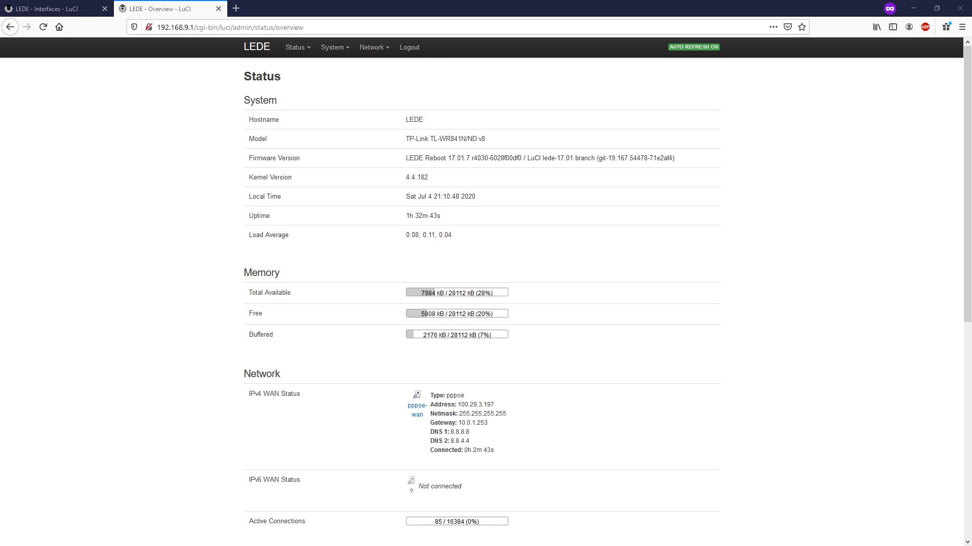
pyautogui.moveTo(397, 201); pyautogui.dragTo(382, 171)
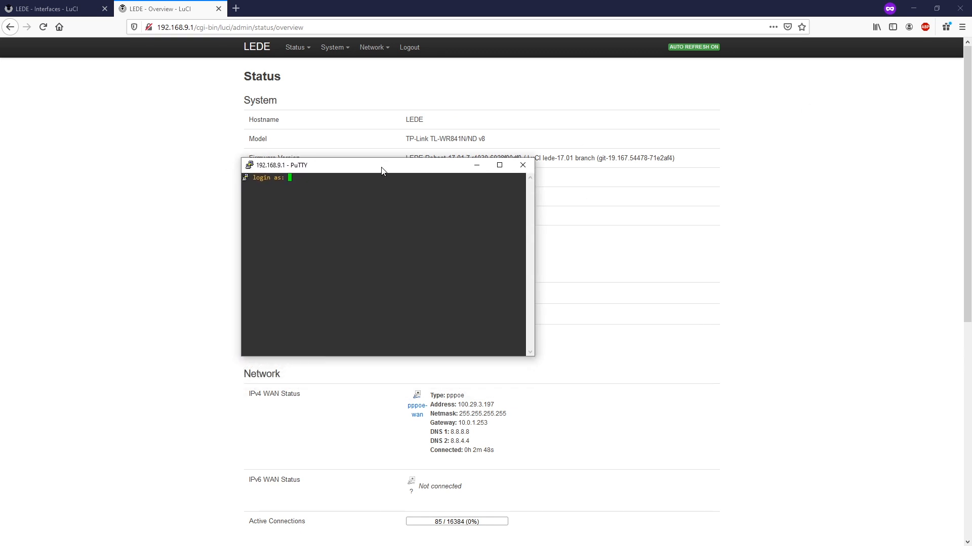
pyautogui.write('root')
pyautogui.press('Return')
pyautogui.press('Return')
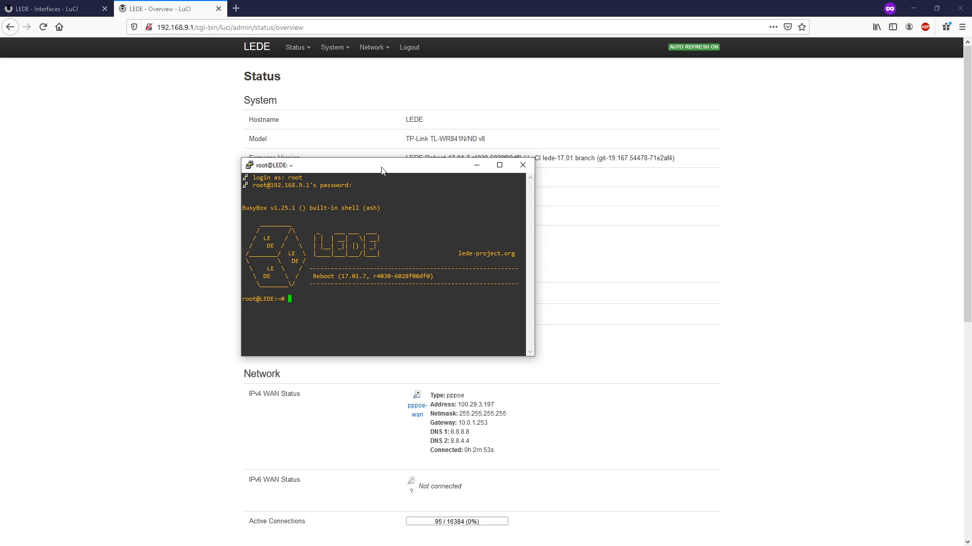
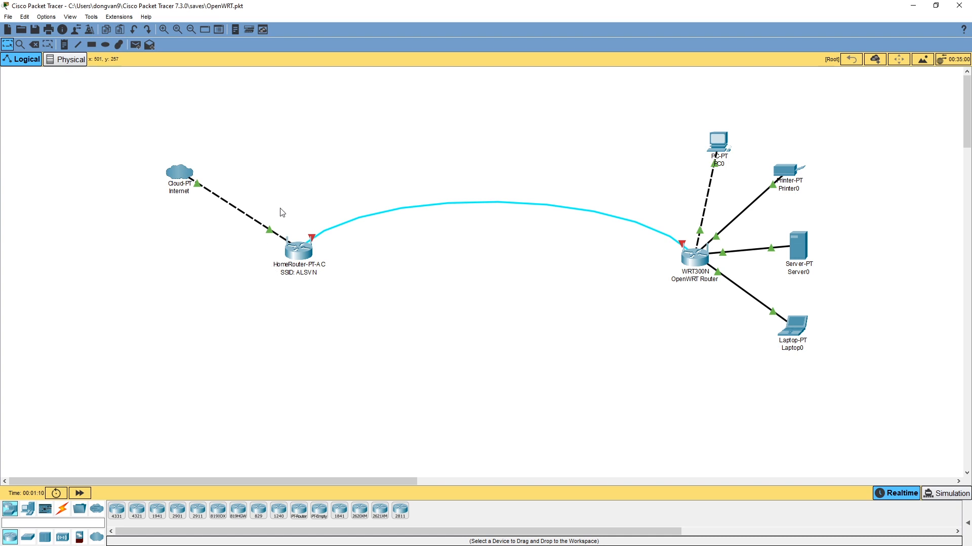
# Highlight the home router, the OpenWRT router, and the PC, printer and server in the topology diagram
pyautogui.moveTo(281, 207); pyautogui.dragTo(341, 292)
pyautogui.moveTo(654, 275); pyautogui.dragTo(724, 290)
pyautogui.click(710, 300)
pyautogui.moveTo(699, 122); pyautogui.dragTo(844, 376)
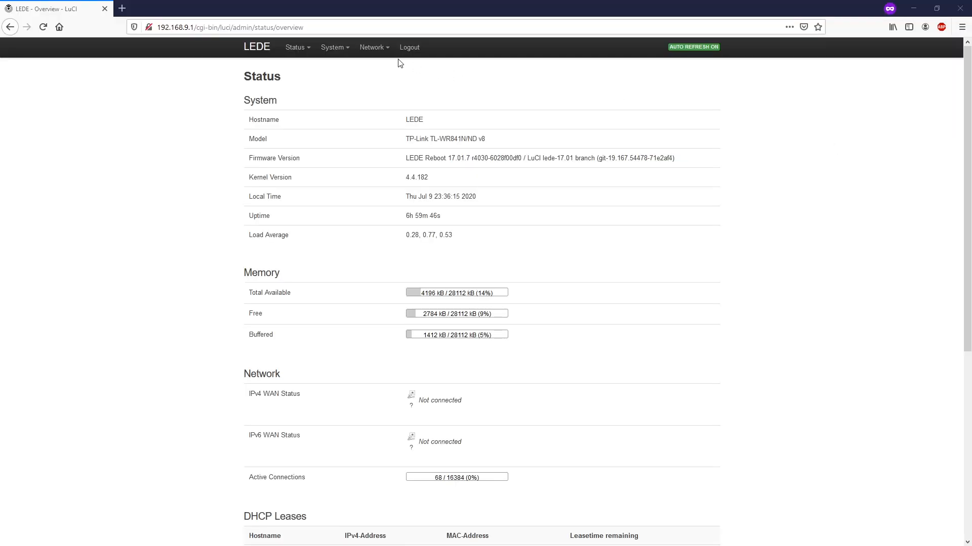
# Scan for wireless networks on radio0 from Network > Wireless and locate ALSVN in the results
pyautogui.moveTo(374, 51)
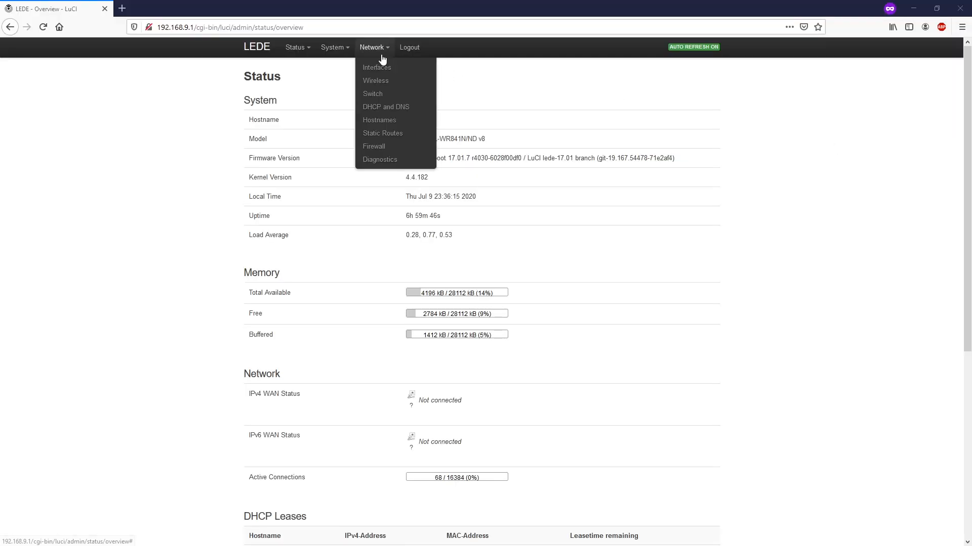
pyautogui.click(387, 87)
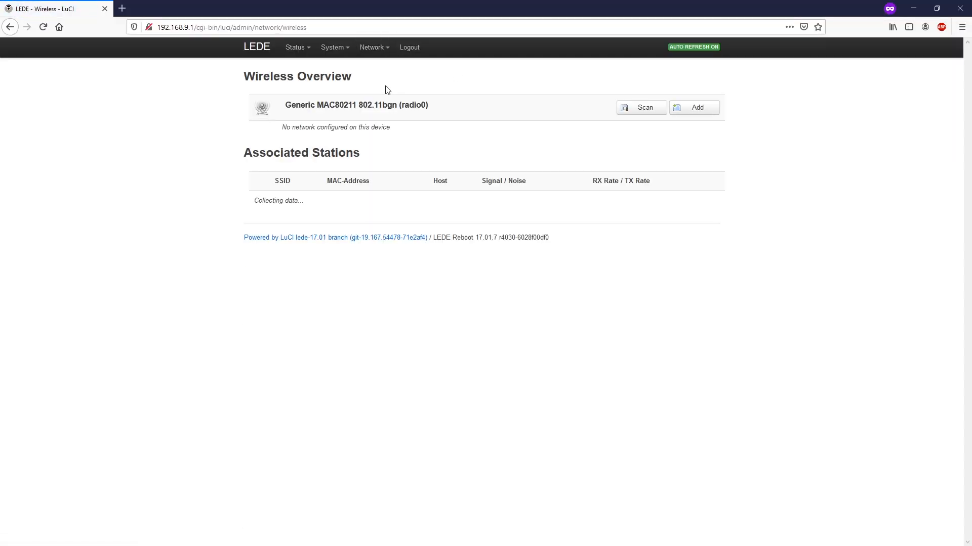
pyautogui.moveTo(398, 130); pyautogui.dragTo(280, 131)
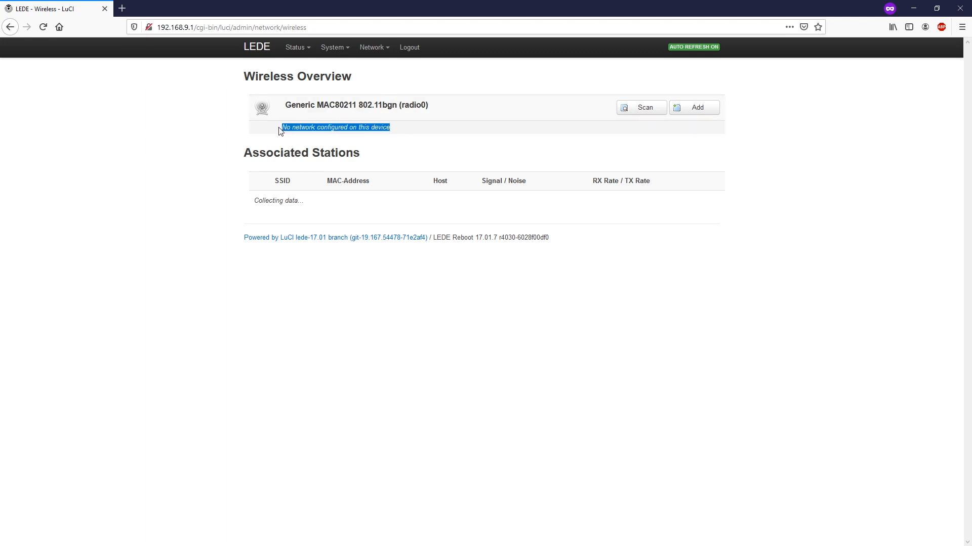
pyautogui.click(412, 137)
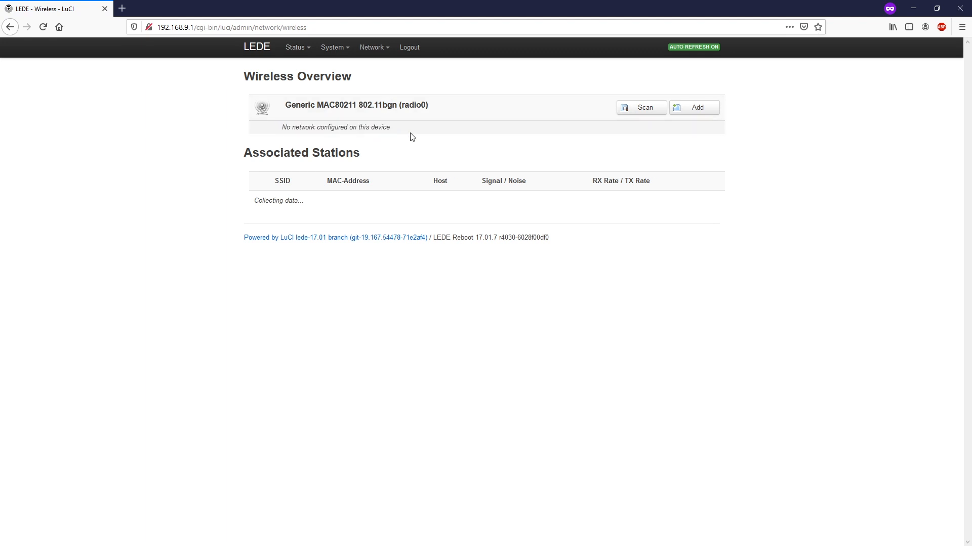
pyautogui.click(643, 115)
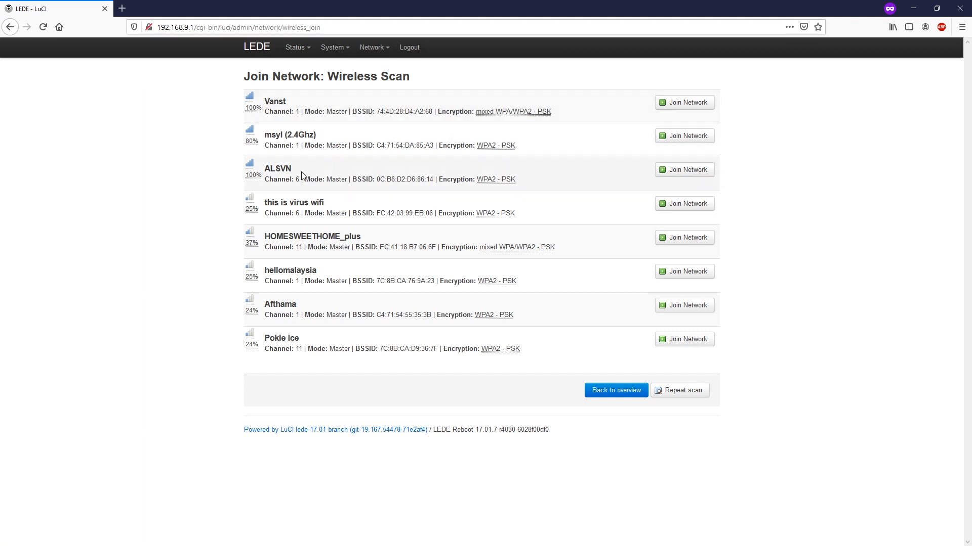
pyautogui.moveTo(297, 169); pyautogui.dragTo(267, 170)
# Join ALSVN with its WPA passphrase, keeping network name wwan and the wan firewall zone
pyautogui.click(684, 175)
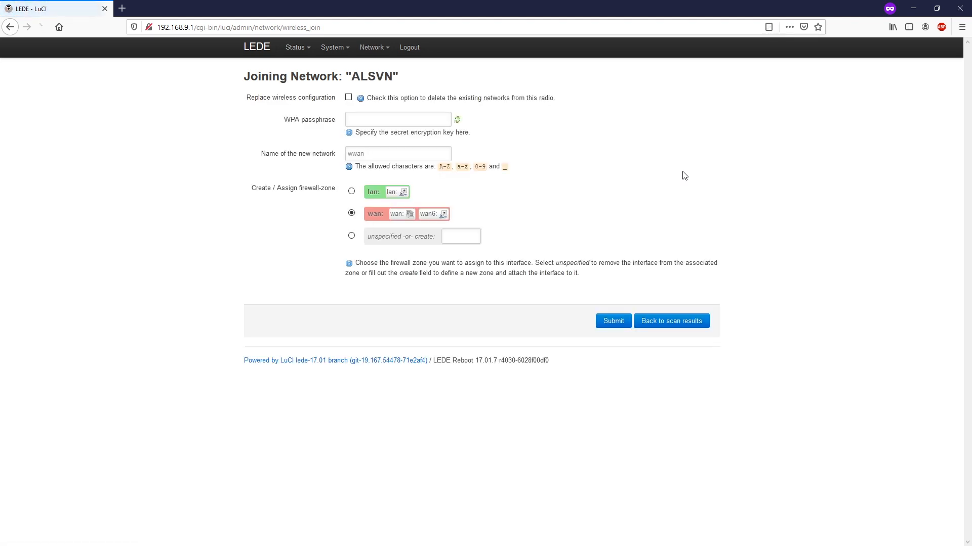
pyautogui.moveTo(282, 120); pyautogui.dragTo(338, 125)
pyautogui.click(378, 120)
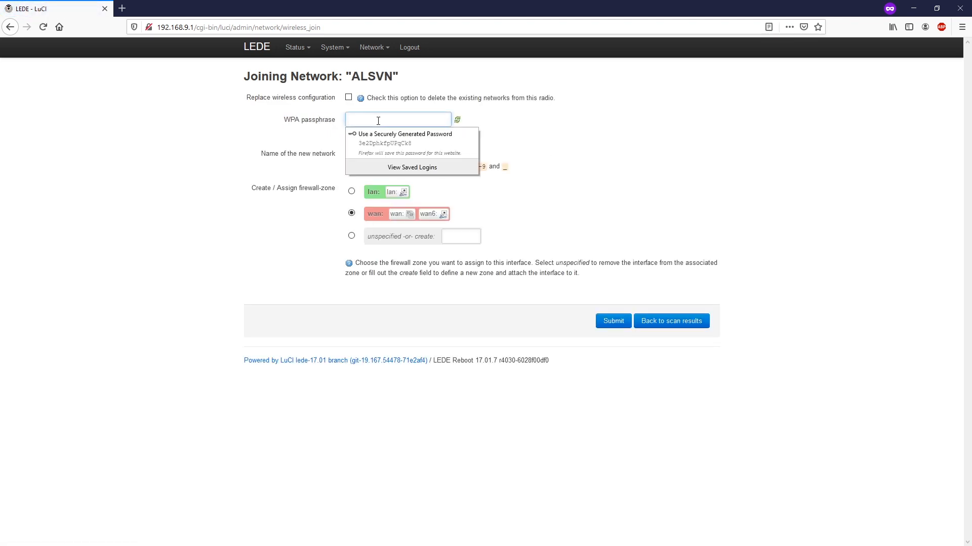
pyautogui.write('12345678')
pyautogui.press('Tab')
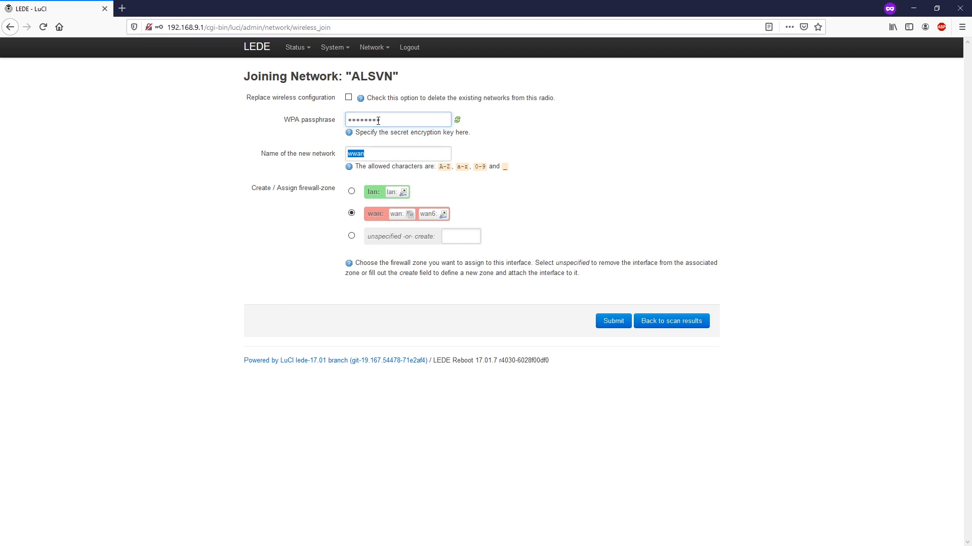
pyautogui.moveTo(337, 155); pyautogui.dragTo(258, 155)
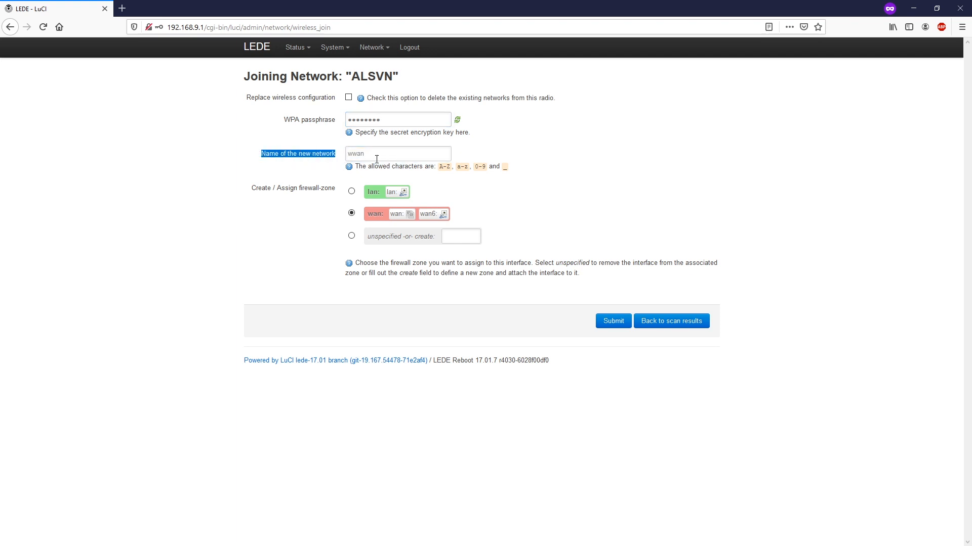
pyautogui.doubleClick(355, 159)
pyautogui.press('BackSpace')
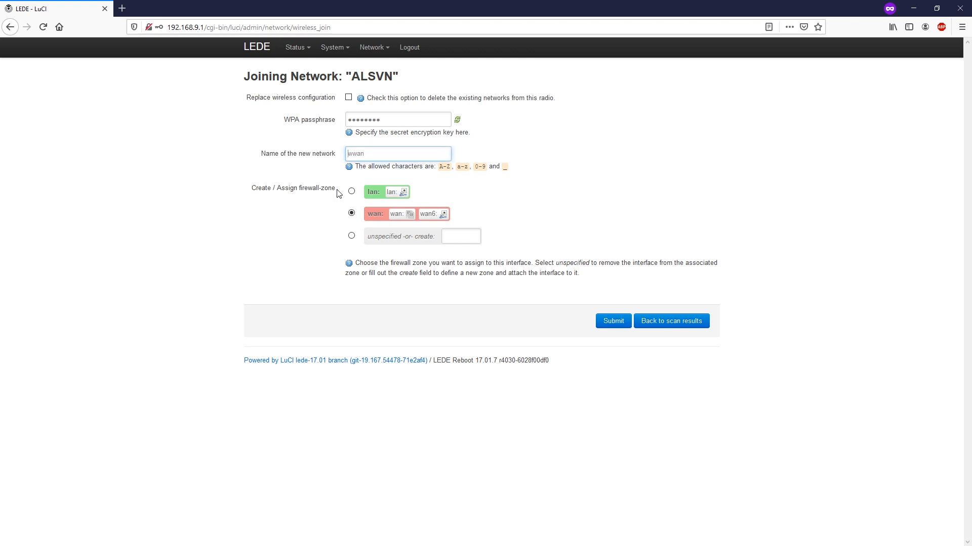
pyautogui.moveTo(336, 190); pyautogui.dragTo(301, 195)
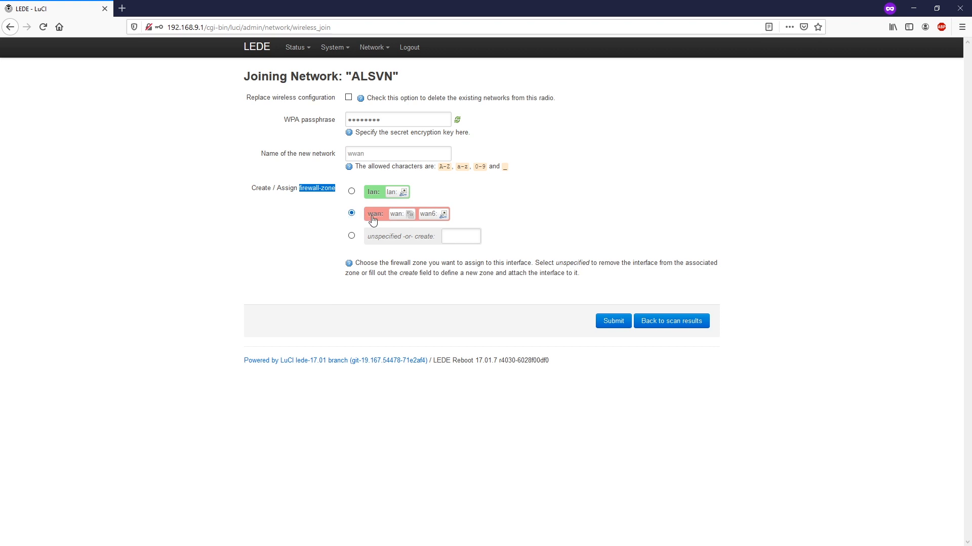
pyautogui.click(591, 247)
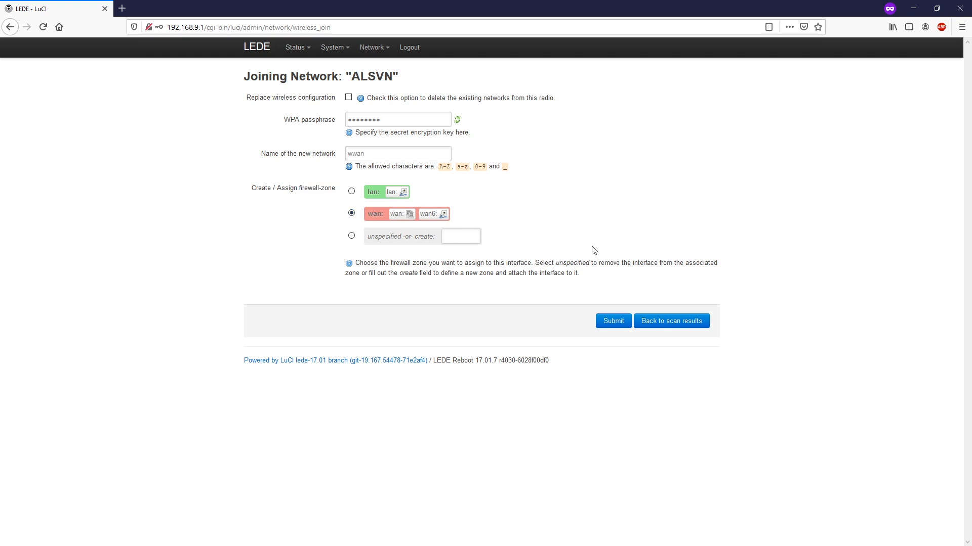
pyautogui.click(616, 326)
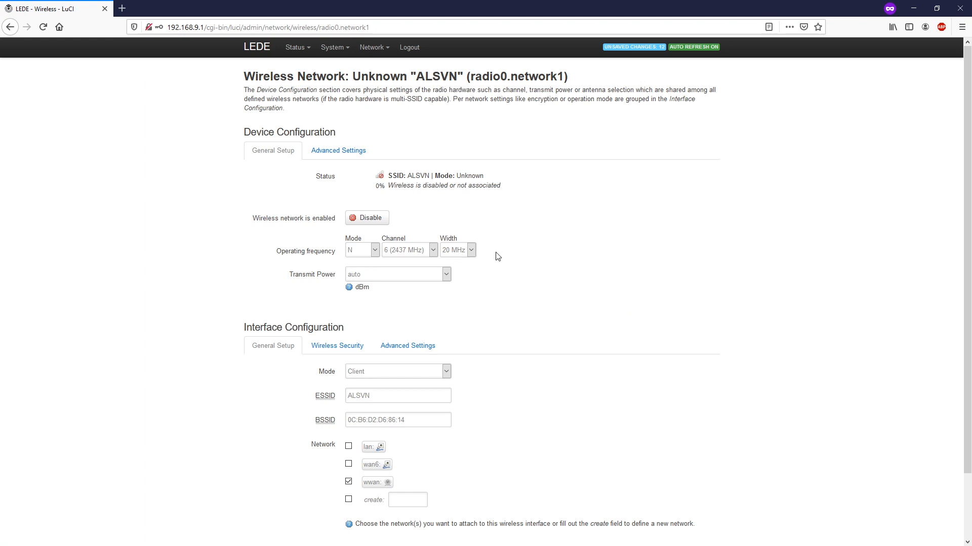
# Review the ALSVN connection status and its Client mode and ESSID settings
pyautogui.moveTo(301, 177); pyautogui.dragTo(493, 179)
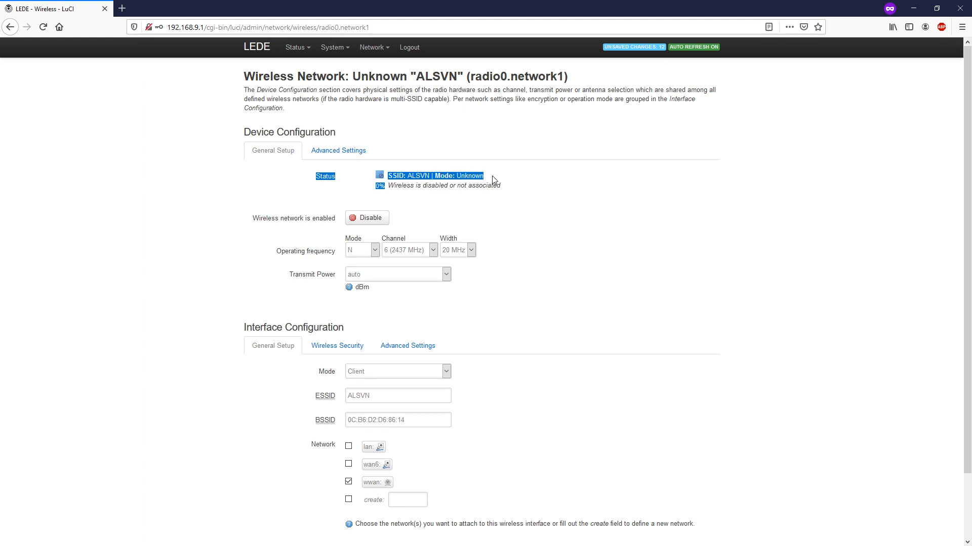
pyautogui.click(595, 195)
pyautogui.scroll(-1, 361, 329)
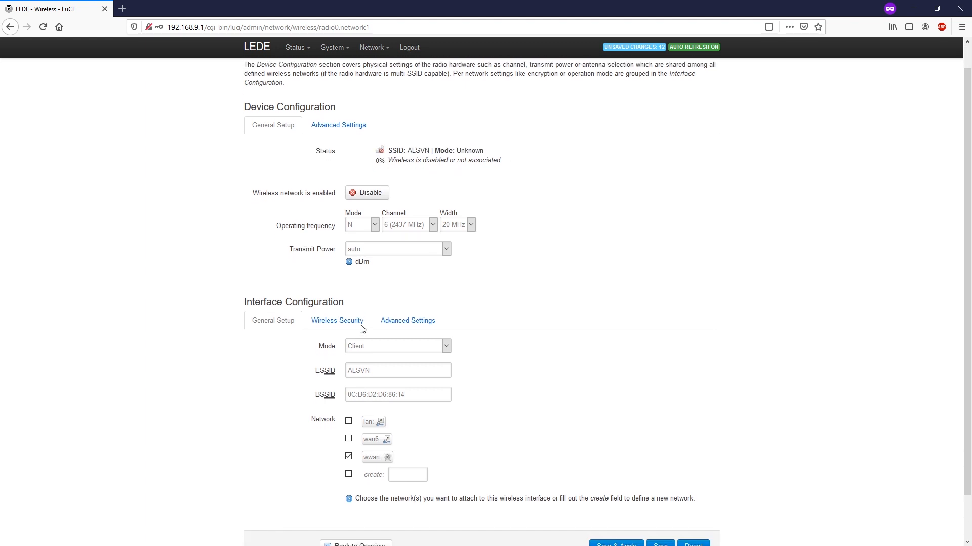
pyautogui.doubleClick(326, 321)
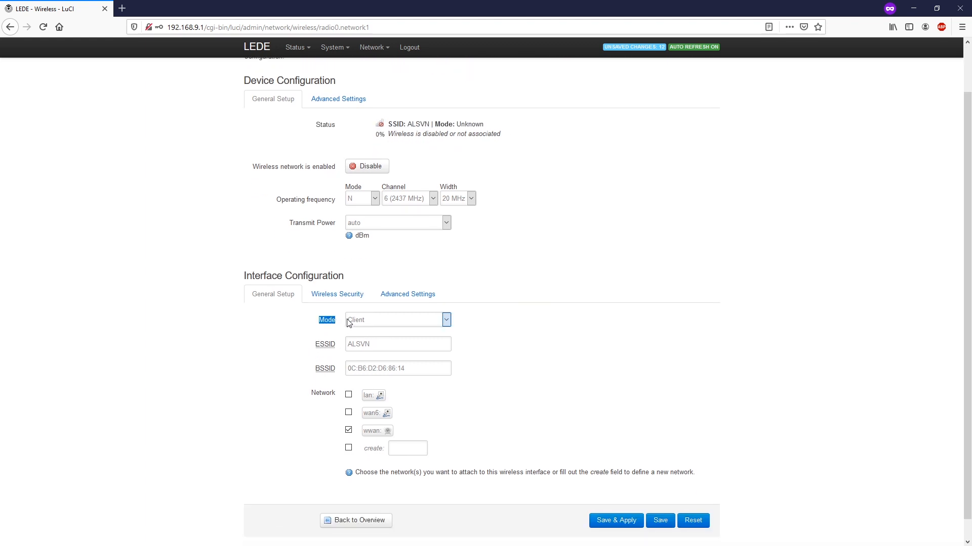
pyautogui.doubleClick(326, 345)
pyautogui.click(317, 426)
pyautogui.scroll(1, 333, 280)
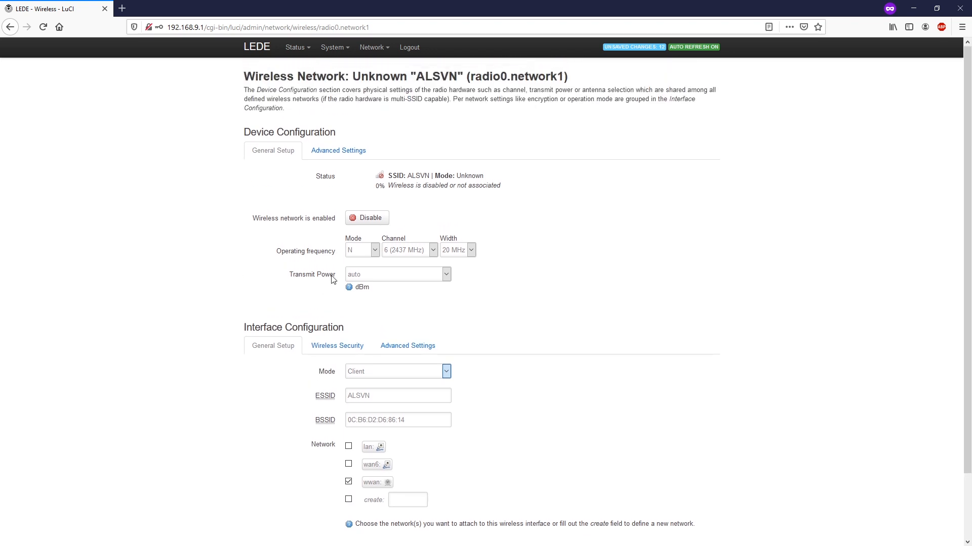
# Keep United States as the country code in Advanced Settings, then save and apply the client network
pyautogui.click(339, 151)
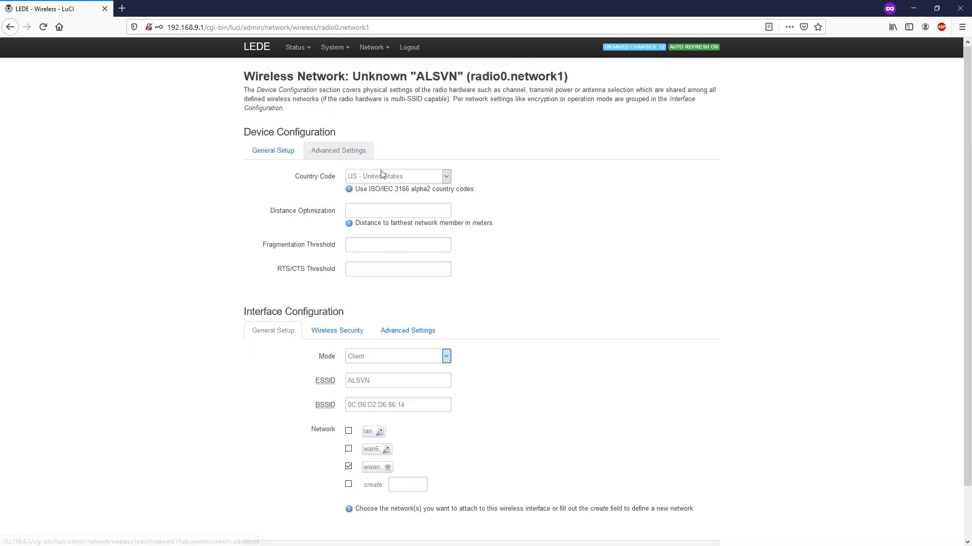
pyautogui.click(400, 181)
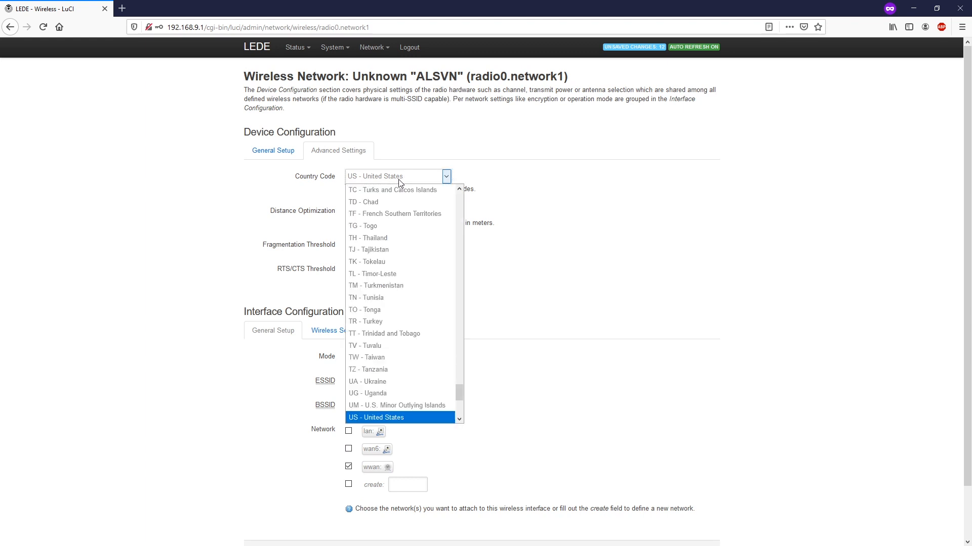
pyautogui.click(400, 181)
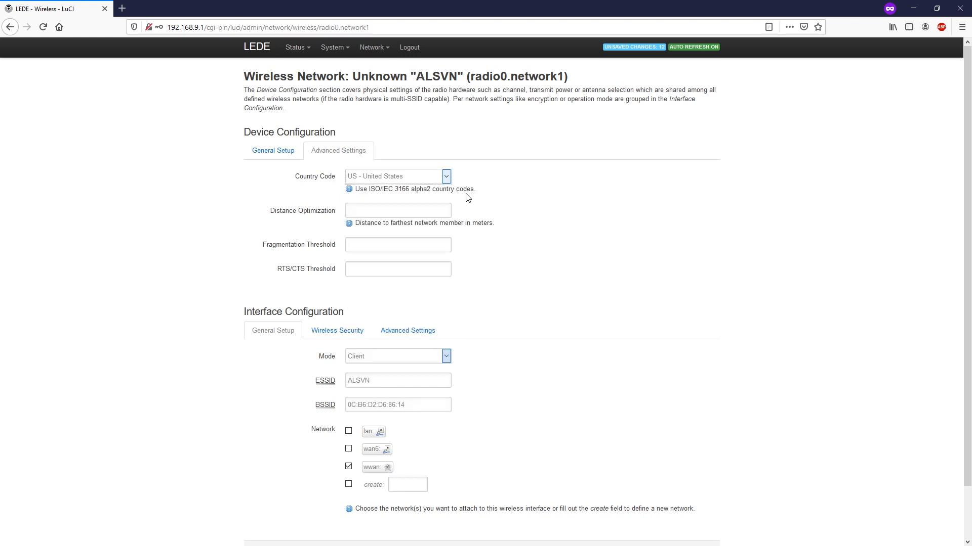
pyautogui.scroll(-2, 465, 202)
pyautogui.scroll(2, 412, 206)
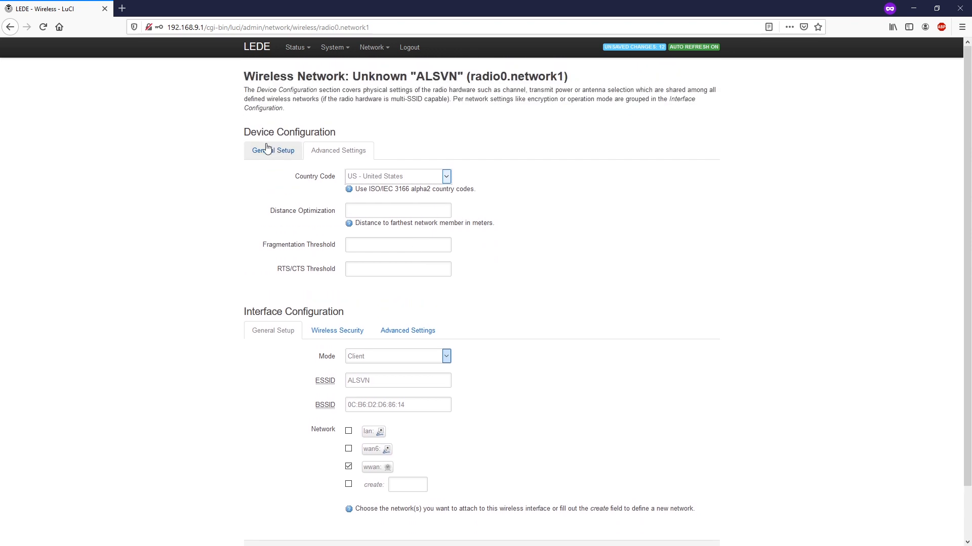
pyautogui.click(267, 149)
pyautogui.scroll(-2, 511, 230)
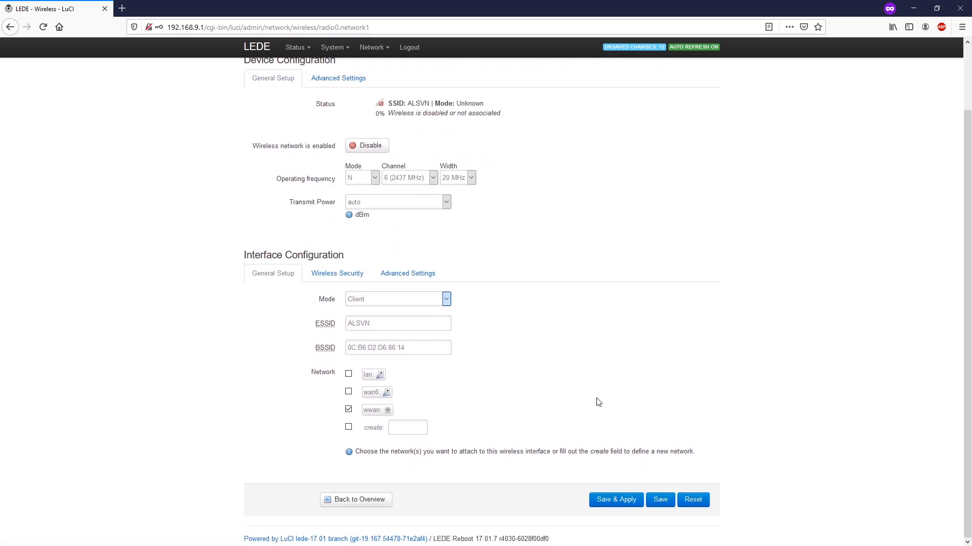
pyautogui.click(609, 505)
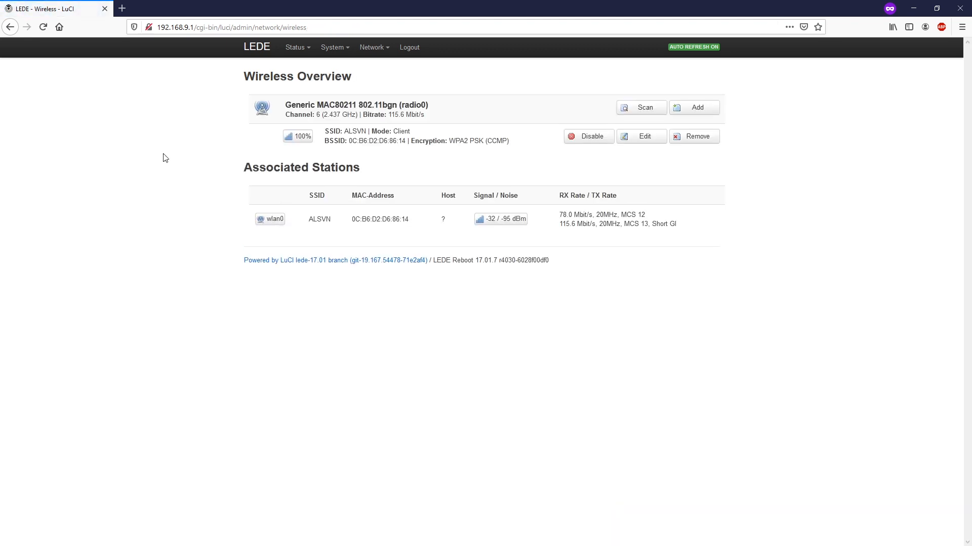
pyautogui.moveTo(243, 168); pyautogui.dragTo(367, 171)
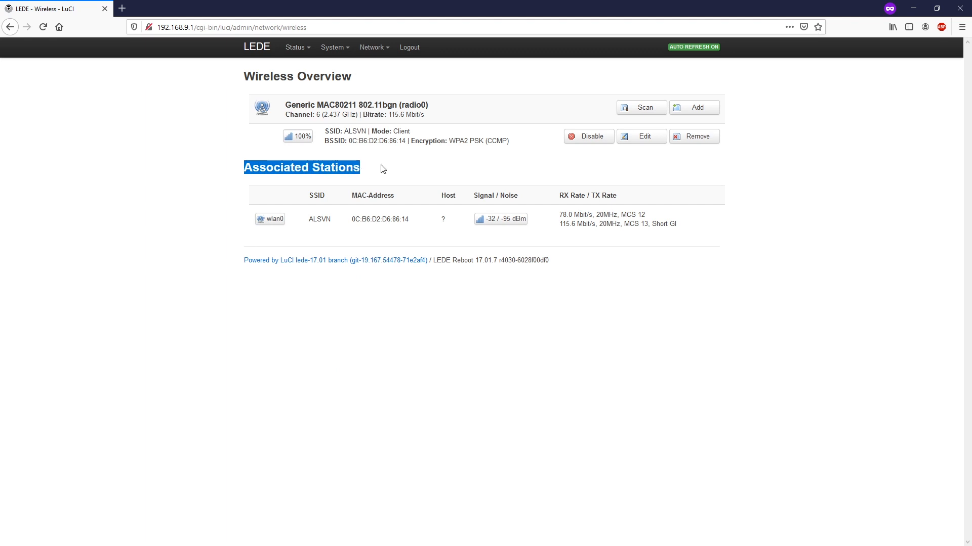
pyautogui.click(380, 165)
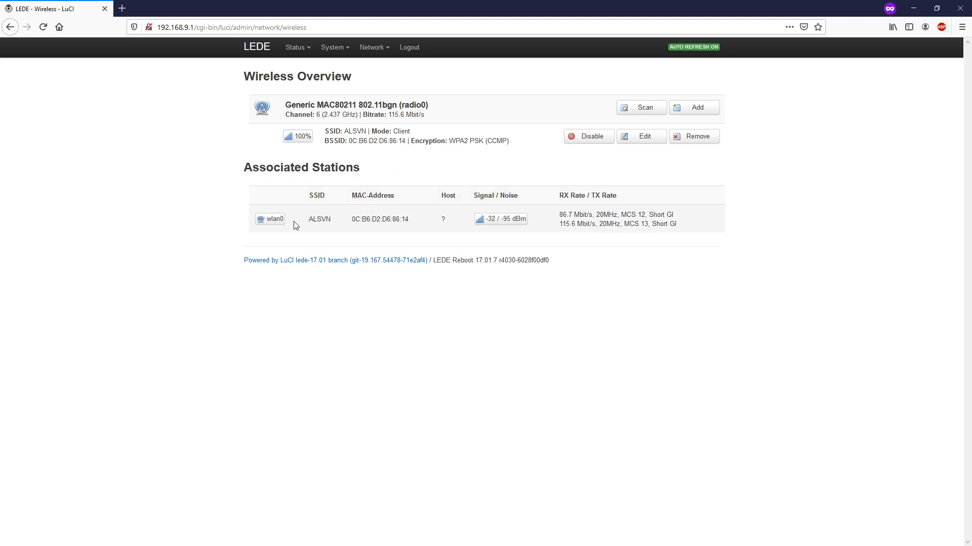
pyautogui.moveTo(559, 197); pyautogui.dragTo(618, 196)
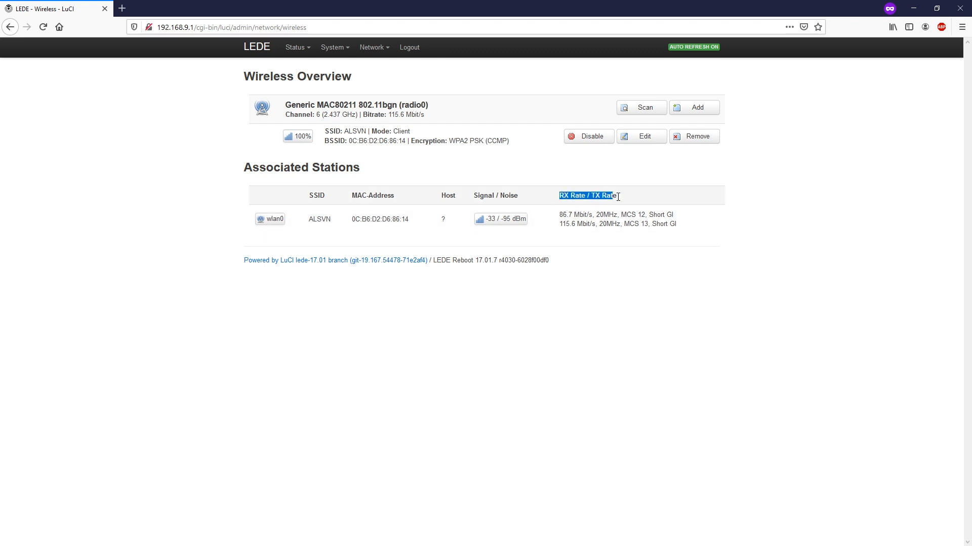
pyautogui.click(618, 224)
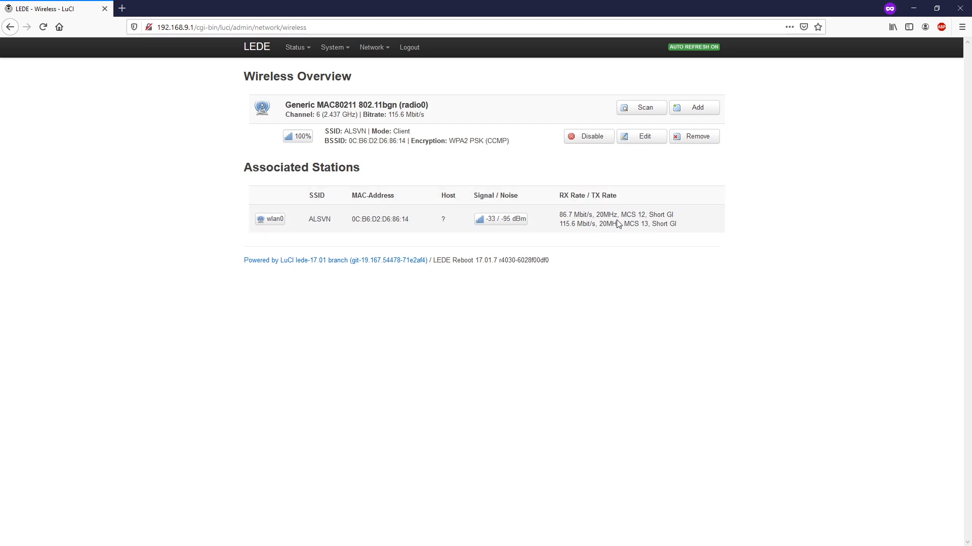
pyautogui.moveTo(369, 45)
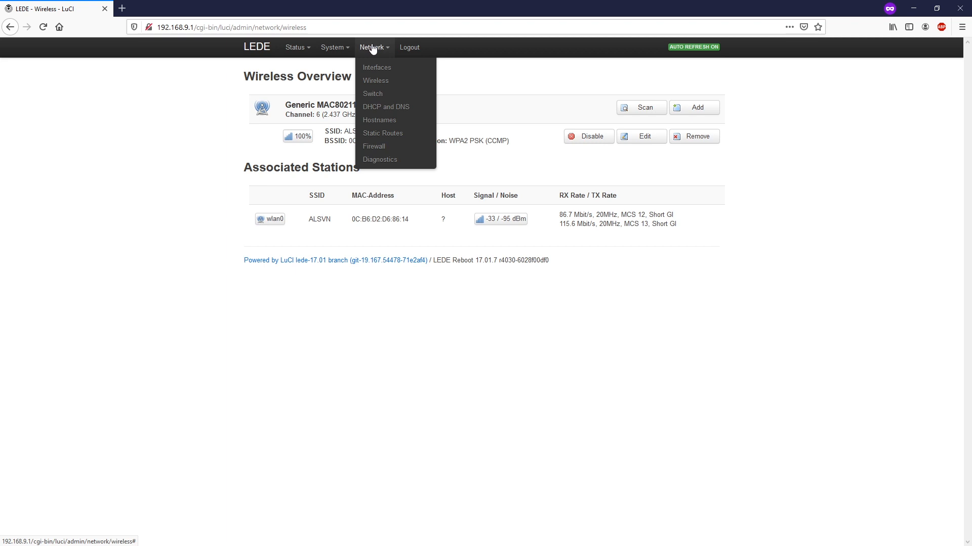
pyautogui.click(382, 71)
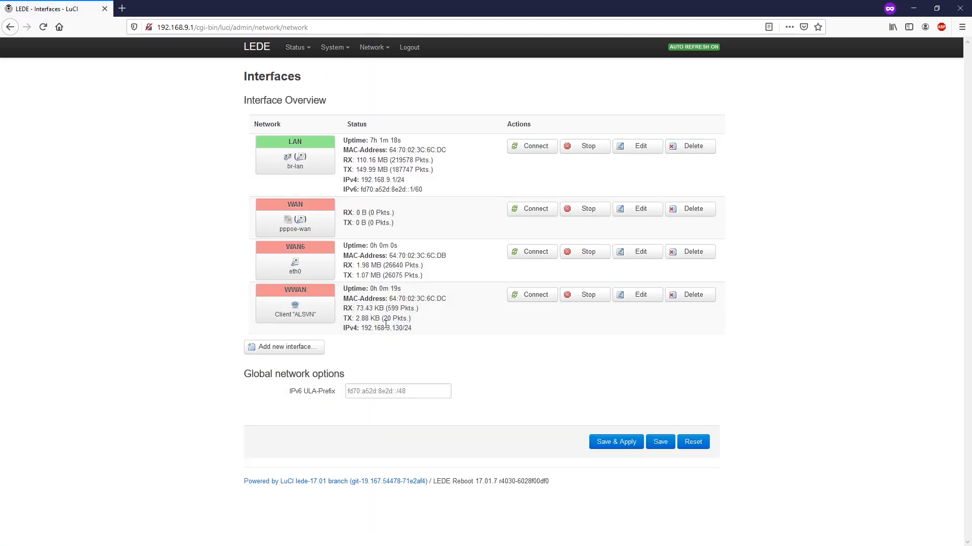
pyautogui.moveTo(308, 292); pyautogui.dragTo(284, 292)
pyautogui.moveTo(321, 317); pyautogui.dragTo(278, 314)
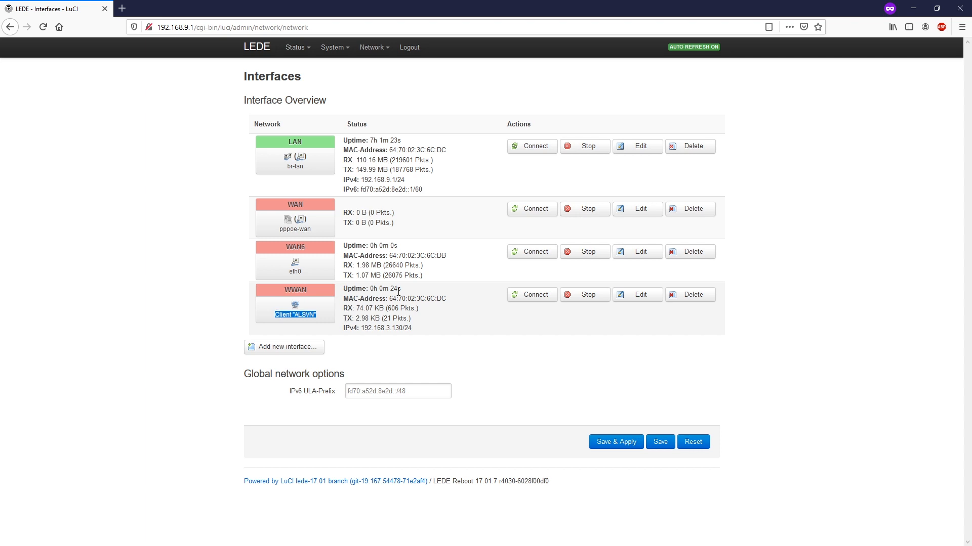
pyautogui.moveTo(402, 292); pyautogui.dragTo(343, 292)
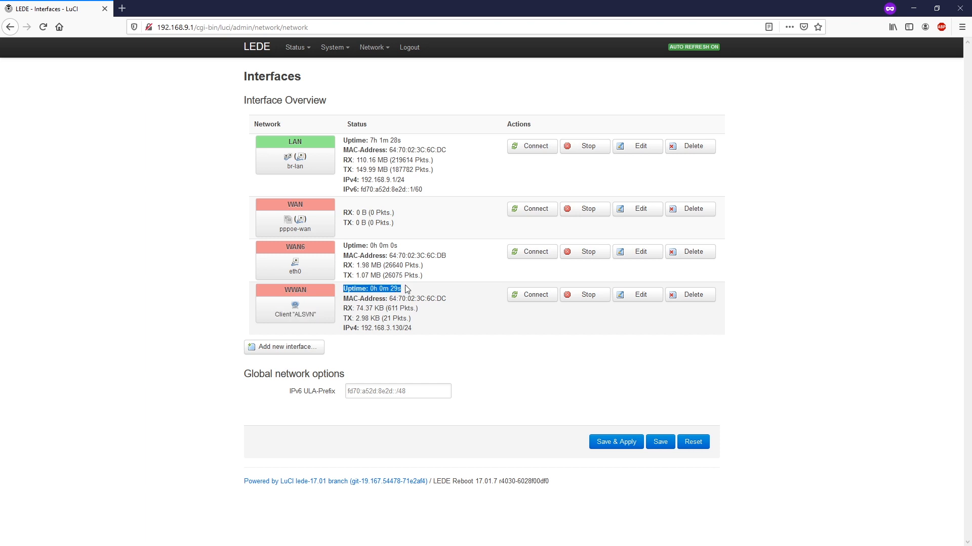
pyautogui.click(410, 300)
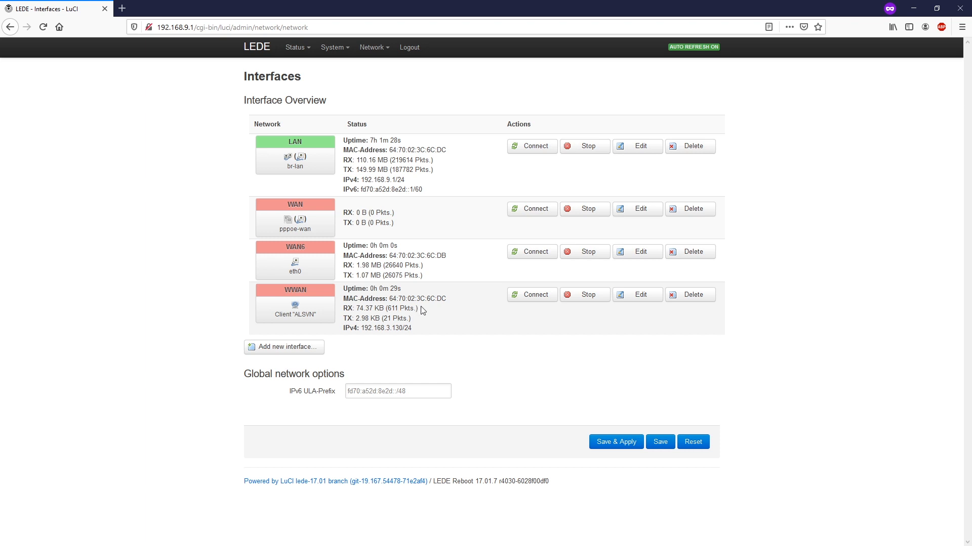
pyautogui.moveTo(418, 308); pyautogui.dragTo(343, 311)
pyautogui.moveTo(334, 53)
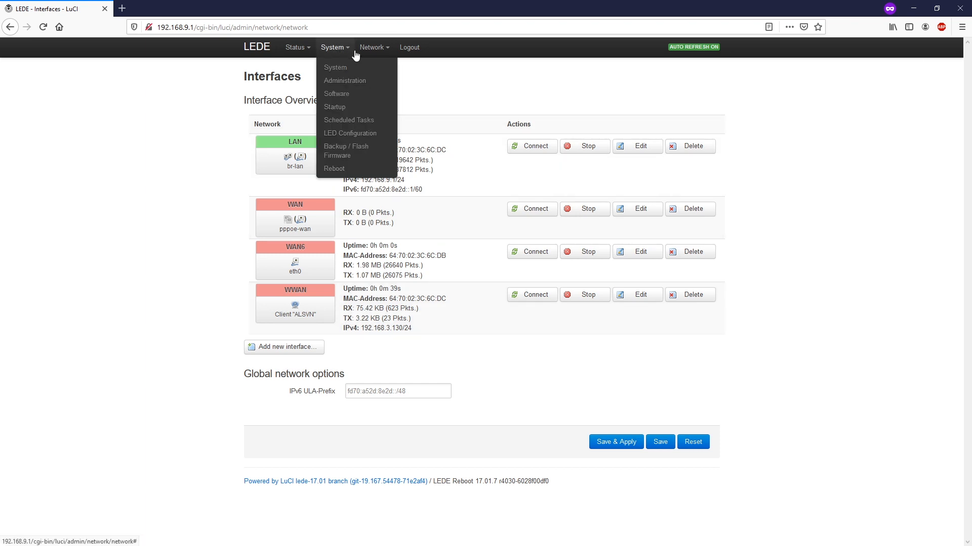
# Ping 1.1.1.1 from Network > Diagnostics instead of the default lede-project.org
pyautogui.moveTo(363, 57)
pyautogui.click(381, 163)
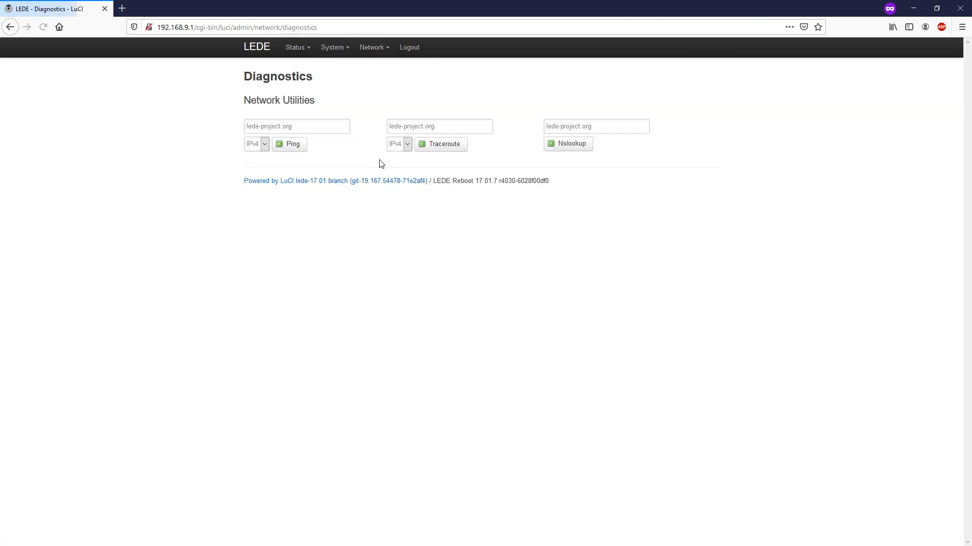
pyautogui.click(310, 126)
pyautogui.moveTo(313, 126); pyautogui.dragTo(162, 140)
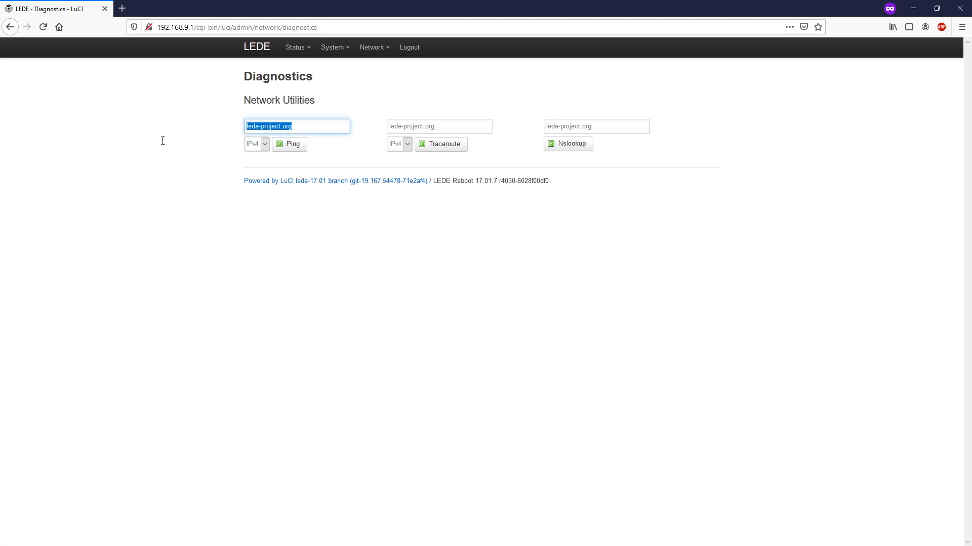
pyautogui.write('1.1.1.1')
pyautogui.click(289, 146)
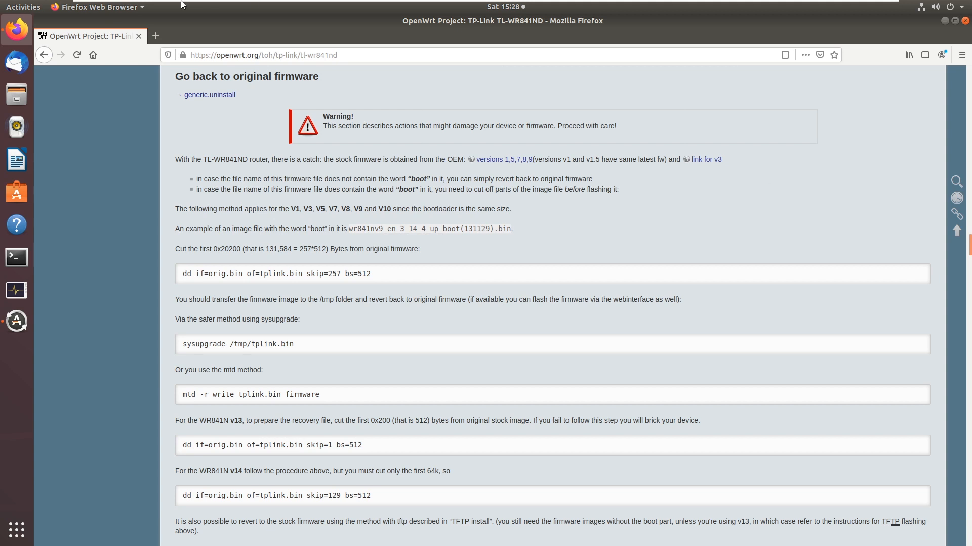
pyautogui.moveTo(110, 2)
pyautogui.click(146, 7)
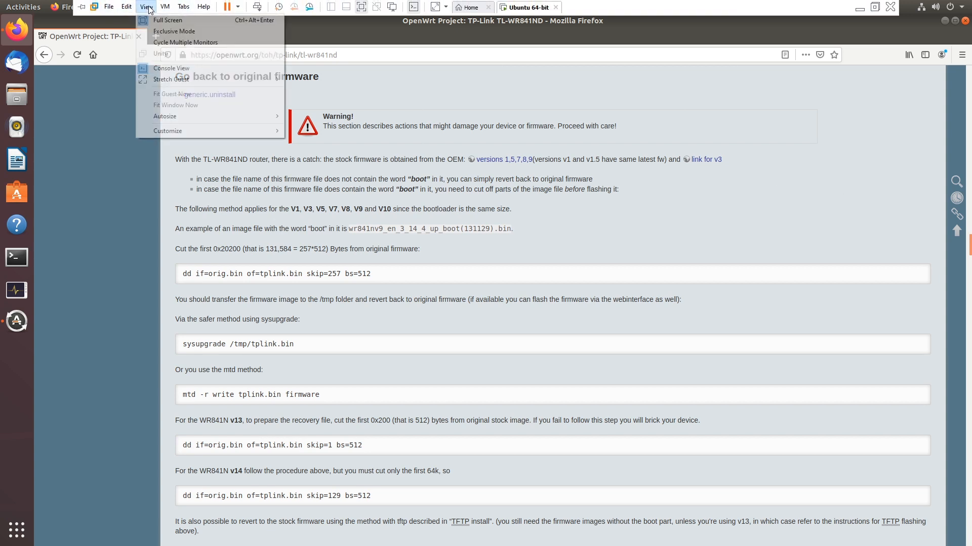
pyautogui.click(195, 32)
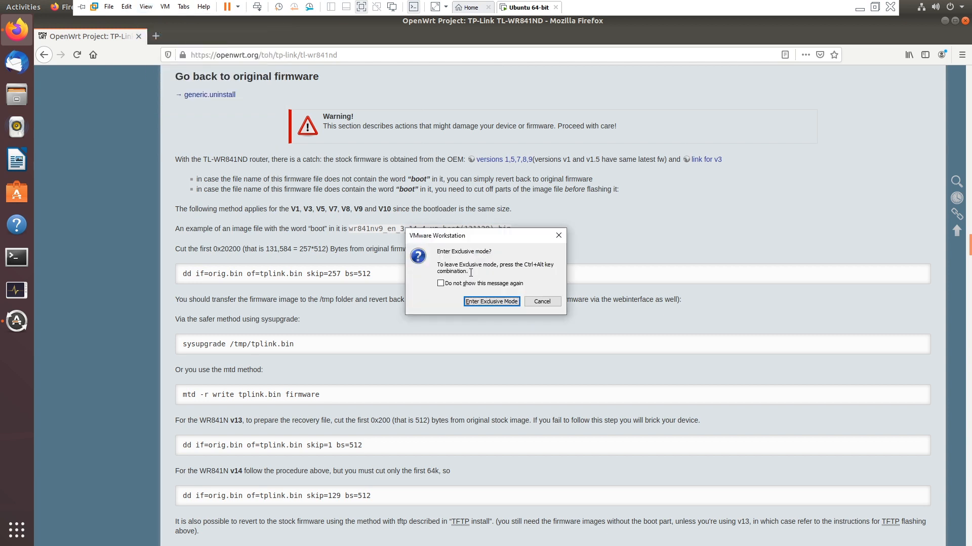
pyautogui.click(490, 301)
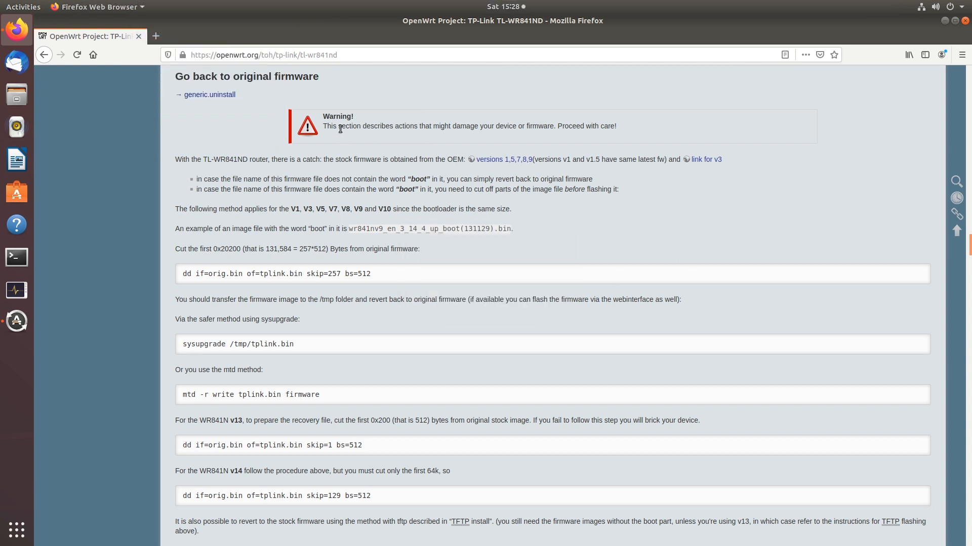
pyautogui.moveTo(323, 126); pyautogui.dragTo(629, 126)
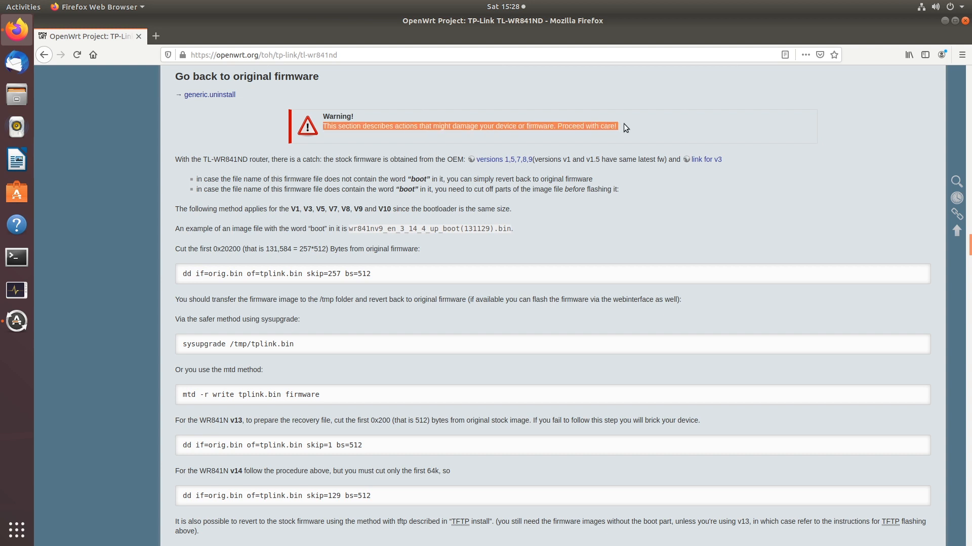
pyautogui.click(624, 123)
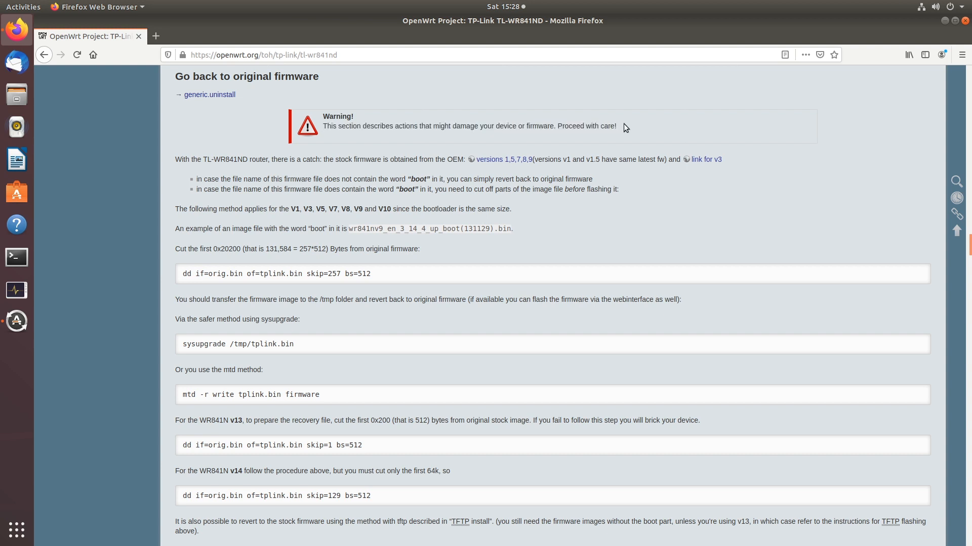
# Load 192.168.29.1 in a new tab and log in as root without saving the login
pyautogui.click(156, 35)
pyautogui.write('192.1')
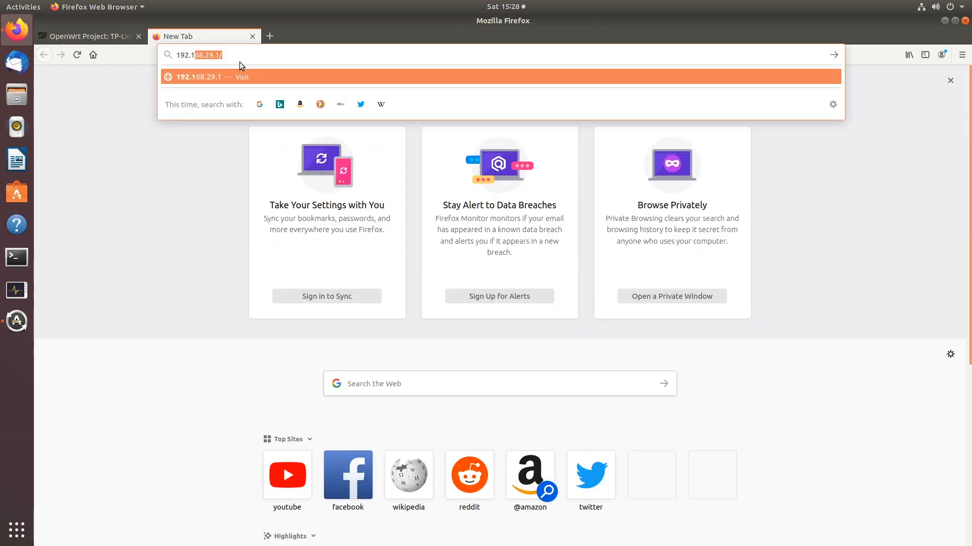
pyautogui.write('68.21.1')
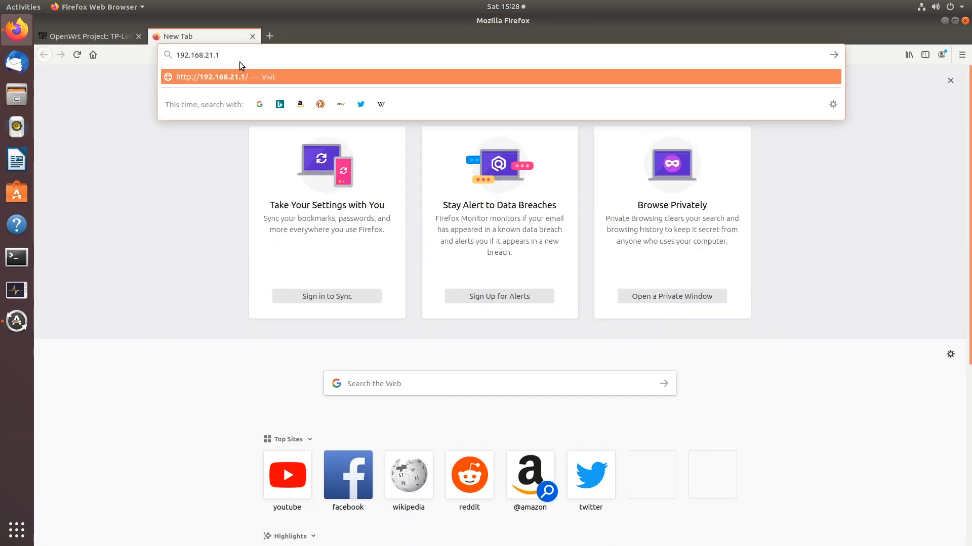
pyautogui.press('BackSpace')
pyautogui.press('BackSpace')
pyautogui.press('BackSpace')
pyautogui.write('9.1')
pyautogui.press('Return')
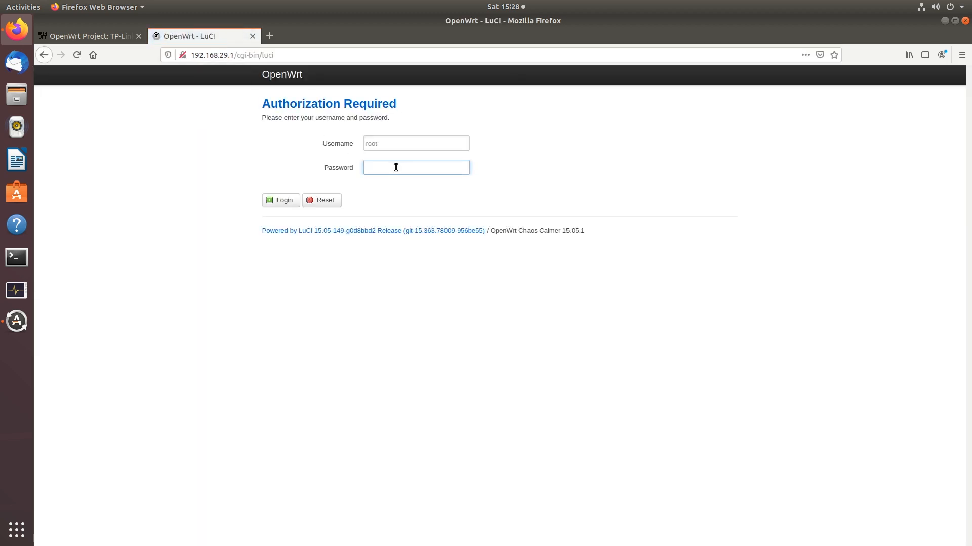
pyautogui.press('Return')
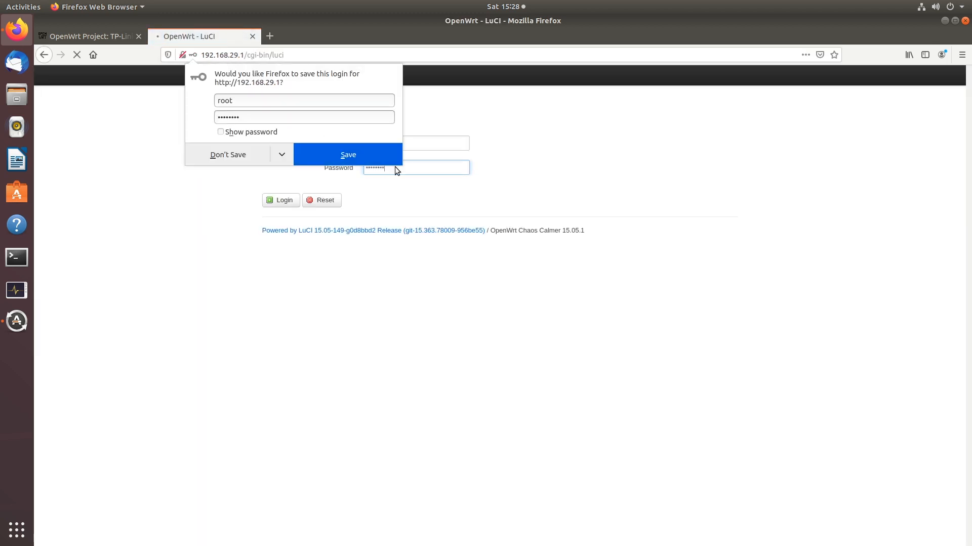
pyautogui.click(250, 156)
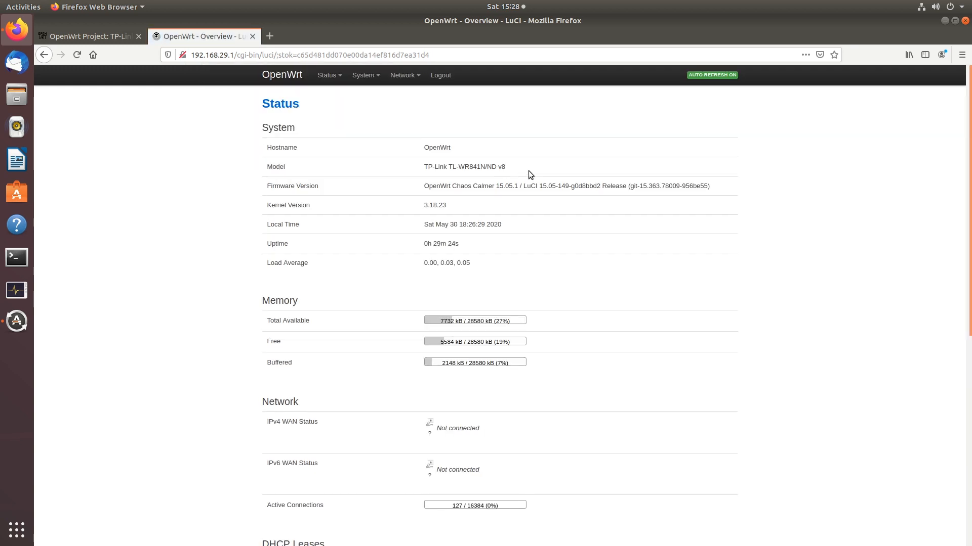
# Check the router model TL-WR841N/ND v8 on the status page, then return to the wiki tab
pyautogui.moveTo(528, 171); pyautogui.dragTo(424, 167)
pyautogui.click(488, 166)
pyautogui.click(503, 169)
pyautogui.click(105, 39)
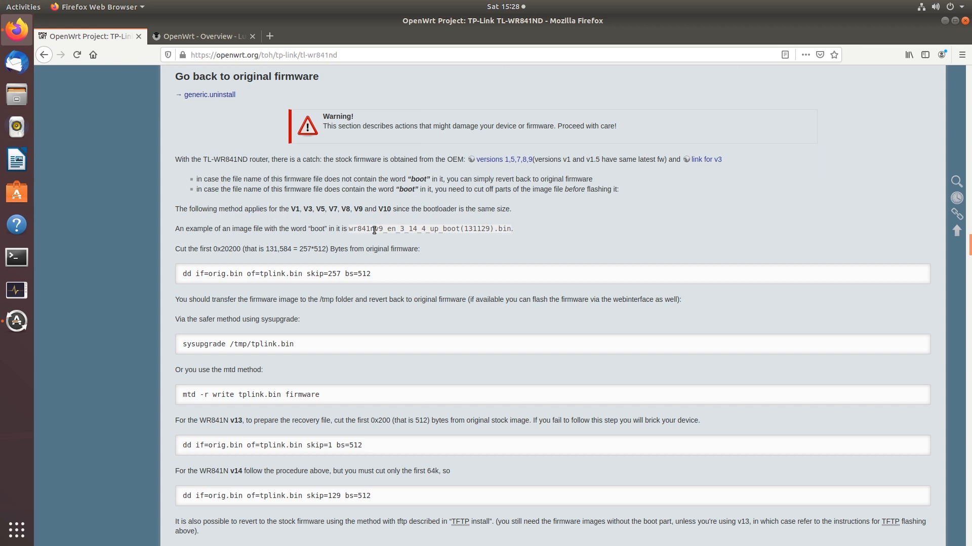
# Open the TP-Link Download Center and search for model WR841N, copied from the router's status page
pyautogui.rightClick(500, 160)
pyautogui.click(509, 166)
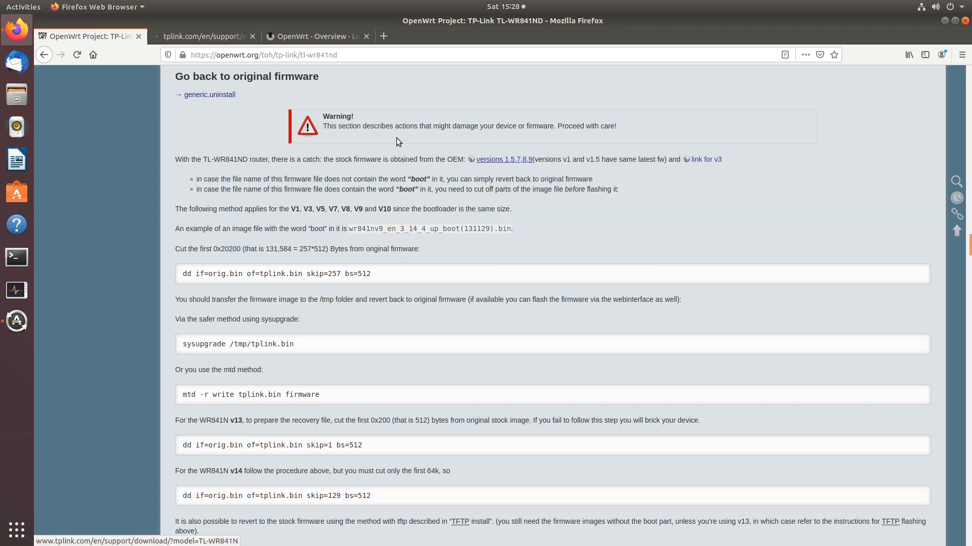
pyautogui.click(213, 42)
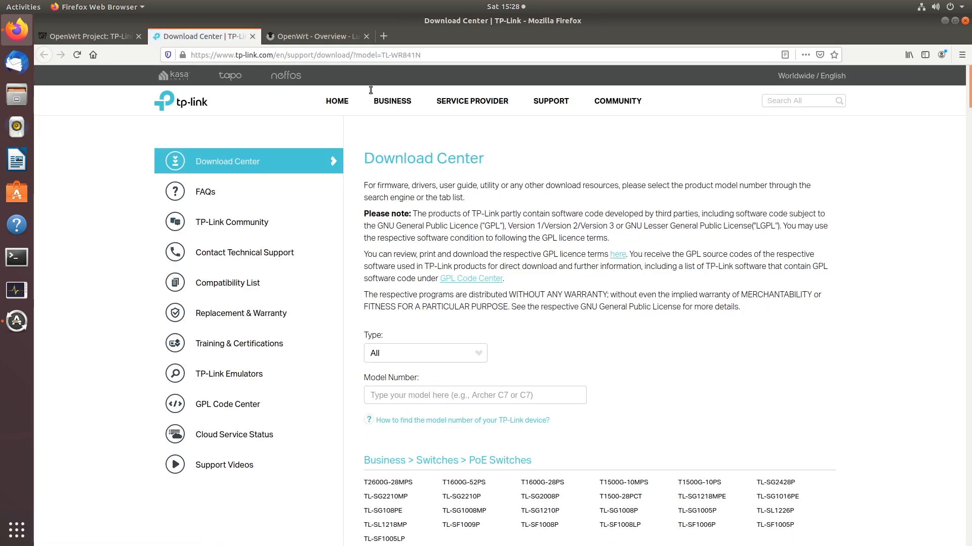
pyautogui.click(324, 39)
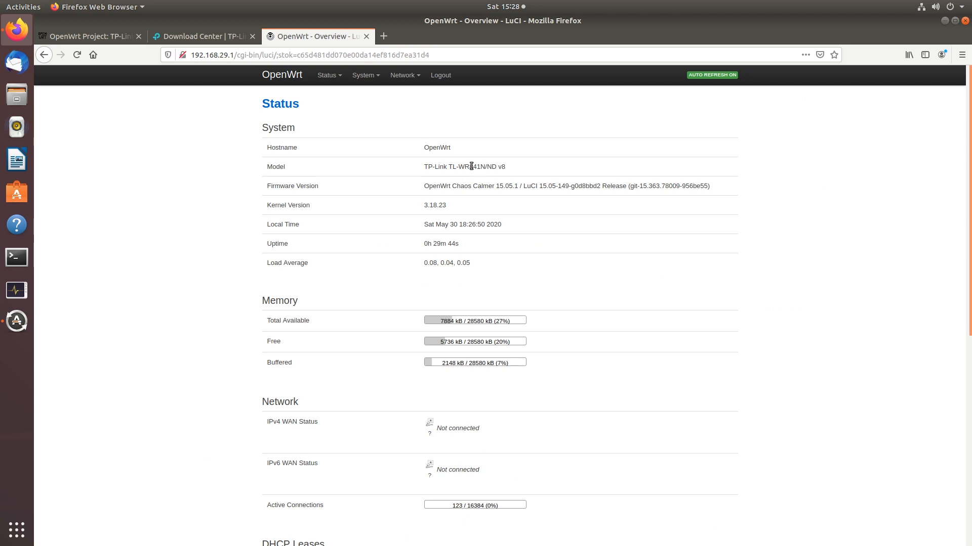
pyautogui.doubleClick(471, 166)
pyautogui.hotkey('ctrl', 'c')
pyautogui.click(215, 38)
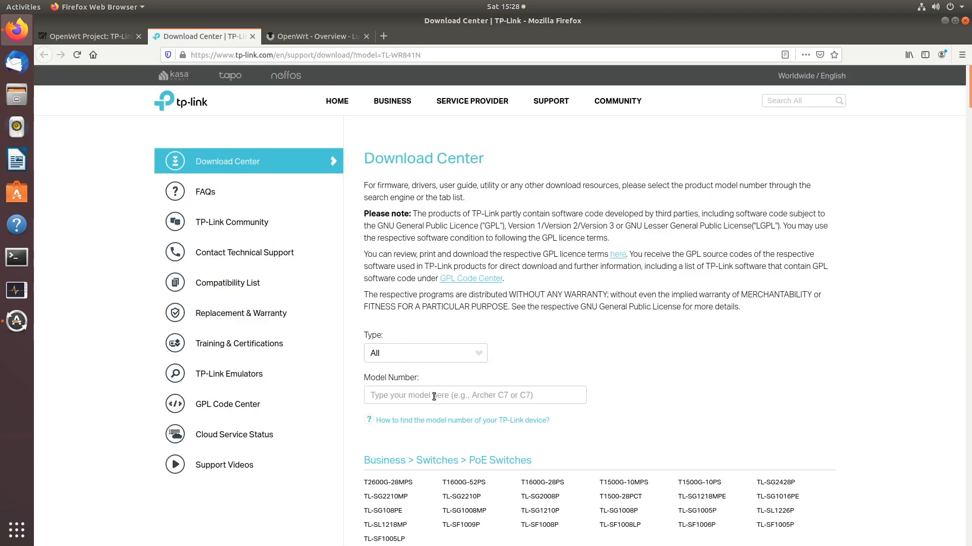
pyautogui.hotkey('ctrl', 'v')
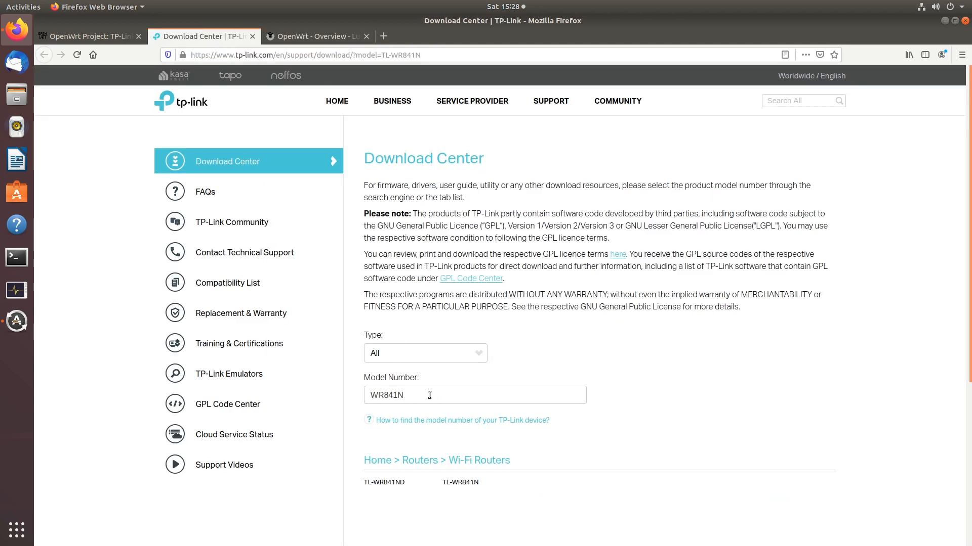
# Open the TL-WR841N download page and choose hardware version V8 firmware
pyautogui.scroll(-1, 662, 348)
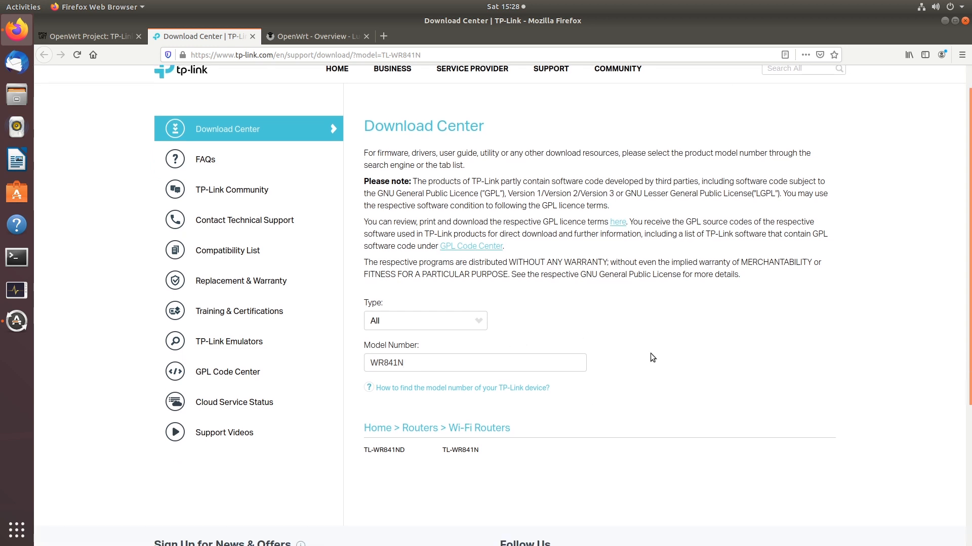
pyautogui.click(457, 426)
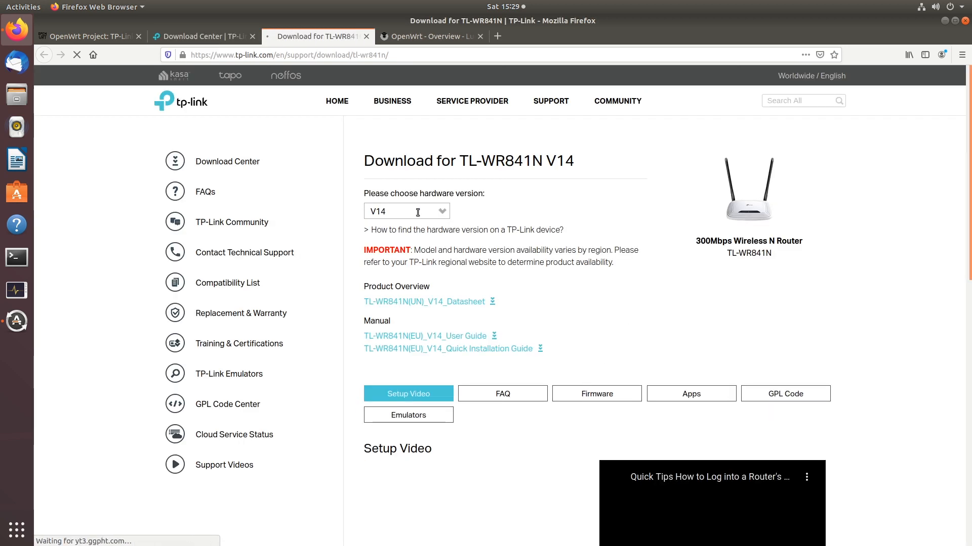
pyautogui.click(417, 213)
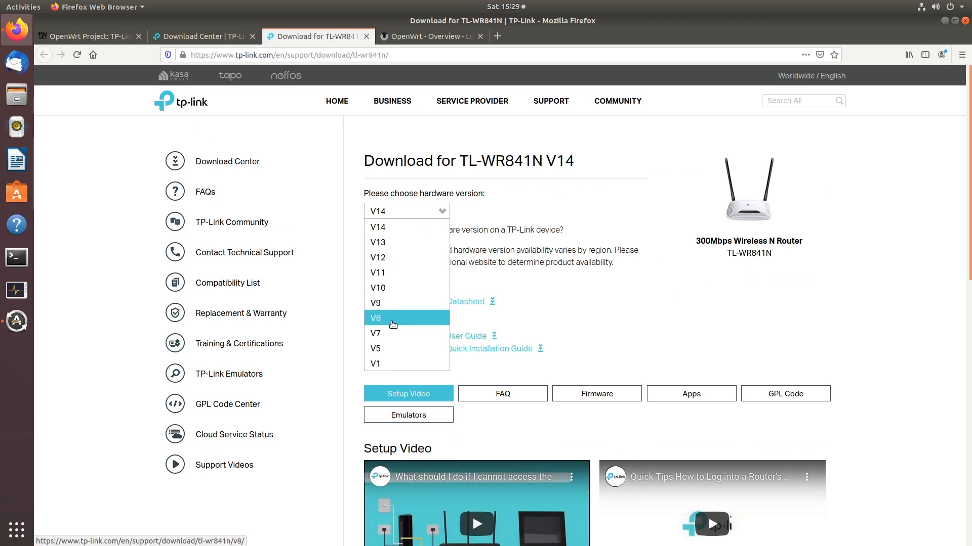
pyautogui.click(393, 319)
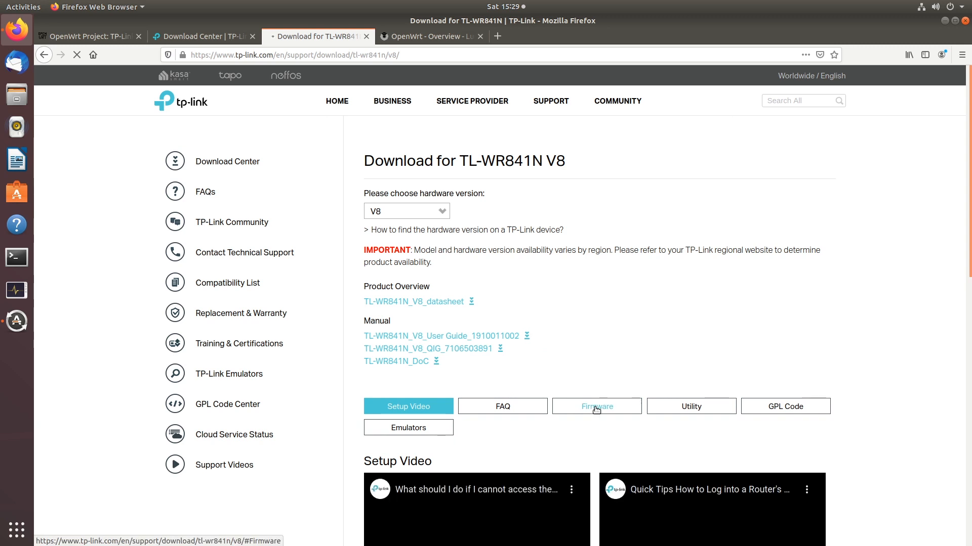
pyautogui.click(596, 407)
# Download and save TL-WR841N_V8_140724.zip, then show it in its folder
pyautogui.scroll(-3, 658, 341)
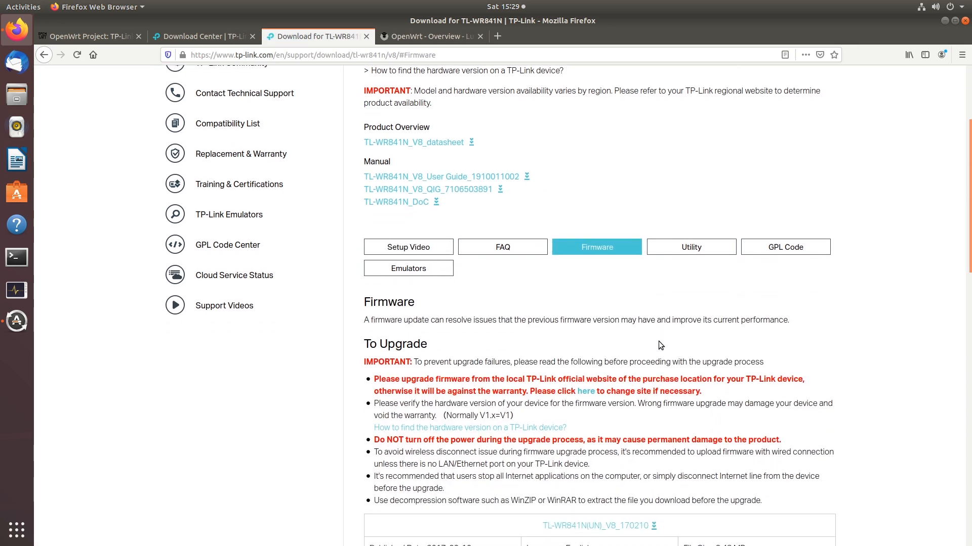
pyautogui.scroll(-4, 657, 341)
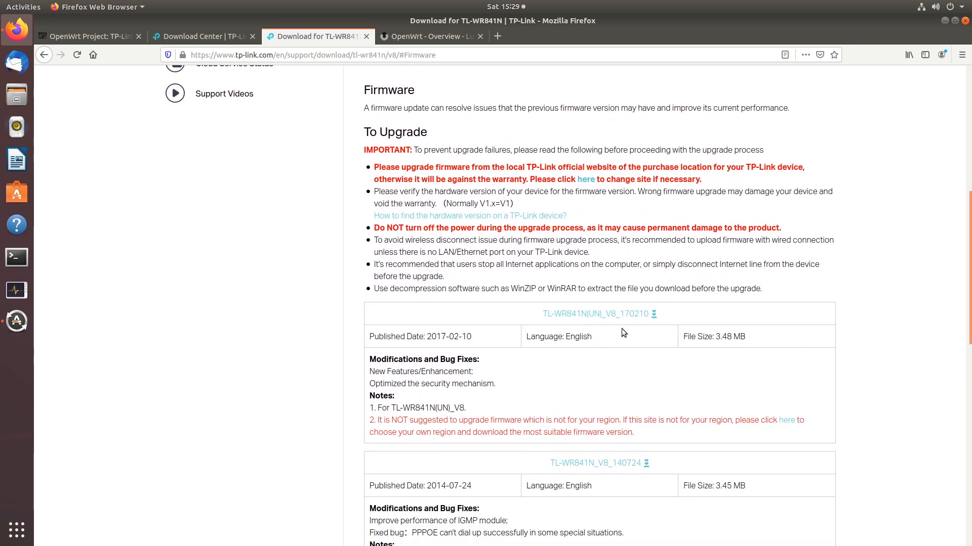
pyautogui.scroll(-2, 603, 354)
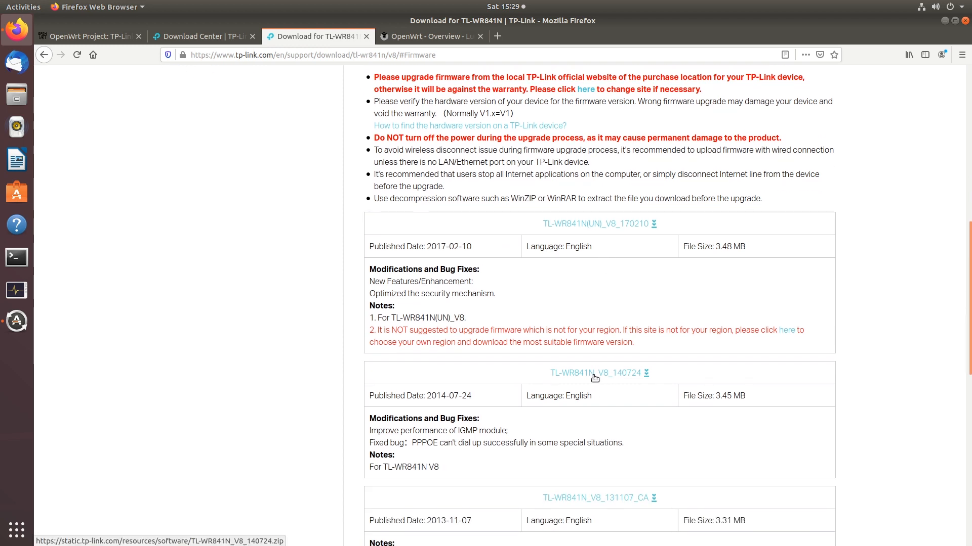
pyautogui.click(595, 378)
pyautogui.click(411, 302)
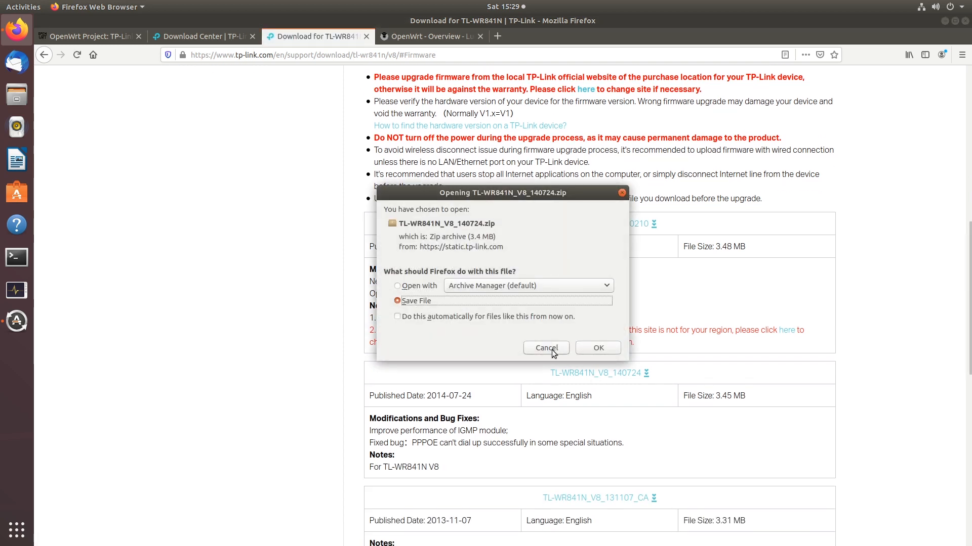
pyautogui.click(599, 350)
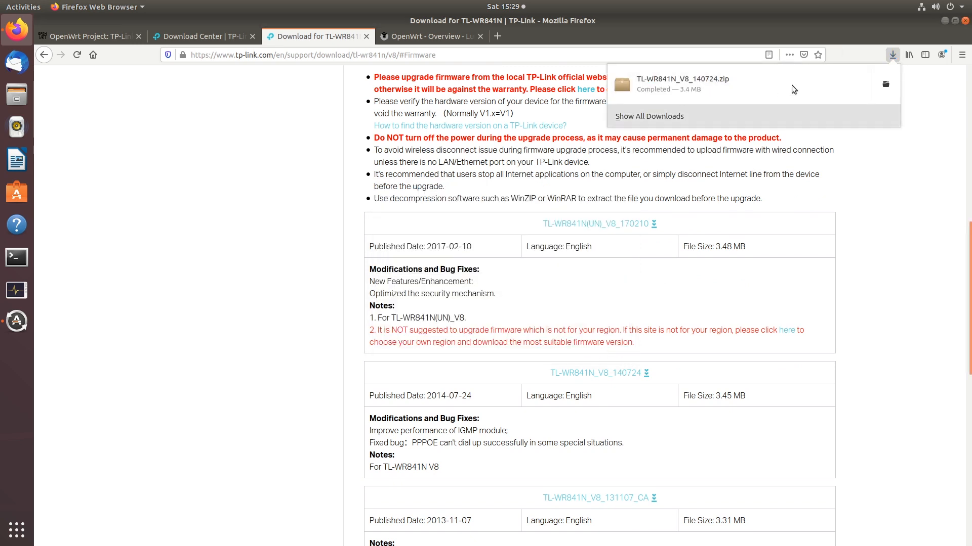
pyautogui.click(885, 90)
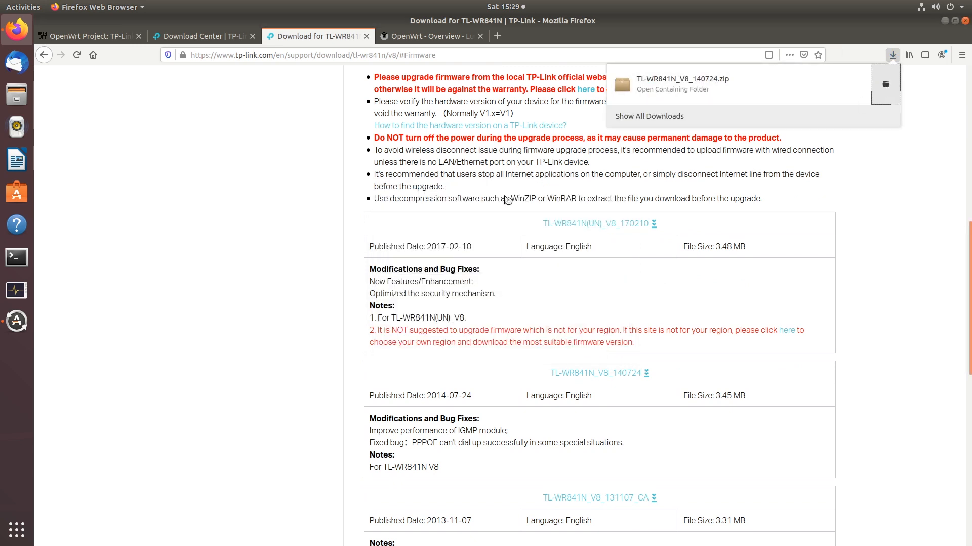
# Extract the firmware zip in Downloads and open the TL-WR841N_V8_140724 folder
pyautogui.rightClick(299, 146)
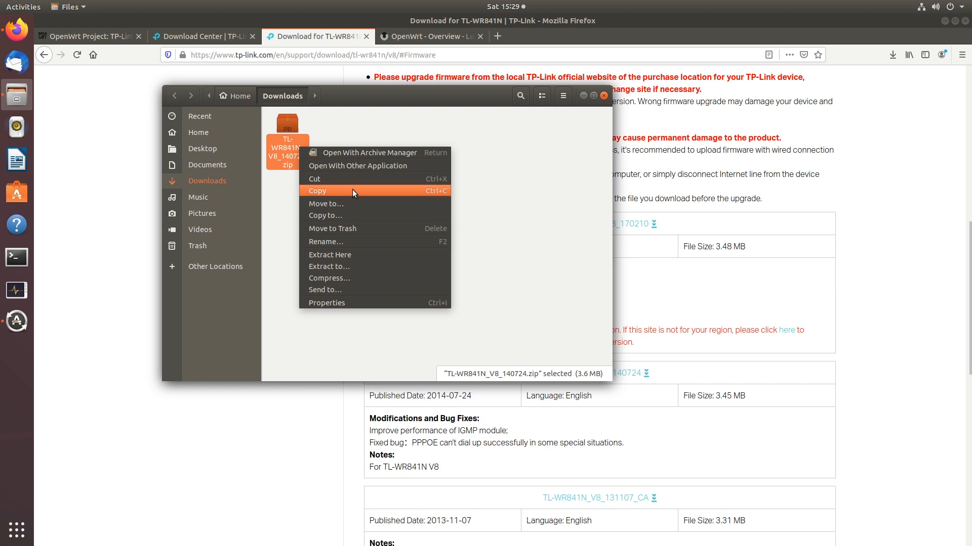
pyautogui.click(360, 255)
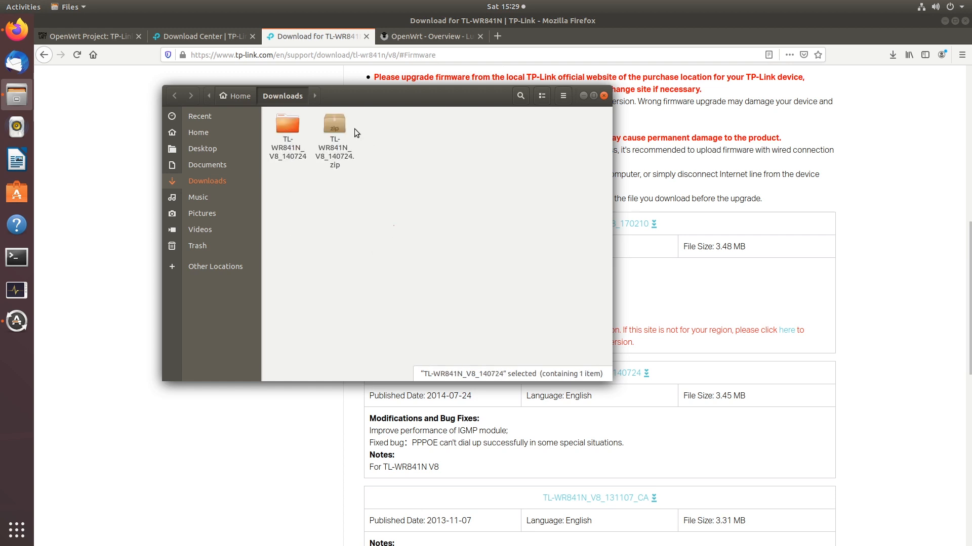
pyautogui.doubleClick(292, 136)
# Inspect the boot date in the wr841nv8_en_3_15_9_up_boot(140724).bin file name
pyautogui.click(340, 146)
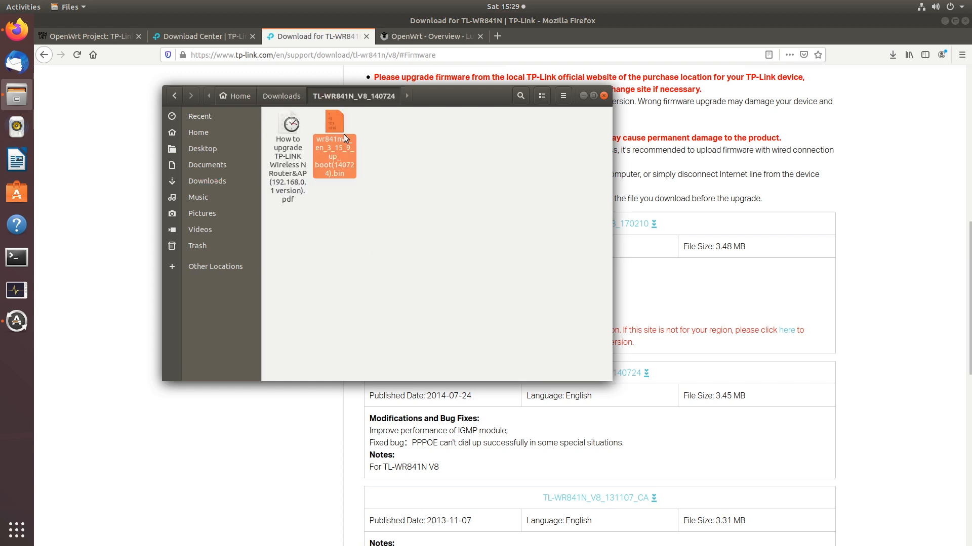
pyautogui.press('F2')
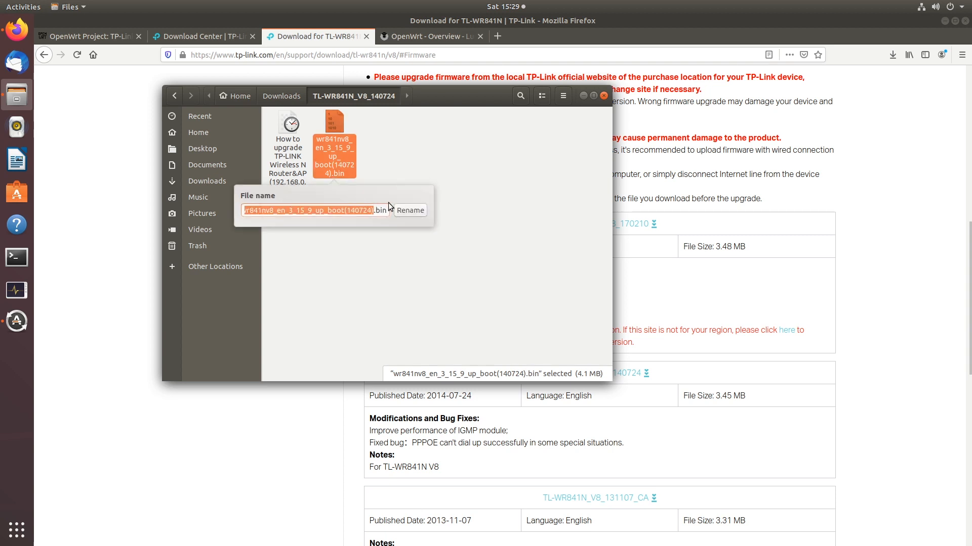
pyautogui.click(359, 210)
pyautogui.moveTo(373, 210); pyautogui.dragTo(329, 211)
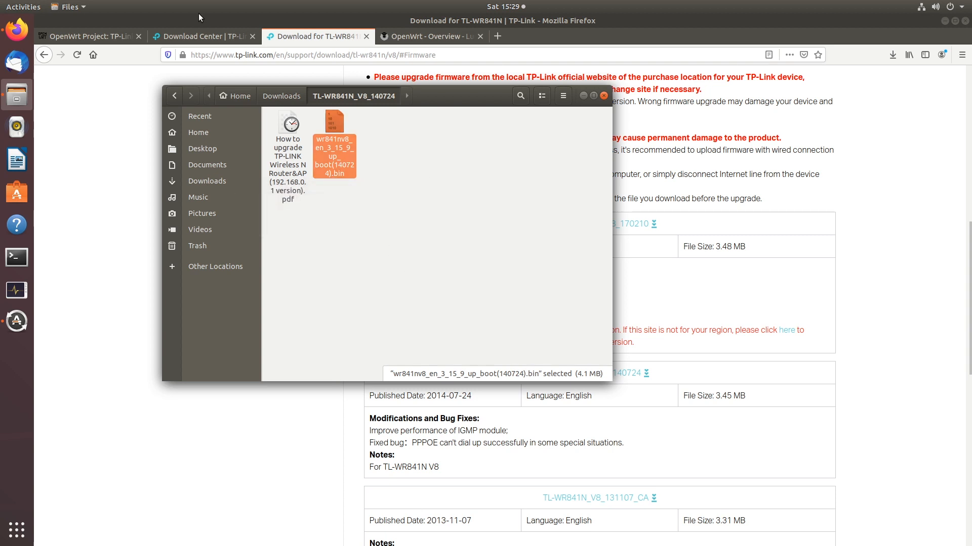
pyautogui.click(96, 37)
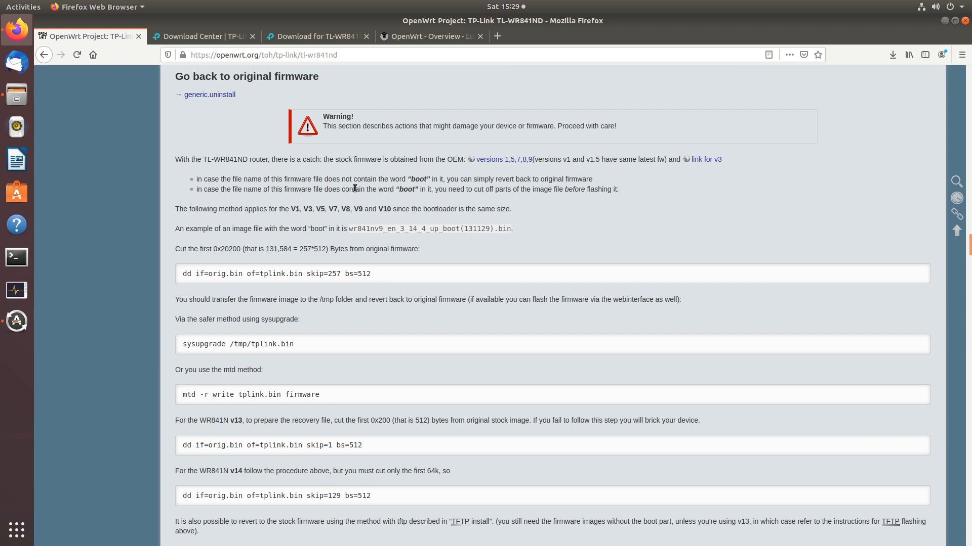
# Read the wiki's boot-image and cut-first-0x20200-bytes dd instructions, then open a new Terminal window
pyautogui.moveTo(324, 189); pyautogui.dragTo(616, 190)
pyautogui.click(436, 189)
pyautogui.moveTo(176, 249); pyautogui.dragTo(444, 249)
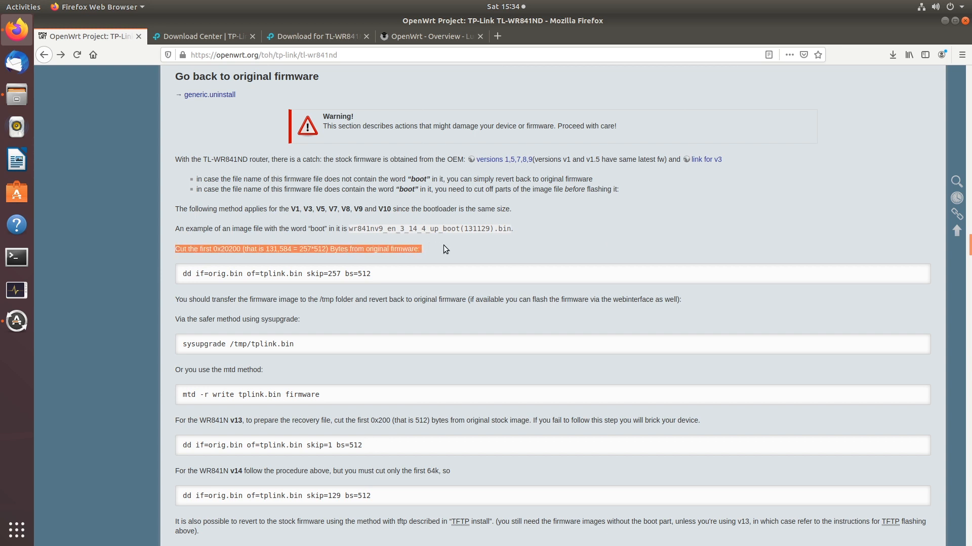
pyautogui.click(474, 247)
pyautogui.moveTo(248, 274); pyautogui.dragTo(210, 274)
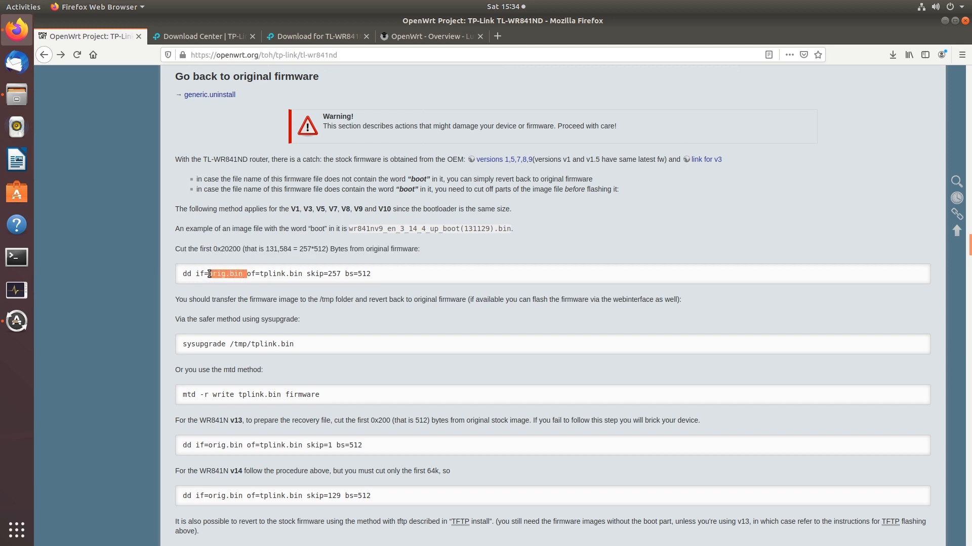
pyautogui.tripleClick(363, 226)
pyautogui.click(561, 246)
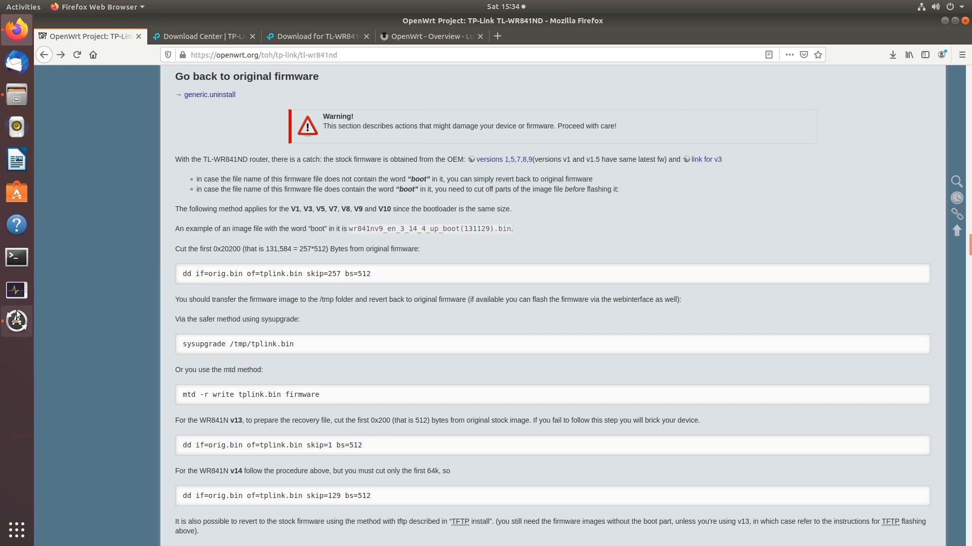
pyautogui.click(17, 257)
# Place the terminal beside the wiki, cd into Downloads/TL-WR841N_V8_140724 and list its files
pyautogui.moveTo(167, 41); pyautogui.dragTo(683, 115)
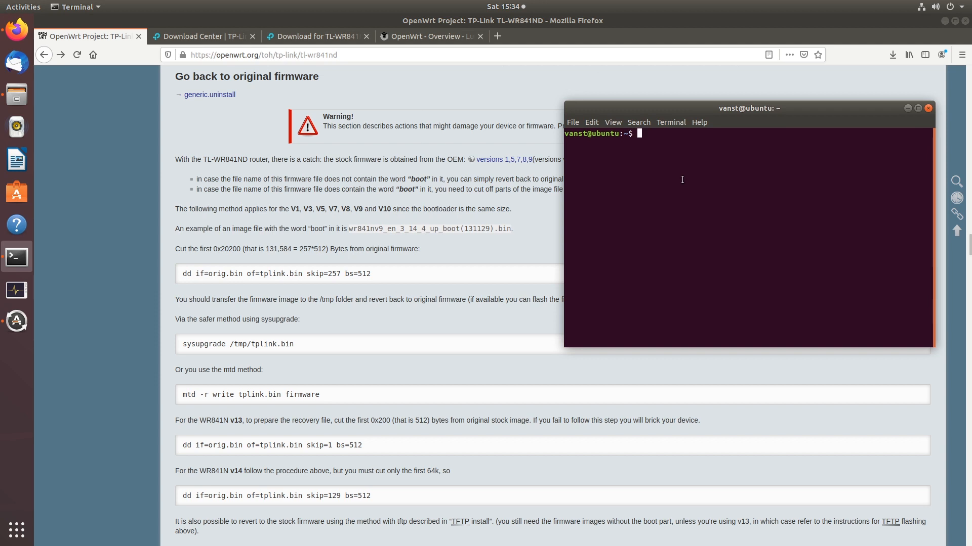
pyautogui.write('cd Do')
pyautogui.press('Tab')
pyautogui.write('TL')
pyautogui.press('Tab')
pyautogui.press('Return')
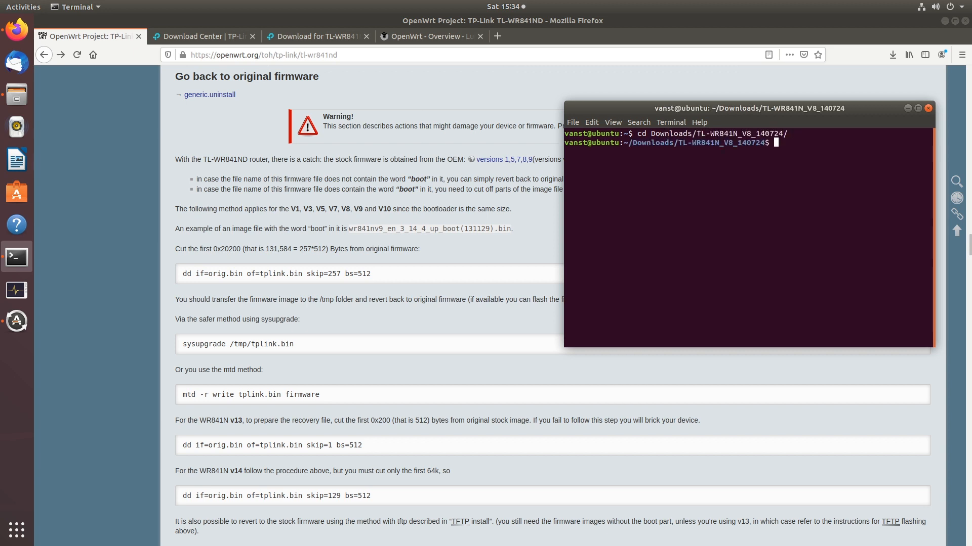
pyautogui.write('ls')
pyautogui.press('Return')
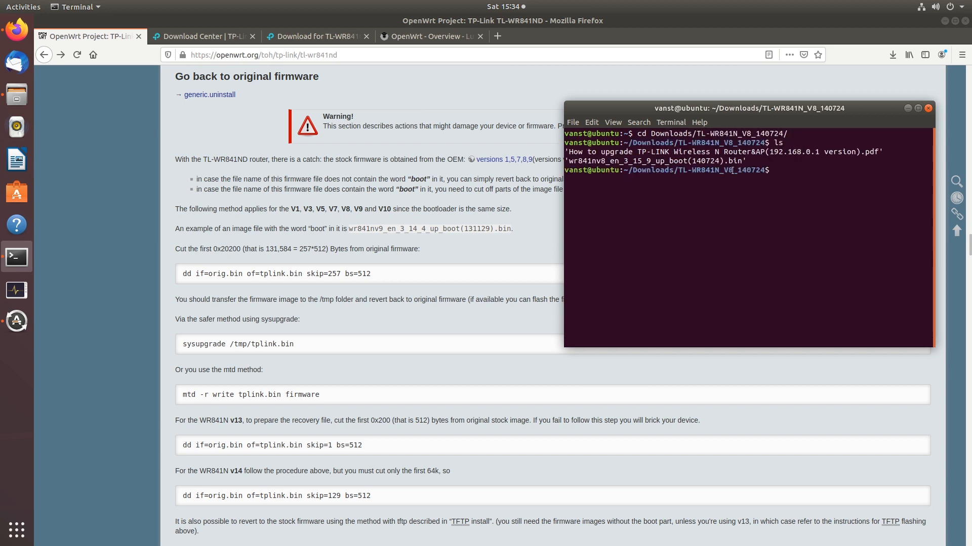
pyautogui.moveTo(754, 161); pyautogui.dragTo(567, 162)
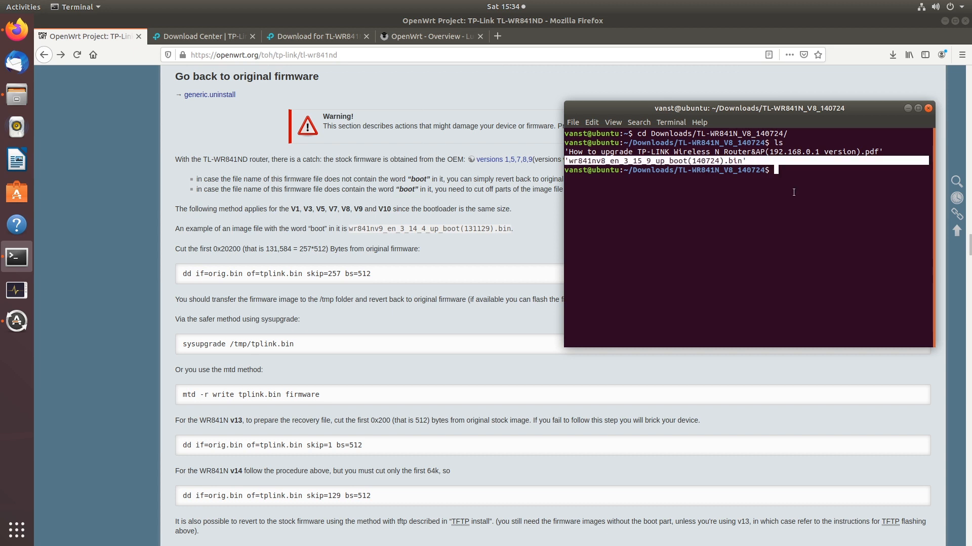
pyautogui.click(809, 179)
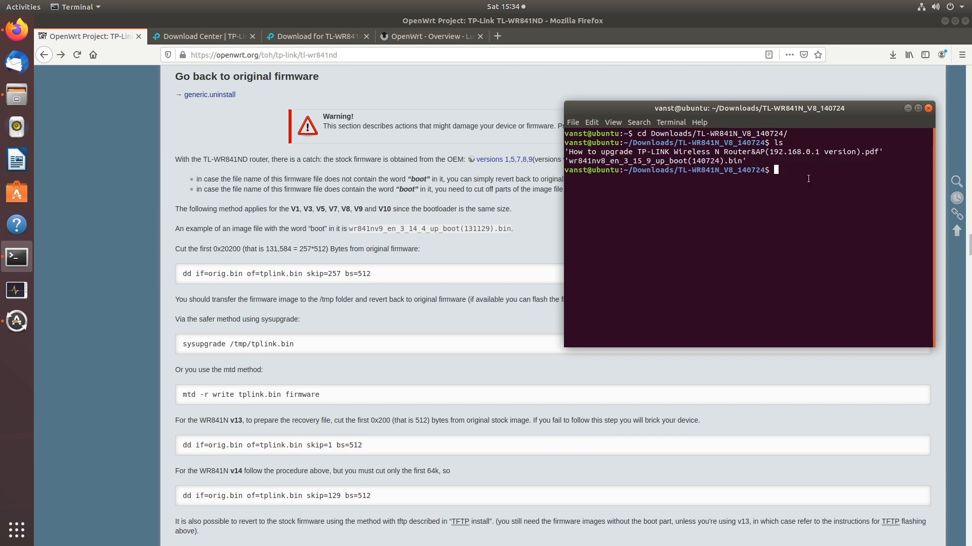
# Create tplink.bin with dd skip=257 bs=512 from the boot .bin and confirm it with ls
pyautogui.write('dd if=w')
pyautogui.press('Tab')
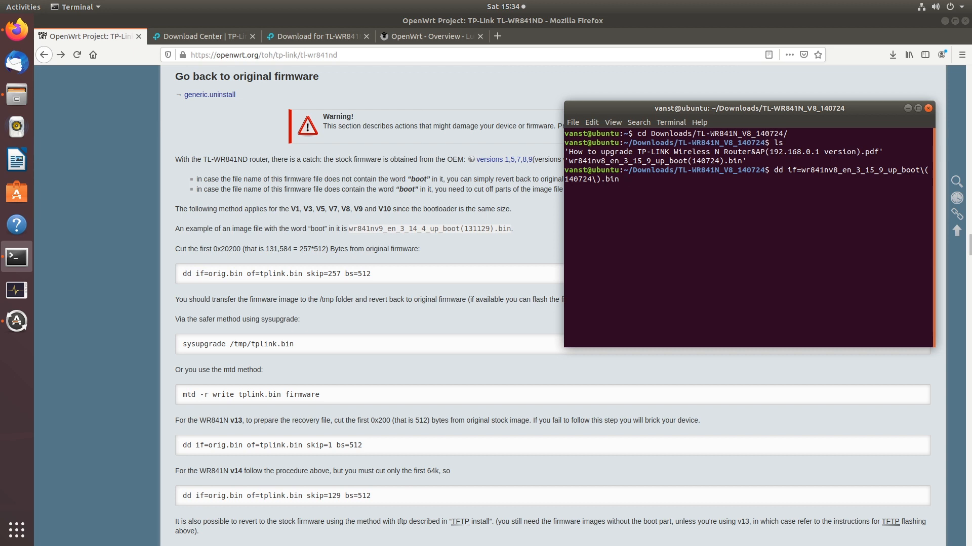
pyautogui.write('of=tplink.bin skip=257 bs =512')
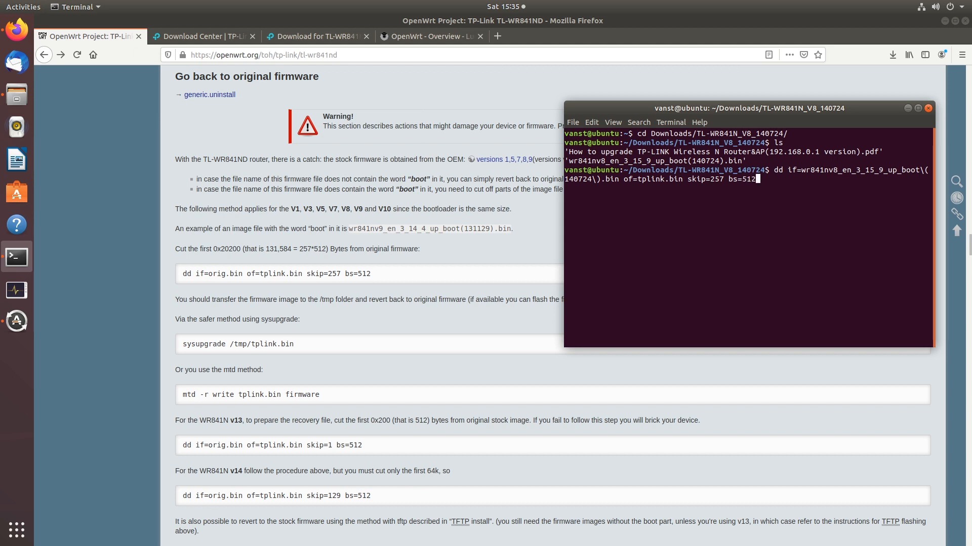
pyautogui.press('Return')
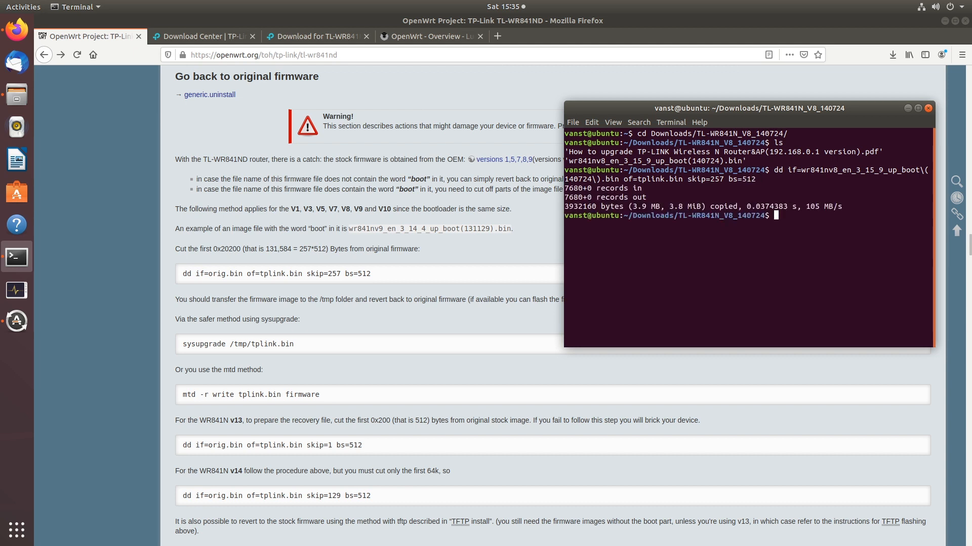
pyautogui.write('ls')
pyautogui.press('Return')
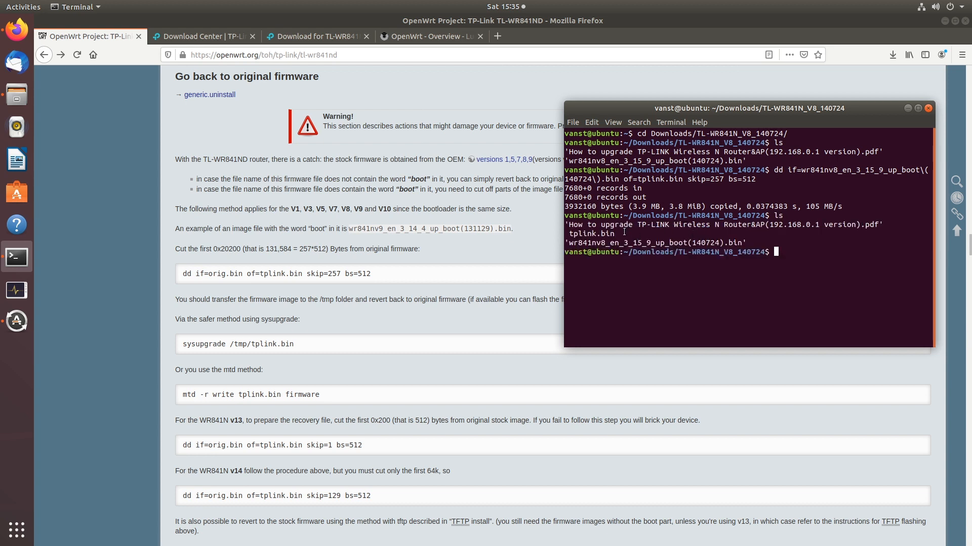
pyautogui.moveTo(619, 233); pyautogui.dragTo(592, 234)
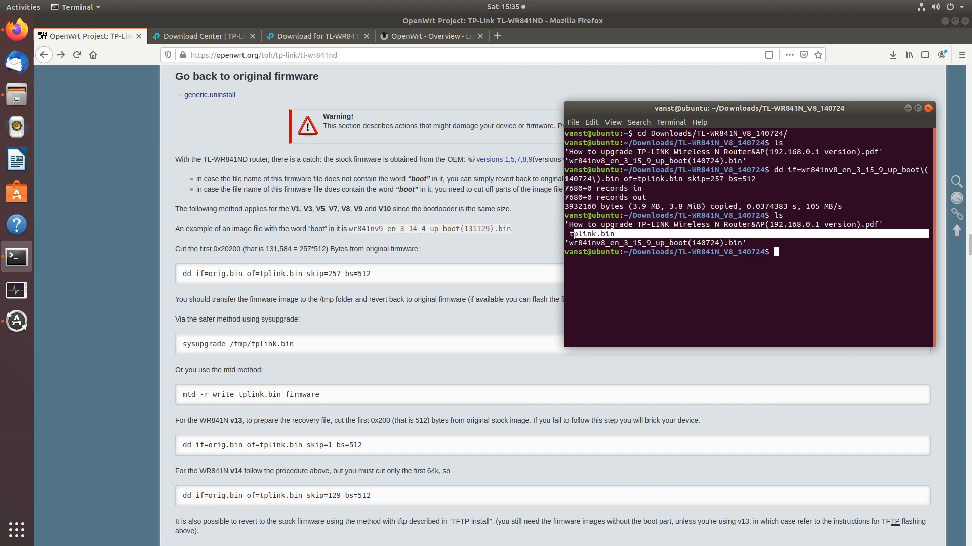
pyautogui.doubleClick(605, 234)
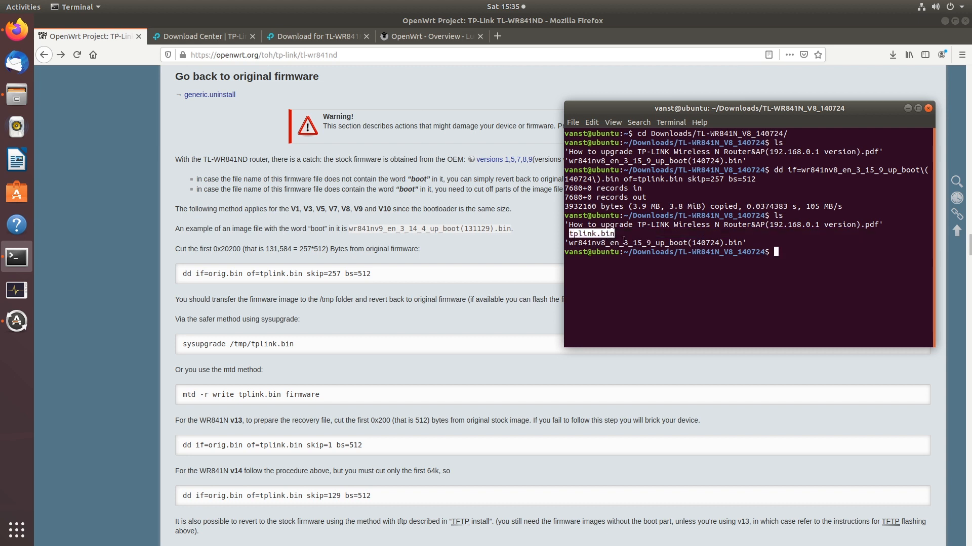
pyautogui.click(480, 308)
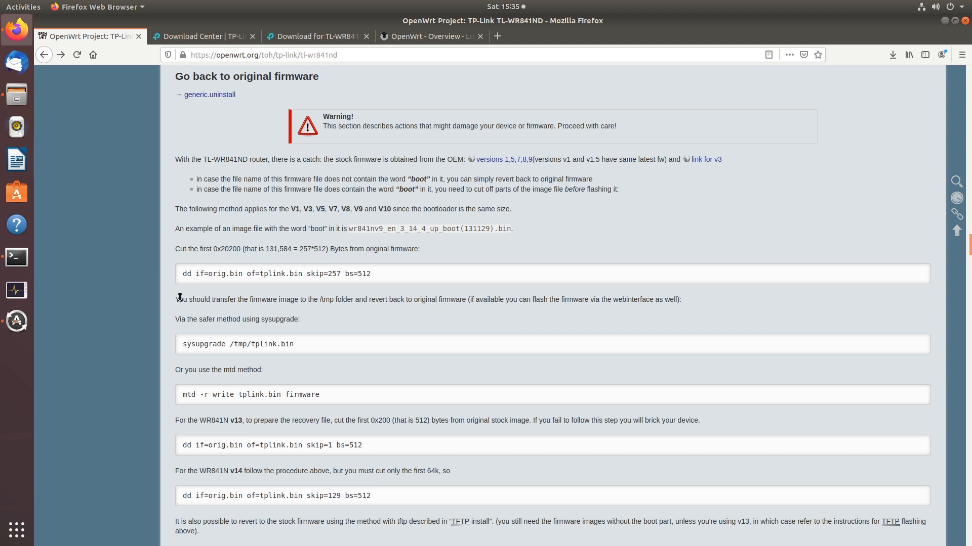
# Read the wiki's note on flashing via the web interface and open the router's Backup / Flash Firmware page
pyautogui.moveTo(180, 299); pyautogui.dragTo(700, 297)
pyautogui.click(429, 307)
pyautogui.moveTo(469, 303); pyautogui.dragTo(681, 302)
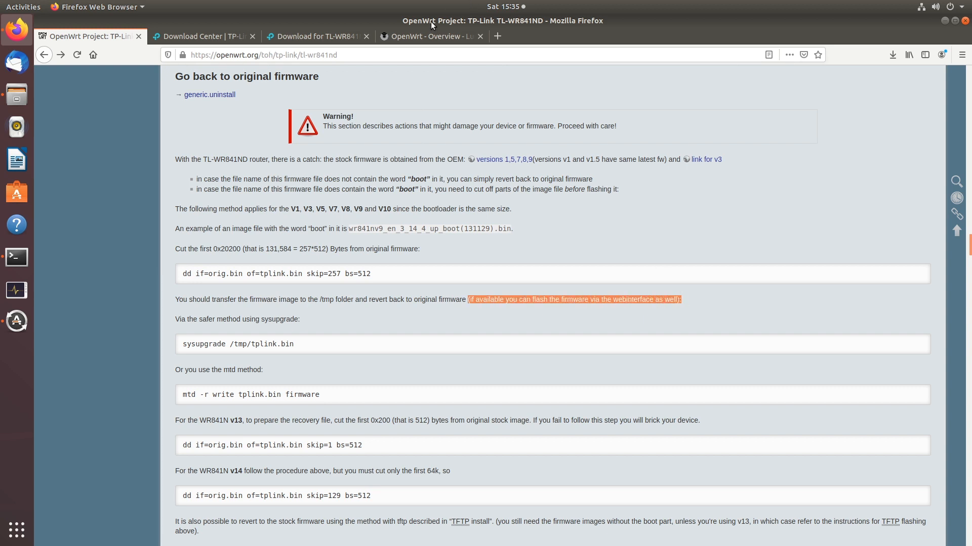
pyautogui.click(430, 34)
pyautogui.click(323, 58)
pyautogui.press('Return')
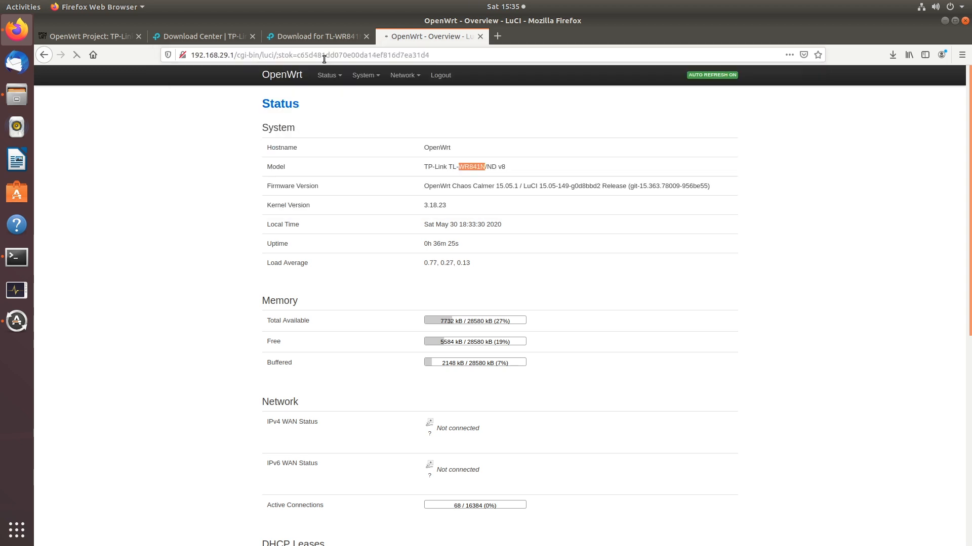
pyautogui.click(365, 76)
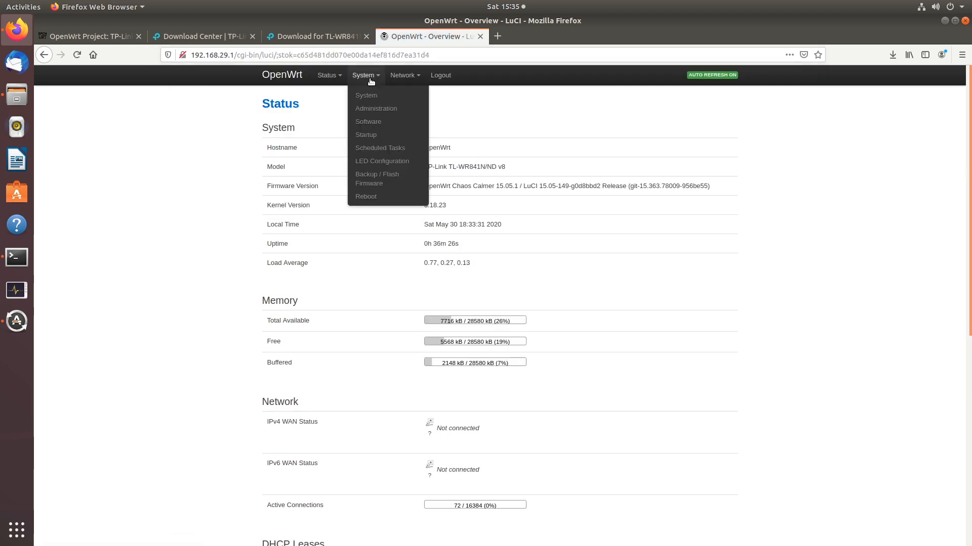
pyautogui.click(376, 181)
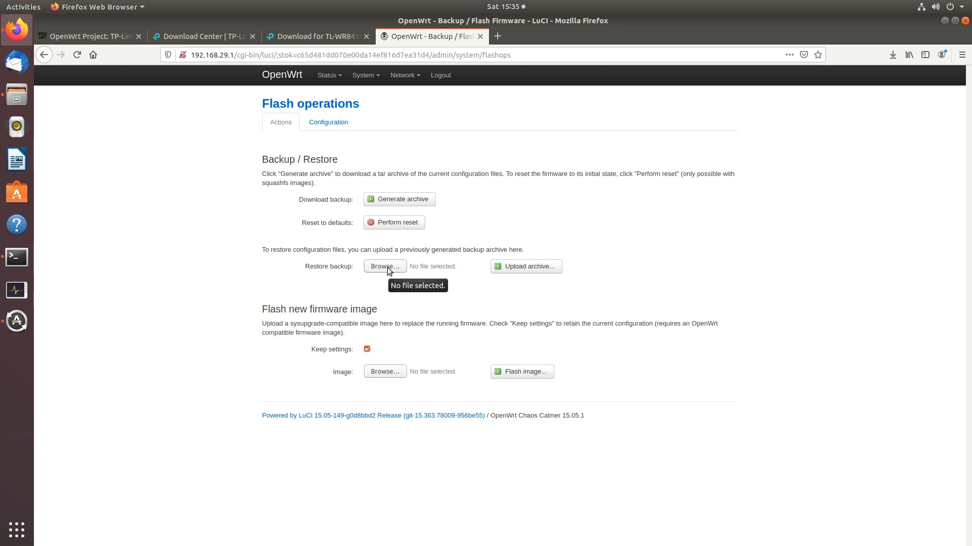
# Flash tplink.bin from Downloads/TL-WR841N_V8_140724 with Keep settings unchecked
pyautogui.moveTo(251, 309); pyautogui.dragTo(379, 308)
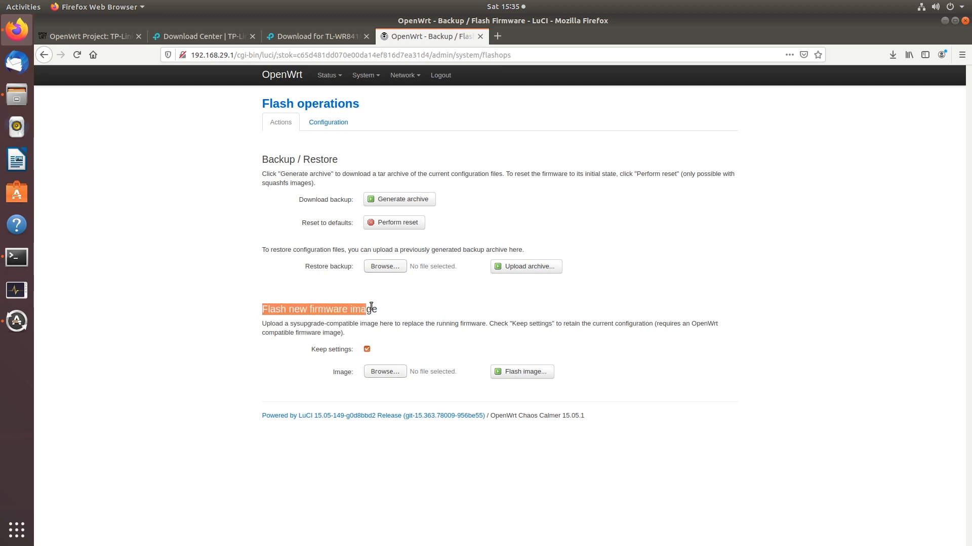
pyautogui.click(389, 350)
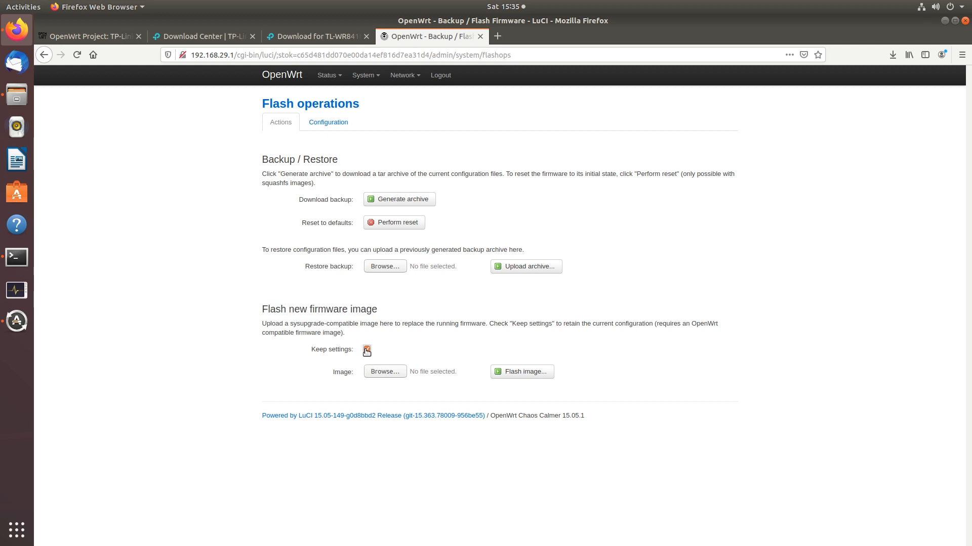
pyautogui.click(367, 350)
pyautogui.click(390, 375)
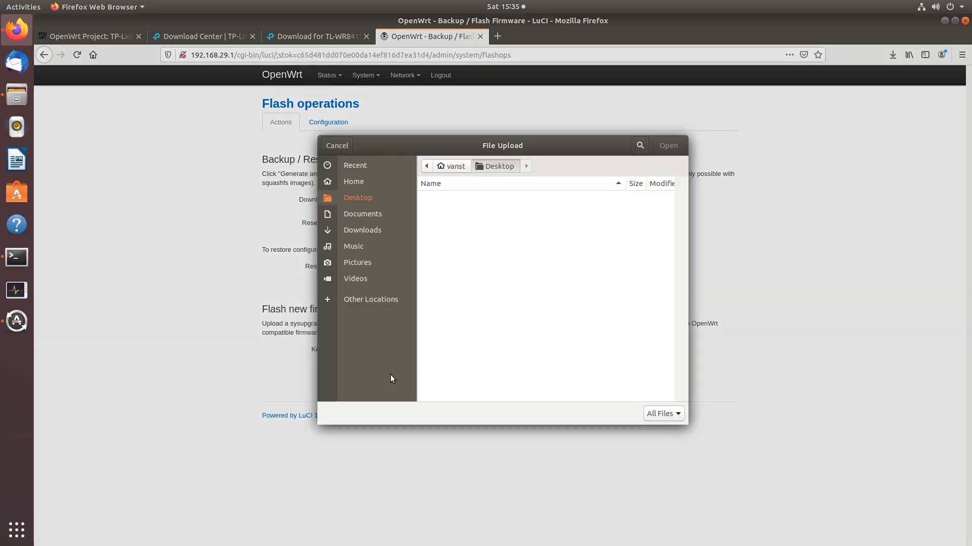
pyautogui.click(368, 225)
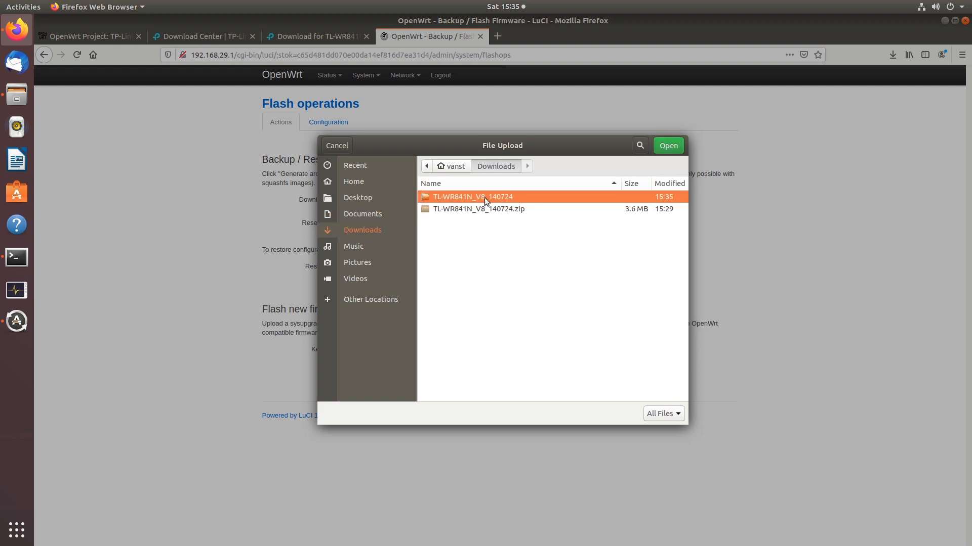
pyautogui.doubleClick(484, 197)
pyautogui.click(451, 208)
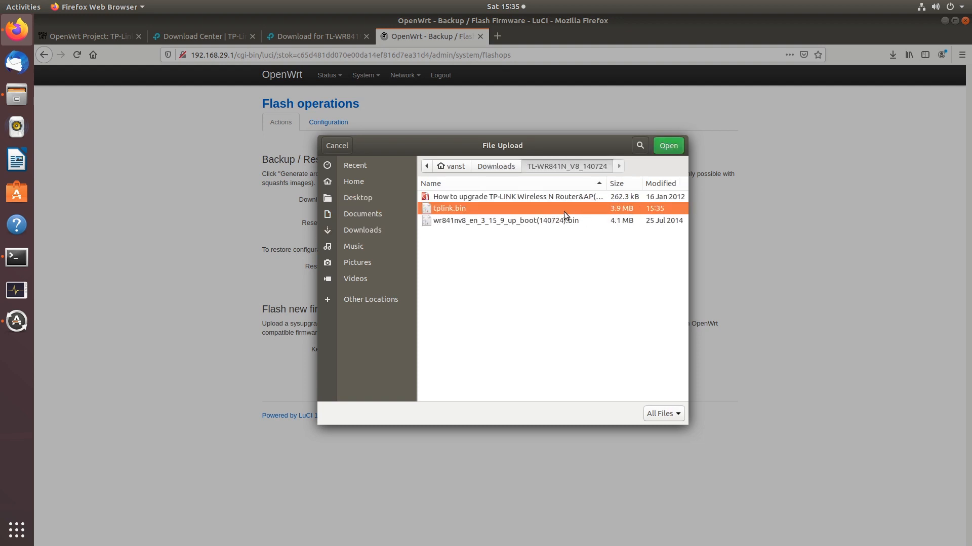
pyautogui.click(669, 151)
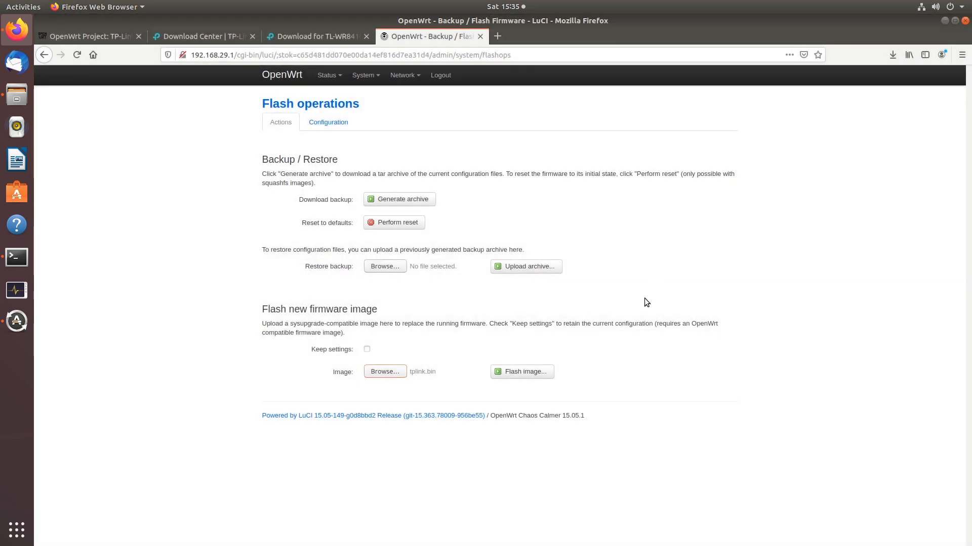
pyautogui.click(518, 373)
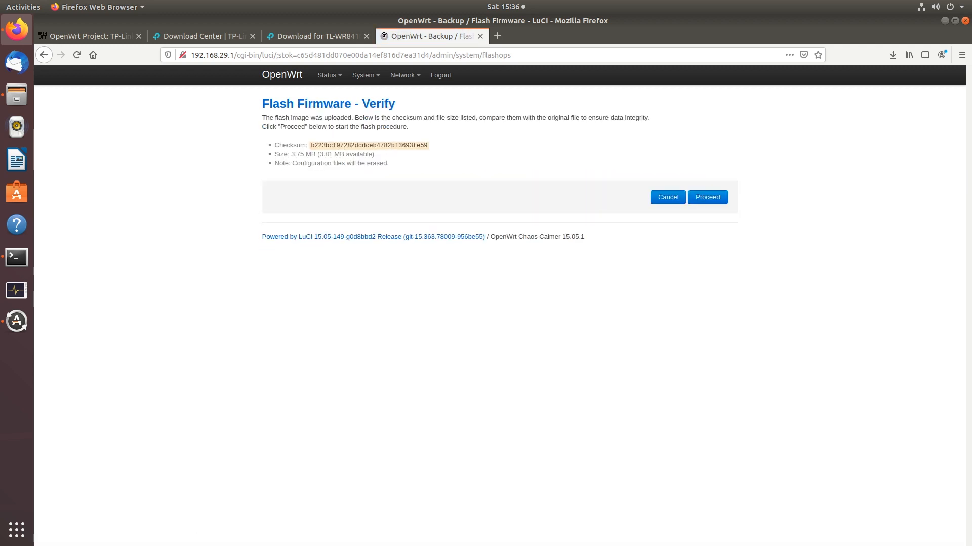
# Proceed with flashing the checksum-verified tplink.bin image to the router
pyautogui.click(713, 202)
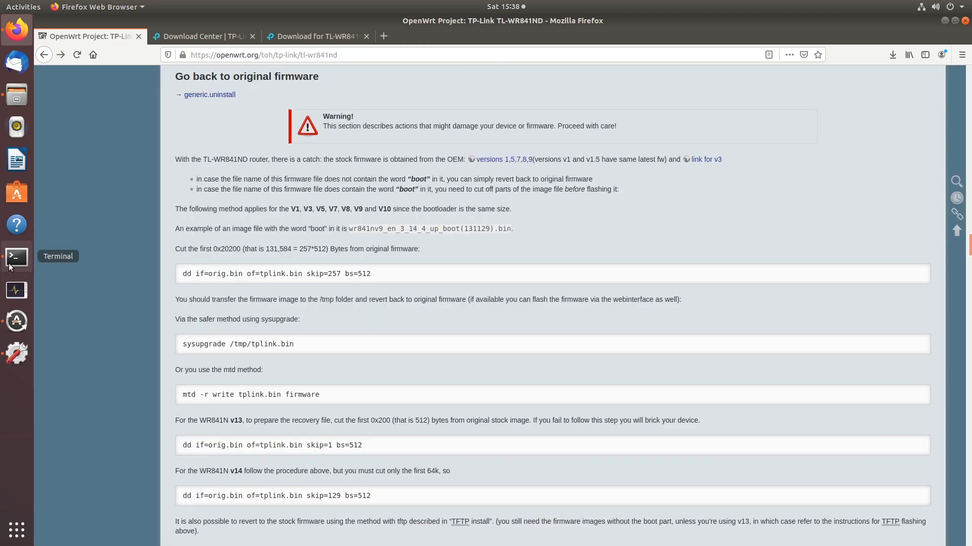
# Ping 192.168.0.1 in the terminal until 5 of 5 replies return with 0% loss, then go back to Firefox
pyautogui.click(10, 264)
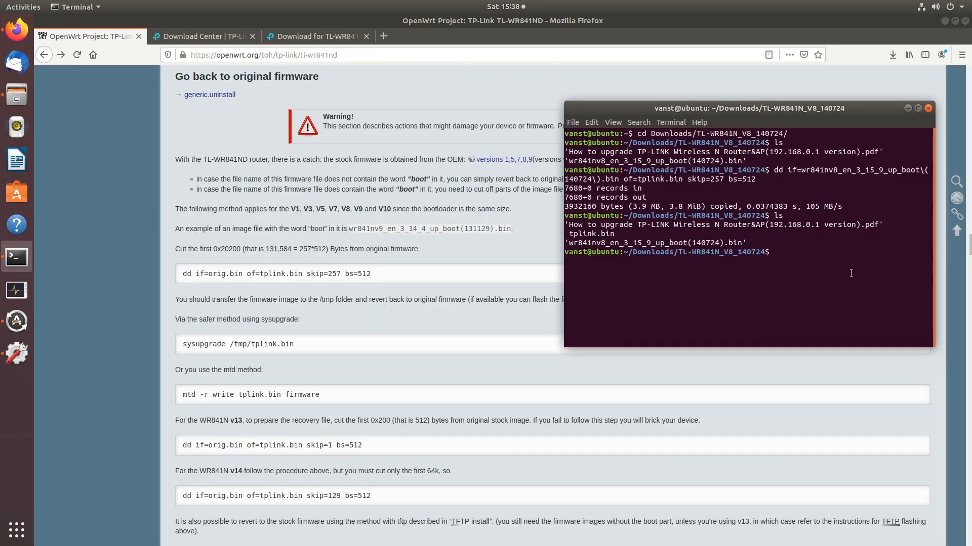
pyautogui.write('ping 192.168.0.1')
pyautogui.press('Return')
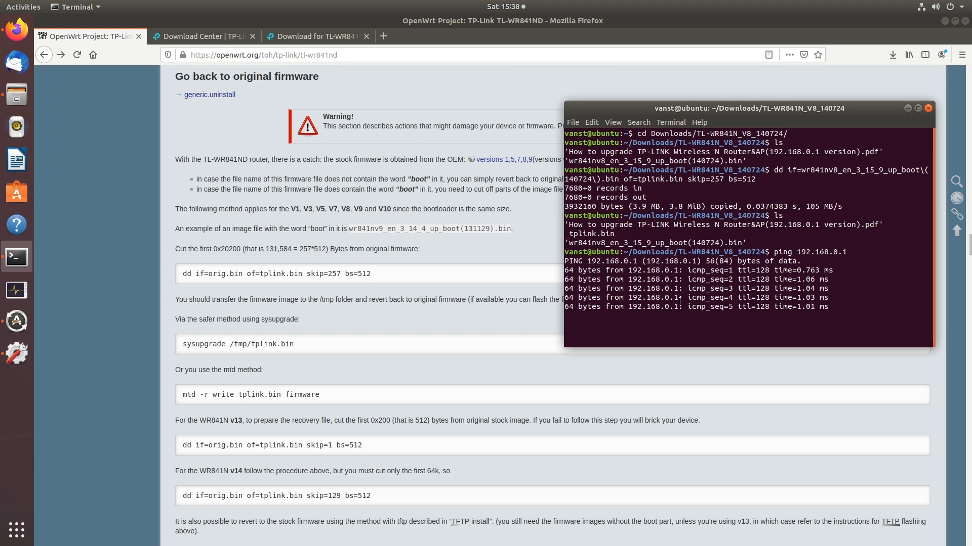
pyautogui.hotkey('ctrl', 'c')
pyautogui.moveTo(678, 288); pyautogui.dragTo(628, 289)
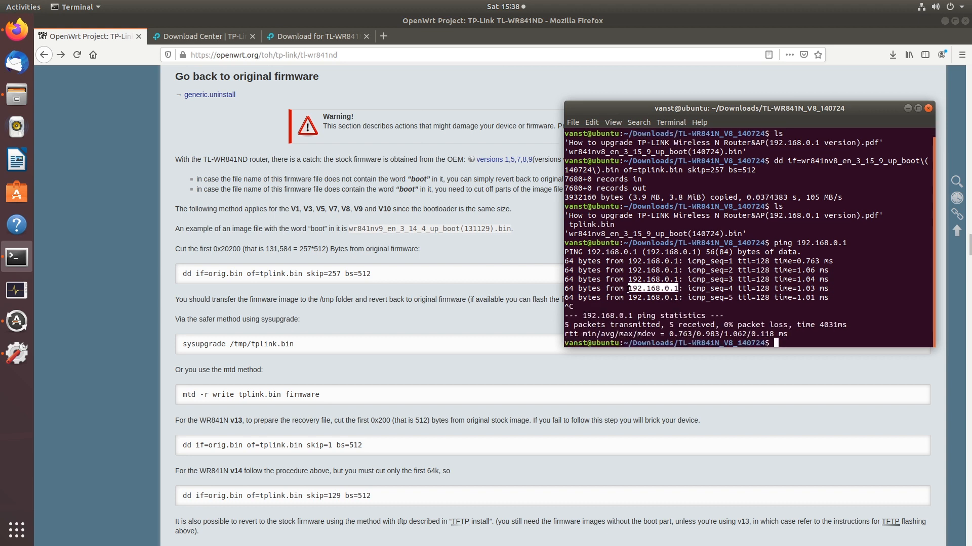
pyautogui.press('Return')
pyautogui.click(586, 380)
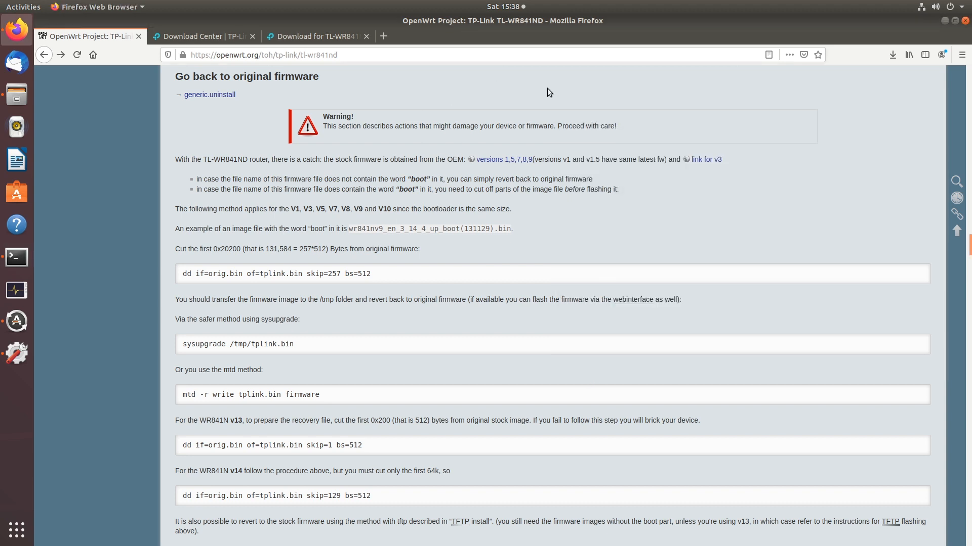
# Open a new private Firefox window and load 192.168.0.1
pyautogui.click(962, 56)
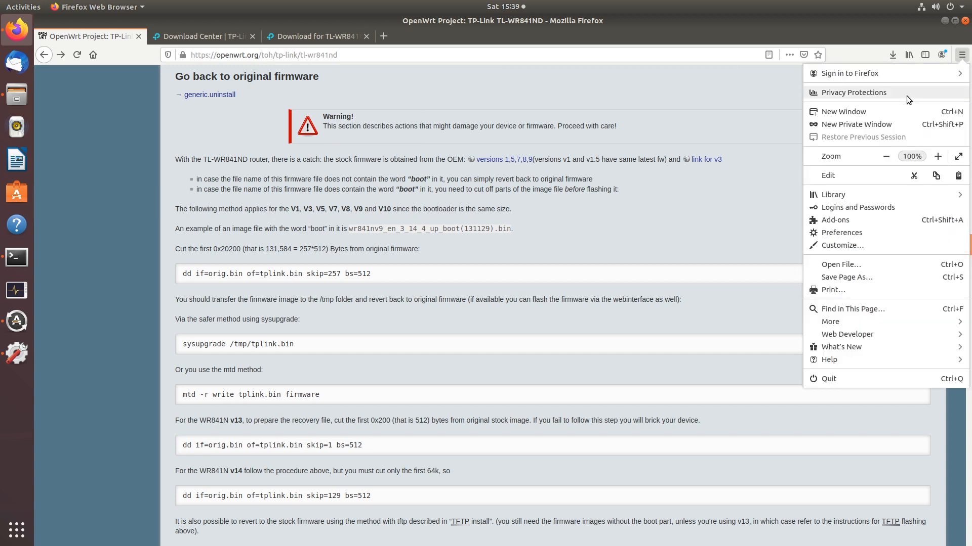
pyautogui.click(866, 124)
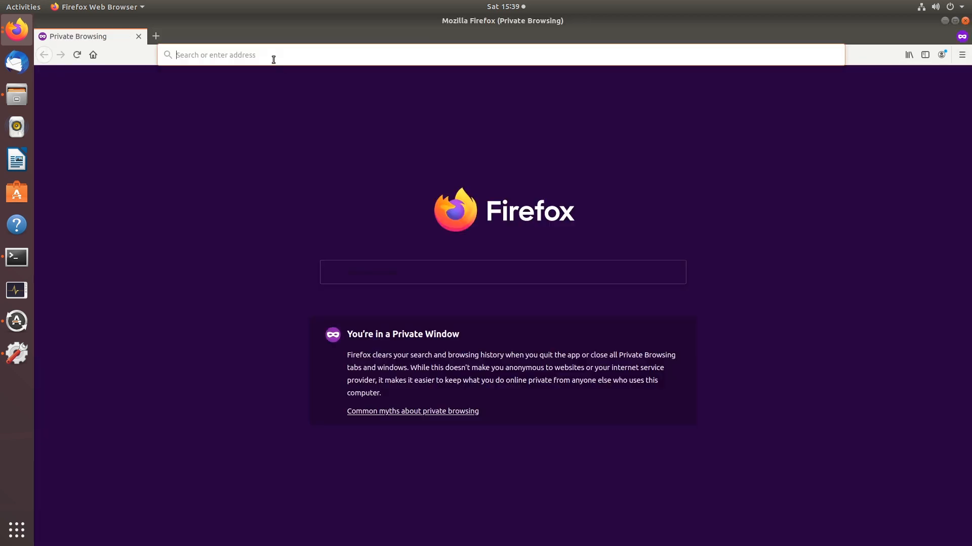
pyautogui.write('192.168.')
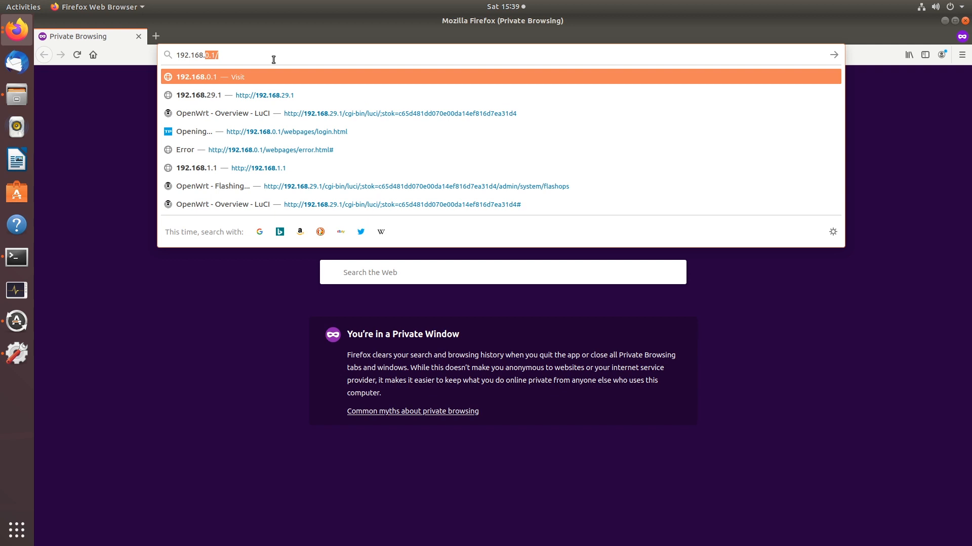
pyautogui.write('0.1')
pyautogui.press('Return')
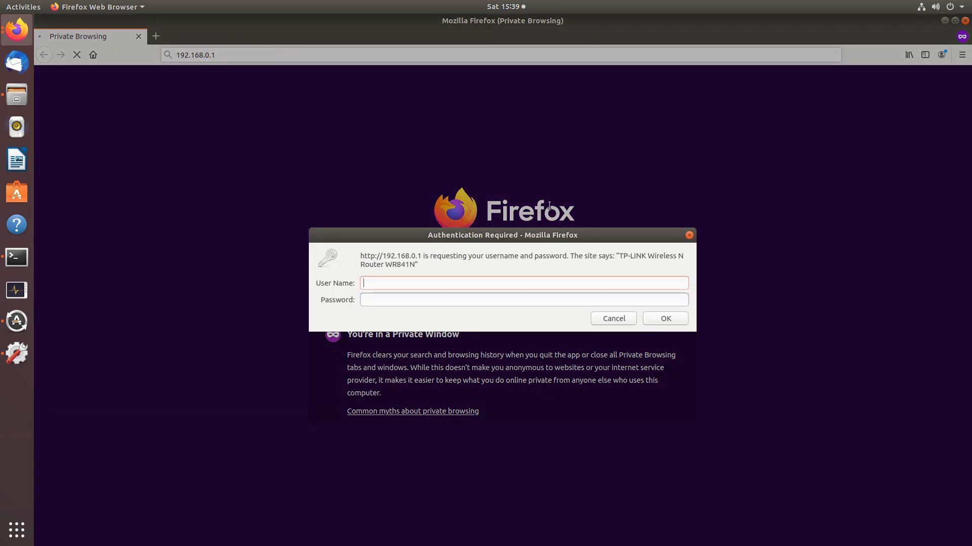
# Log in as admin and check the Status page: firmware 3.15.9, hardware WR841N v8
pyautogui.moveTo(619, 256); pyautogui.dragTo(658, 263)
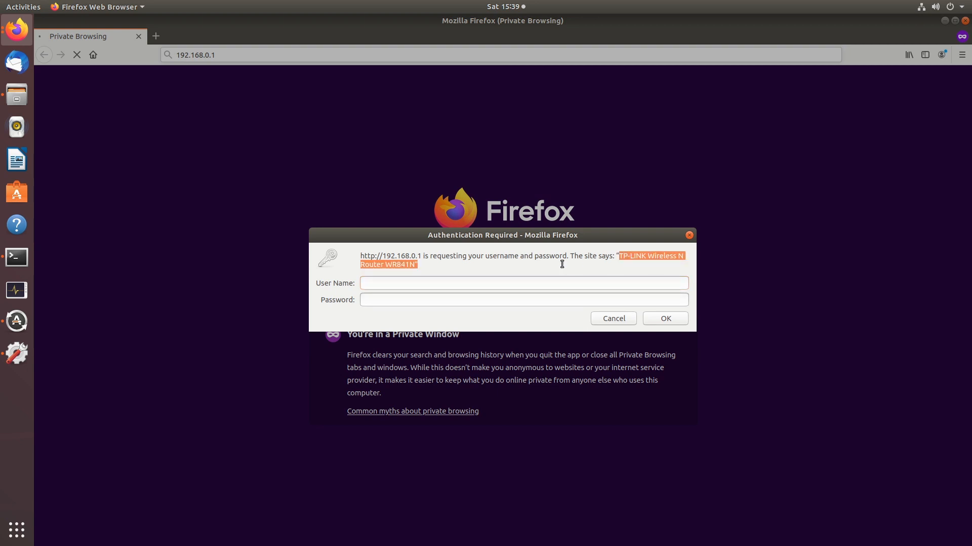
pyautogui.click(562, 264)
pyautogui.write('admin')
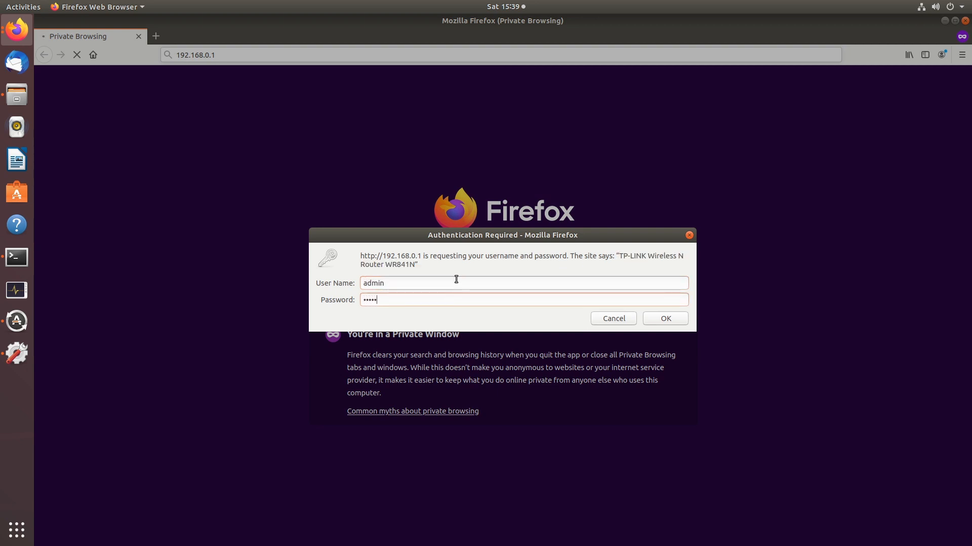
pyautogui.press('Return')
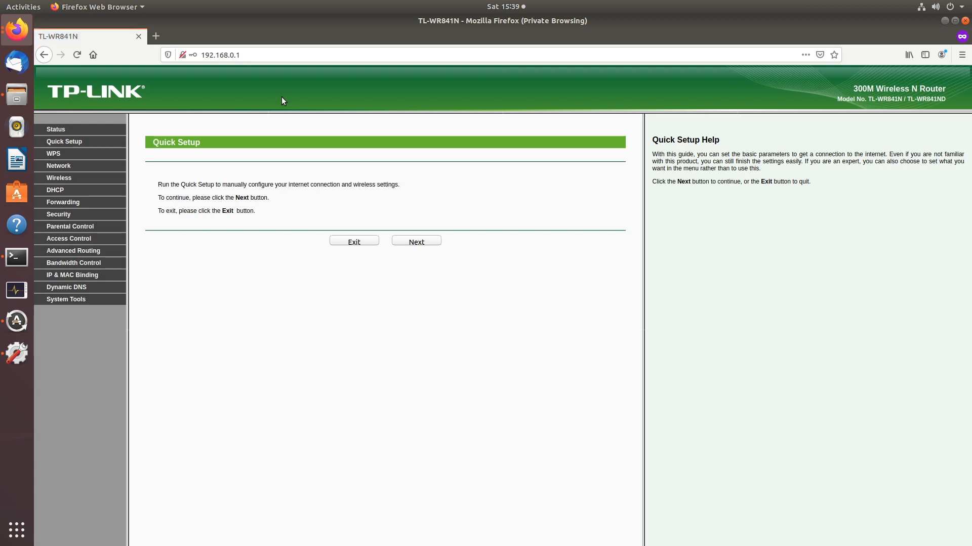
pyautogui.click(54, 130)
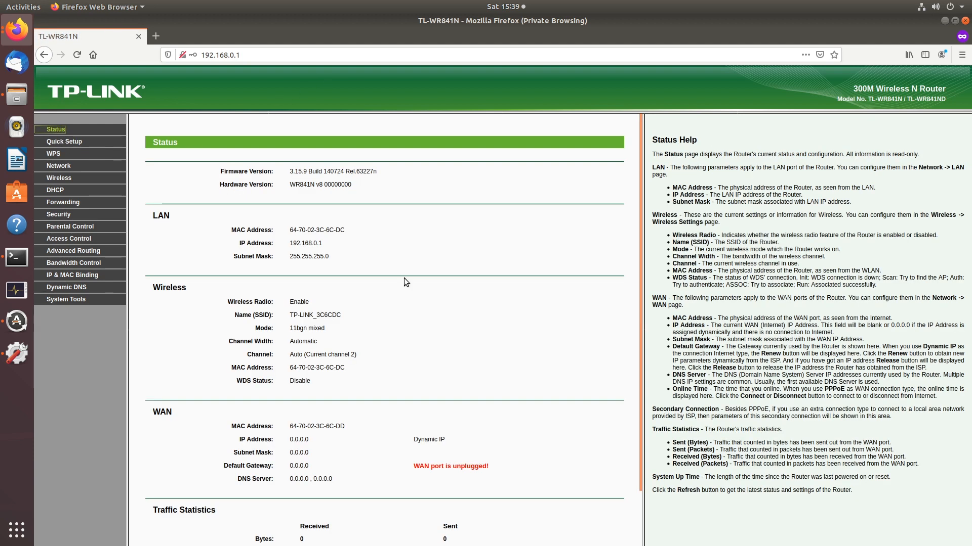
pyautogui.moveTo(289, 185); pyautogui.dragTo(411, 193)
pyautogui.click(411, 193)
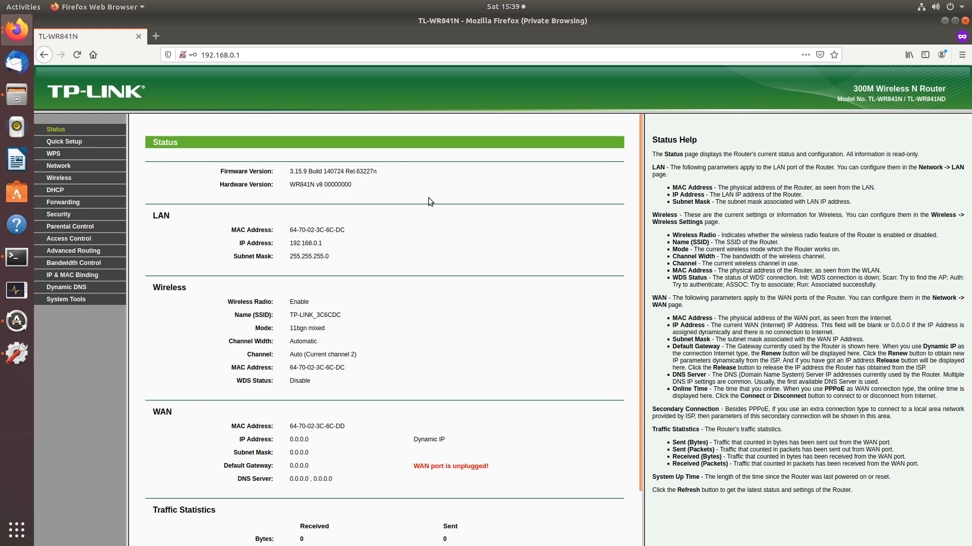
pyautogui.scroll(-3, 428, 197)
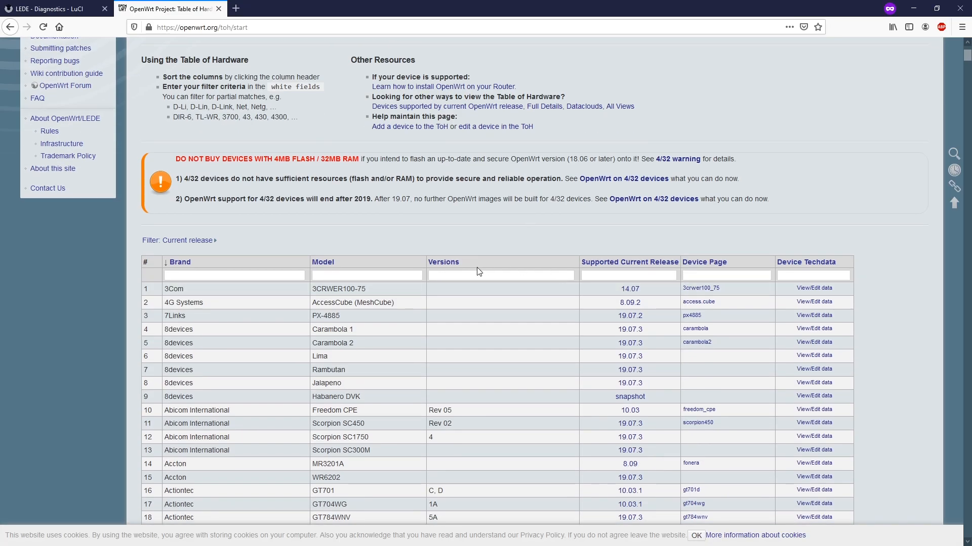
# Filter the wiki hardware table's Model column by WR841N to find the TL-WR841N(D) v8 row
pyautogui.scroll(3, 469, 276)
pyautogui.scroll(-3, 469, 278)
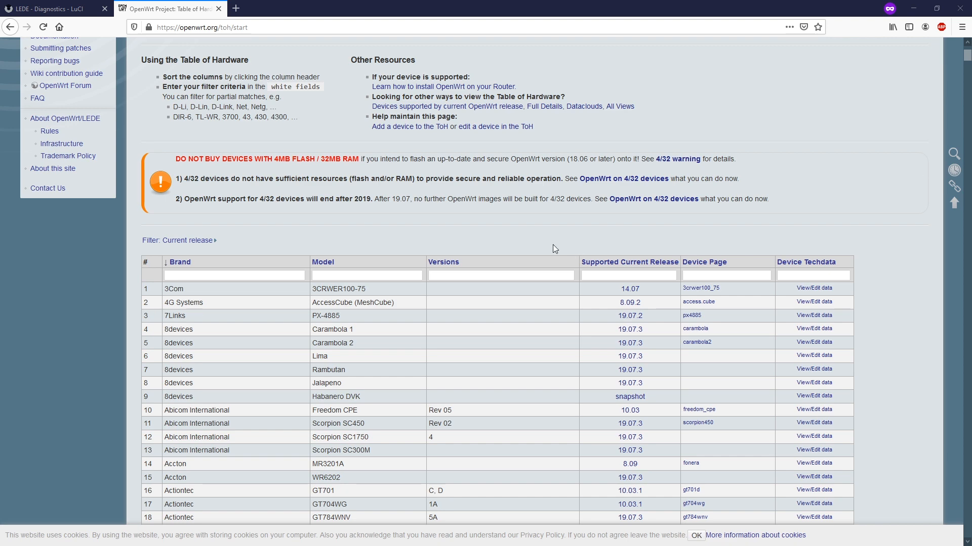
pyautogui.click(358, 273)
pyautogui.hotkey('ctrl', 'v')
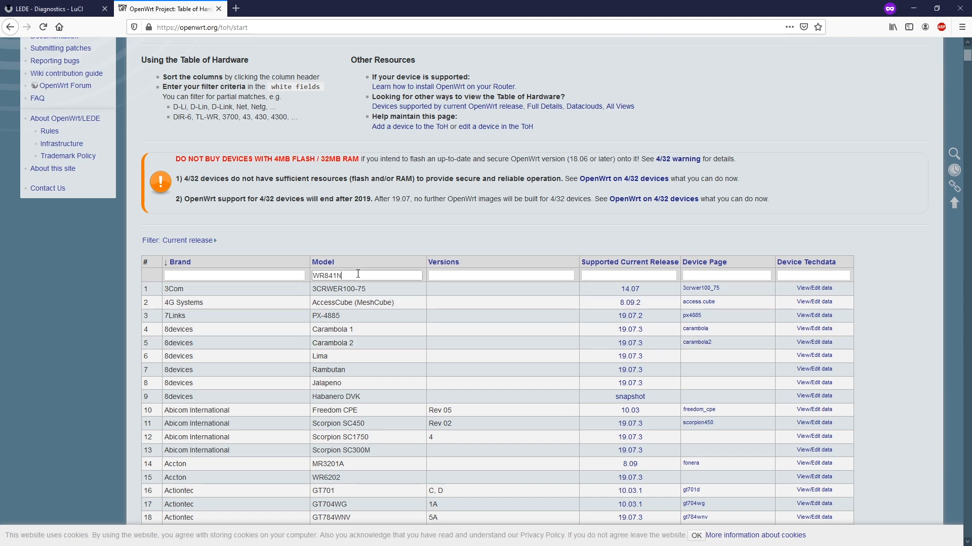
pyautogui.press('Return')
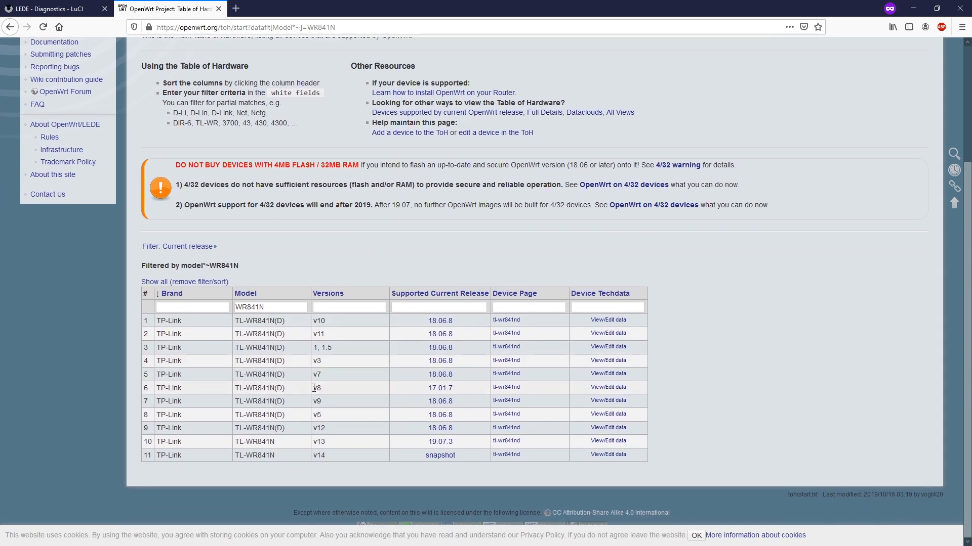
pyautogui.moveTo(314, 388); pyautogui.dragTo(235, 392)
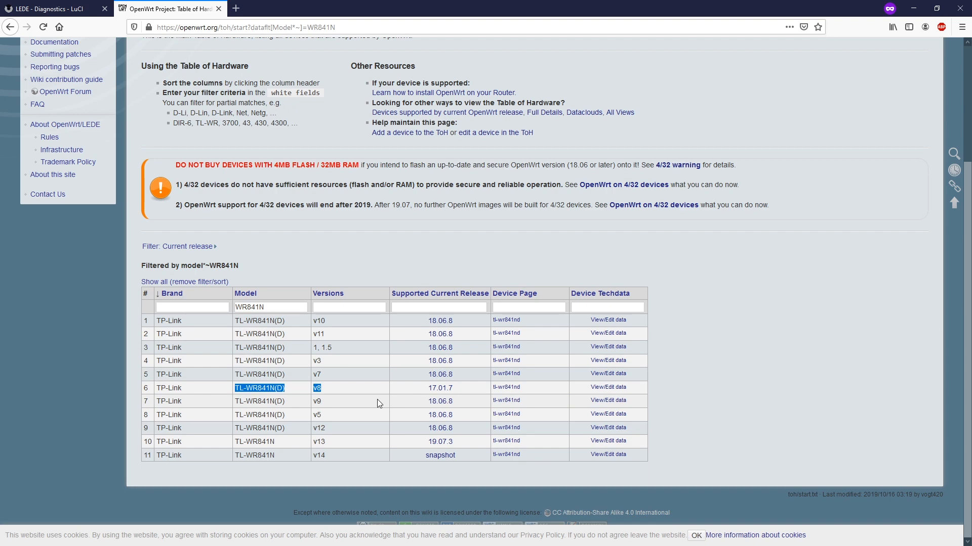
# Open the TL-WR841N(D) v8 techdata page and save its 17.01.7 sysupgrade firmware image
pyautogui.click(606, 387)
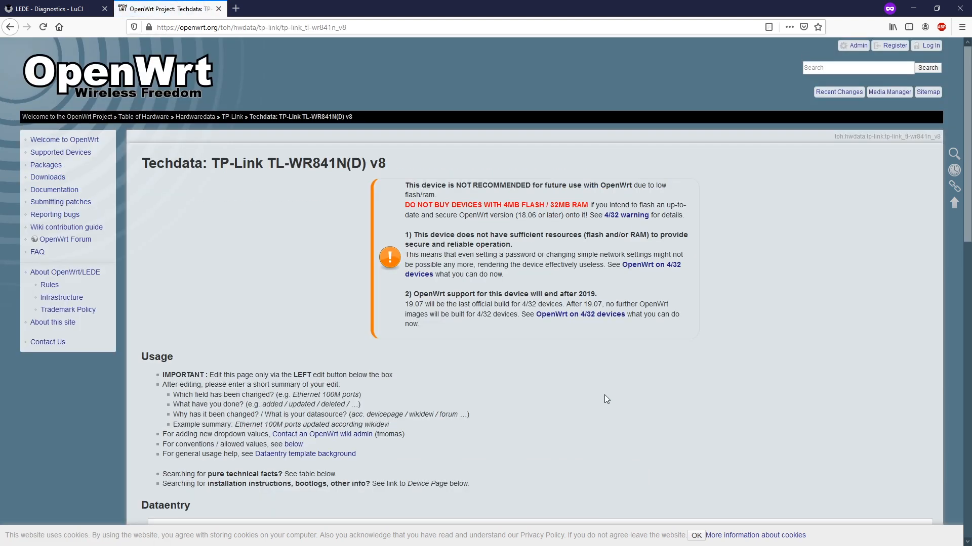
pyautogui.scroll(-10, 605, 390)
pyautogui.scroll(-3, 613, 386)
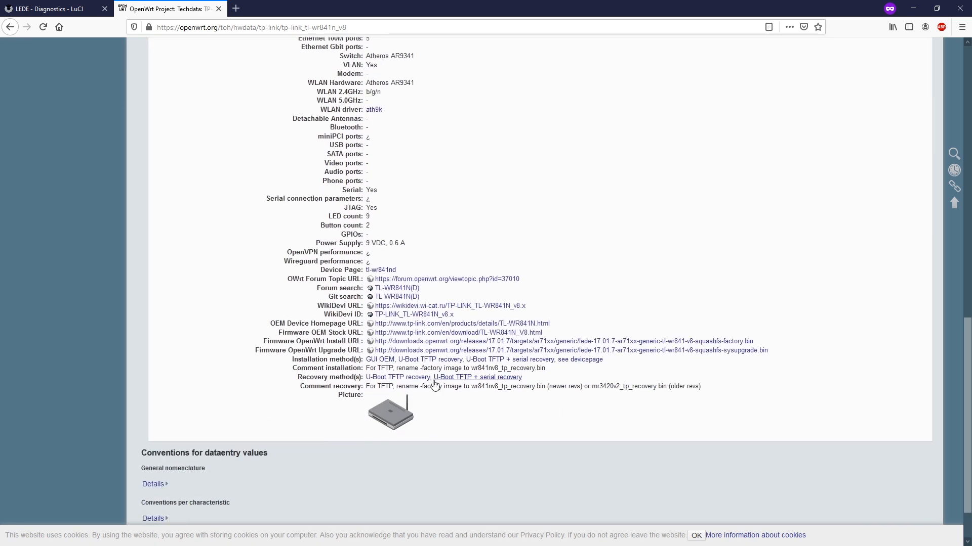
pyautogui.moveTo(255, 351); pyautogui.dragTo(790, 359)
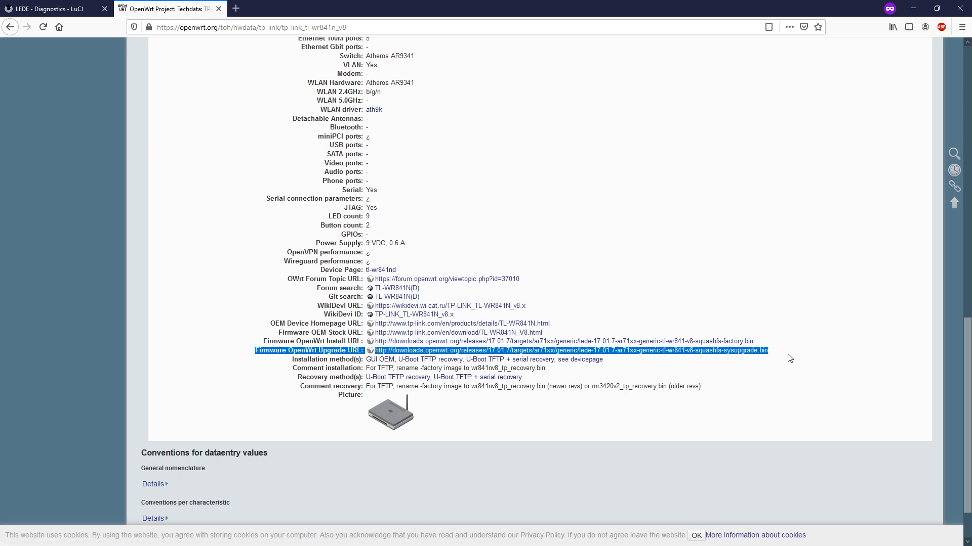
pyautogui.click(735, 358)
pyautogui.click(736, 358)
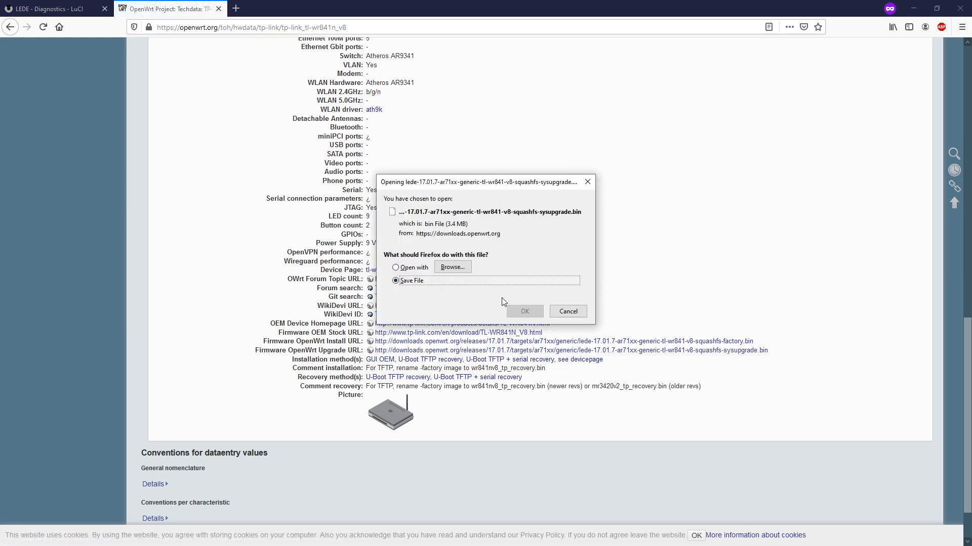
pyautogui.click(525, 311)
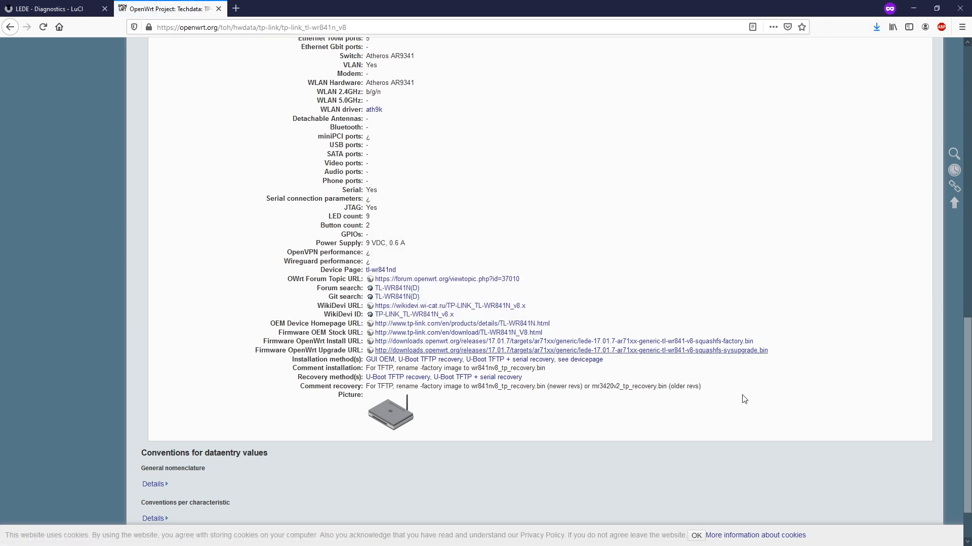
# In the LEDE tab, go to System > Backup / Flash Firmware
pyautogui.click(34, 10)
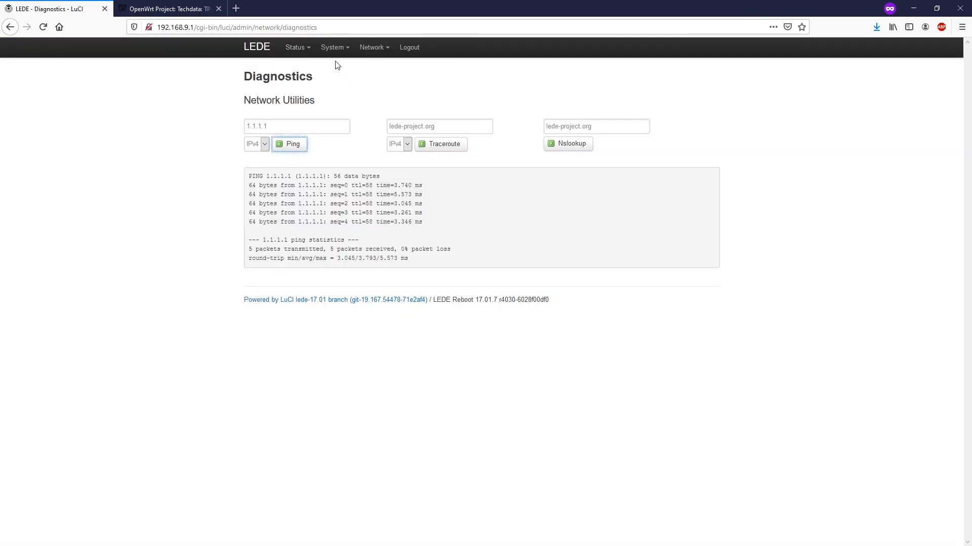
pyautogui.moveTo(334, 57)
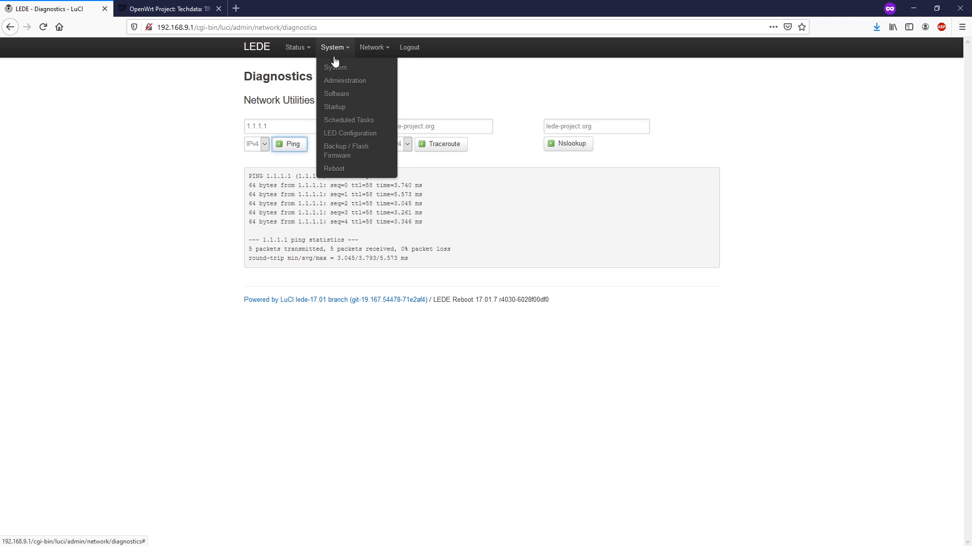
pyautogui.click(344, 151)
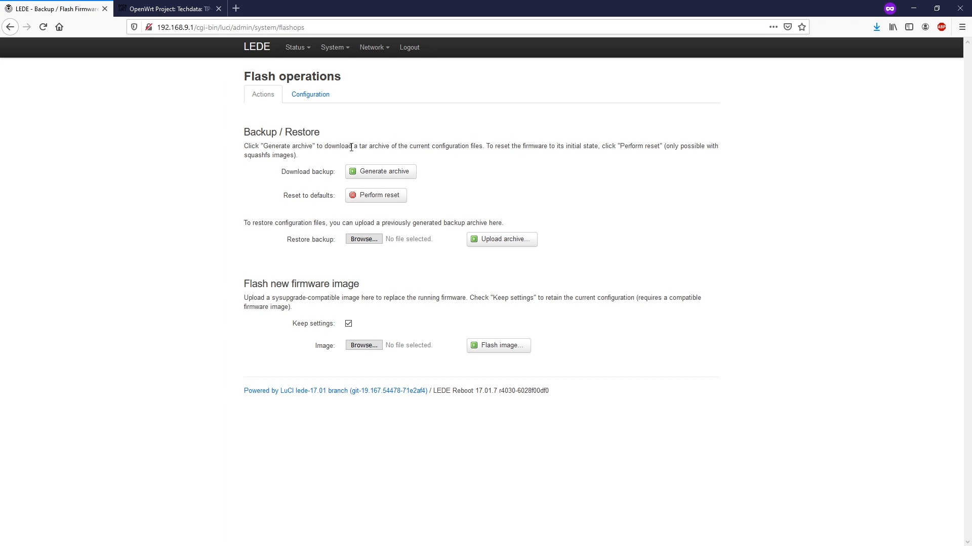
pyautogui.moveTo(244, 135); pyautogui.dragTo(280, 136)
# Generate the configuration backup archive and save backup-LEDE-2020-07-09.tar.gz
pyautogui.click(350, 139)
pyautogui.click(391, 177)
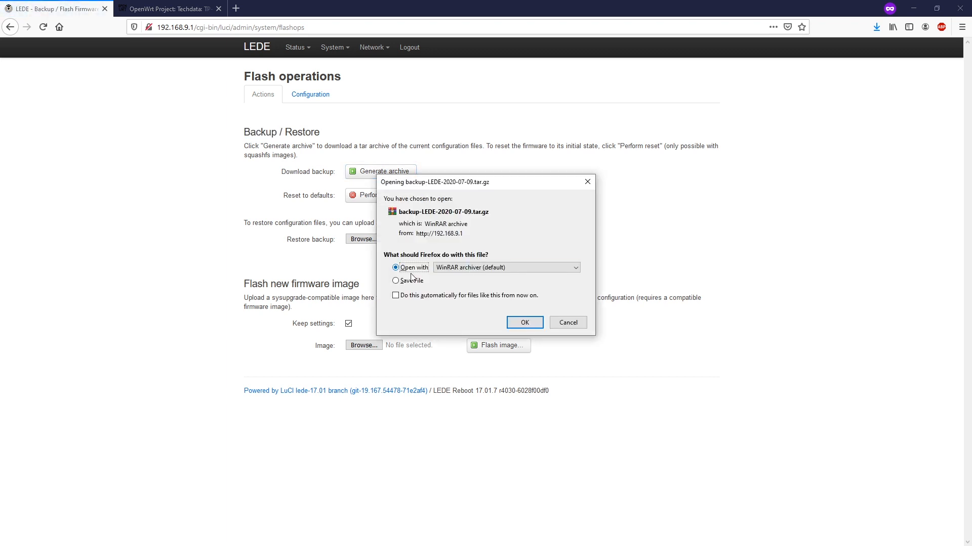
pyautogui.click(413, 283)
pyautogui.click(517, 322)
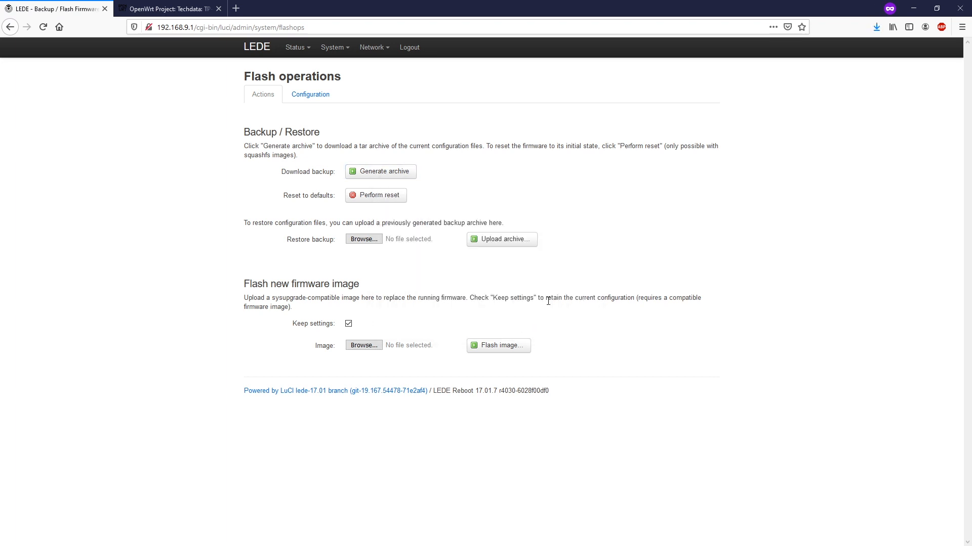
pyautogui.moveTo(242, 284); pyautogui.dragTo(726, 301)
# Upload the LEDE 17.01.7 sysupgrade .bin with Keep settings checked, reaching the 3.38 MB Verify page
pyautogui.click(361, 345)
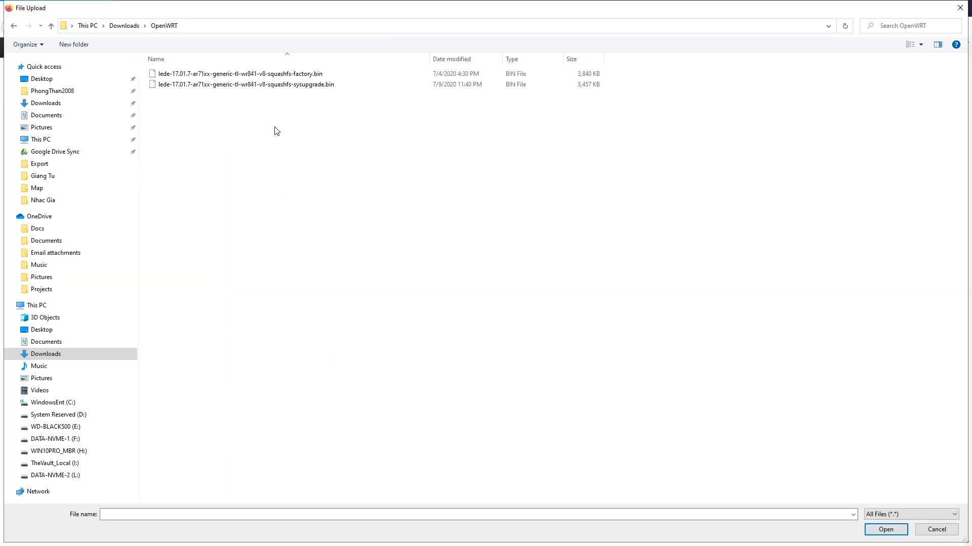
pyautogui.doubleClick(279, 86)
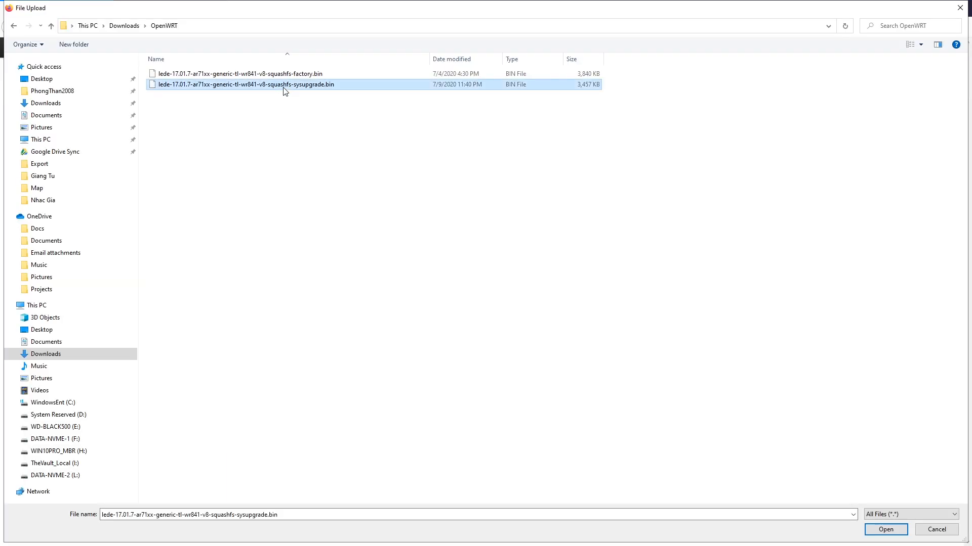
pyautogui.moveTo(290, 328); pyautogui.dragTo(334, 330)
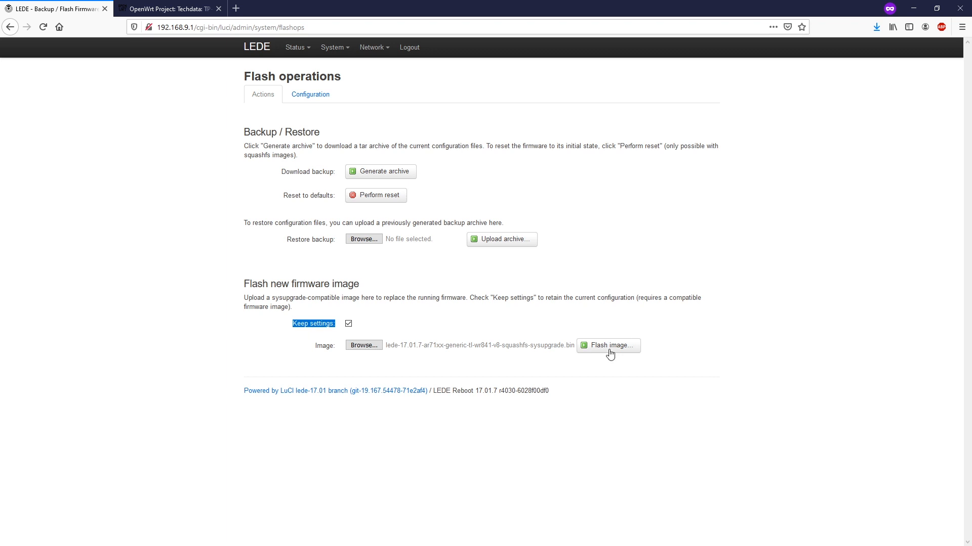
pyautogui.click(619, 390)
pyautogui.click(607, 349)
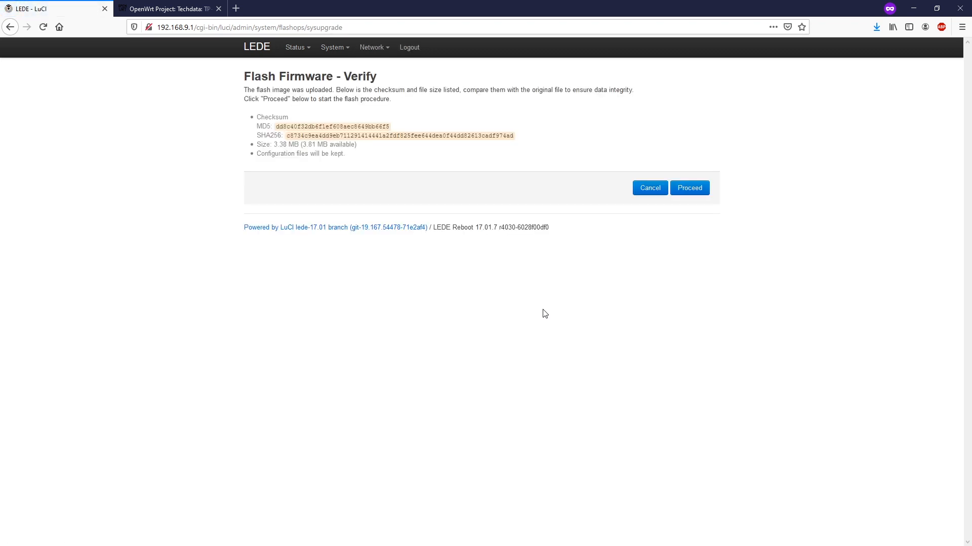
# Proceed on the Verify page to begin flashing the LEDE 17.01.7 firmware
pyautogui.click(689, 190)
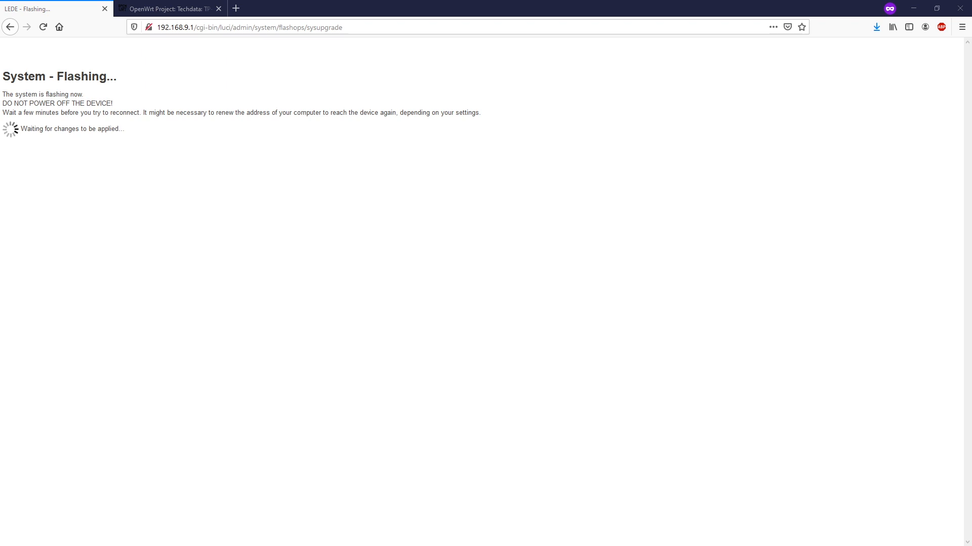
# Ping 192.168.9.1 in Command Prompt, then rerun it with -t for a continuous ping during reboot
pyautogui.moveTo(659, 217); pyautogui.dragTo(485, 185)
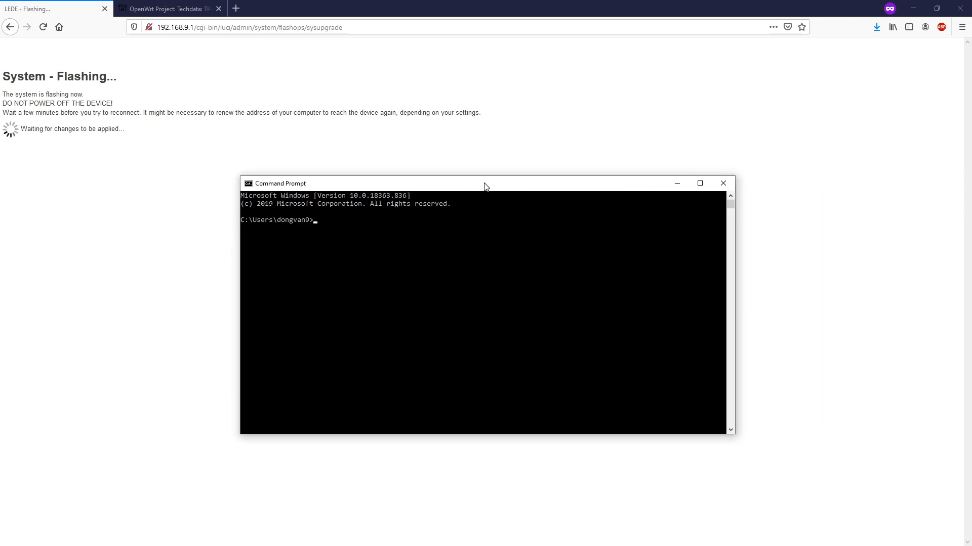
pyautogui.write('ping 192.168.9.1')
pyautogui.press('Return')
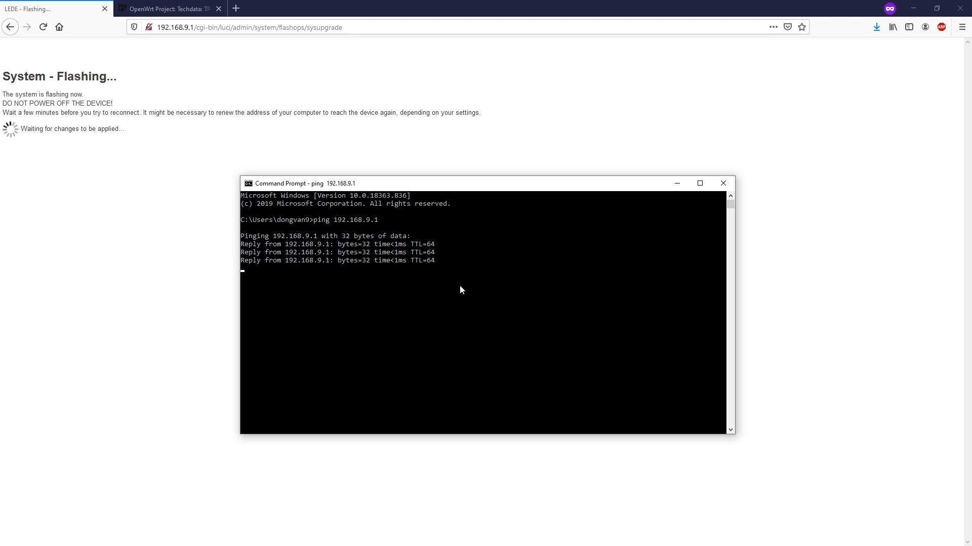
pyautogui.press('Up')
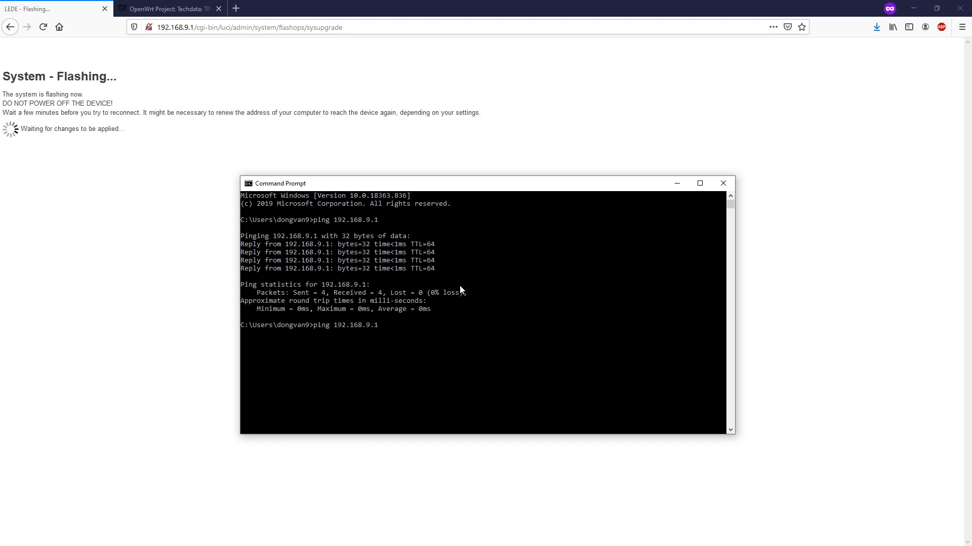
pyautogui.write('-t')
pyautogui.press('Return')
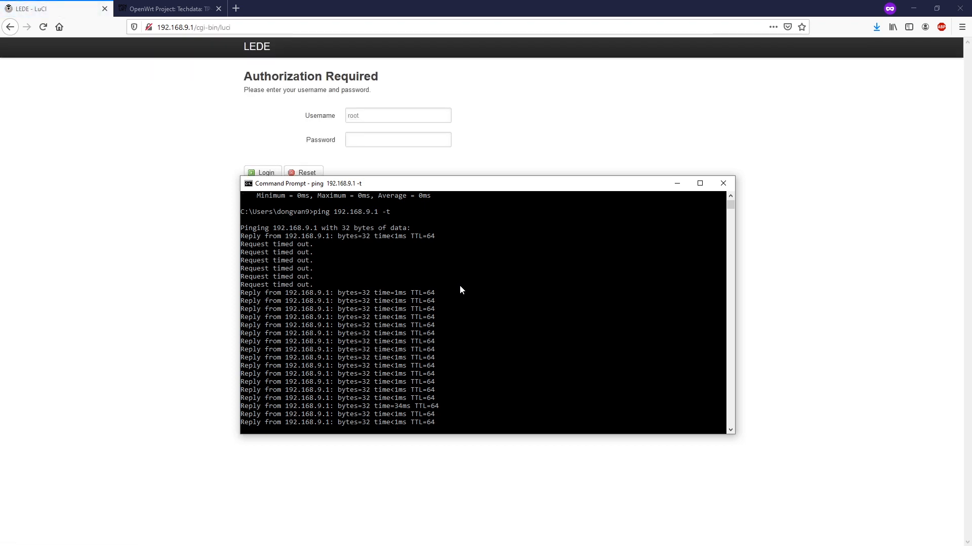
# Log back into LEDE LuCI with the root password to reach the 17.01.7 Status overview
pyautogui.click(118, 268)
pyautogui.click(380, 143)
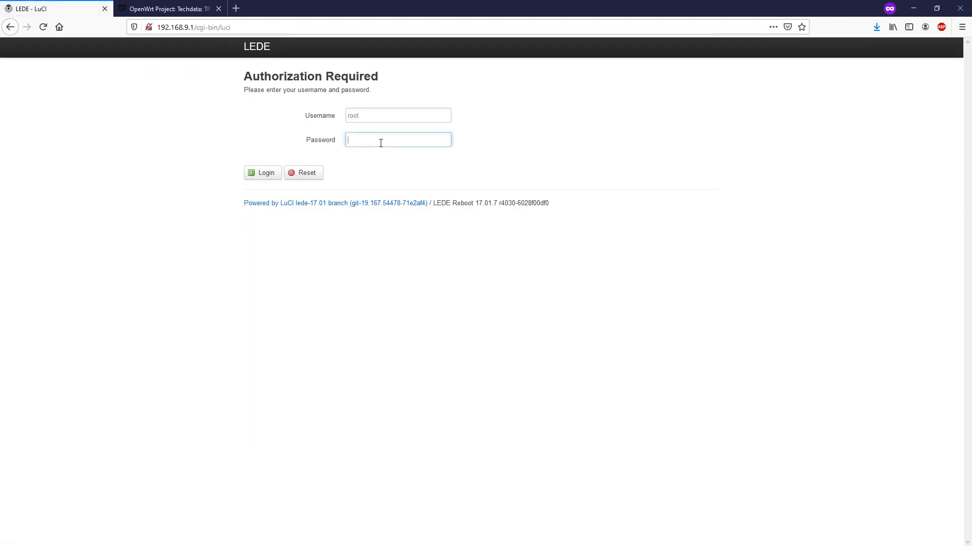
pyautogui.write('••••••••')
pyautogui.press('Return')
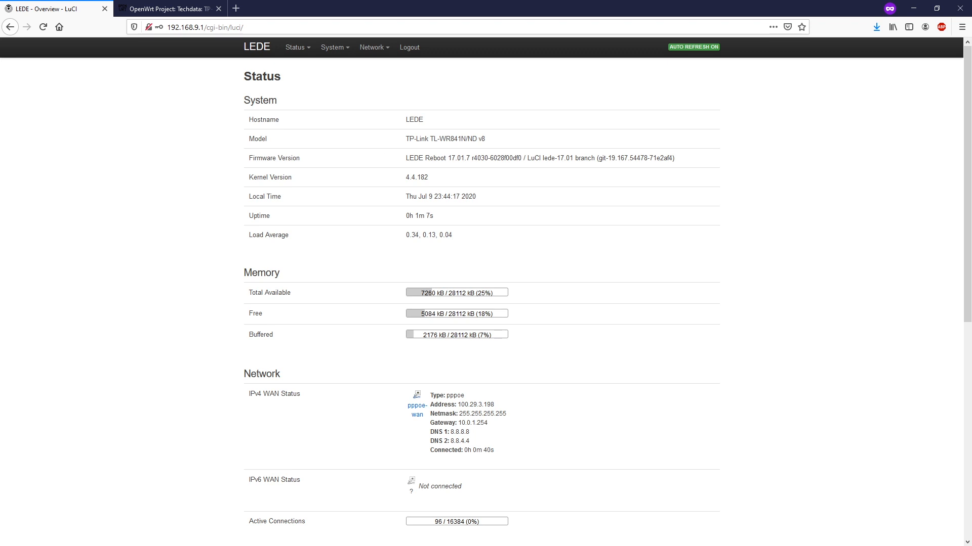
# Stop the continuous ping, type 'Thank you for watching!', and switch to the OpenWrt overview page
pyautogui.hotkey('alt', 'Tab')
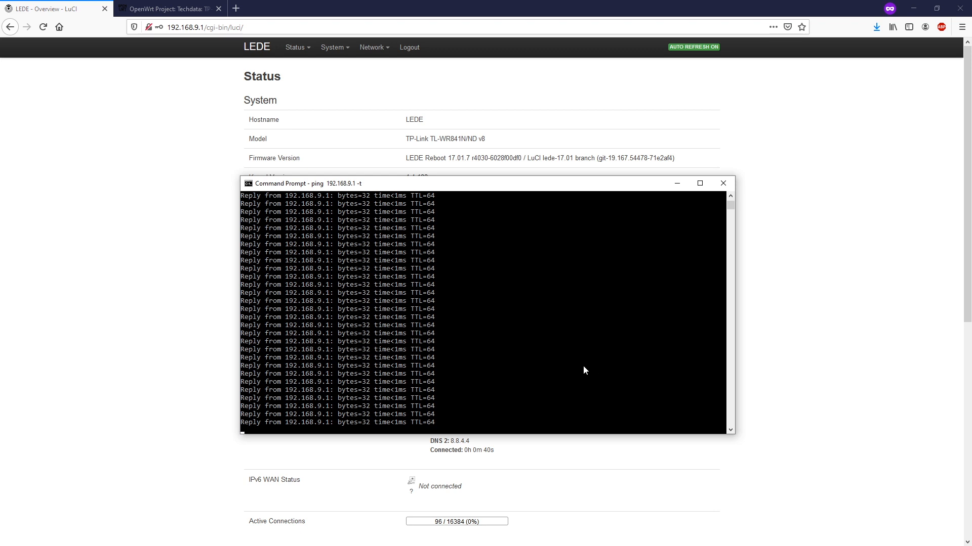
pyautogui.hotkey('ctrl', 'c')
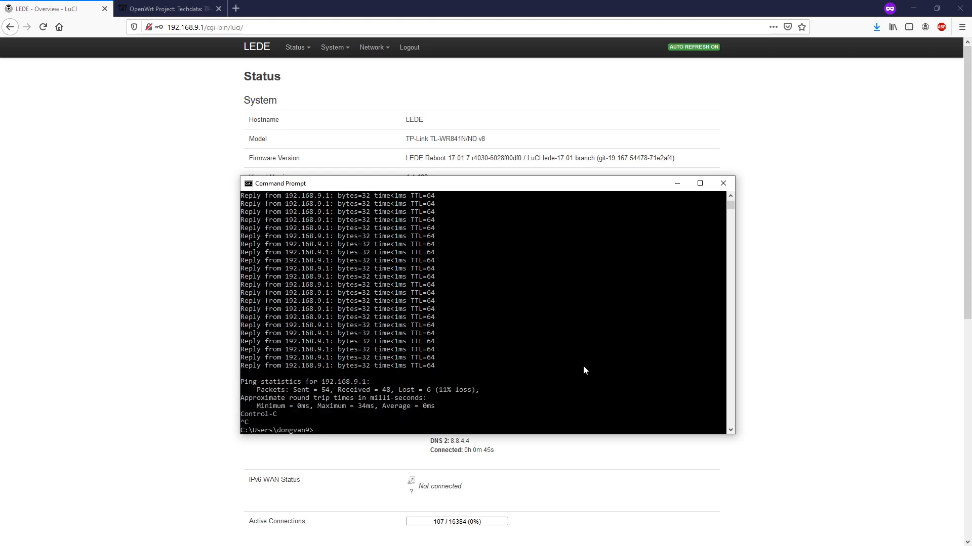
pyautogui.write('Thank you for watching')
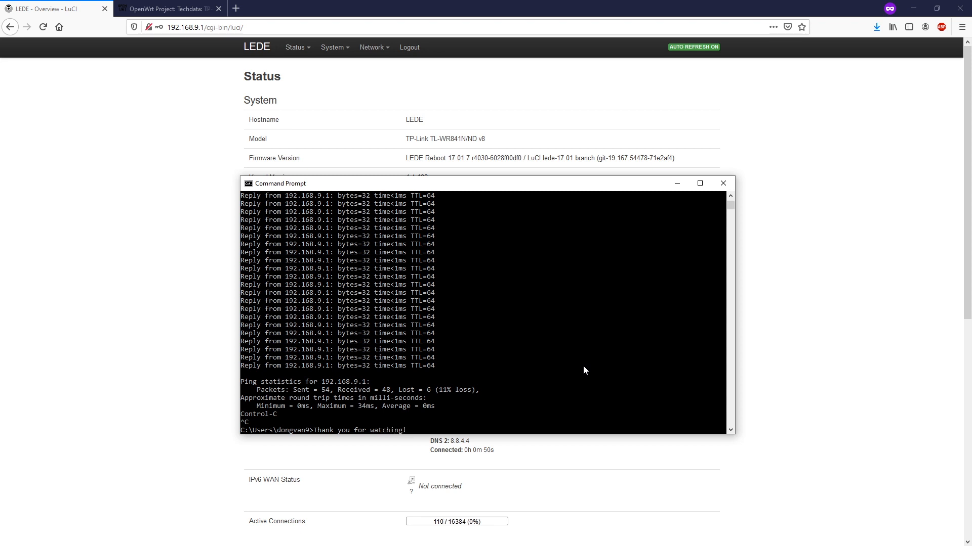
pyautogui.write('!')
pyautogui.press('F10')
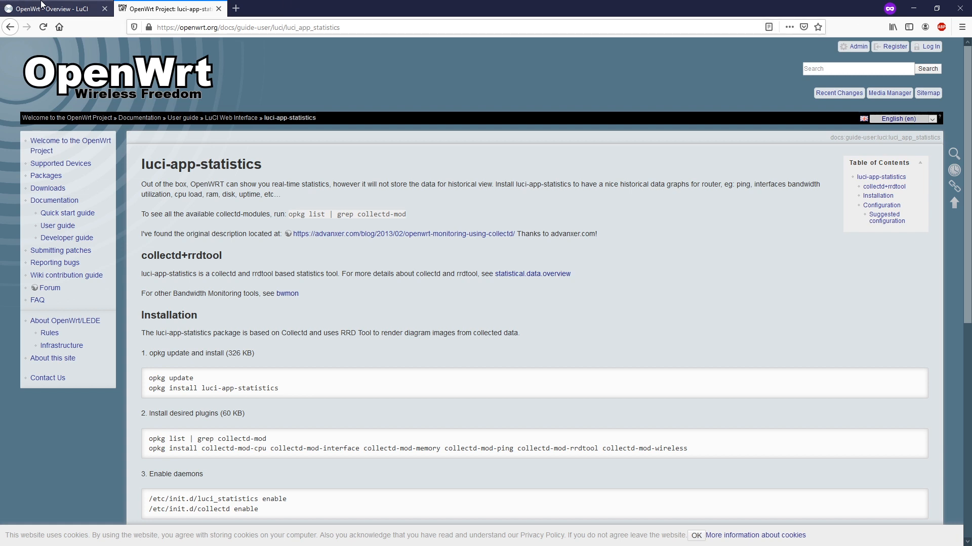
pyautogui.click(55, 8)
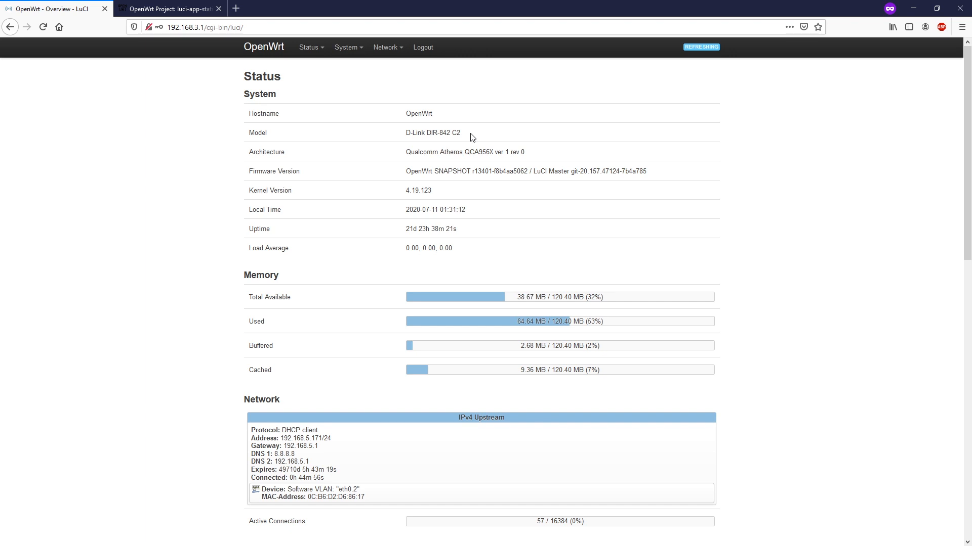
pyautogui.moveTo(311, 51)
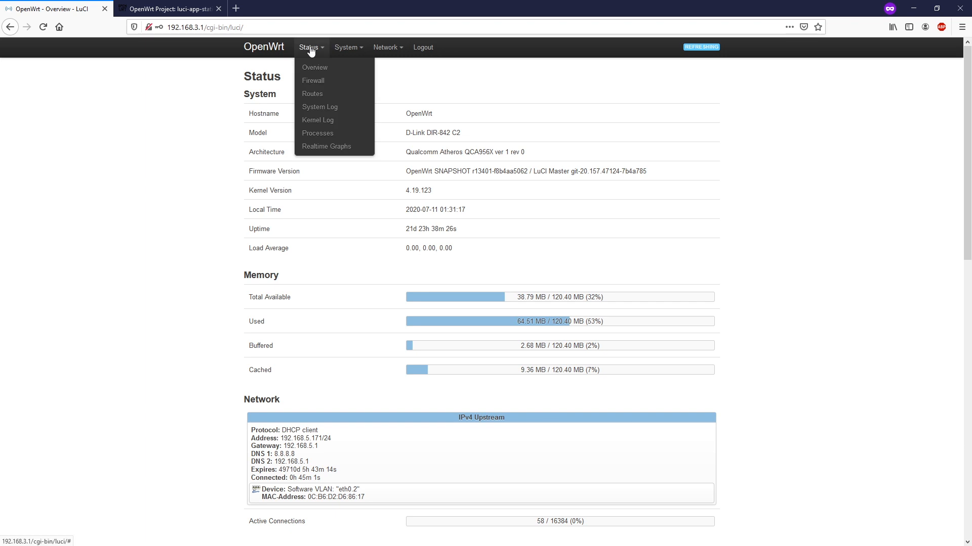
pyautogui.click(337, 148)
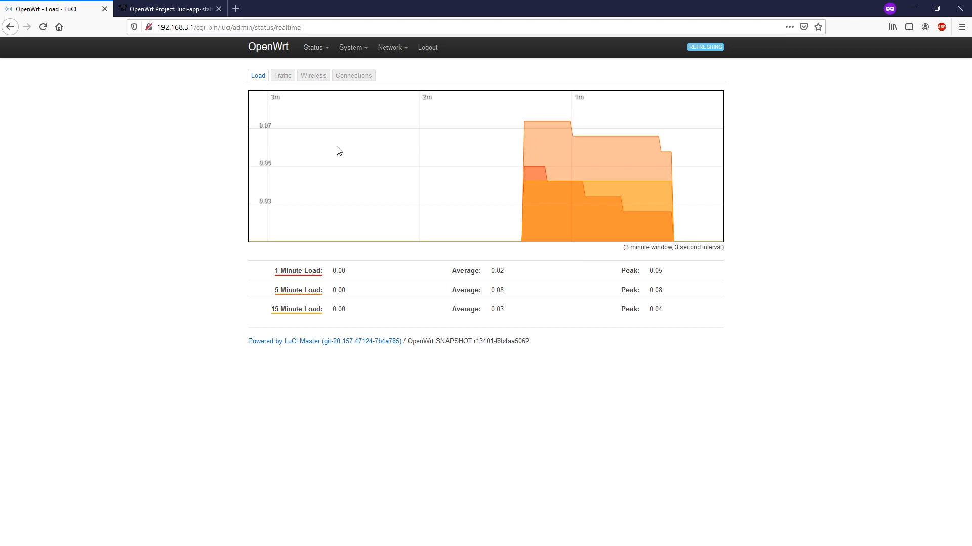
pyautogui.click(284, 80)
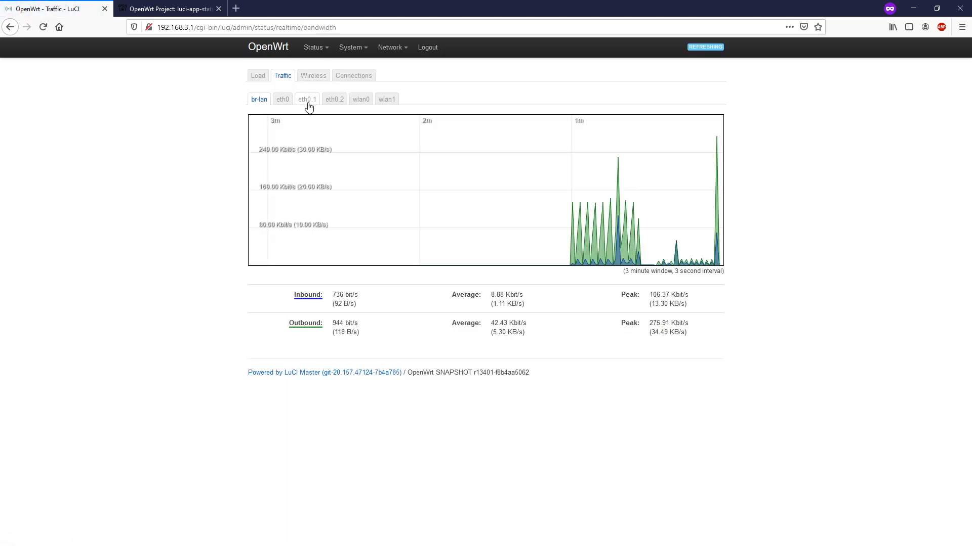
pyautogui.click(319, 77)
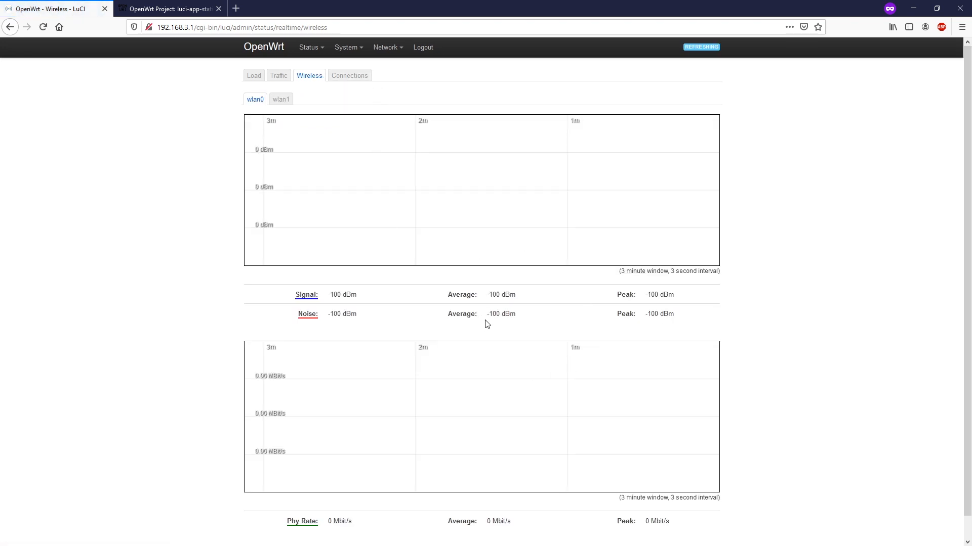
pyautogui.scroll(-1, 507, 331)
pyautogui.scroll(1, 508, 329)
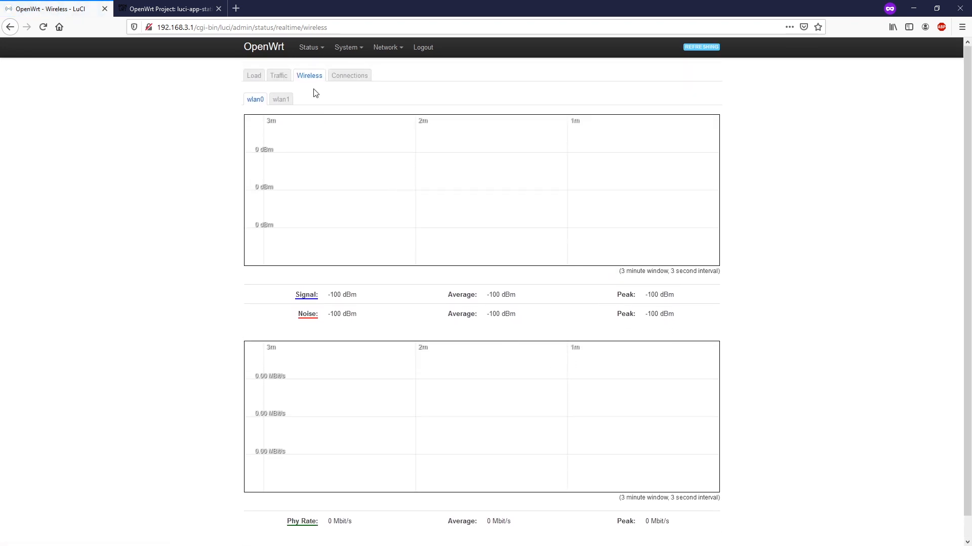
pyautogui.click(283, 100)
pyautogui.click(255, 100)
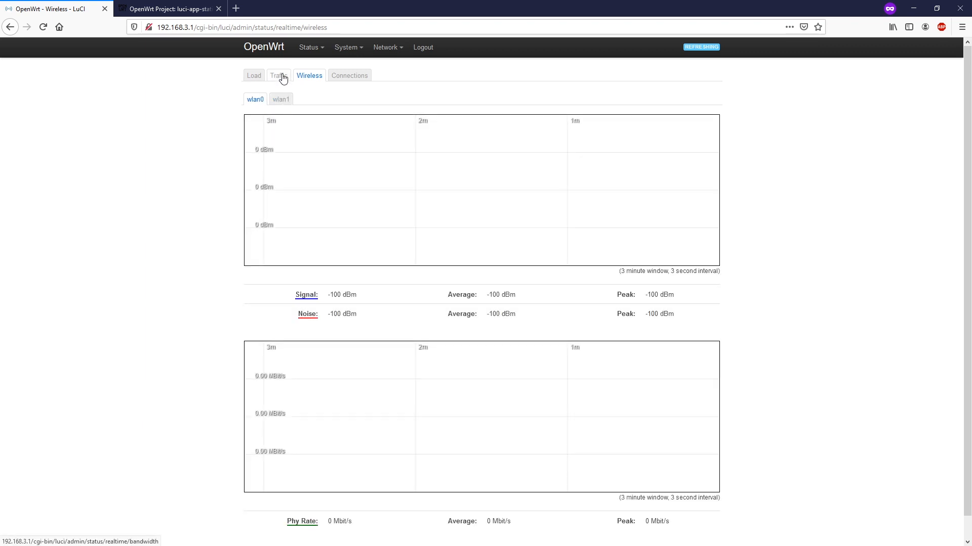
pyautogui.click(282, 77)
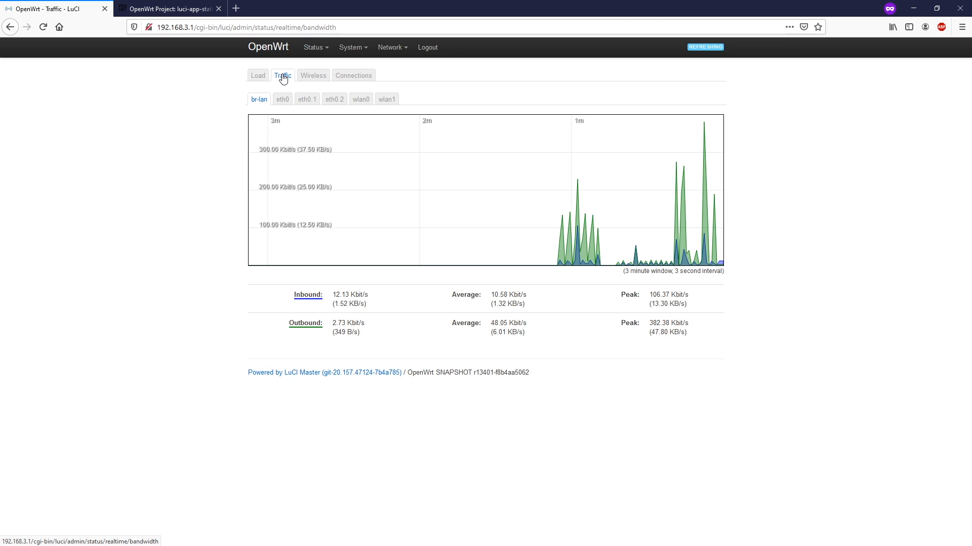
pyautogui.click(314, 47)
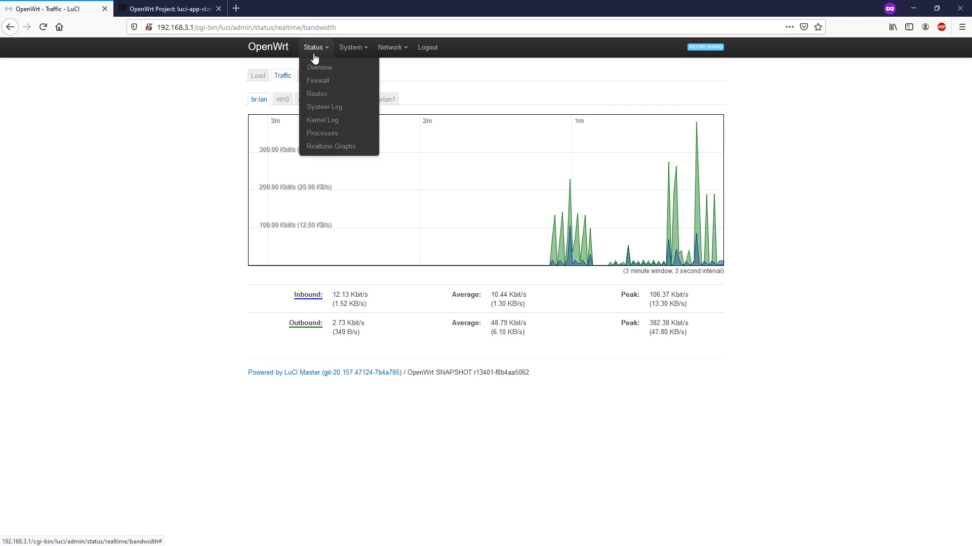
pyautogui.click(328, 69)
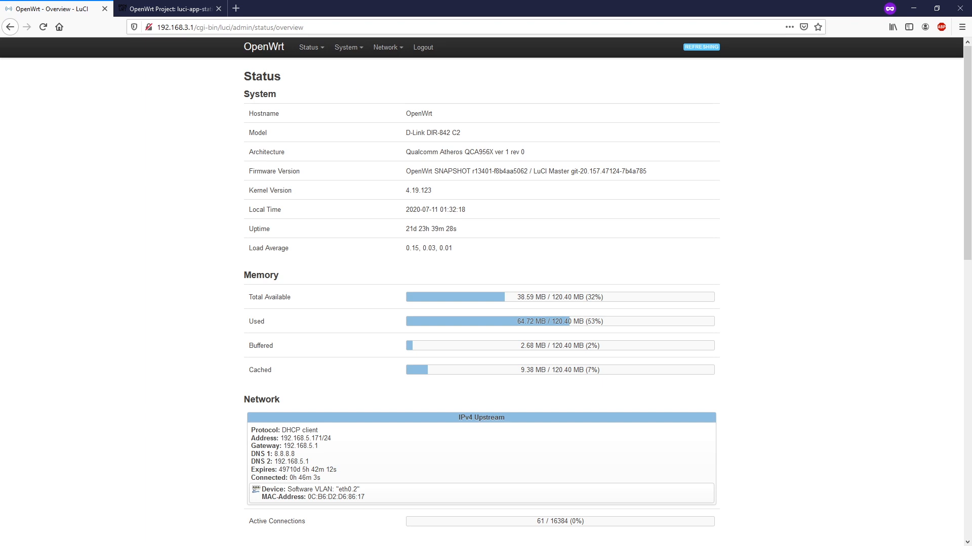
# Reposition and enlarge the PuTTY terminal window
pyautogui.moveTo(971, 138); pyautogui.dragTo(370, 131)
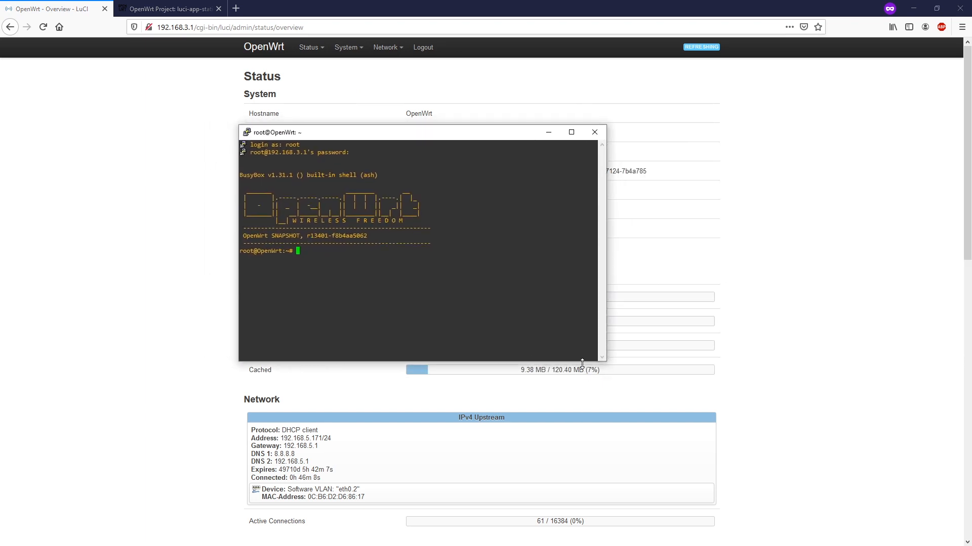
pyautogui.moveTo(606, 361); pyautogui.dragTo(702, 452)
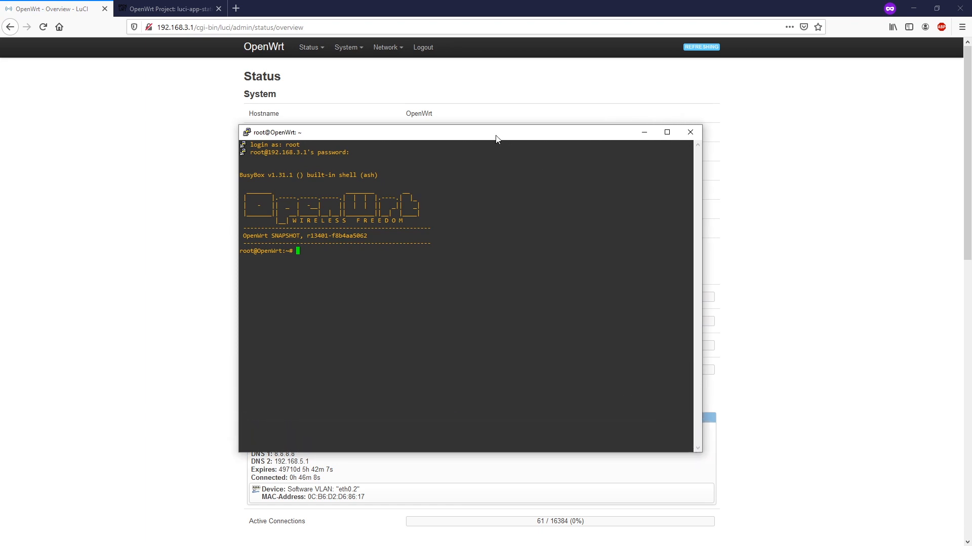
pyautogui.moveTo(497, 139); pyautogui.dragTo(460, 135)
# Bring up the luci-app-statistics wiki page and scroll to its Installation commands
pyautogui.click(180, 5)
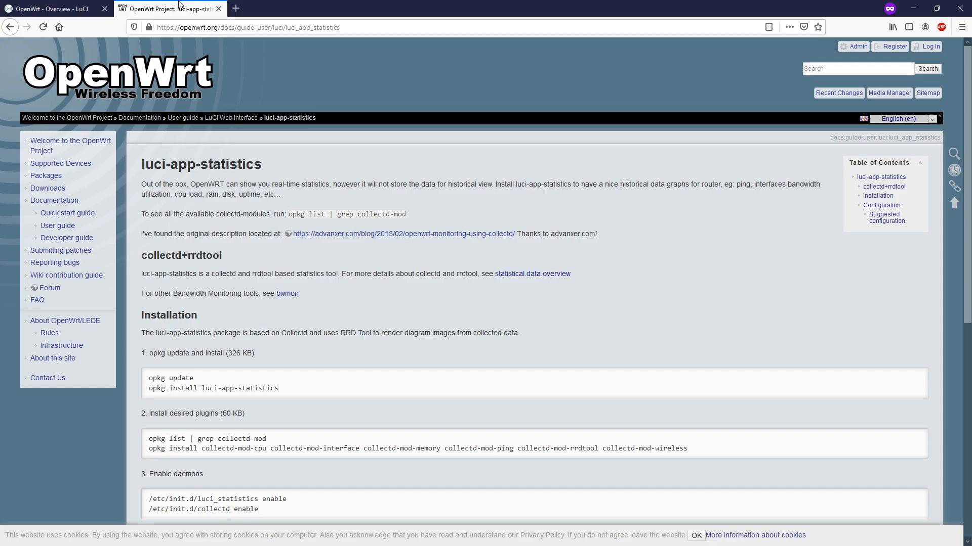
pyautogui.scroll(-2, 232, 314)
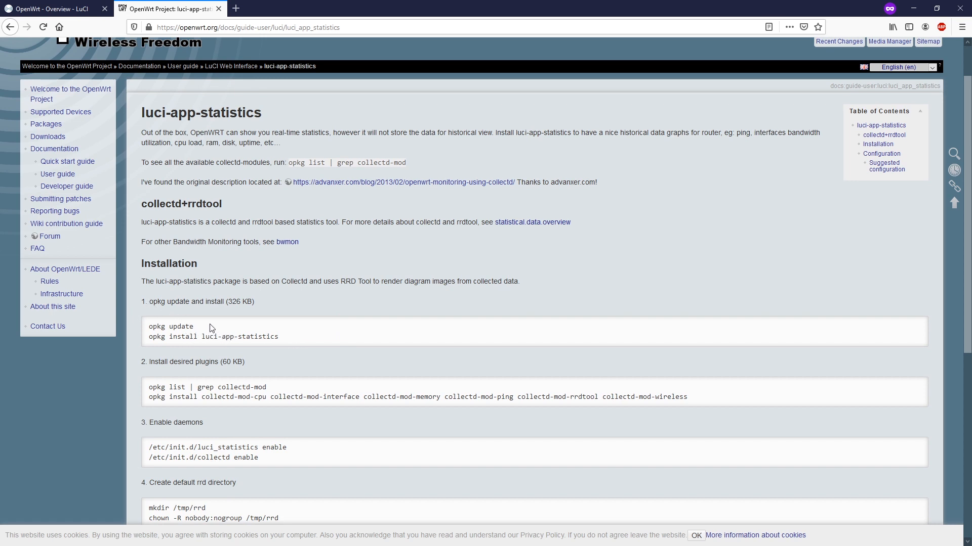
pyautogui.moveTo(205, 329); pyautogui.dragTo(148, 330)
pyautogui.click(253, 280)
# Paste and run 'opkg update' in the router terminal to refresh package lists
pyautogui.hotkey('alt', 'Tab')
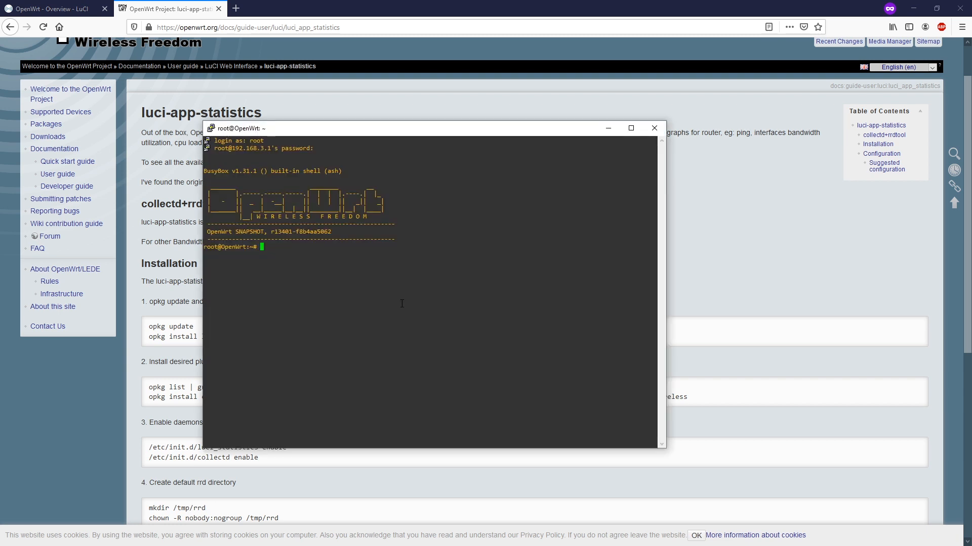
pyautogui.rightClick(365, 273)
pyautogui.press('Return')
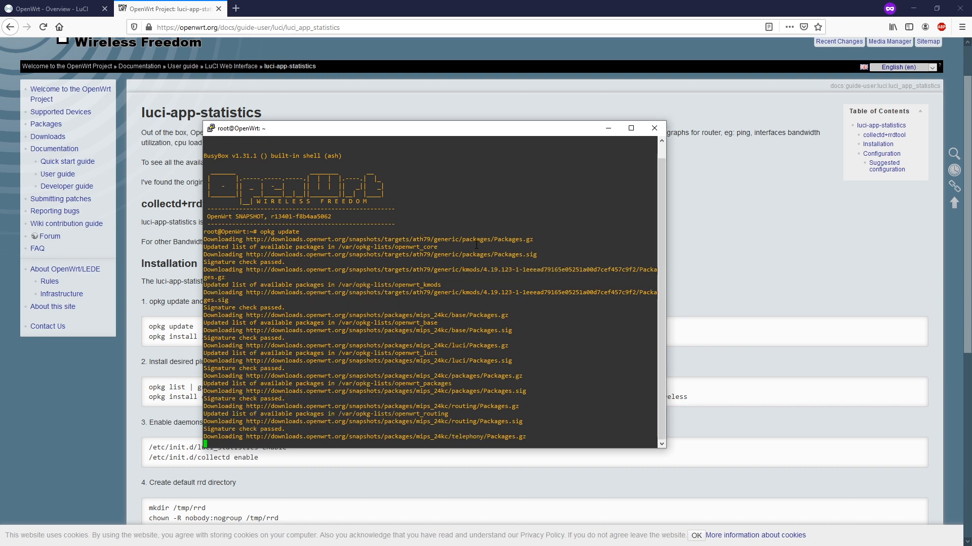
# Copy the 'opkg install luci-app-statistics' command from the wiki for the terminal
pyautogui.click(721, 299)
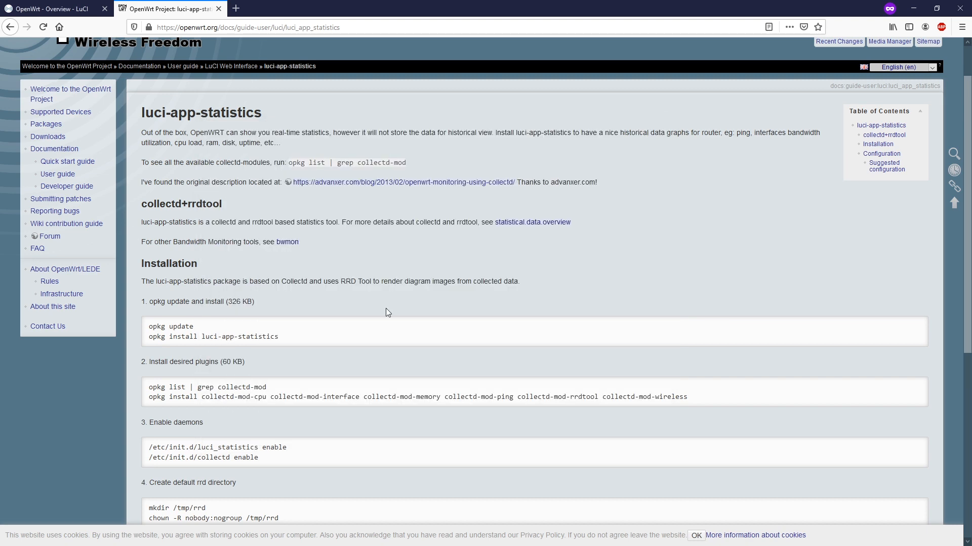
pyautogui.moveTo(314, 342); pyautogui.dragTo(151, 337)
pyautogui.hotkey('ctrl', 'c')
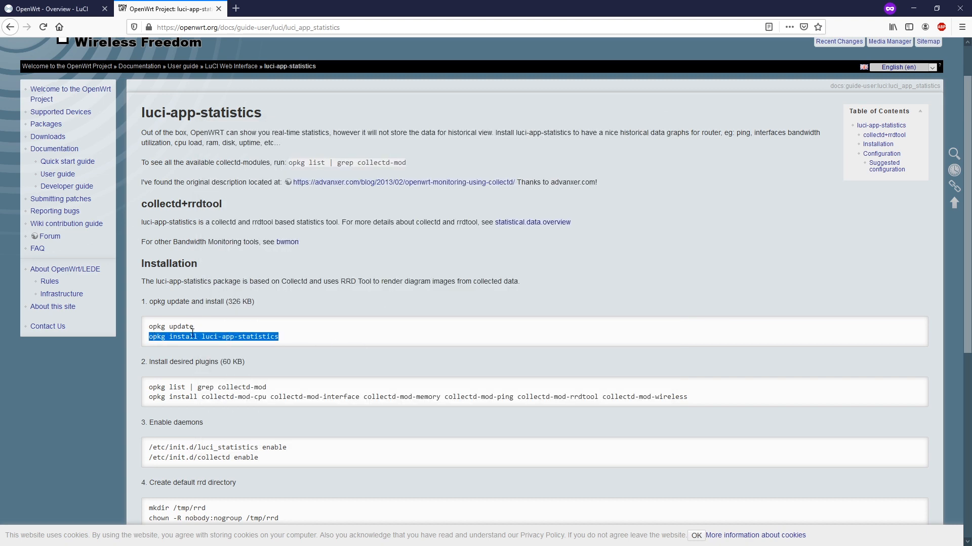
pyautogui.hotkey('alt', 'Tab')
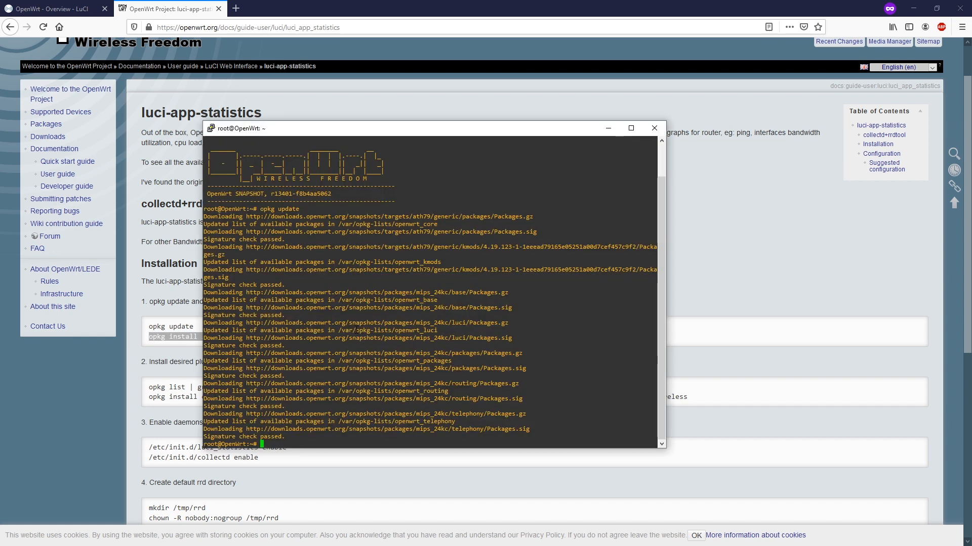
# Run 'opkg install luci-app-statistics', installing collectd, rrdtool and the default cpu, memory, interface, load and network plugins
pyautogui.rightClick(326, 441)
pyautogui.press('Return')
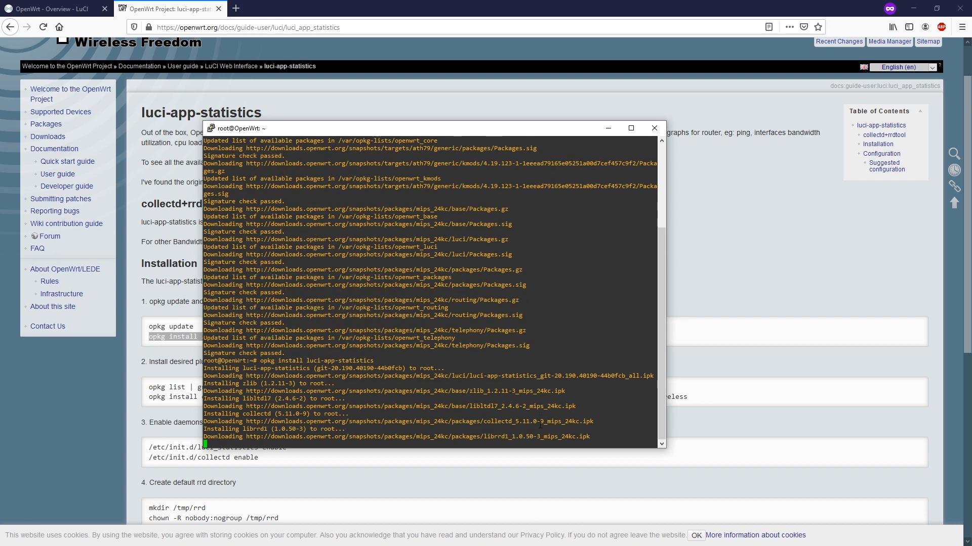
pyautogui.click(694, 535)
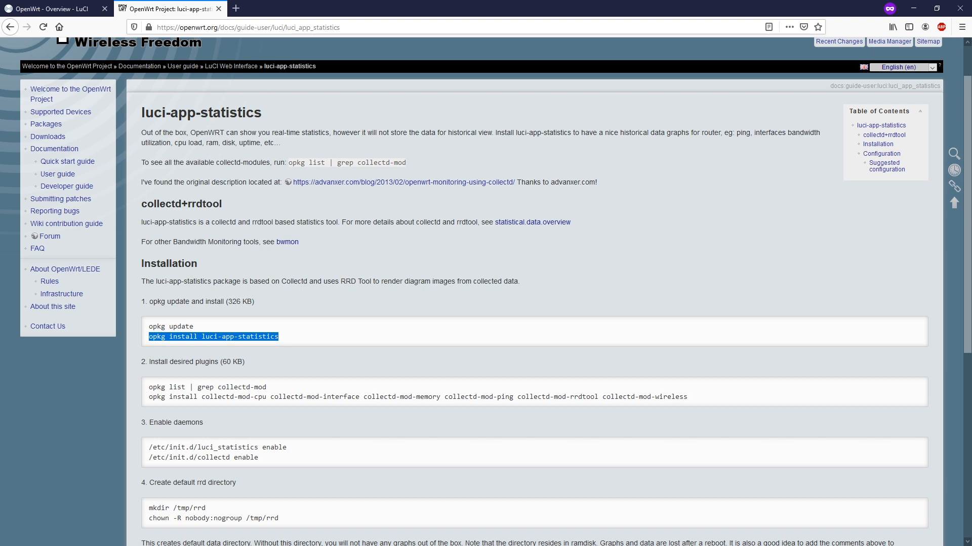
pyautogui.hotkey('alt', 'Tab')
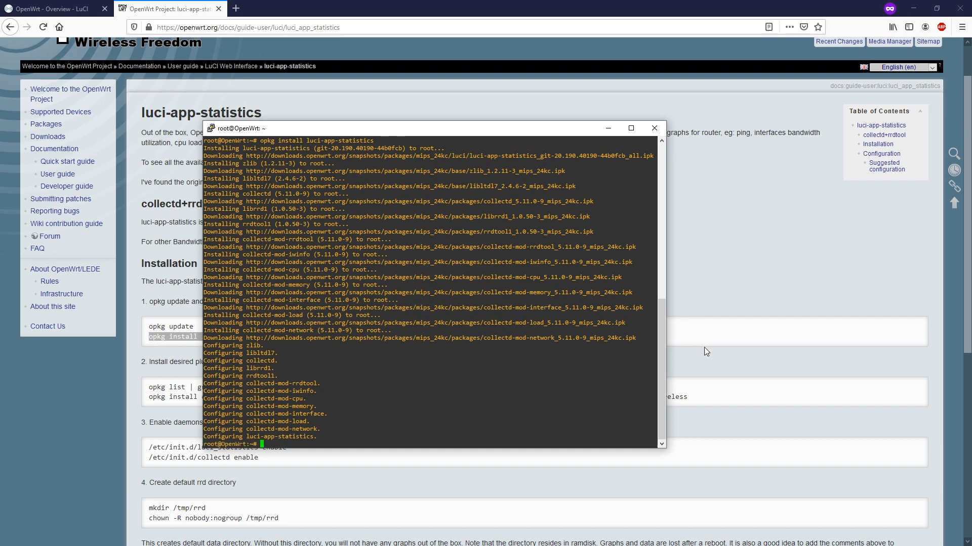
pyautogui.click(774, 380)
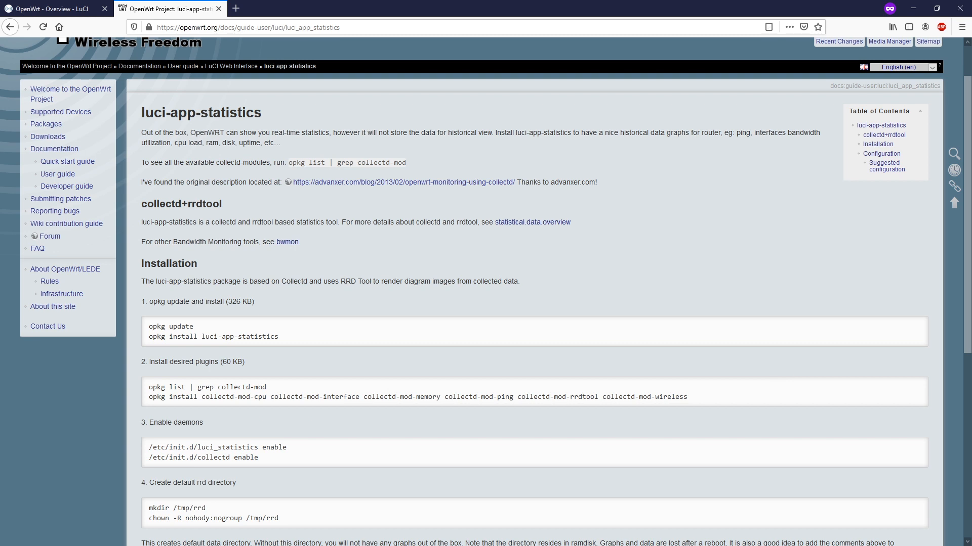
pyautogui.hotkey('alt', 'Tab')
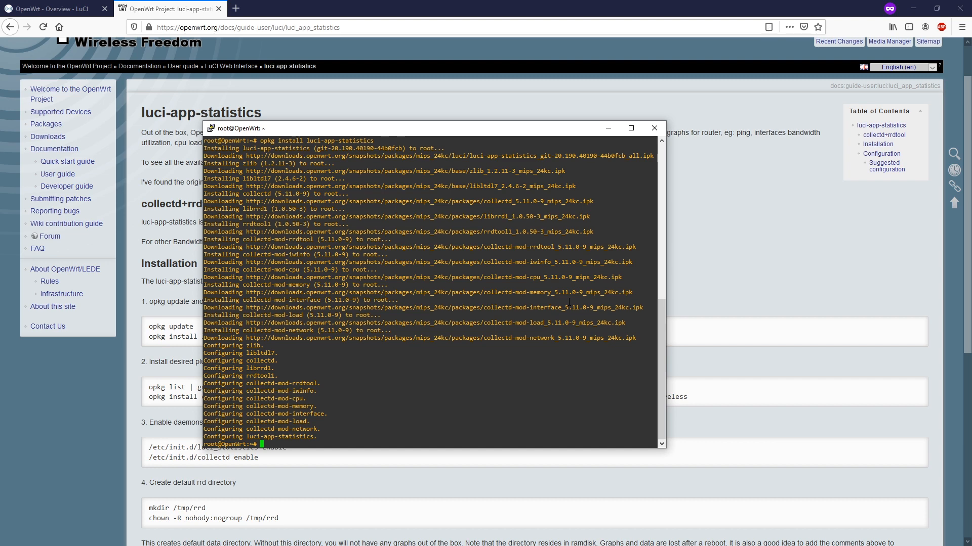
# Run 'opkg list | grep collectd-mod' to list available collectd modules
pyautogui.click(337, 487)
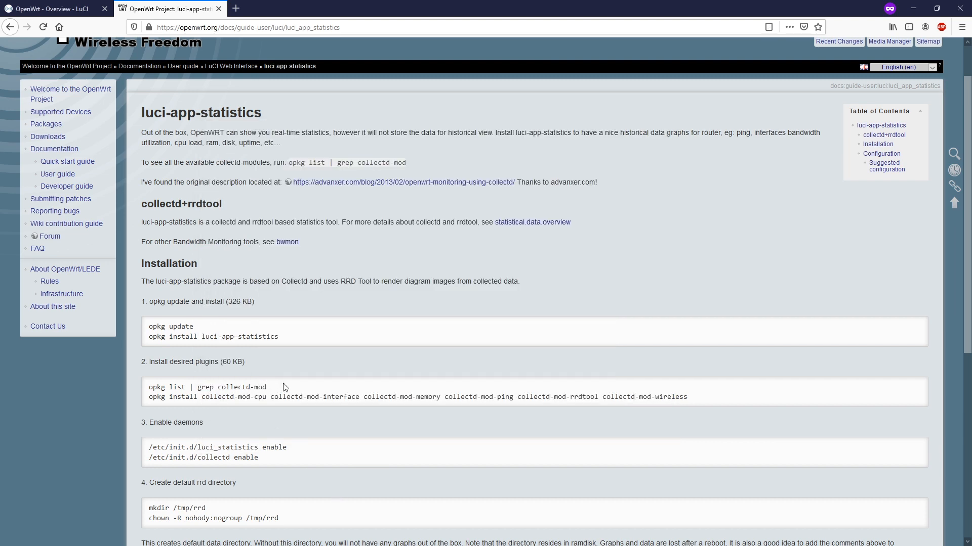
pyautogui.moveTo(270, 387); pyautogui.dragTo(151, 386)
pyautogui.hotkey('ctrl', 'c')
pyautogui.hotkey('alt', 'Tab')
pyautogui.rightClick(349, 444)
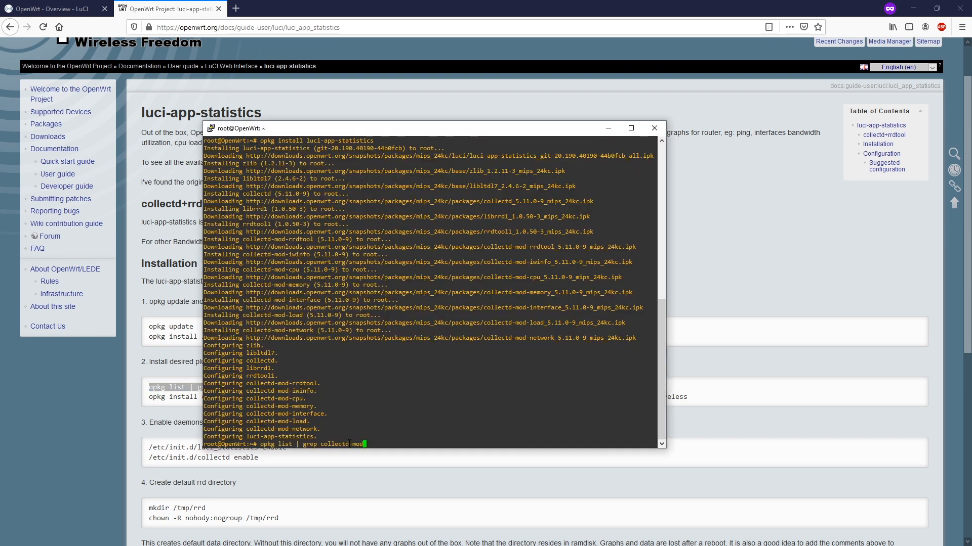
pyautogui.press('Return')
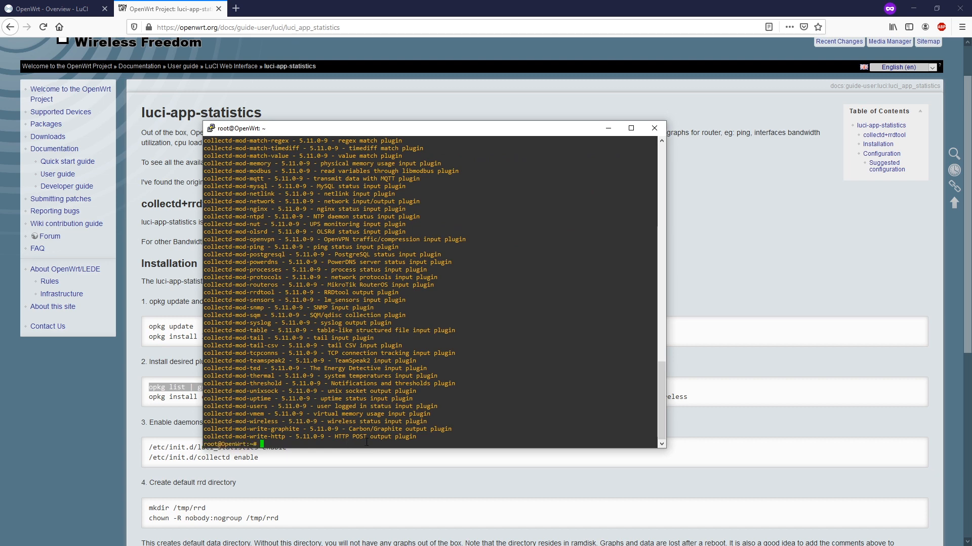
# Install the cpu, interface, memory, ping, rrdtool and wireless collectd plugins via opkg
pyautogui.click(338, 468)
pyautogui.moveTo(698, 399); pyautogui.dragTo(171, 403)
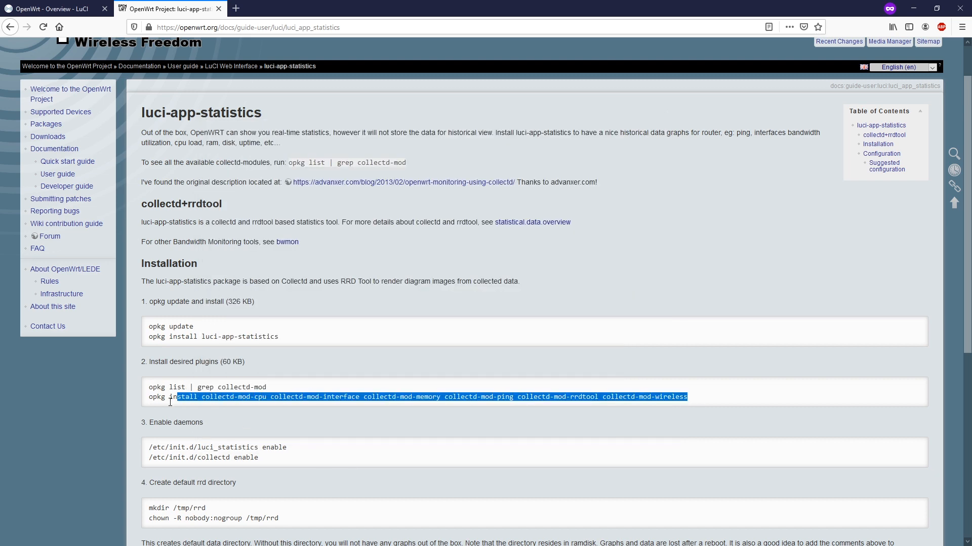
pyautogui.hotkey('ctrl', 'c')
pyautogui.hotkey('alt', 'Tab')
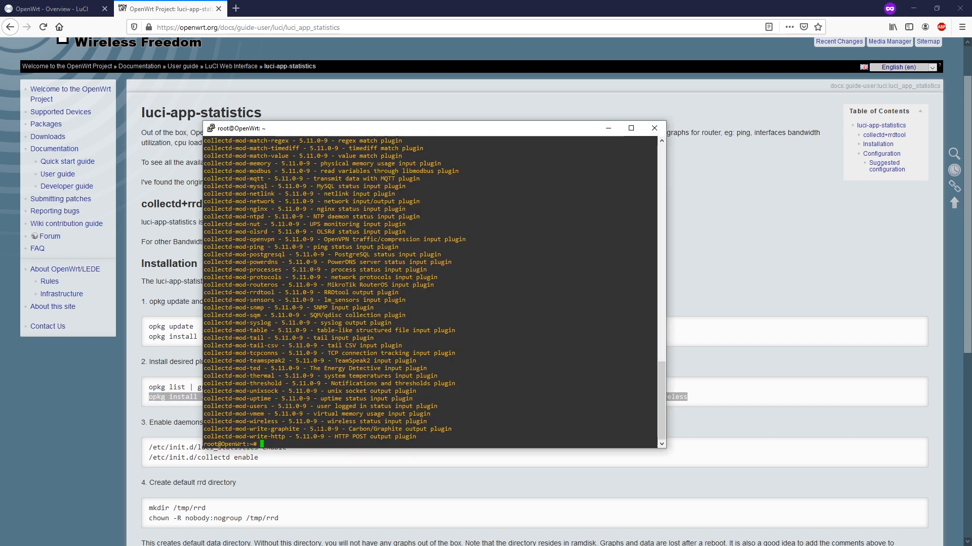
pyautogui.rightClick(297, 445)
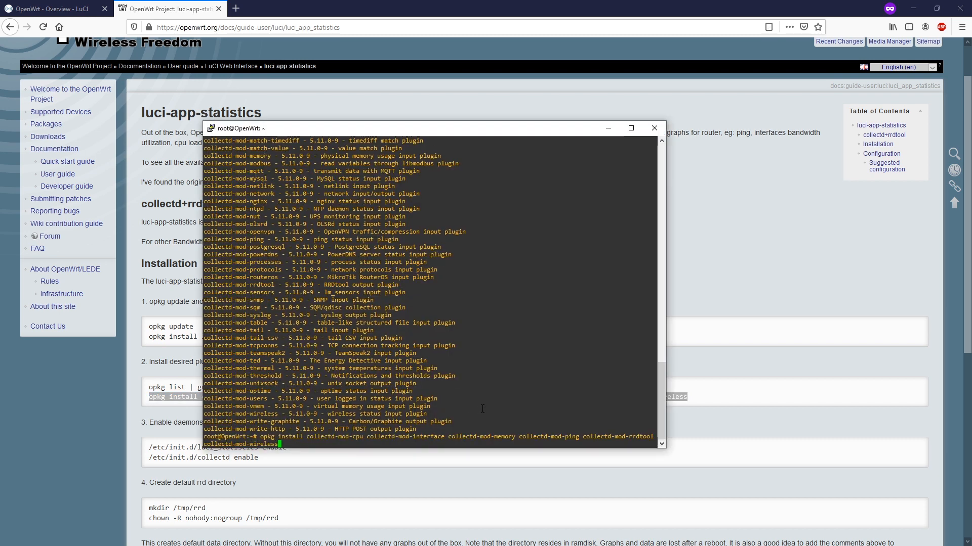
pyautogui.press('Return')
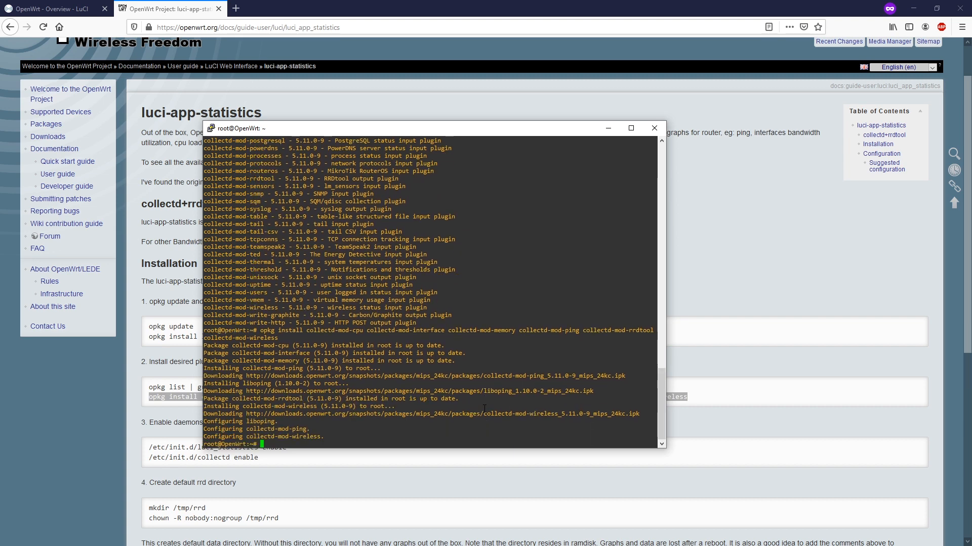
pyautogui.click(383, 477)
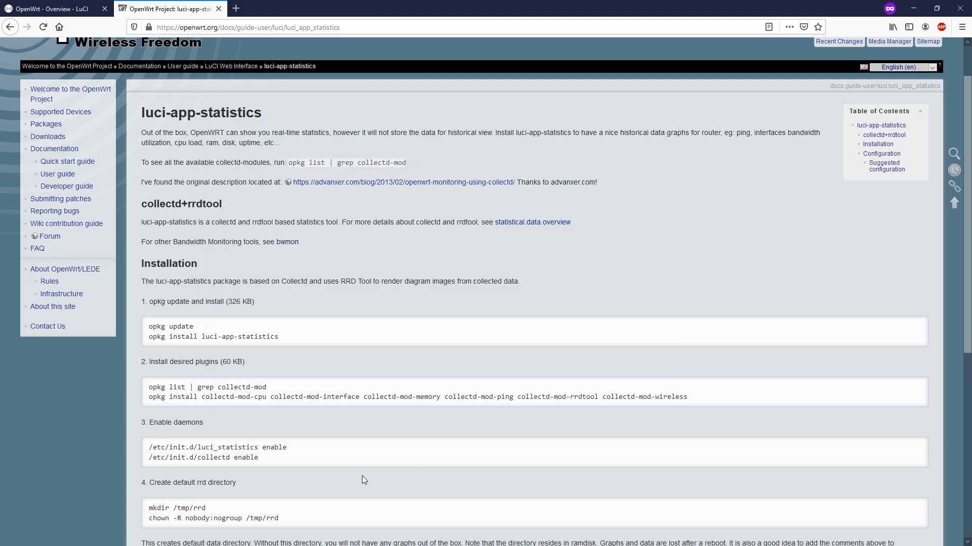
# Enable the luci_statistics and collectd services to start at boot
pyautogui.moveTo(300, 449); pyautogui.dragTo(147, 446)
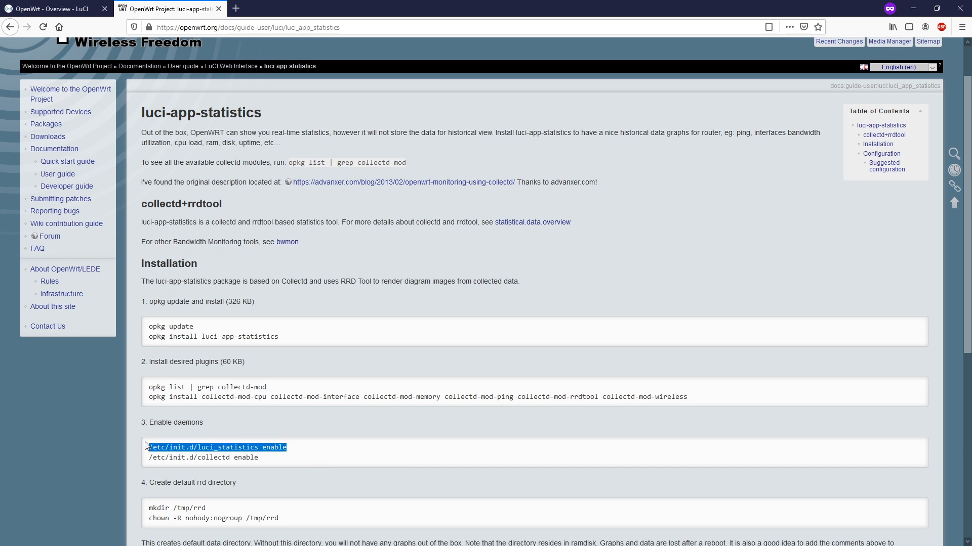
pyautogui.hotkey('alt', 'Tab')
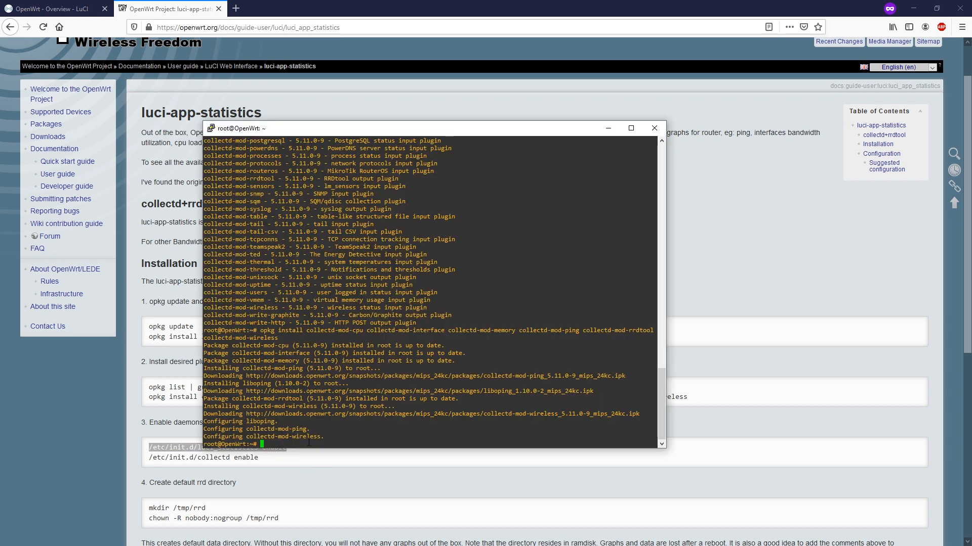
pyautogui.rightClick(308, 443)
pyautogui.press('Return')
pyautogui.hotkey('alt', 'Tab')
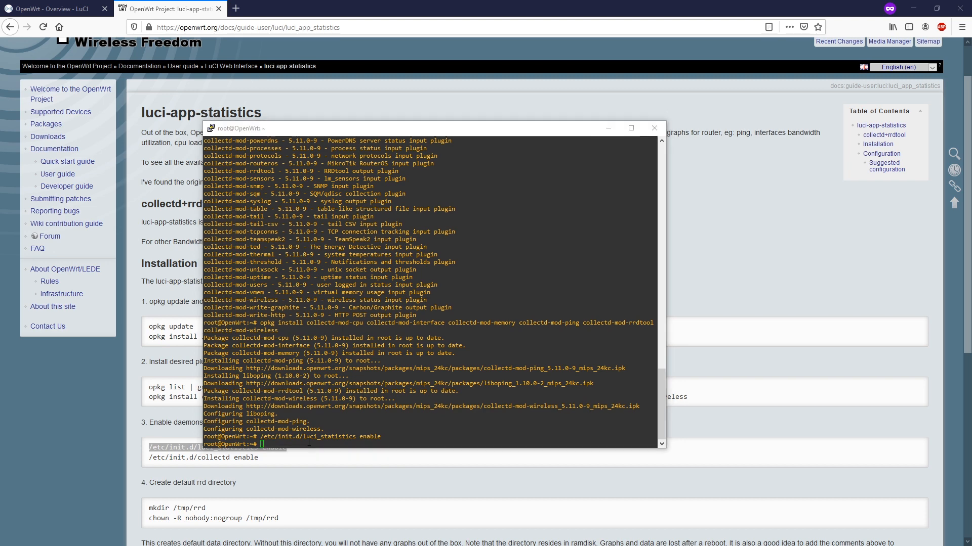
pyautogui.click(266, 463)
pyautogui.moveTo(266, 459); pyautogui.dragTo(148, 459)
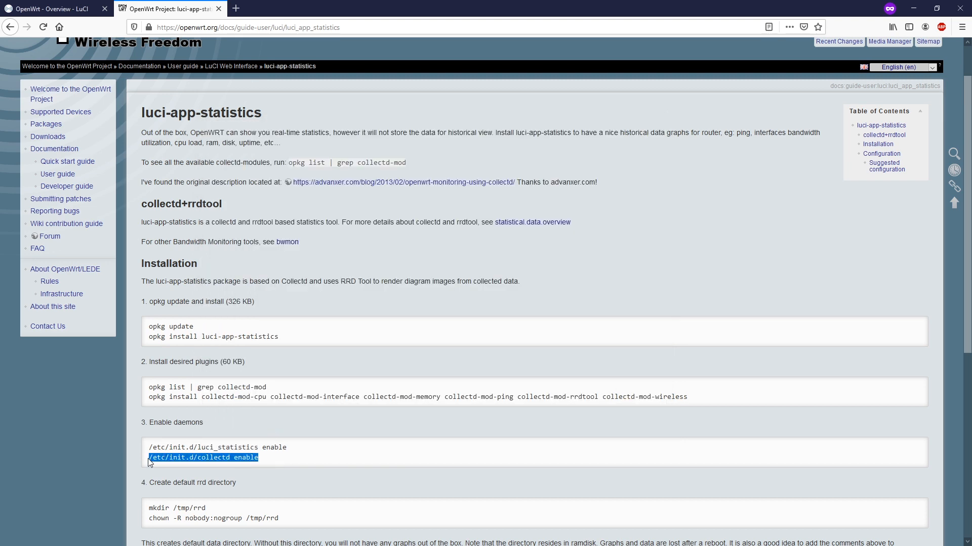
pyautogui.hotkey('alt', 'Tab')
pyautogui.rightClick(332, 444)
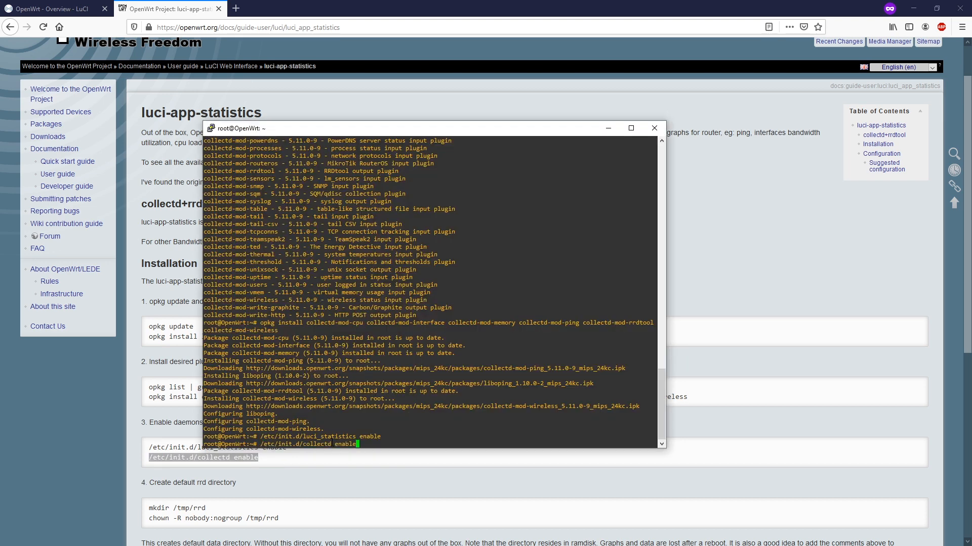
pyautogui.press('Return')
pyautogui.hotkey('alt', 'Tab')
# Read the remaining wiki install steps, then switch to the router's LuCI login page
pyautogui.click(252, 378)
pyautogui.scroll(-2, 252, 378)
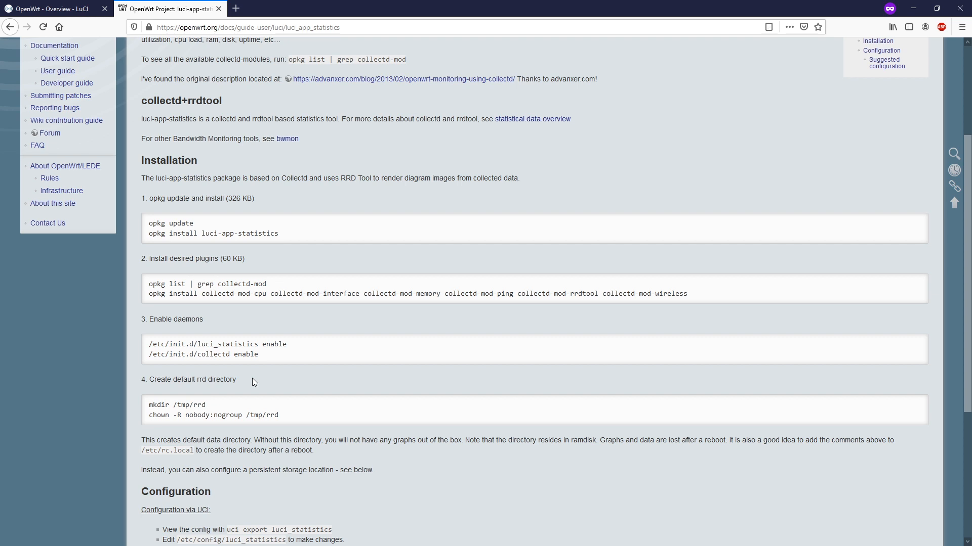
pyautogui.scroll(-2, 470, 394)
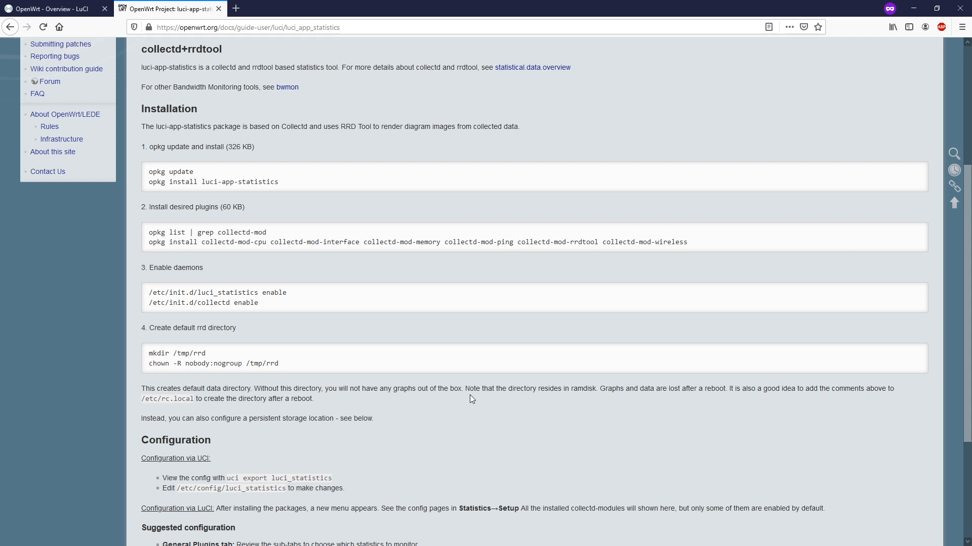
pyautogui.hotkey('ctrl', 'pageup')
pyautogui.click(389, 130)
# Clear the mistyped password, re-enter the router password and log into LuCI
pyautogui.write('******')
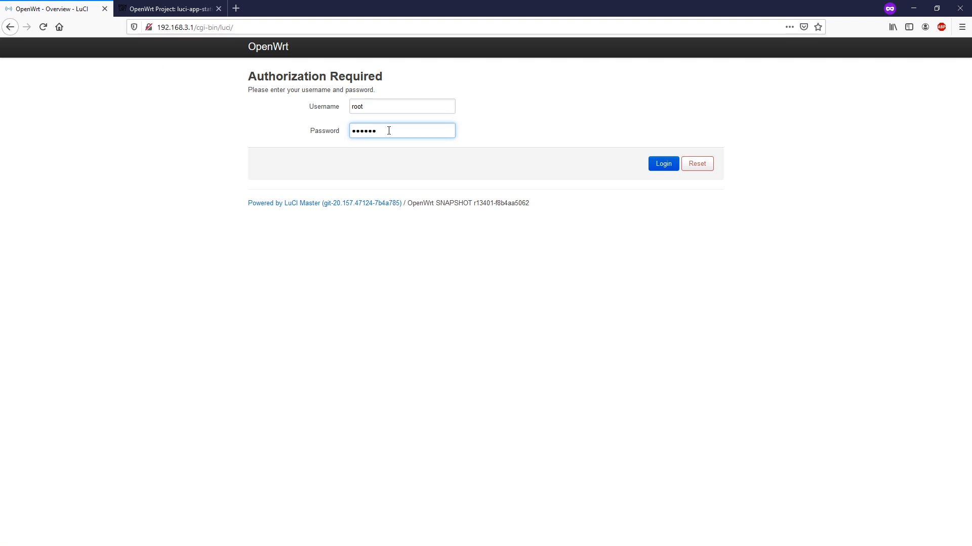
pyautogui.hotkey('ctrl', 'a')
pyautogui.press('BackSpace')
pyautogui.click(279, 146)
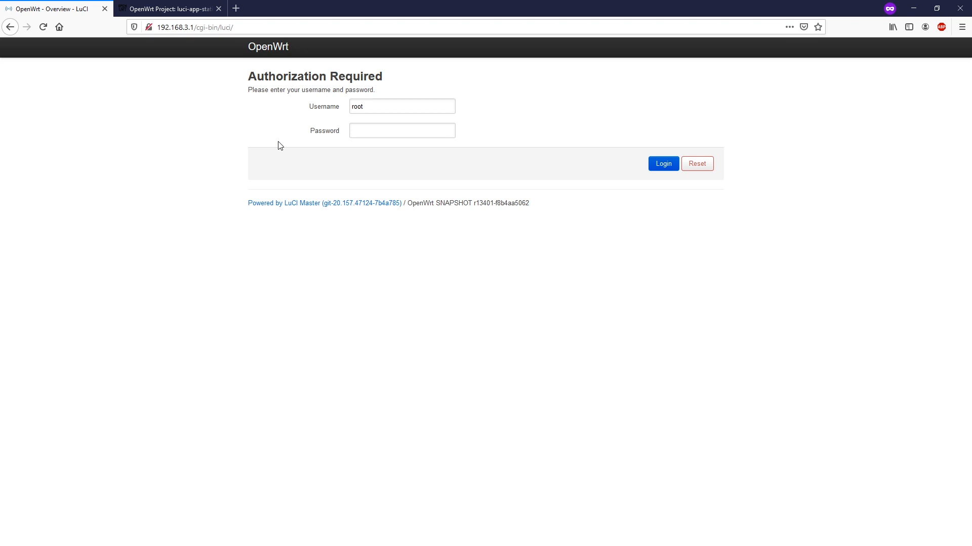
pyautogui.click(396, 131)
pyautogui.write('******')
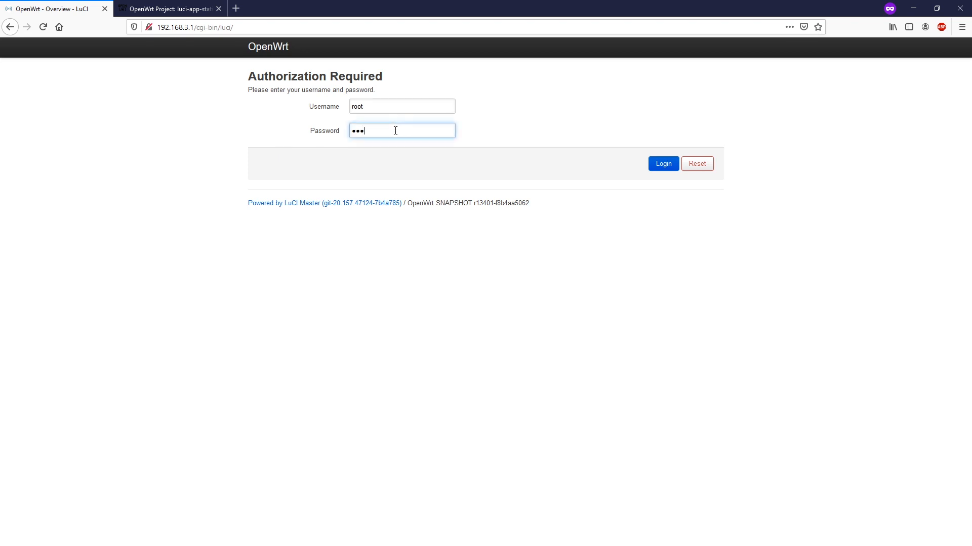
pyautogui.write('**')
pyautogui.press('Return')
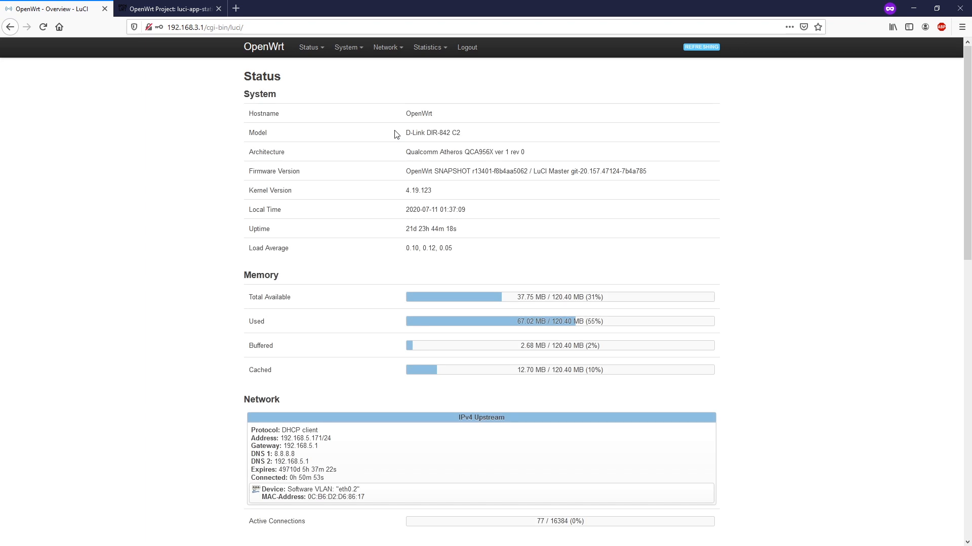
# Open Statistics > Setup to reach the Collectd Settings form
pyautogui.moveTo(434, 49)
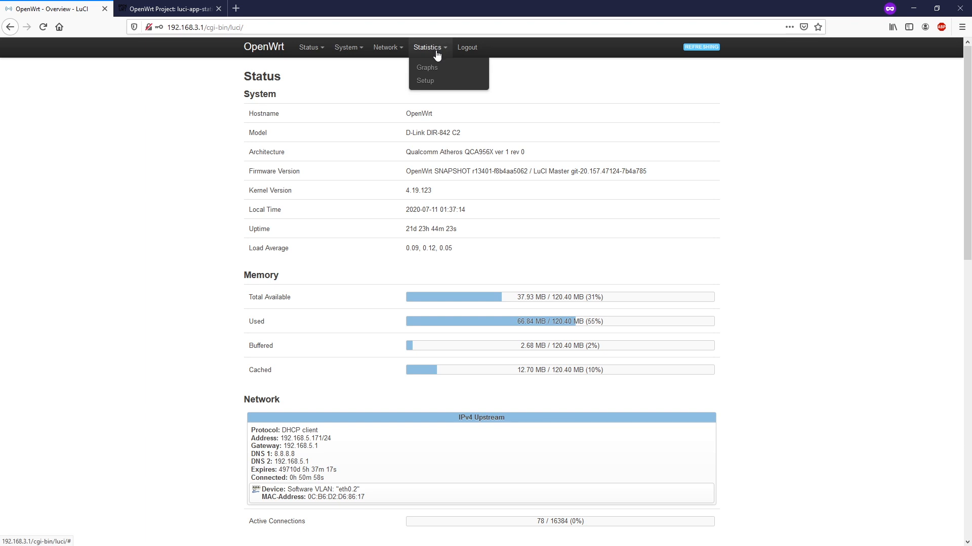
pyautogui.click(440, 85)
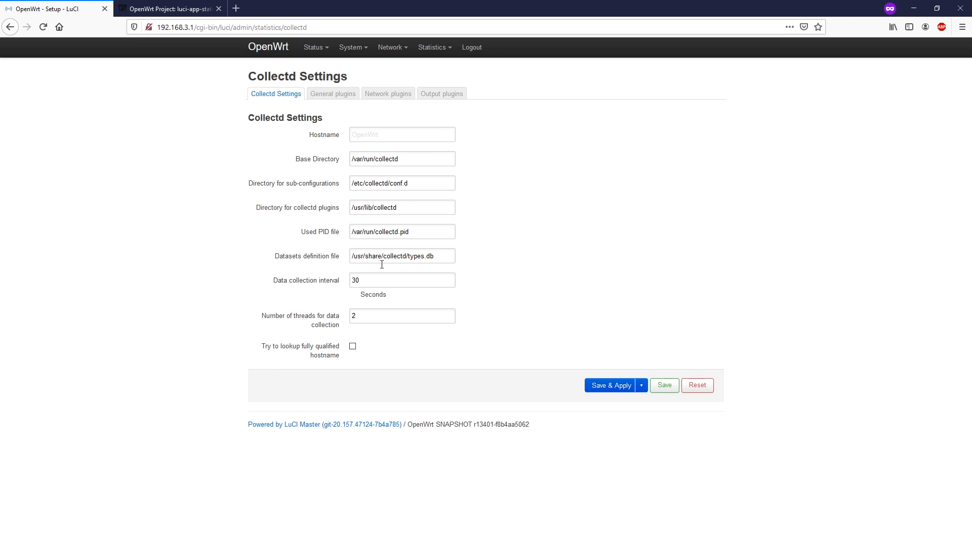
# Add eth0.2 to the Interfaces plugin alongside br-lan, and save the Wireless plugin monitoring all interfaces
pyautogui.click(327, 96)
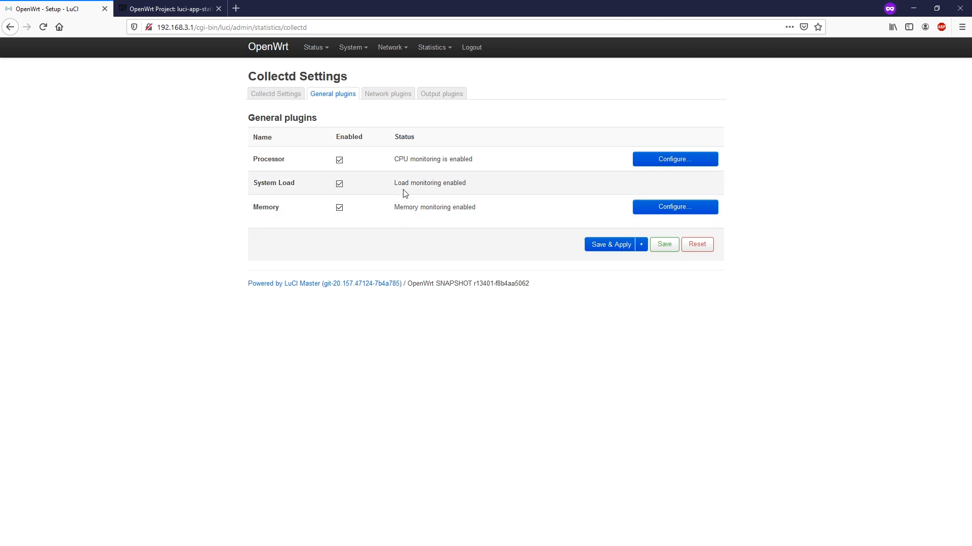
pyautogui.click(382, 99)
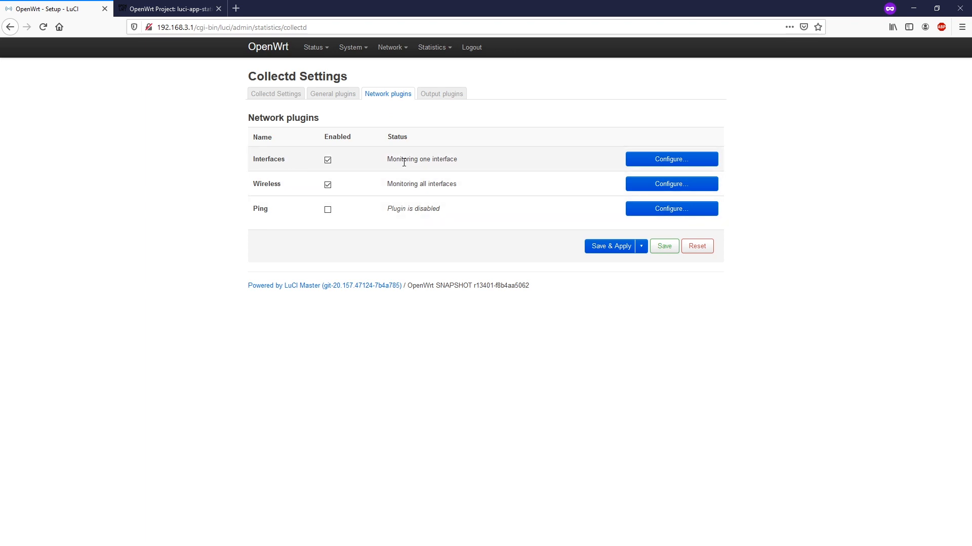
pyautogui.moveTo(384, 159); pyautogui.dragTo(459, 159)
pyautogui.click(664, 159)
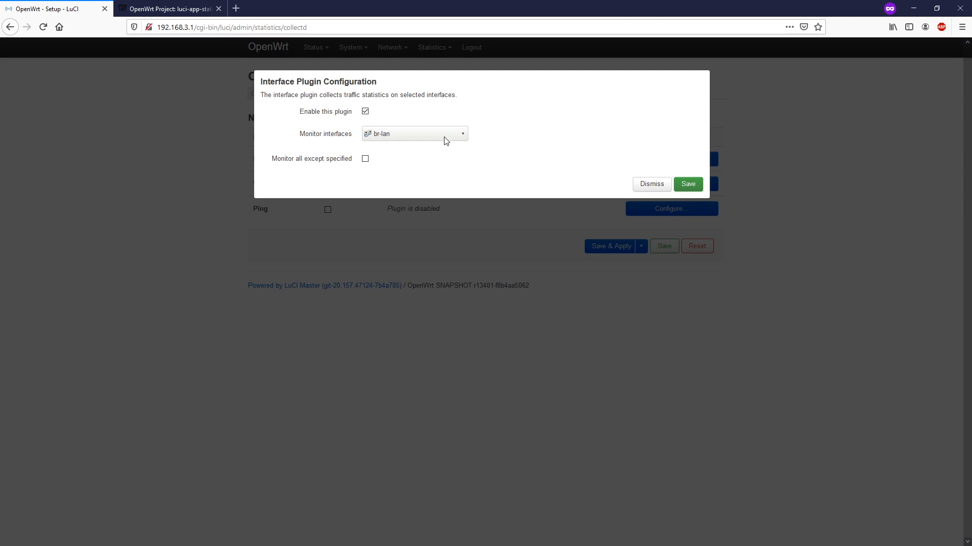
pyautogui.click(463, 138)
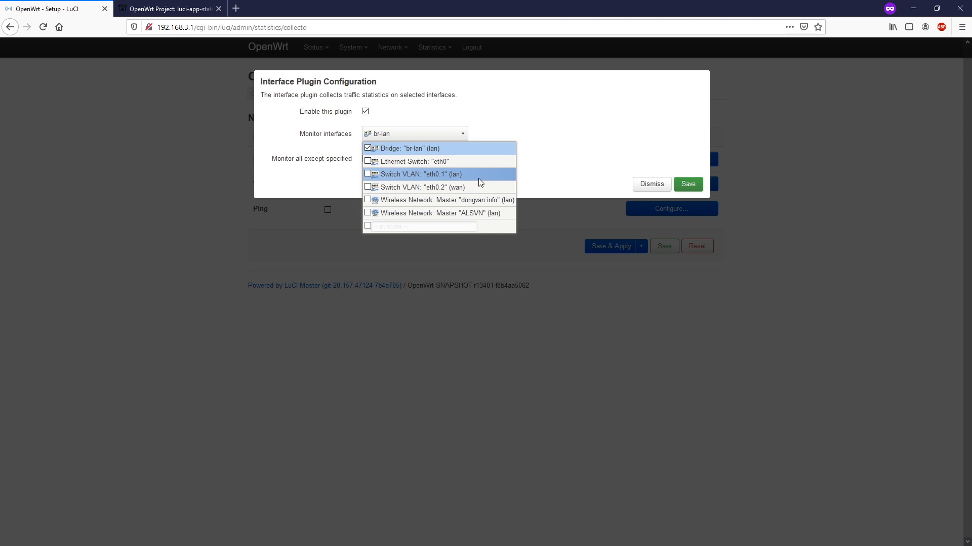
pyautogui.click(367, 192)
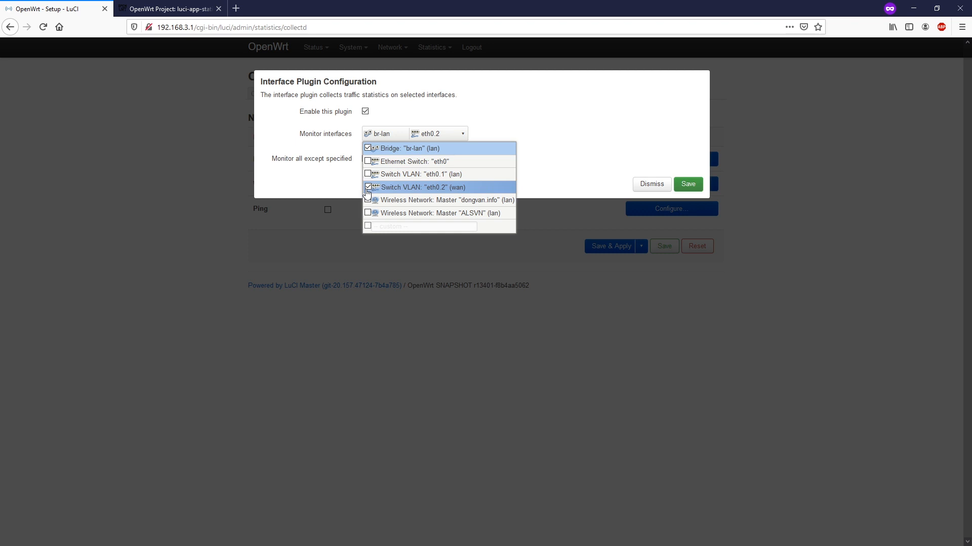
pyautogui.click(598, 136)
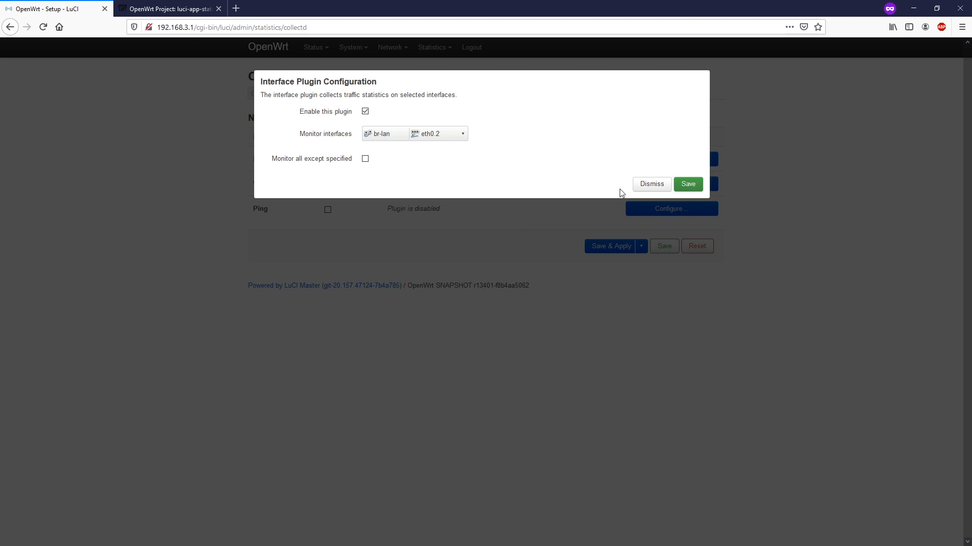
pyautogui.click(688, 185)
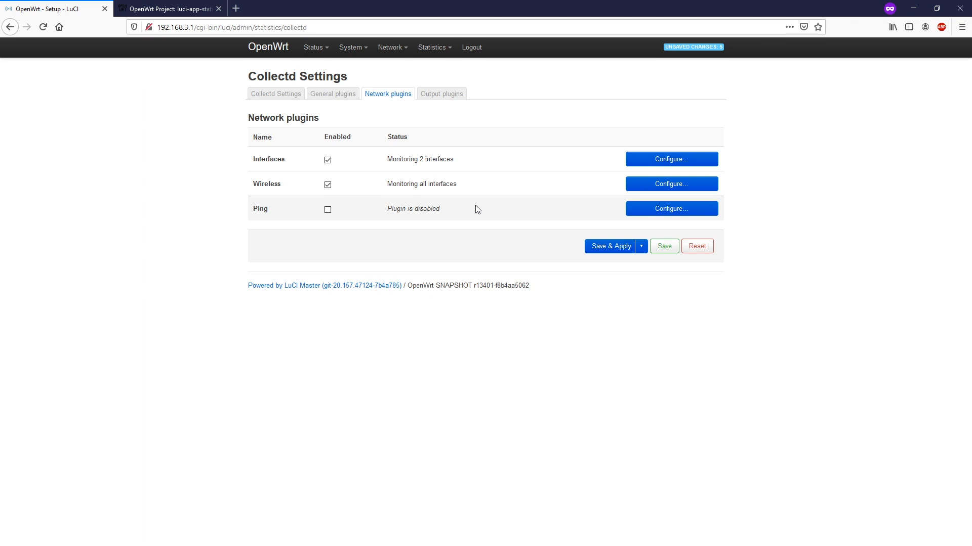
pyautogui.click(651, 191)
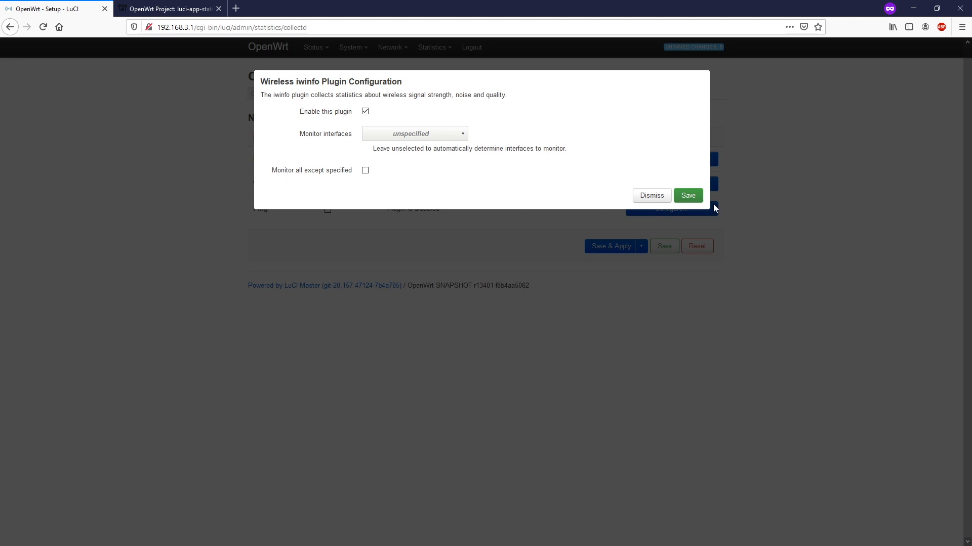
pyautogui.click(686, 196)
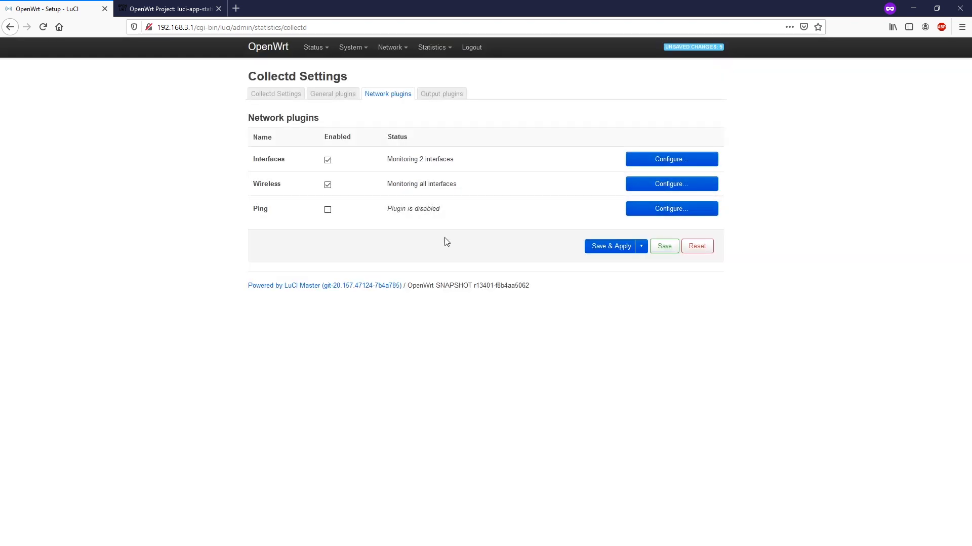
# Enable the Ping plugin, replace host 127.0.0.1 with 8.8.8.8, set ipv4 and a 15-second interval
pyautogui.click(328, 209)
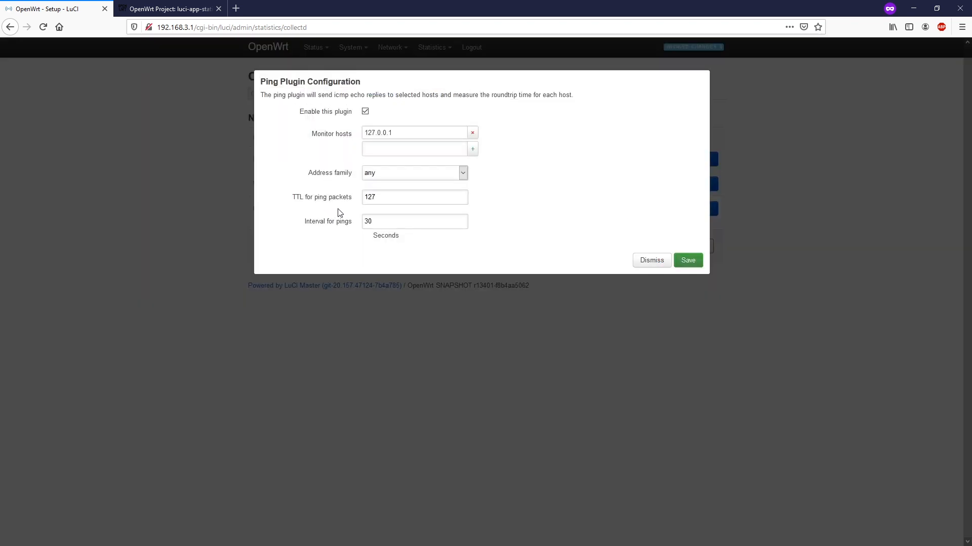
pyautogui.click(436, 153)
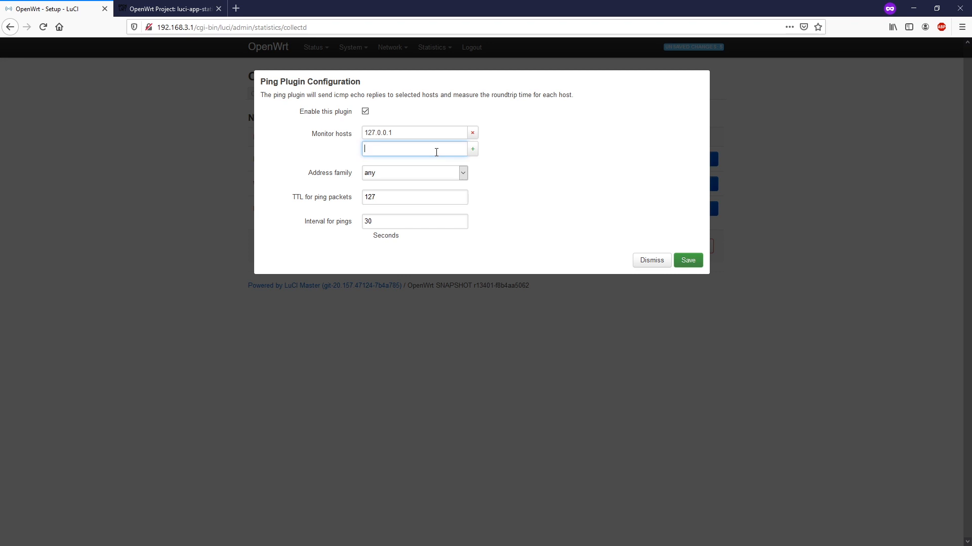
pyautogui.write('8.8.8.')
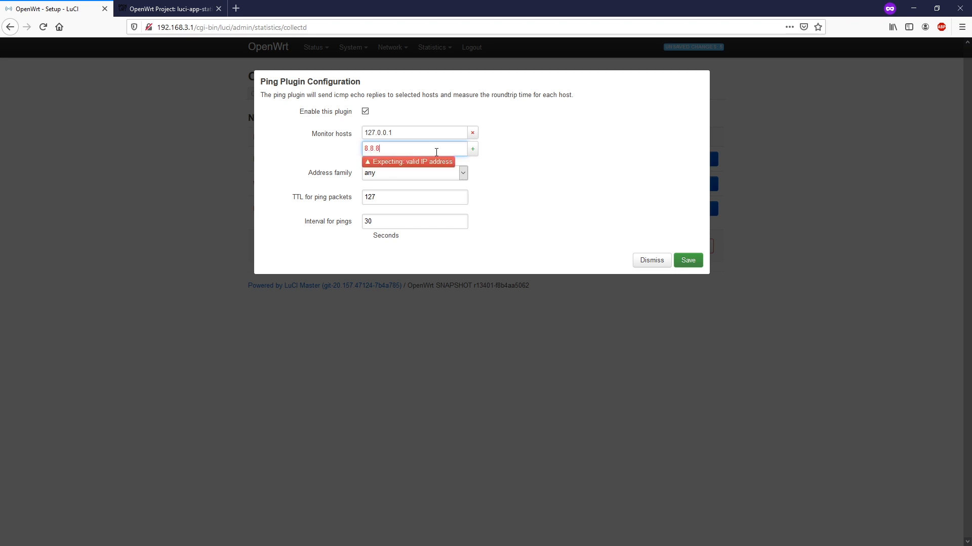
pyautogui.write('8')
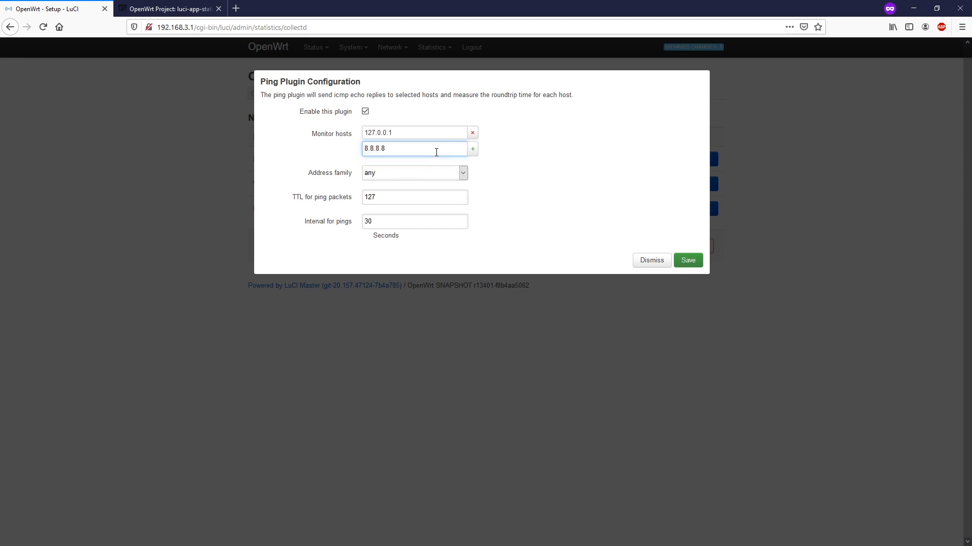
pyautogui.click(471, 152)
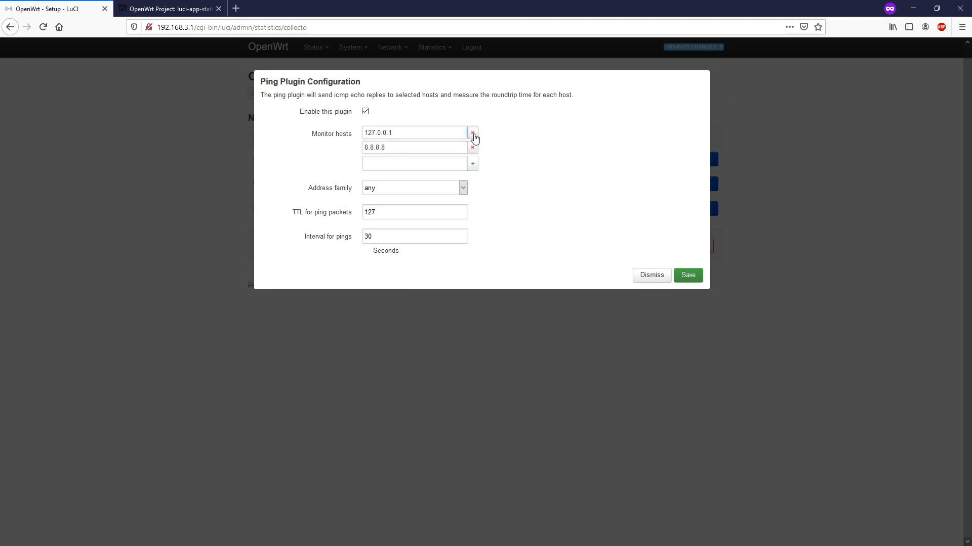
pyautogui.click(472, 133)
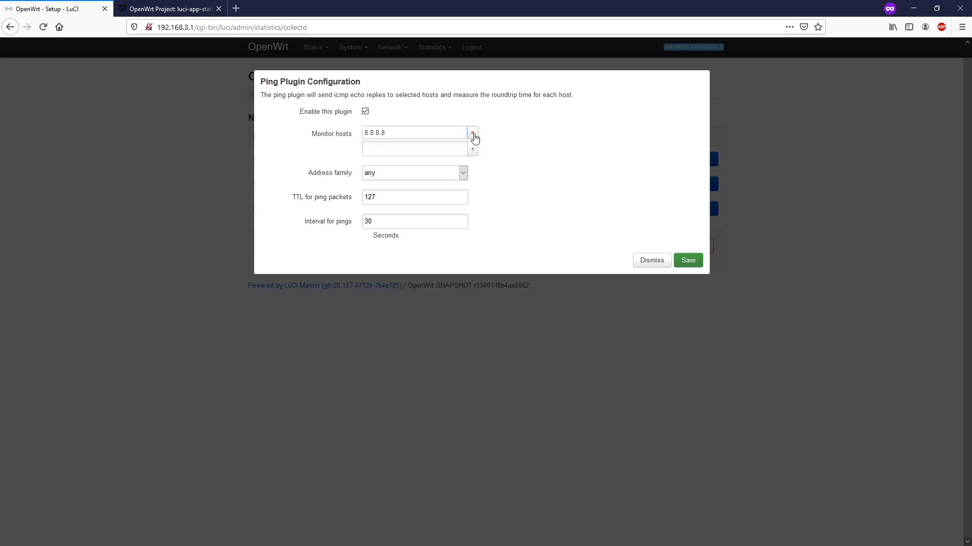
pyautogui.click(450, 176)
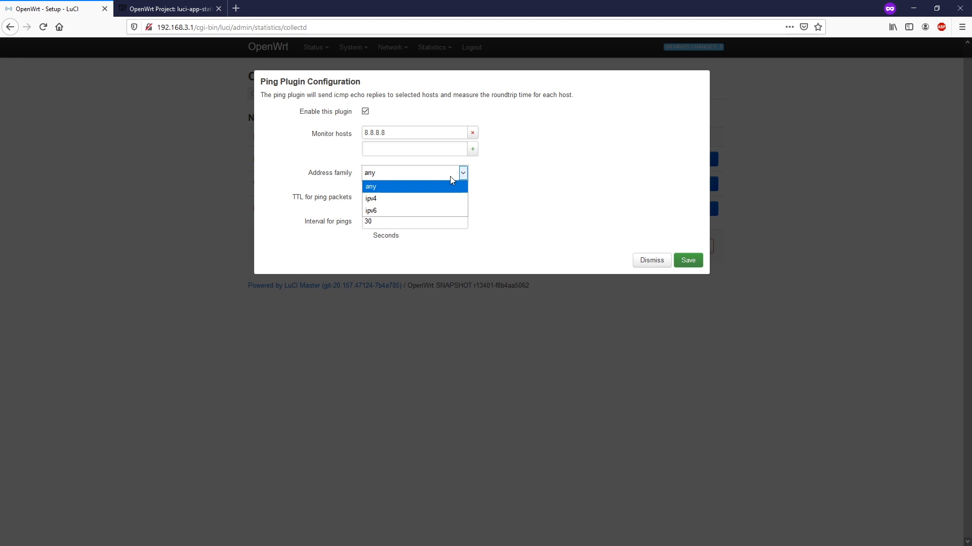
pyautogui.click(420, 204)
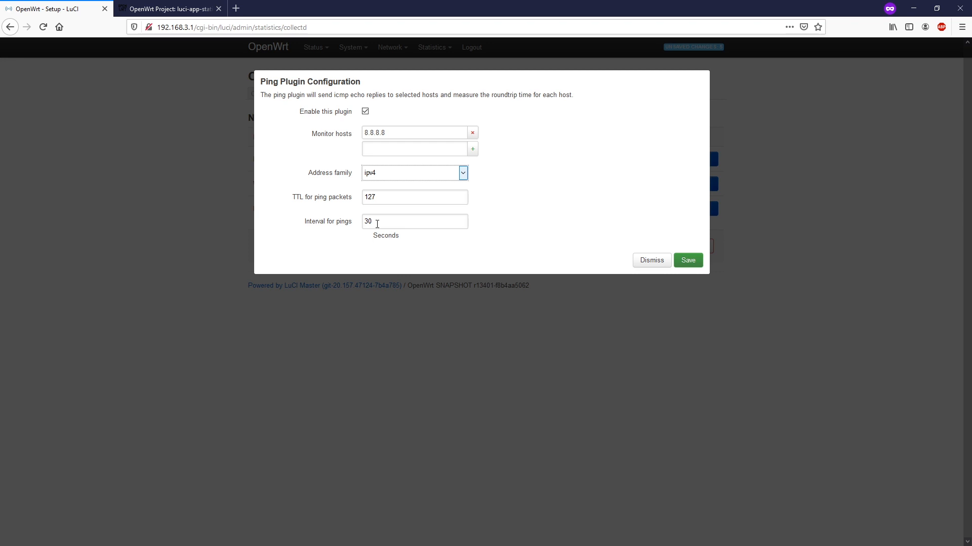
pyautogui.doubleClick(388, 220)
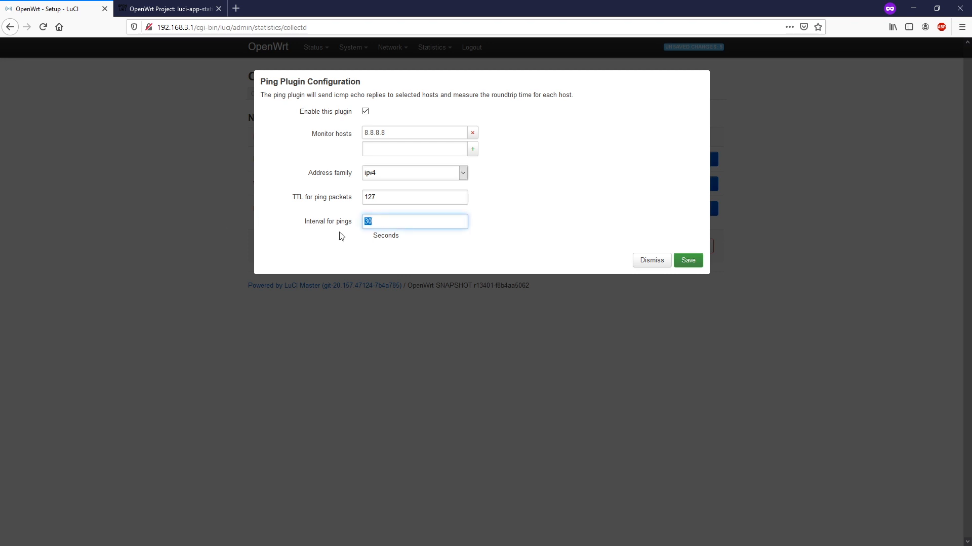
pyautogui.write('15')
pyautogui.click(687, 262)
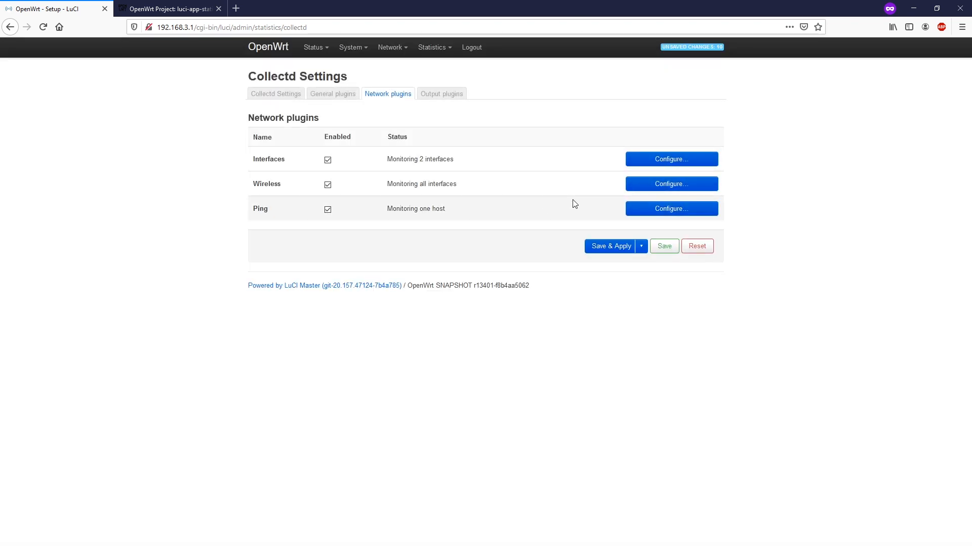
# Save & Apply the plugin changes, check the Output plugins, then open Statistics > Graphs
pyautogui.click(611, 253)
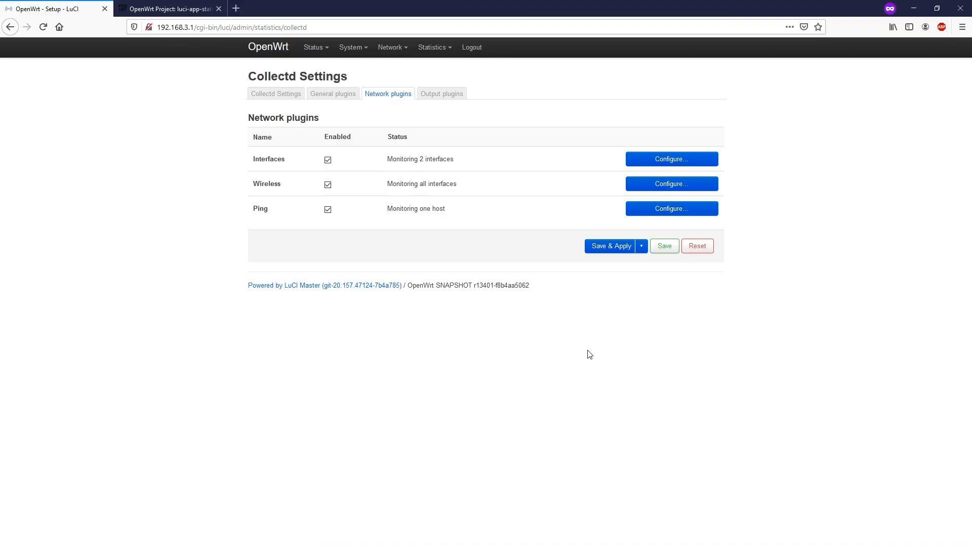
pyautogui.click(446, 96)
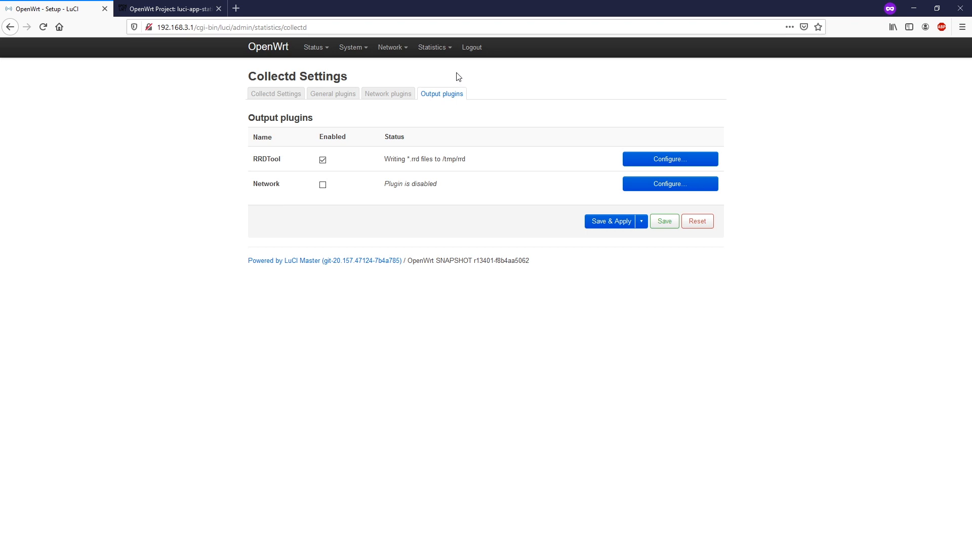
pyautogui.click(437, 71)
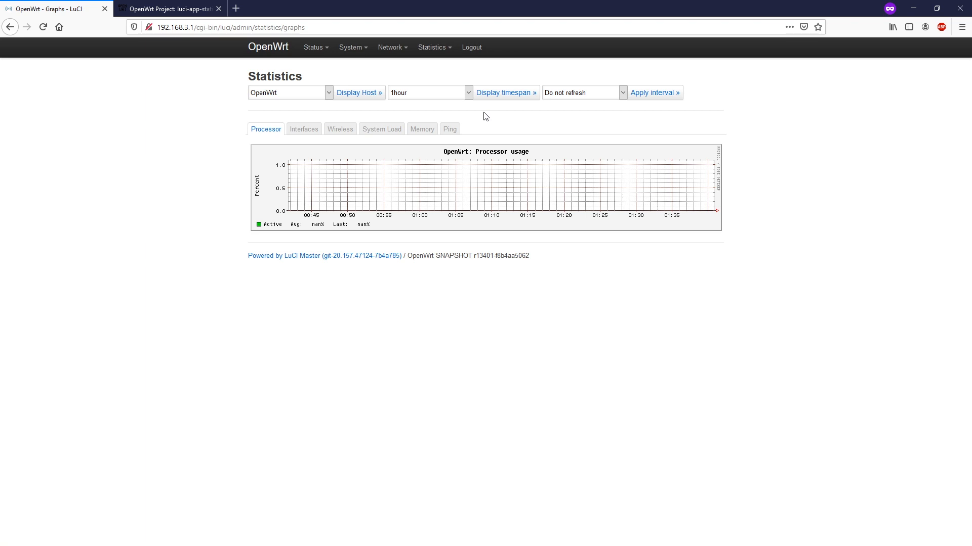
# Check the interface traffic graphs, then view the wlan0 and wlan1 wireless graphs
pyautogui.click(313, 134)
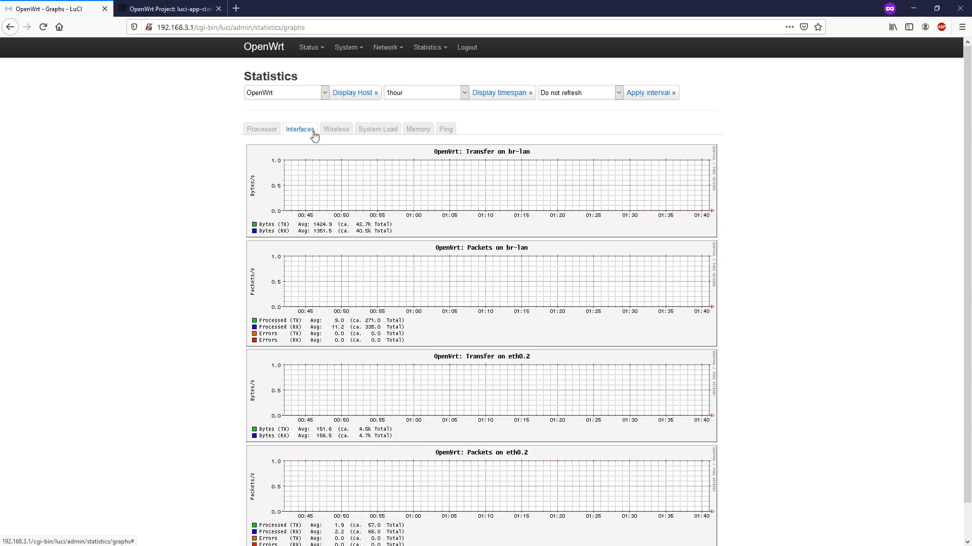
pyautogui.scroll(-2, 451, 210)
pyautogui.scroll(2, 450, 210)
pyautogui.click(338, 130)
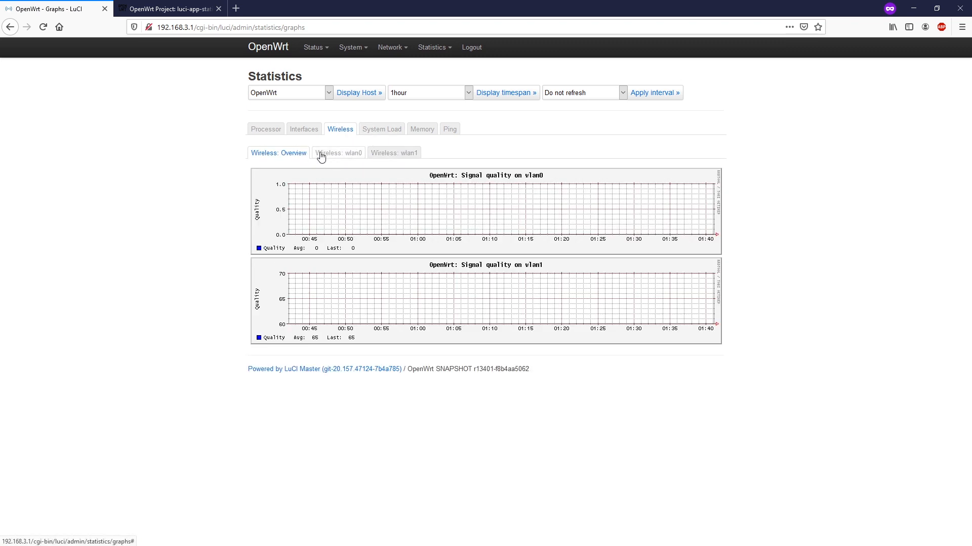
pyautogui.click(332, 161)
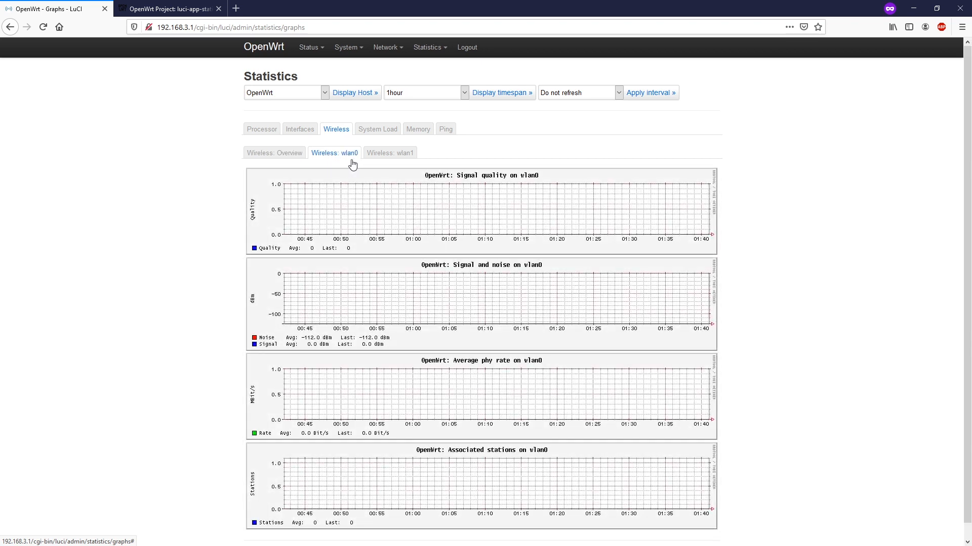
pyautogui.click(395, 161)
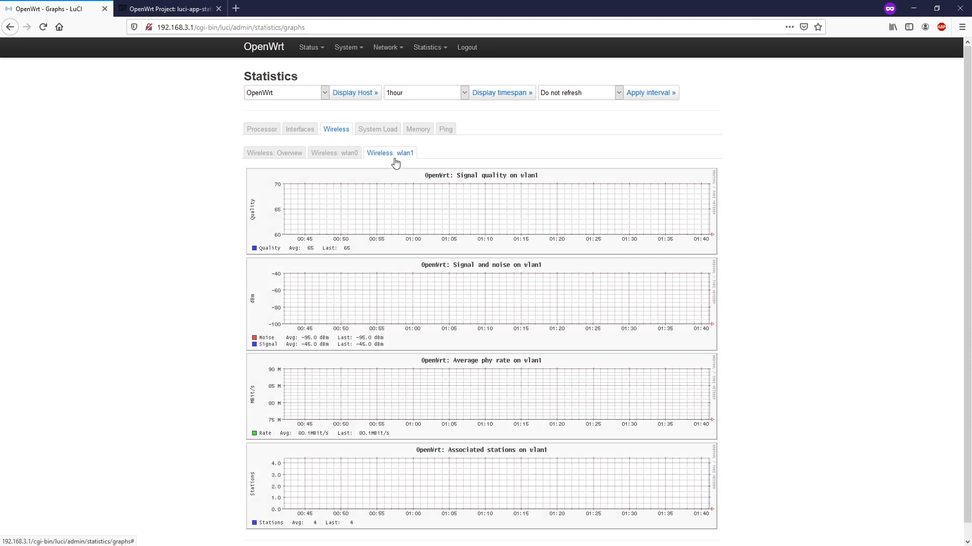
# Review the System Load, Memory and Ping graphs, then show the br-lan and eth0.2 interface graphs
pyautogui.click(379, 130)
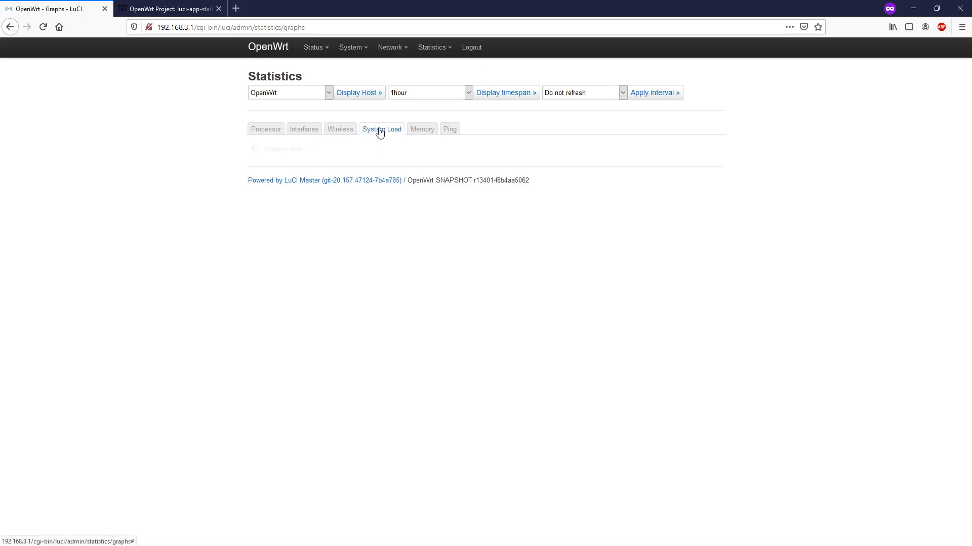
pyautogui.click(427, 134)
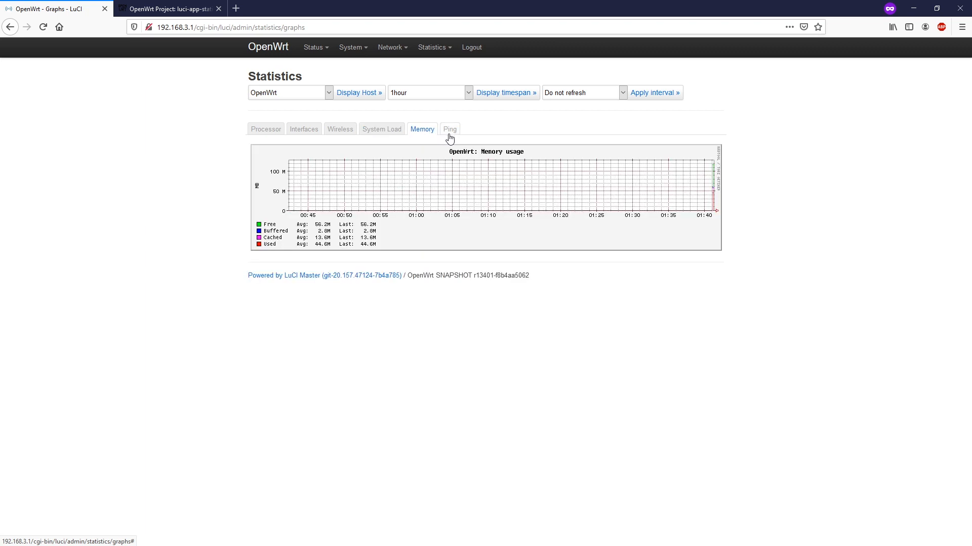
pyautogui.click(450, 137)
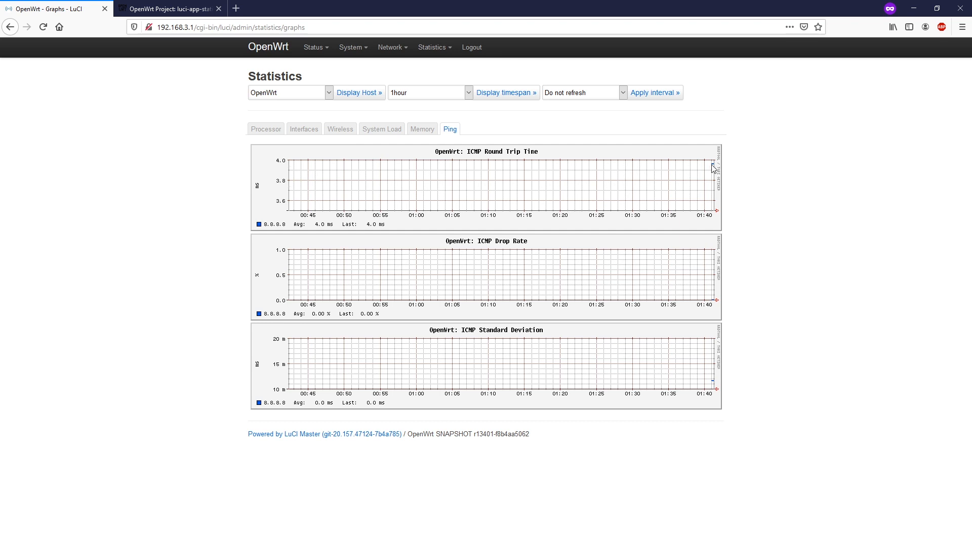
pyautogui.click(301, 135)
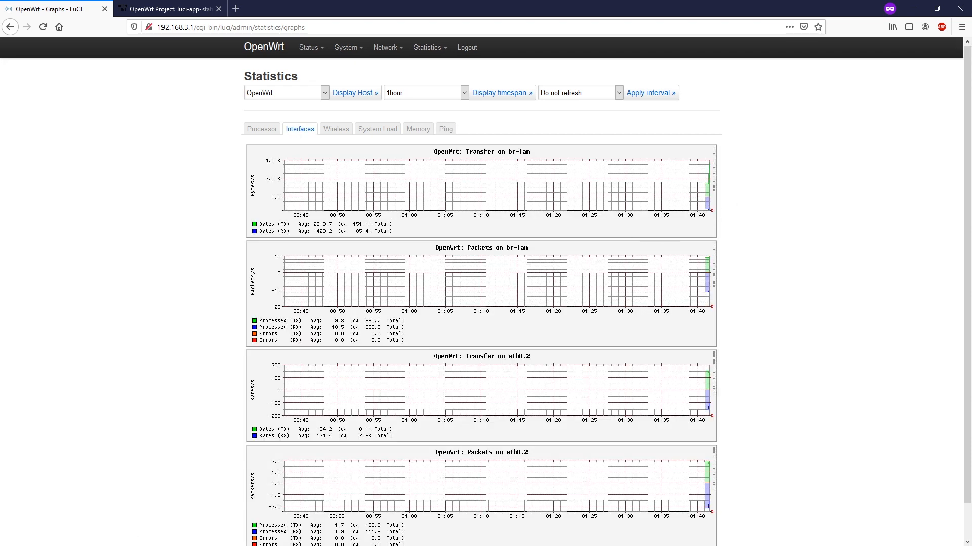
# Run a speed test at speedtest.net in a new private tab, then return to the LuCI graphs
pyautogui.click(236, 9)
pyautogui.write('spee')
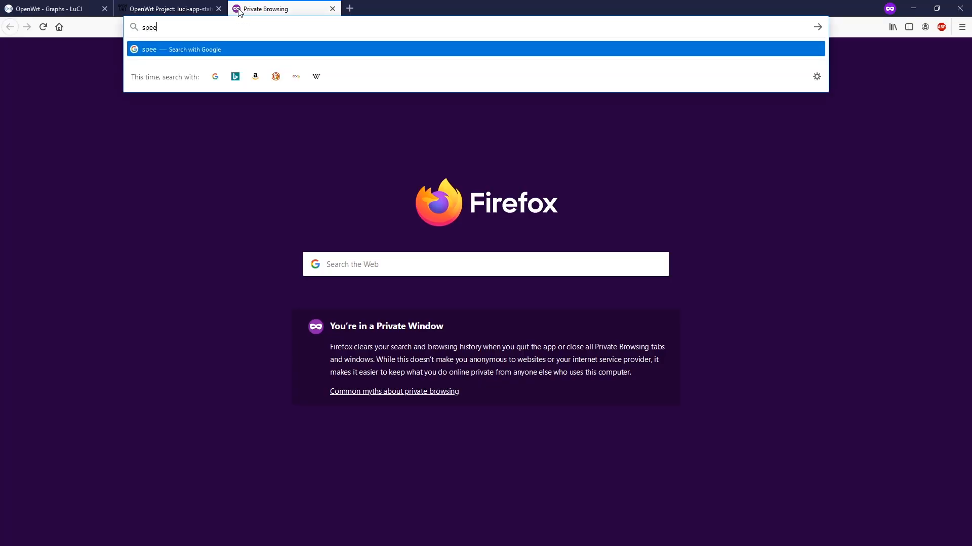
pyautogui.write('dtest.net')
pyautogui.press('Return')
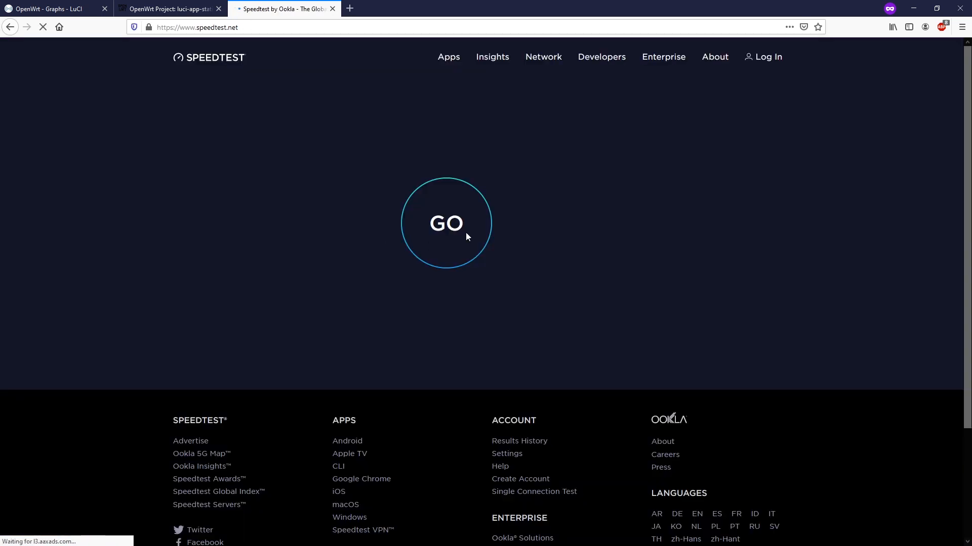
pyautogui.click(433, 224)
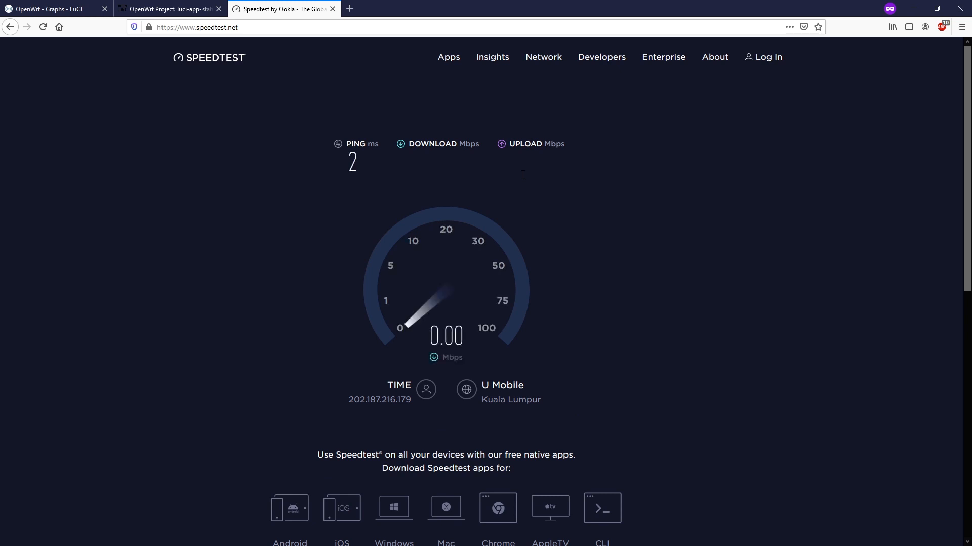
pyautogui.hotkey('ctrl', 'Tab')
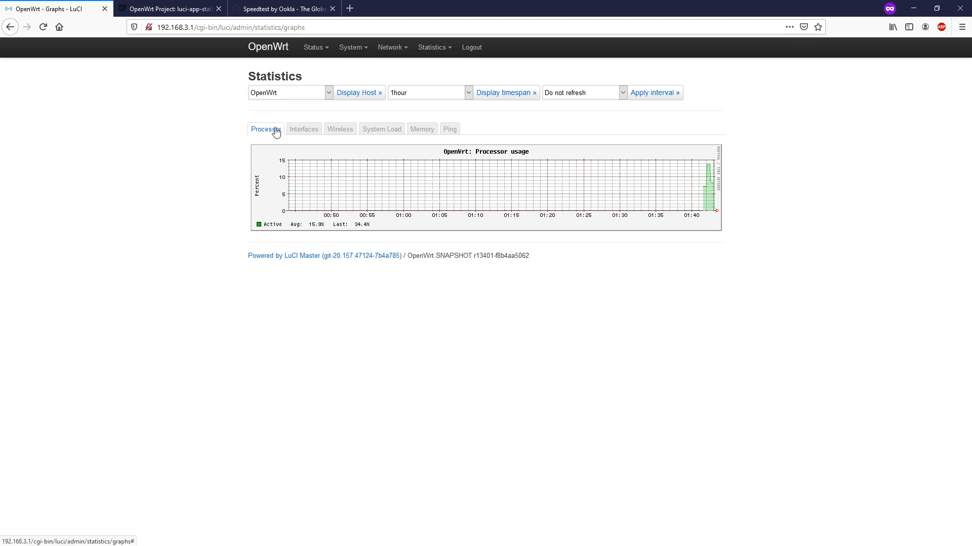
# Inspect the Interfaces, Processor and System Load graphs for the speed-test traffic and load spike
pyautogui.click(289, 132)
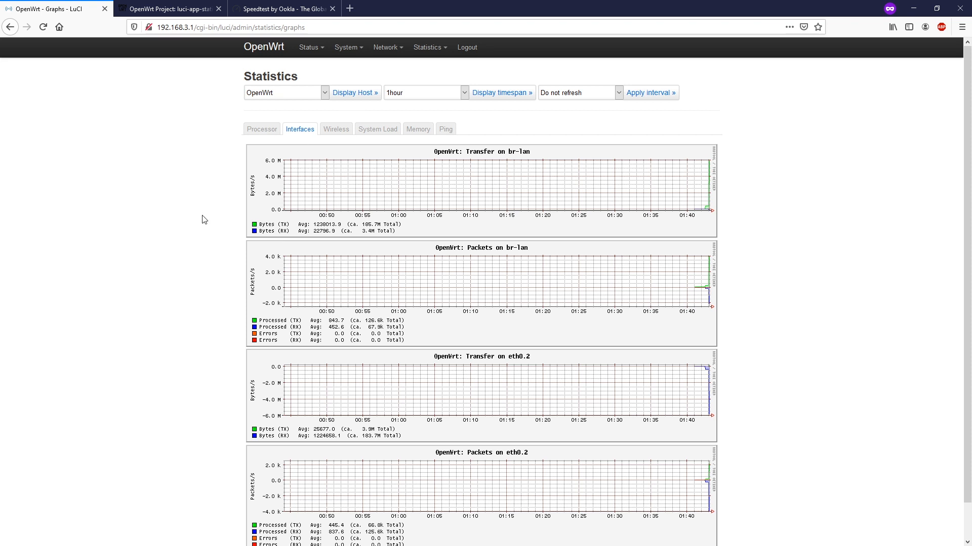
pyautogui.click(277, 131)
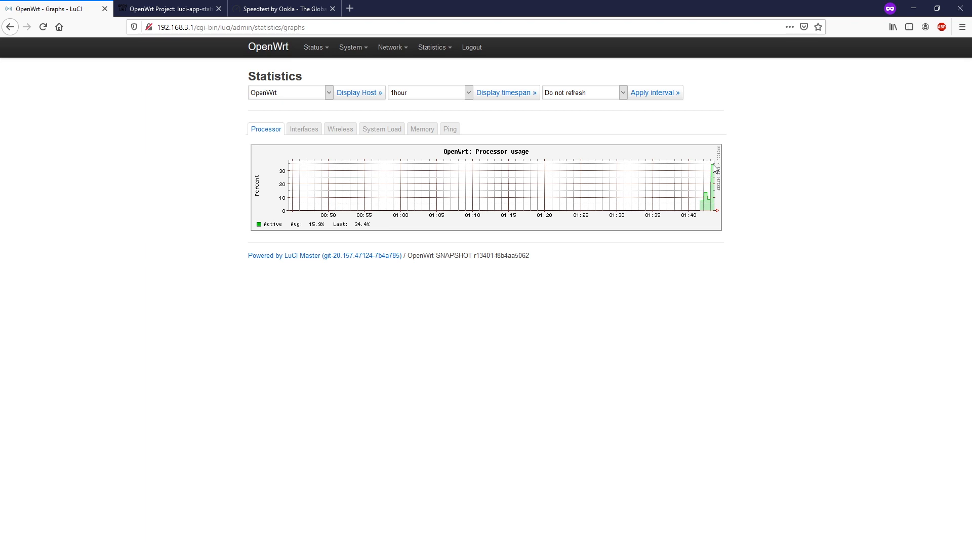
pyautogui.click(303, 134)
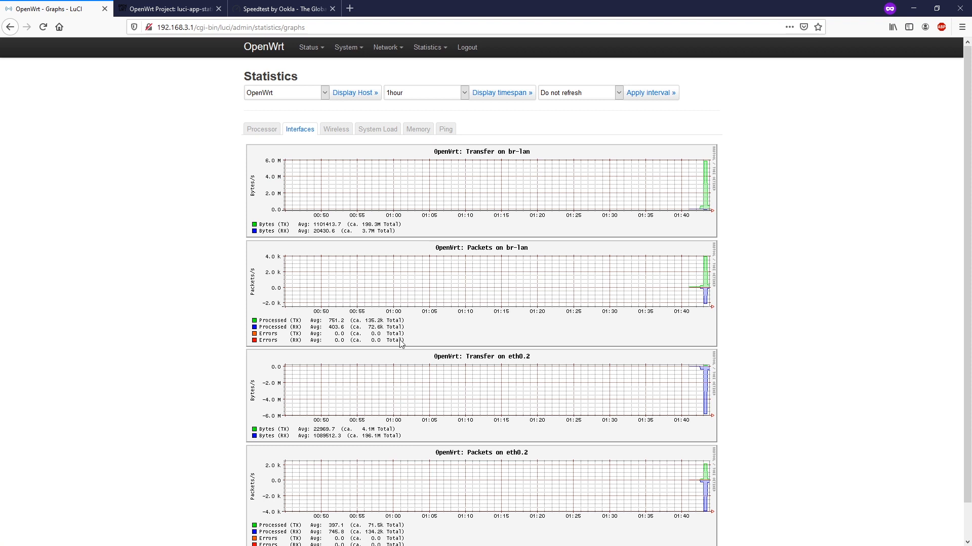
pyautogui.scroll(-1, 407, 340)
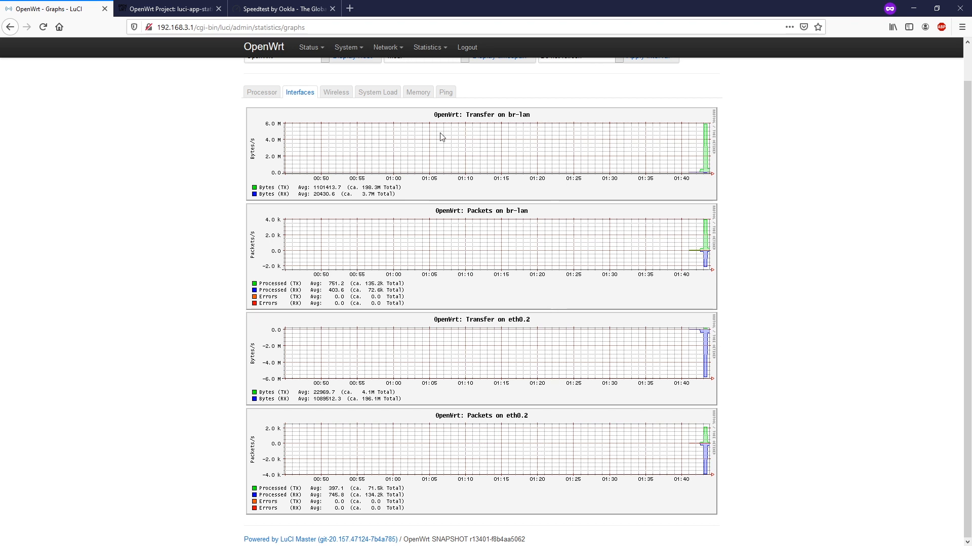
pyautogui.click(383, 96)
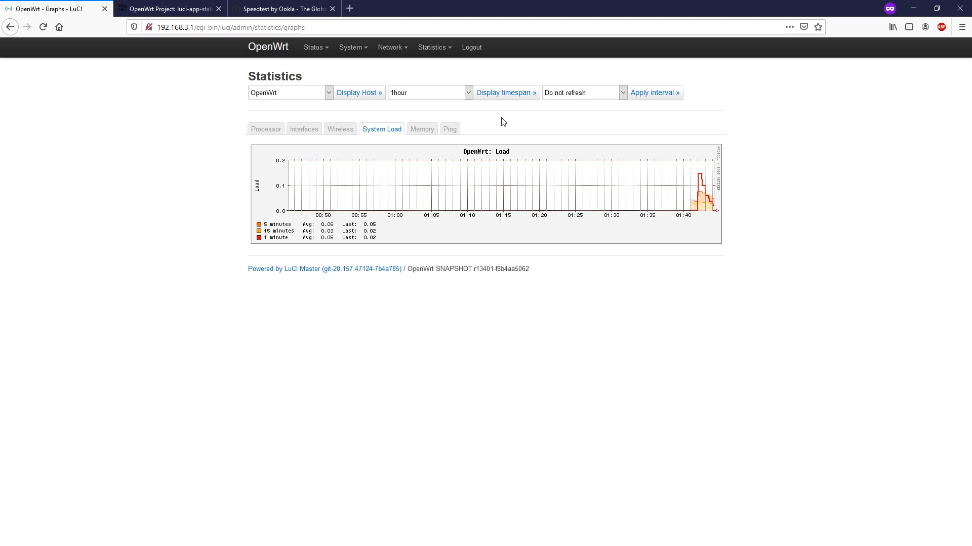
pyautogui.click(468, 94)
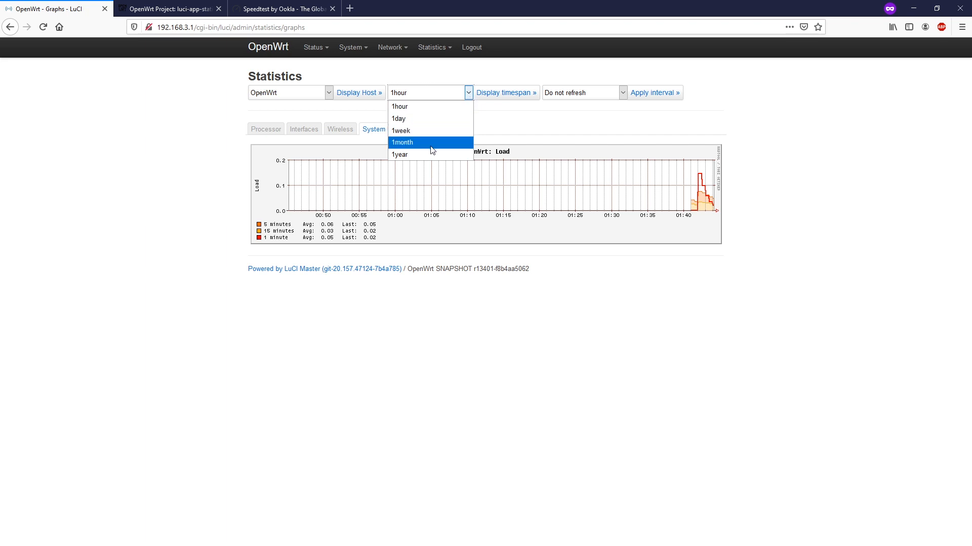
# Redraw the graphs over a 1day timespan and view the day-long br-lan and eth0.2 interface charts
pyautogui.click(424, 121)
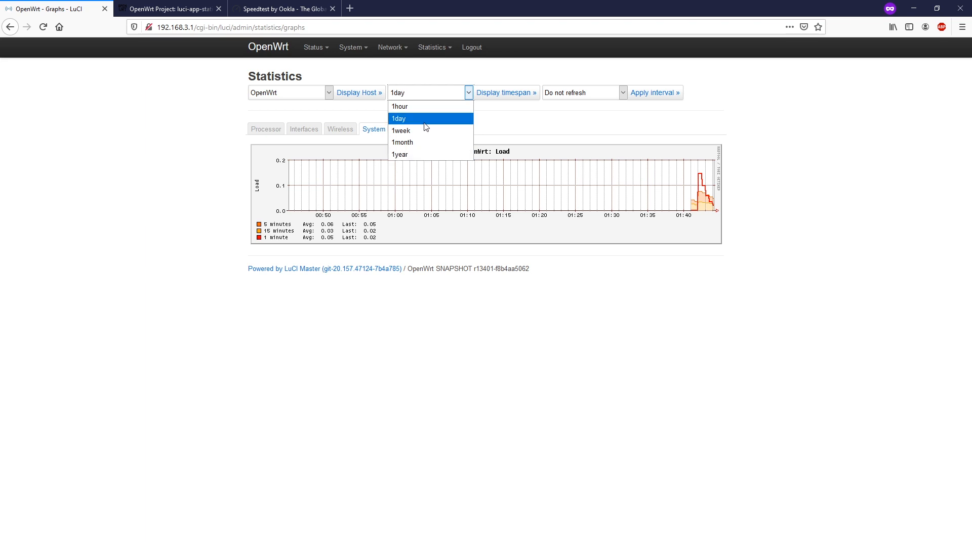
pyautogui.click(423, 123)
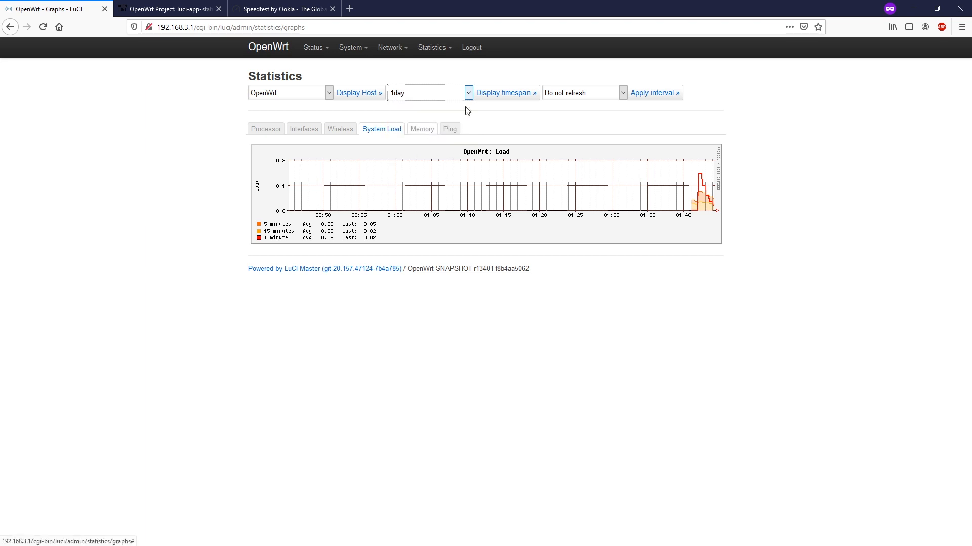
pyautogui.click(504, 96)
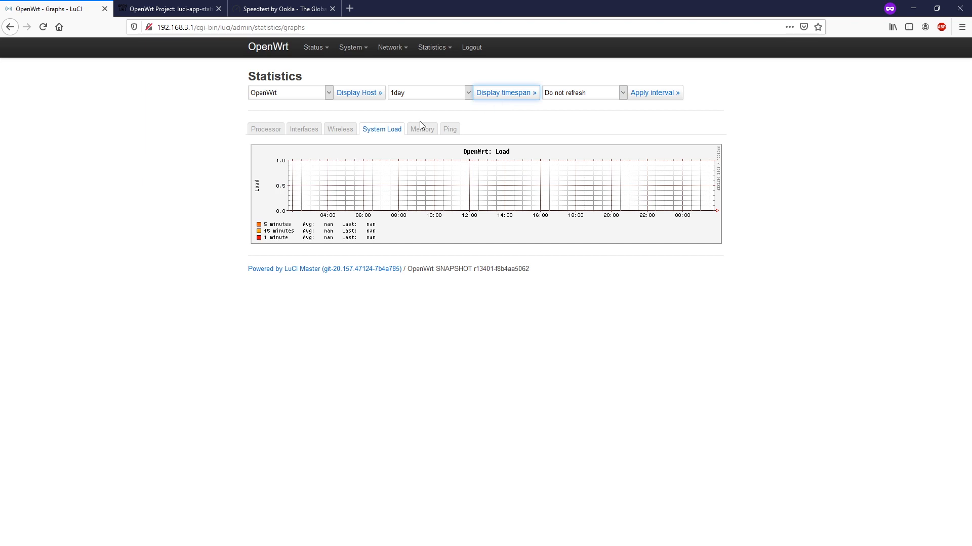
pyautogui.click(297, 129)
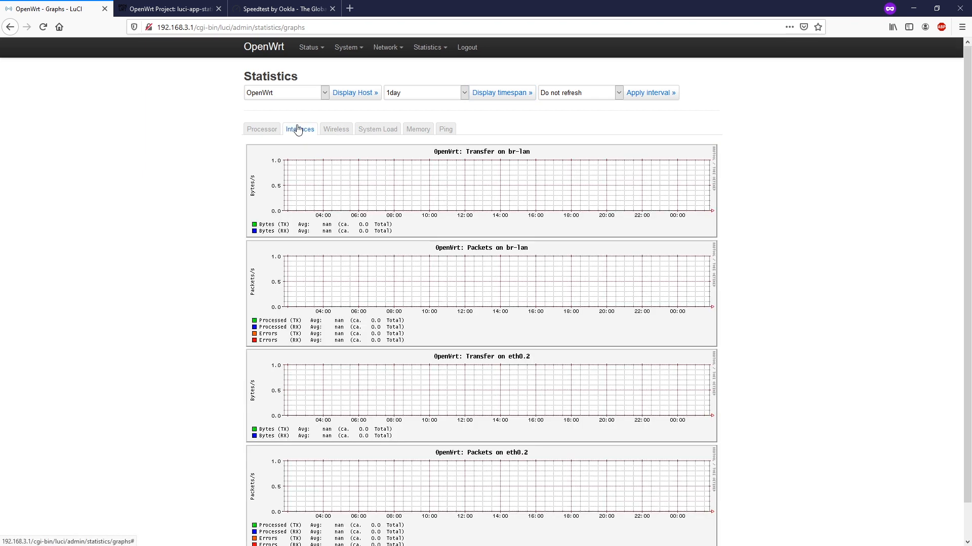
pyautogui.scroll(-1, 556, 243)
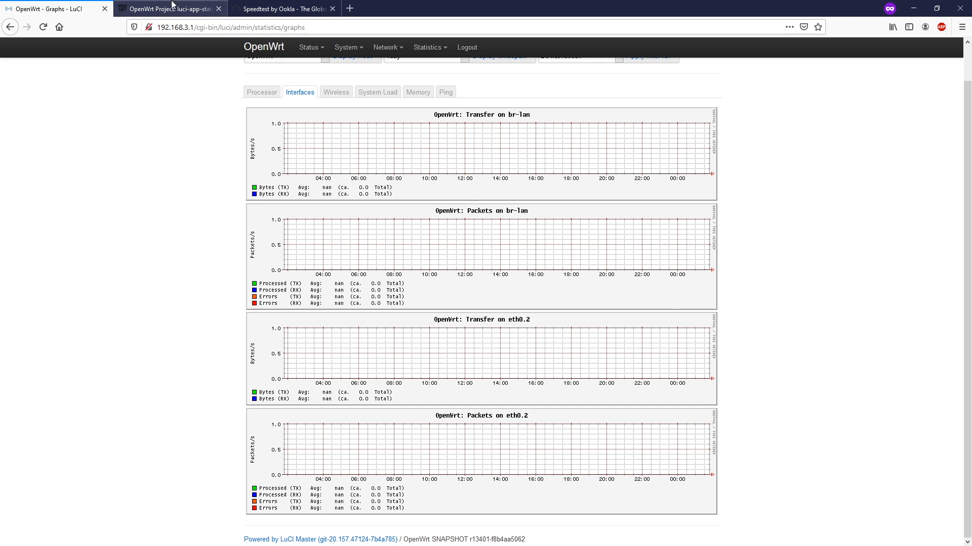
pyautogui.click(172, 6)
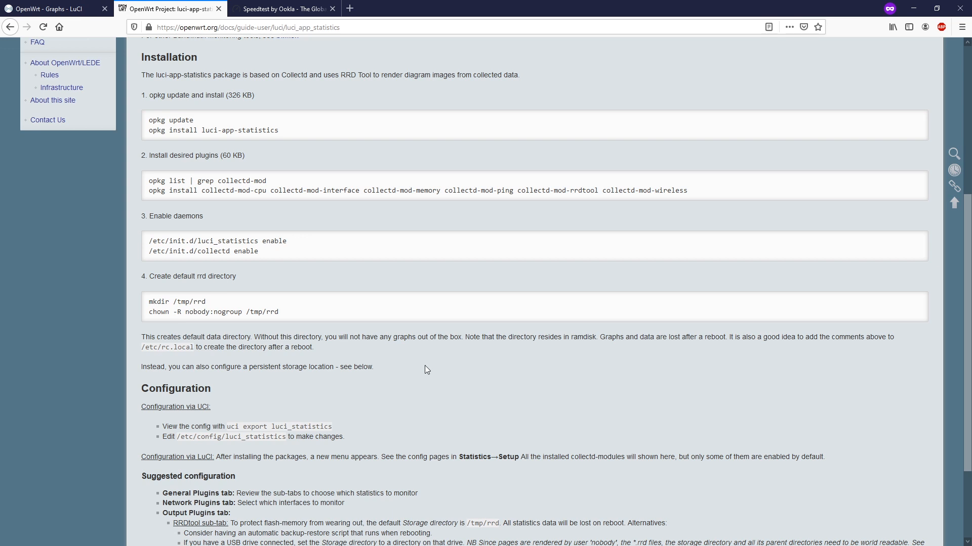
pyautogui.scroll(-3, 424, 365)
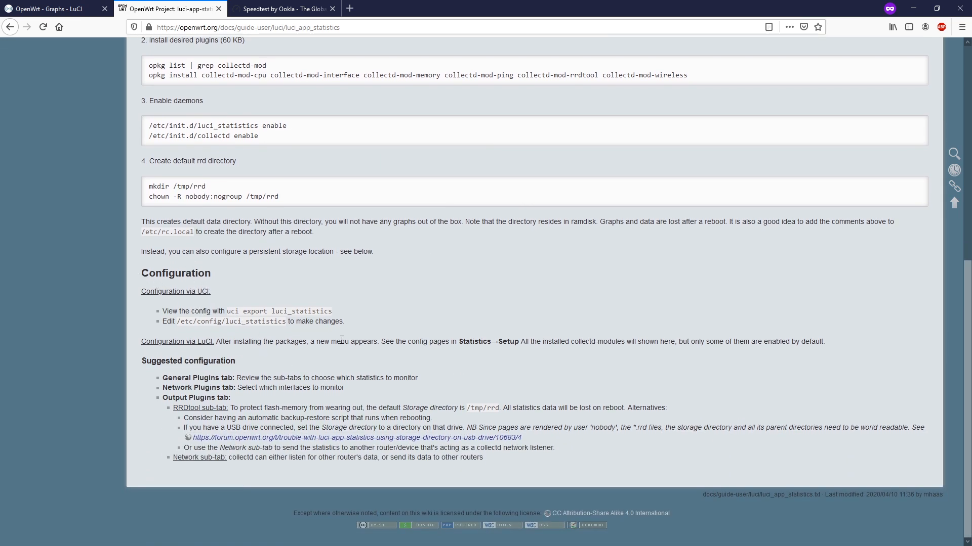
pyautogui.moveTo(228, 418); pyautogui.dragTo(470, 432)
pyautogui.click(606, 434)
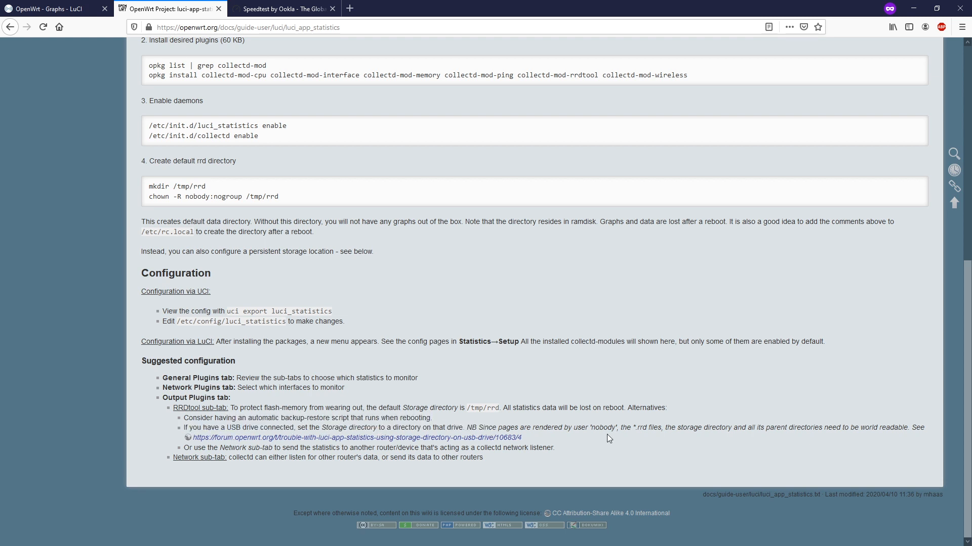